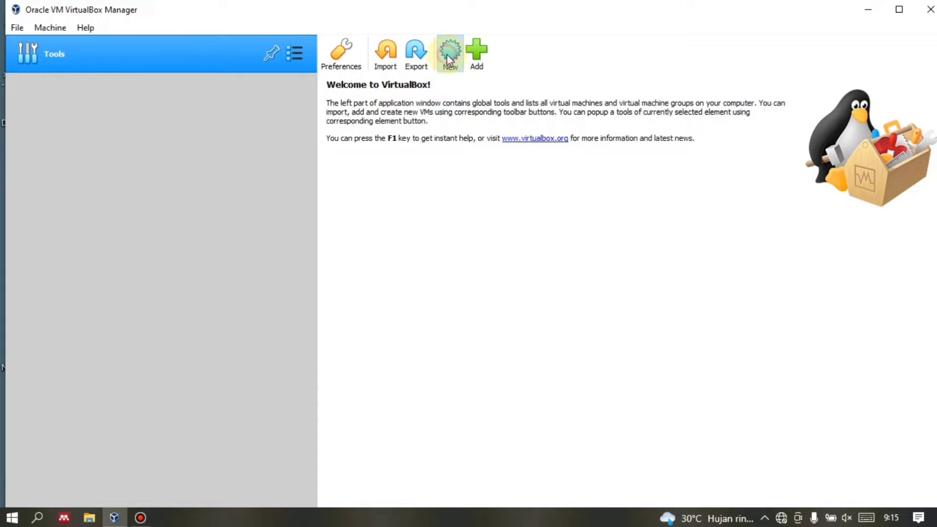
Start a new virtual machine named 'Router 1' and browse for its machine folder.
left_click(447, 54)
left_click(468, 270)
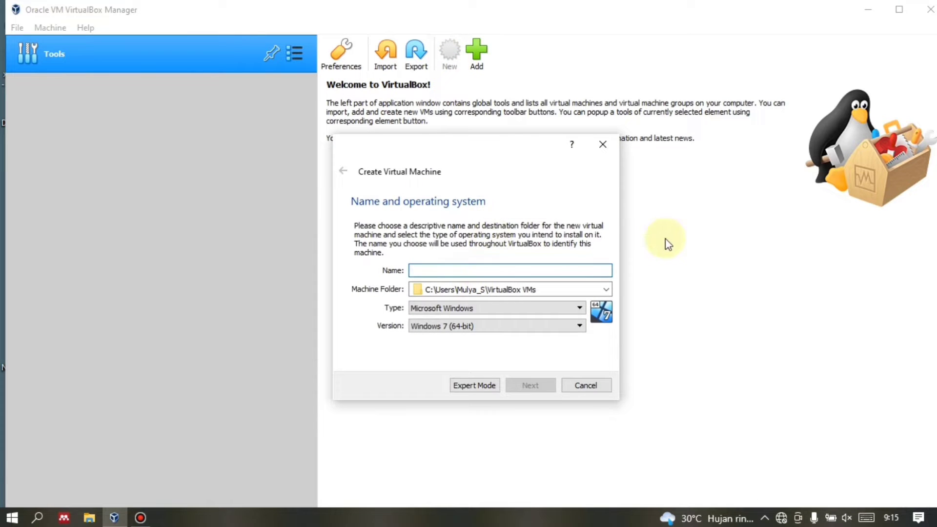
type("O")
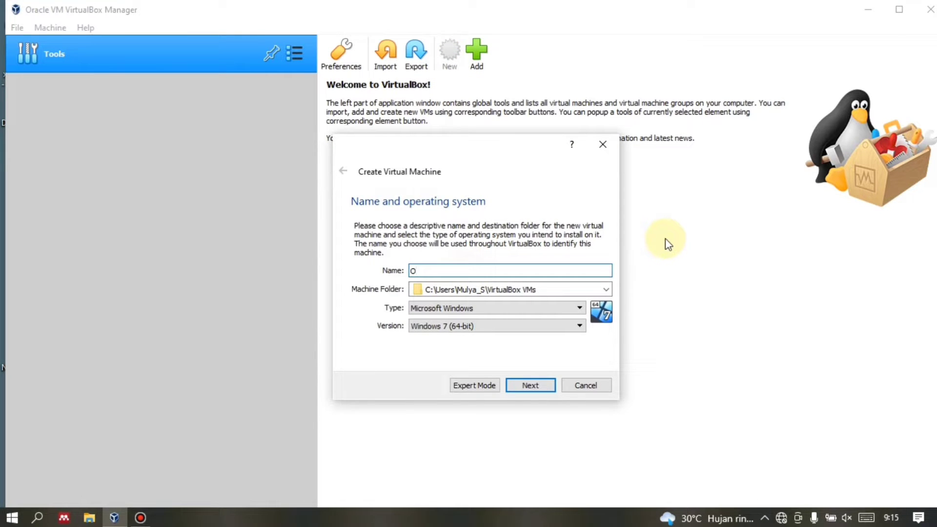
key("BackSpace")
left_click(607, 291)
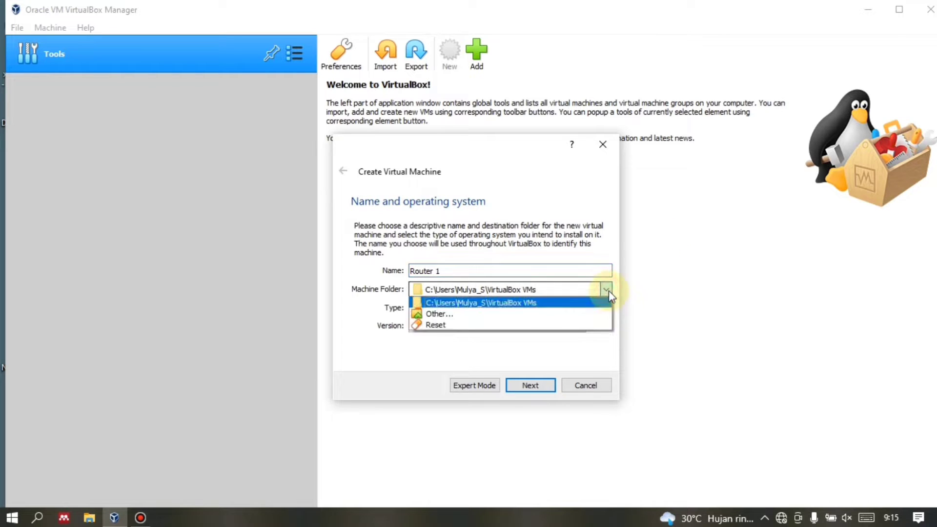
left_click(569, 312)
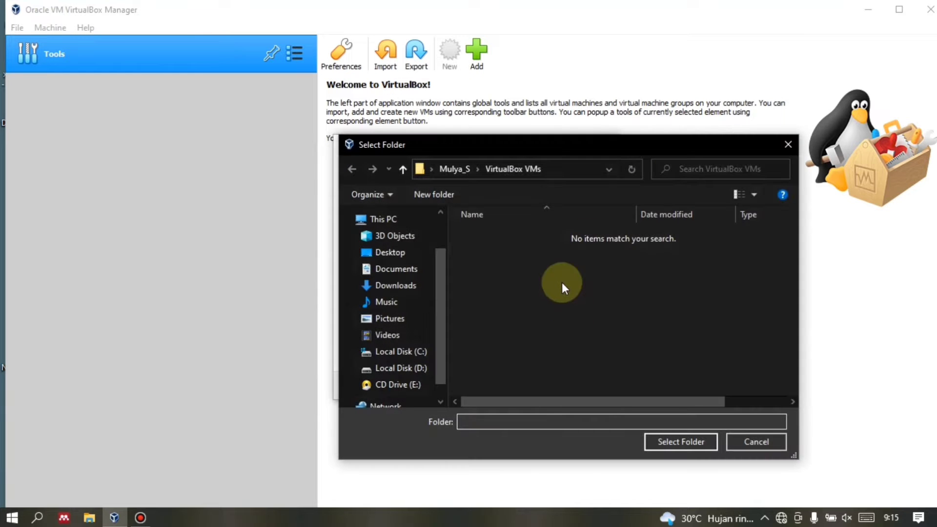
Select D:\semester 4\Administrasi jaringan\Virtual Box as the Router 1 machine folder.
left_click_drag(687, 149, 531, 12)
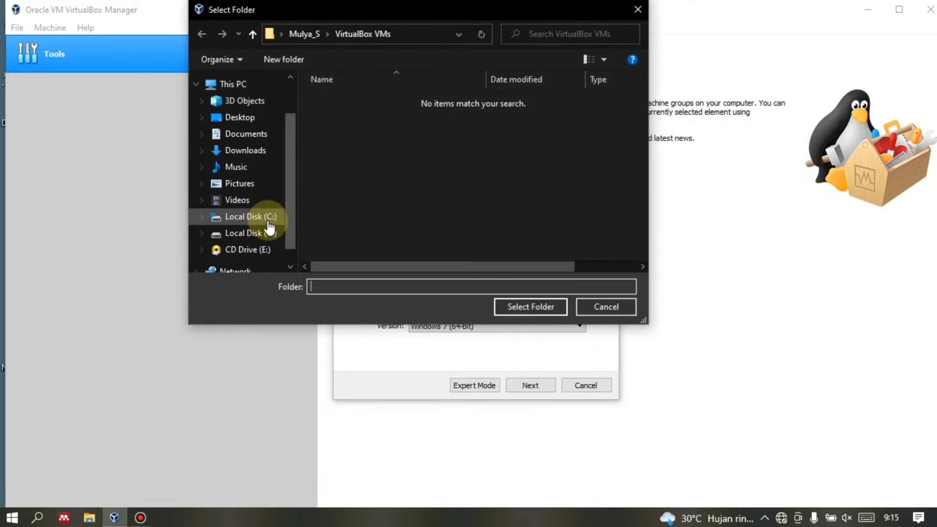
left_click(268, 234)
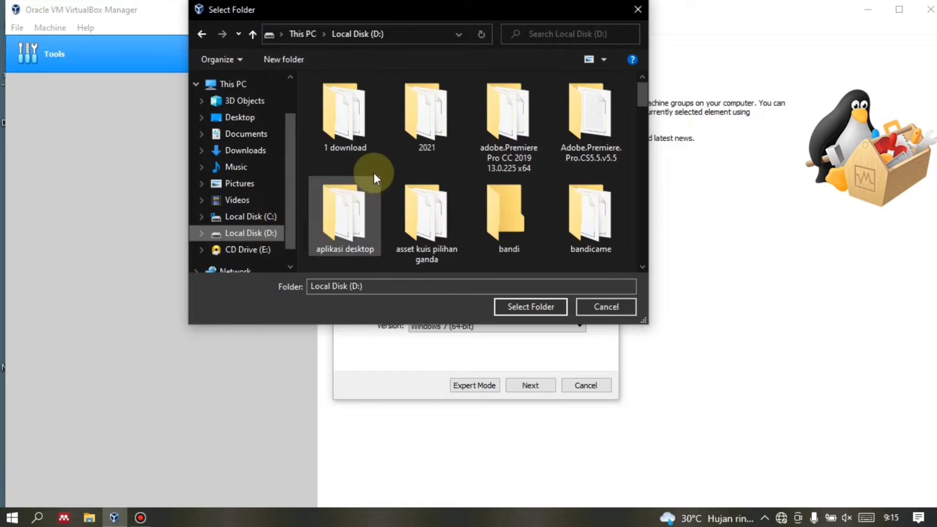
scroll(376, 171, "down", 3)
scroll(502, 197, "down", 1)
scroll(536, 205, "down", 3)
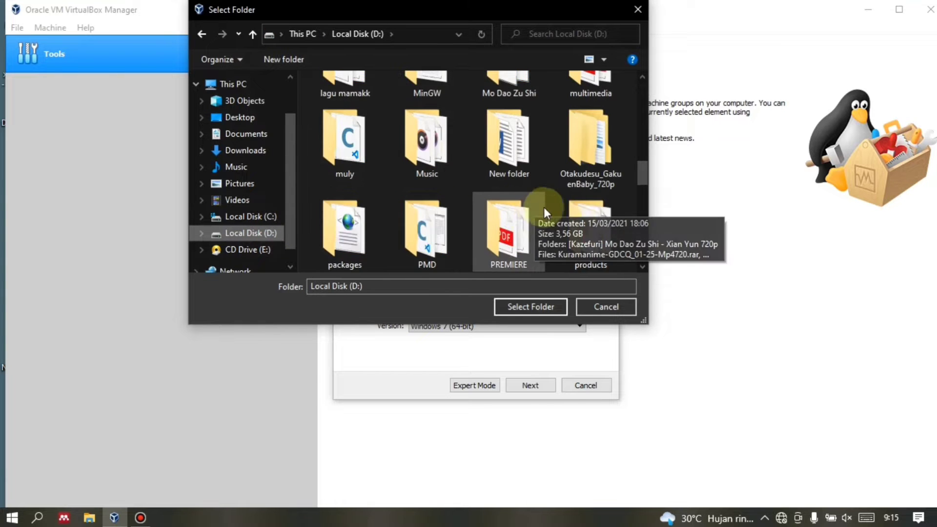
scroll(581, 215, "down", 1)
scroll(581, 216, "down", 1)
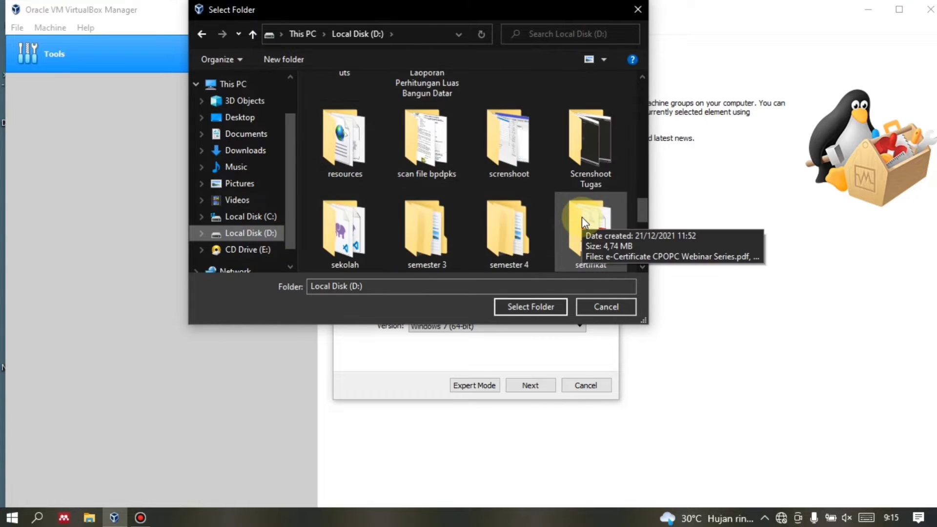
double_click(512, 215)
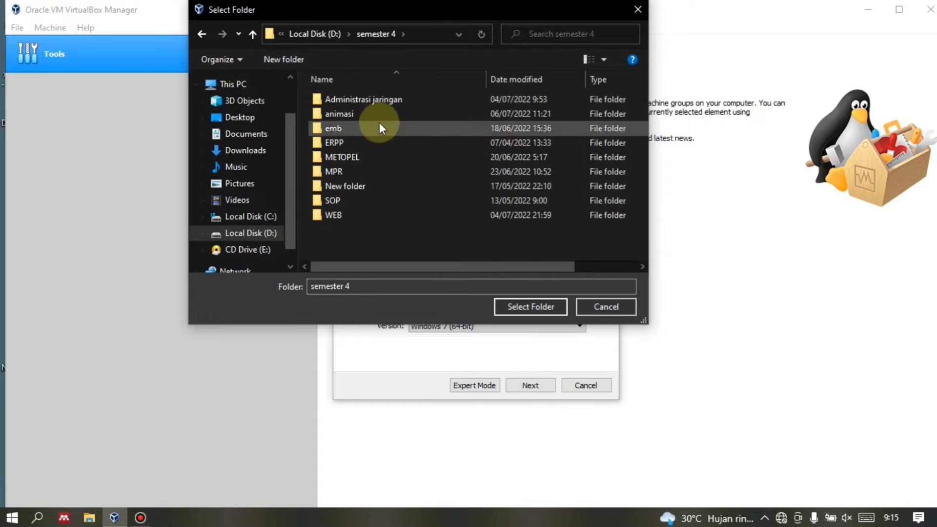
double_click(353, 97)
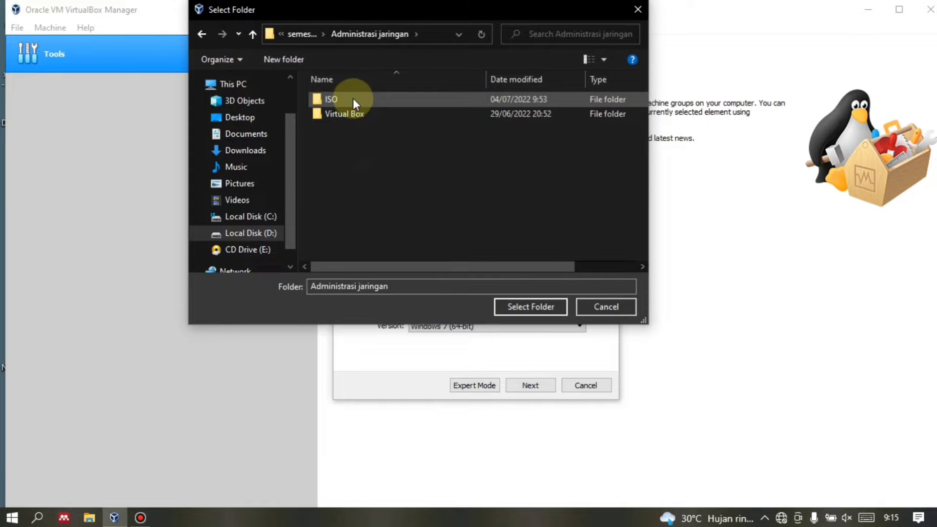
double_click(359, 115)
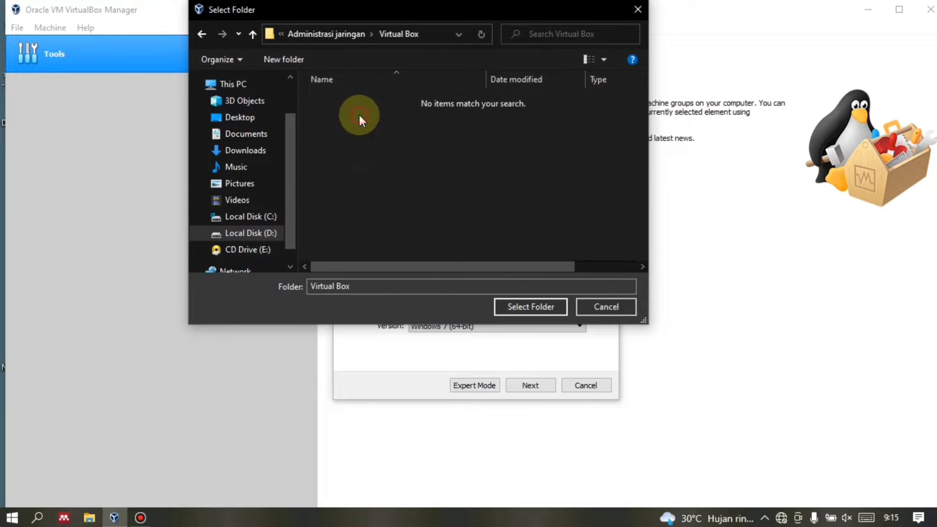
left_click(524, 303)
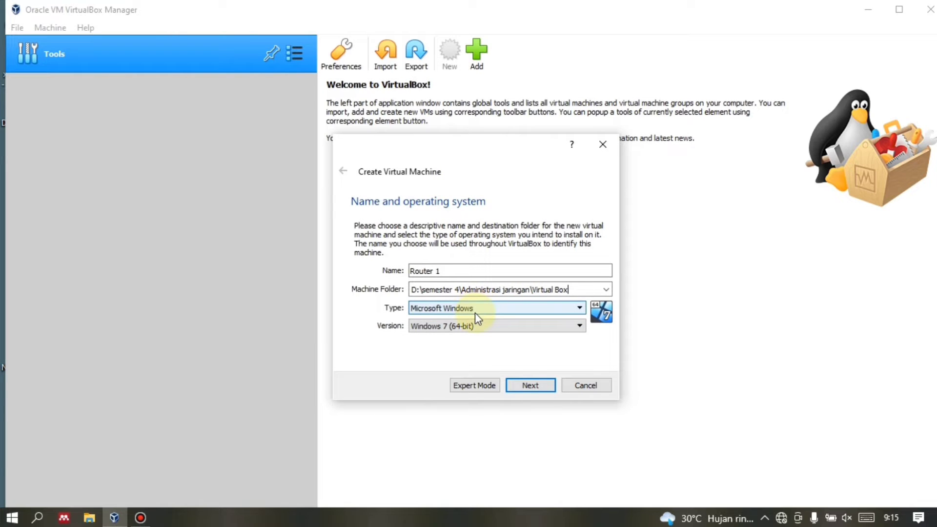
Set the machine type to Linux, version Other Linux (64-bit).
left_click(475, 312)
left_click(461, 334)
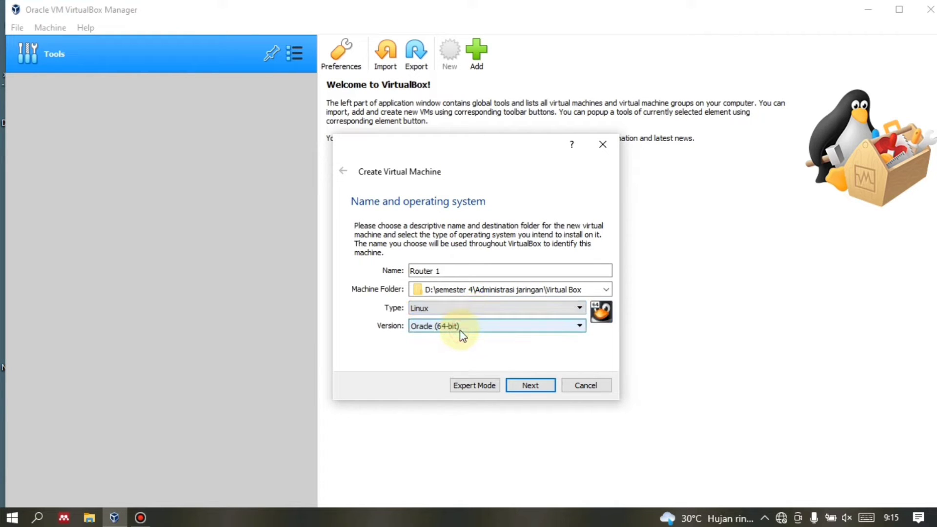
left_click(451, 325)
scroll(461, 391, "down", 4)
left_click(461, 417)
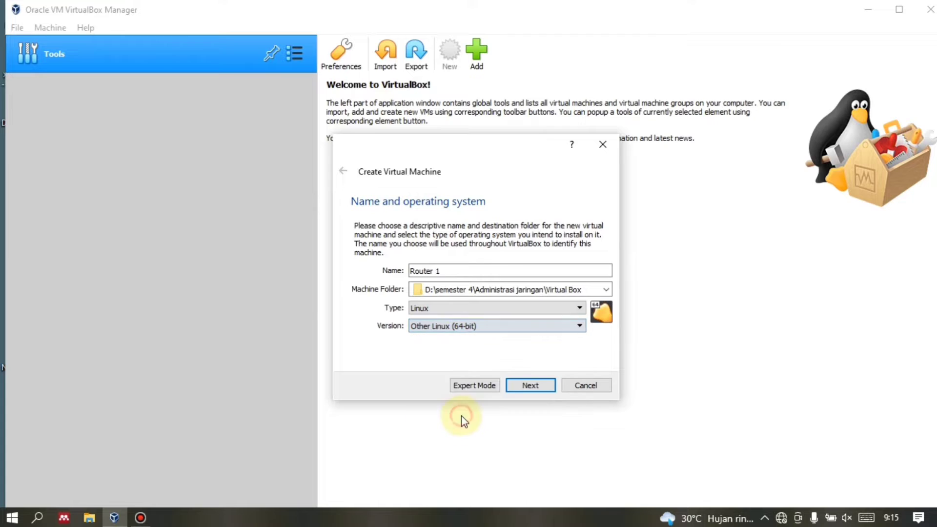
Keep 512 MB memory and add a new dynamically allocated VDI hard disk.
left_click(523, 388)
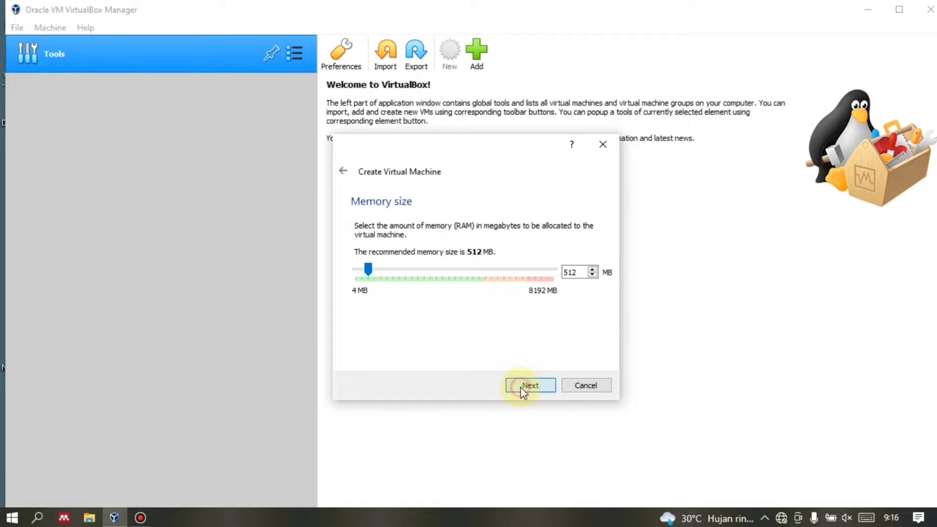
left_click(520, 387)
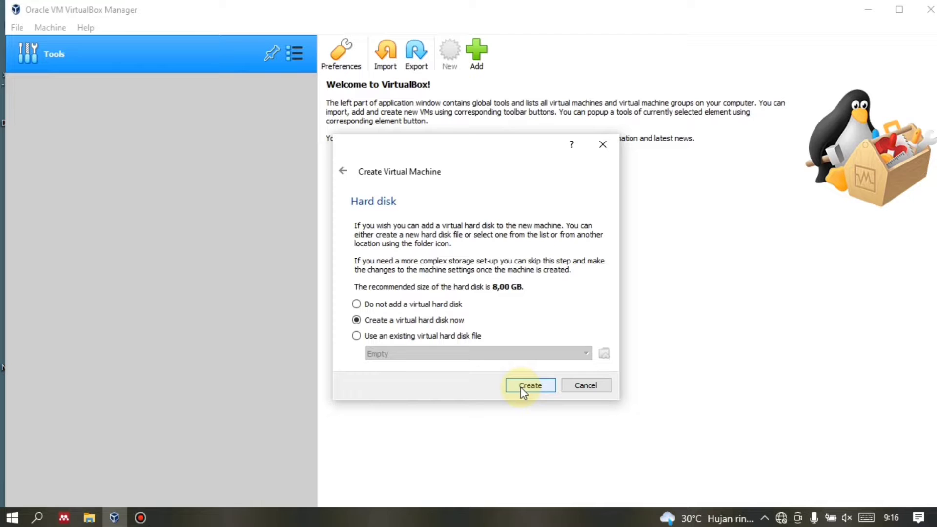
left_click(520, 386)
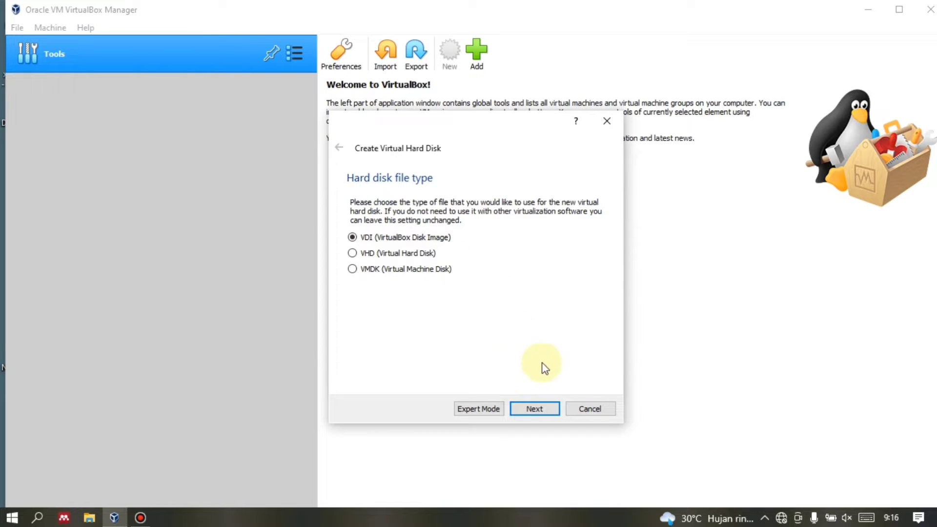
left_click(535, 409)
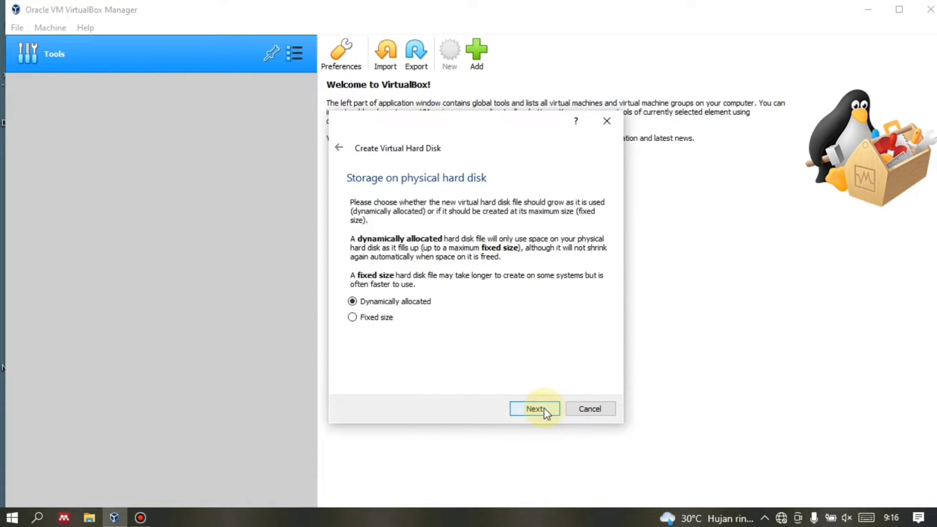
left_click(536, 409)
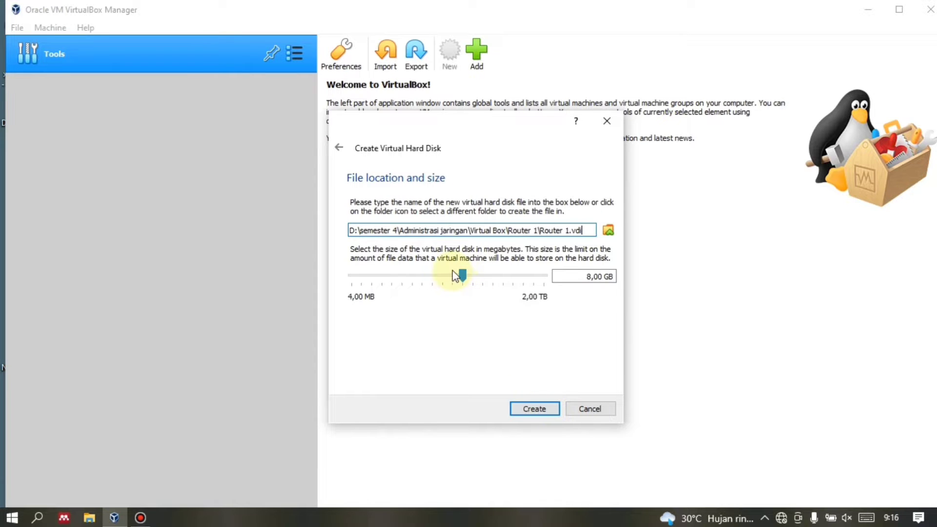
Shrink the virtual disk to 2,00 GB and create the Router 1 machine.
mouse_move(460, 275)
left_mouse_down()
mouse_move(424, 277)
mouse_move(446, 279)
left_mouse_up()
left_click(603, 278)
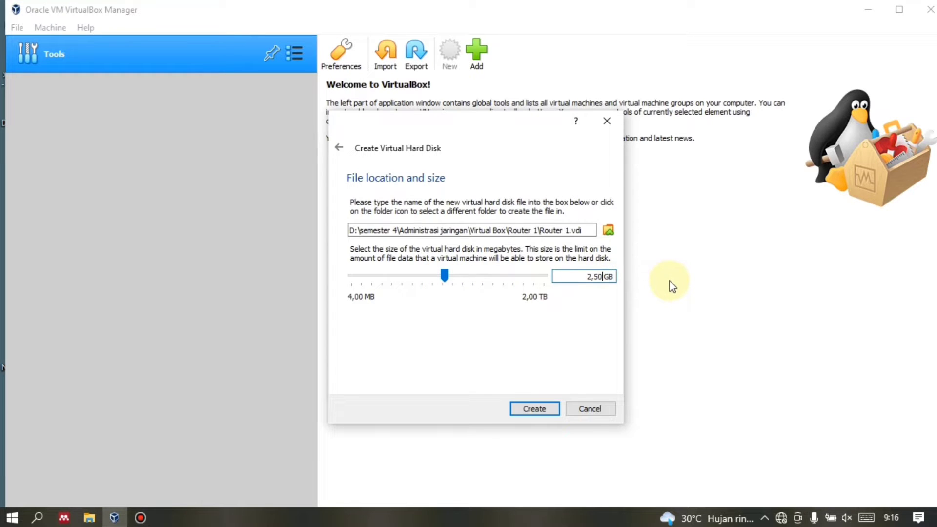
key("BackSpace")
type("0")
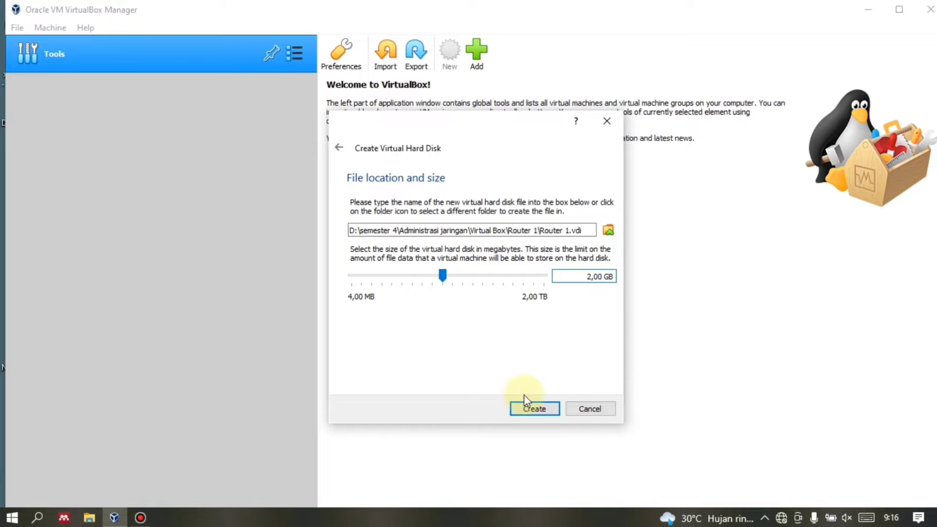
left_click(532, 408)
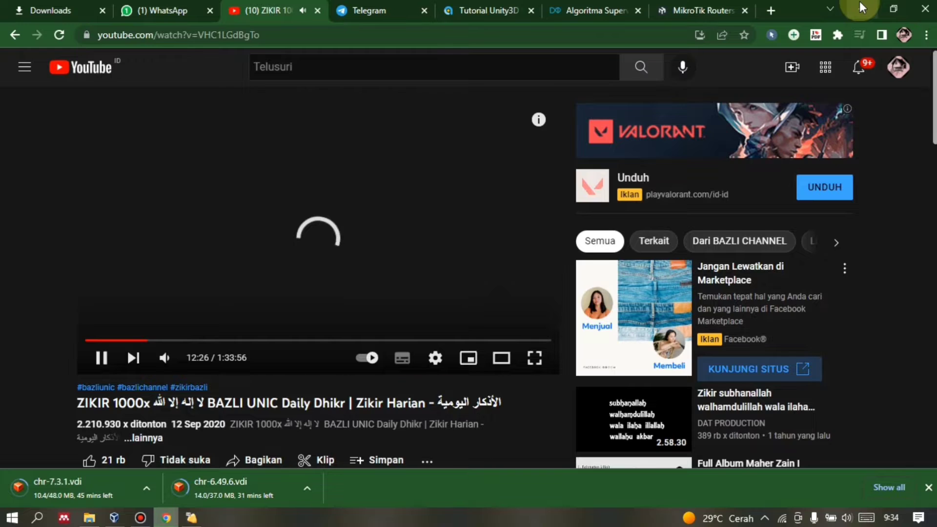
Boot R1 from the mikrotik-6.40.5.iso start-up disk.
left_click(859, 2)
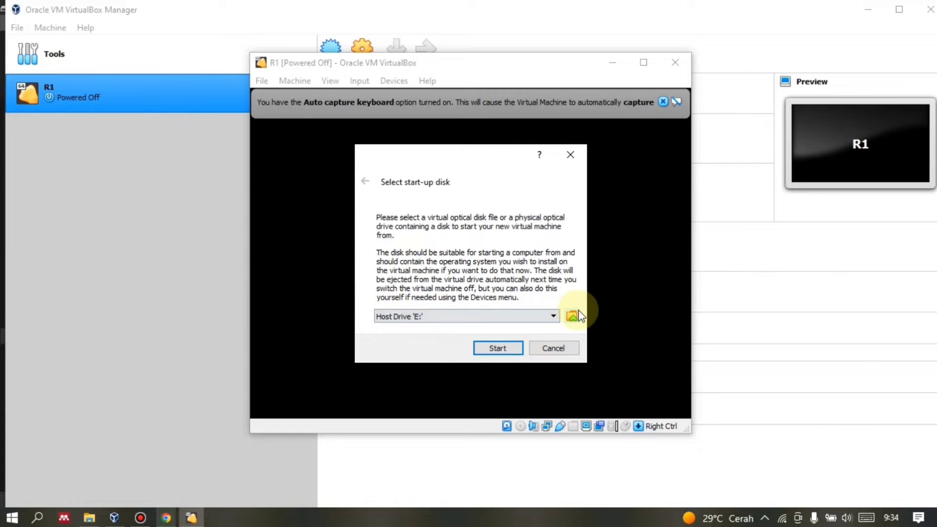
left_click(574, 315)
scroll(450, 282, "down", 1)
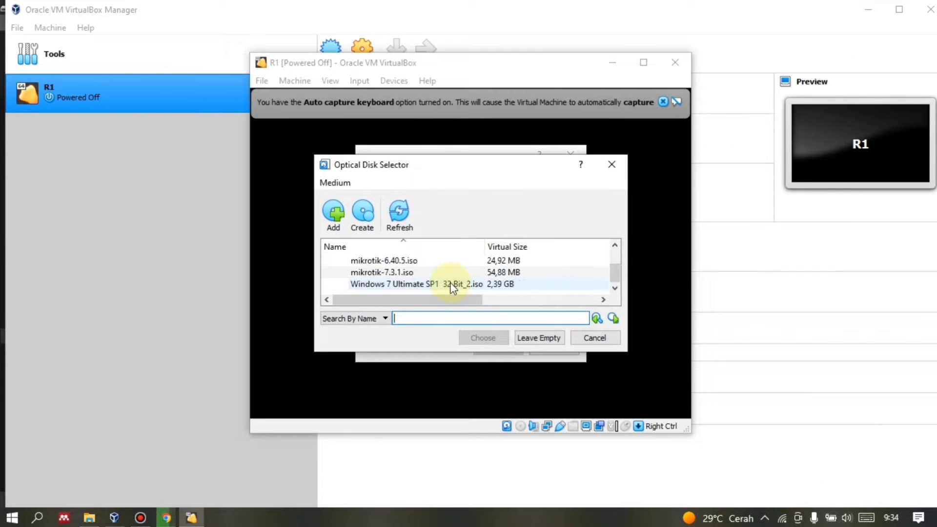
left_click(444, 260)
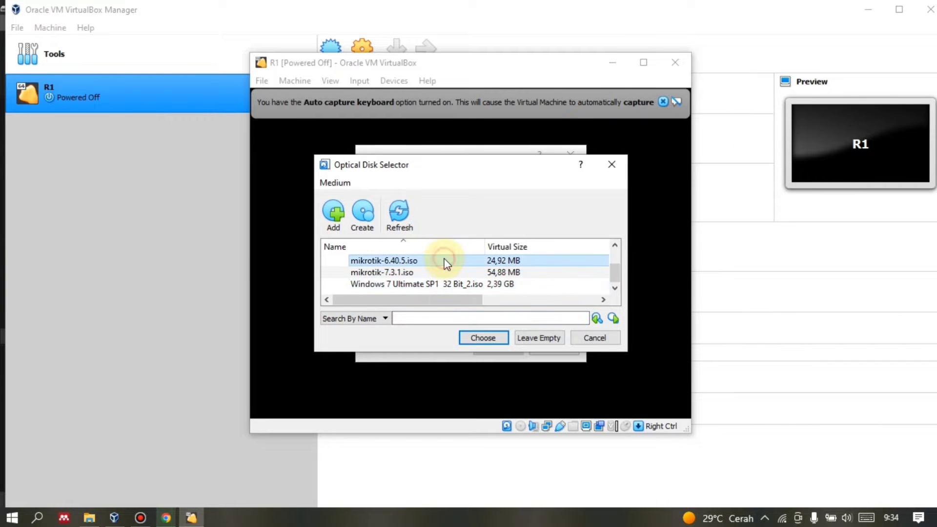
left_click(485, 336)
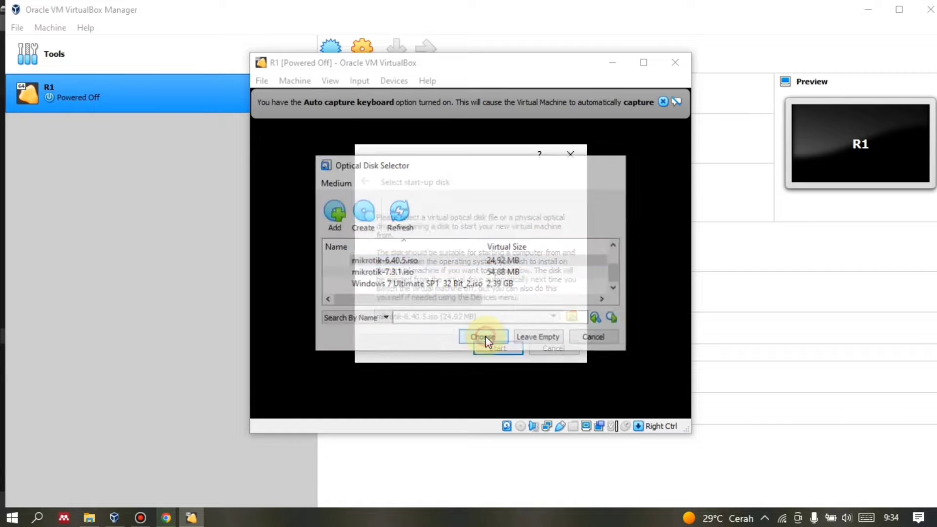
left_click(493, 349)
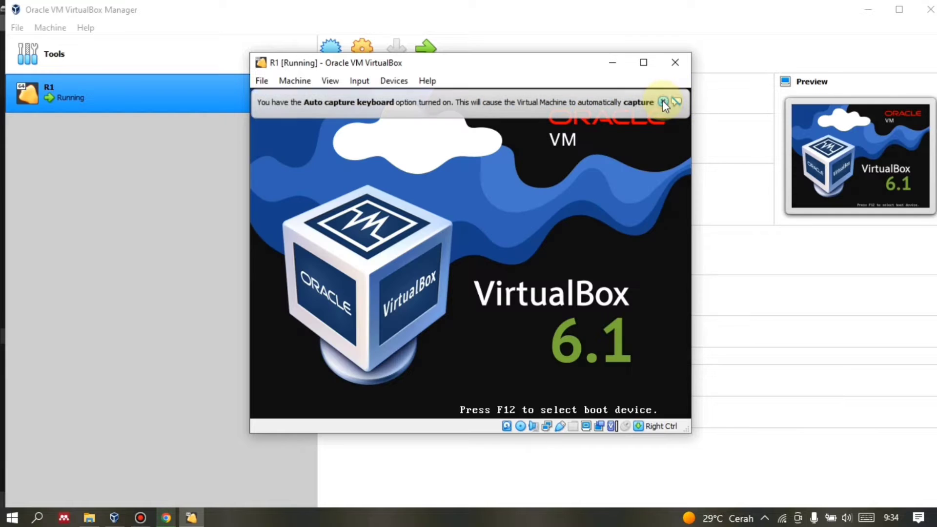
Dismiss R1's capture notices, enlarge its window, and check the Input keyboard options unchanged.
left_click(662, 101)
left_click(644, 63)
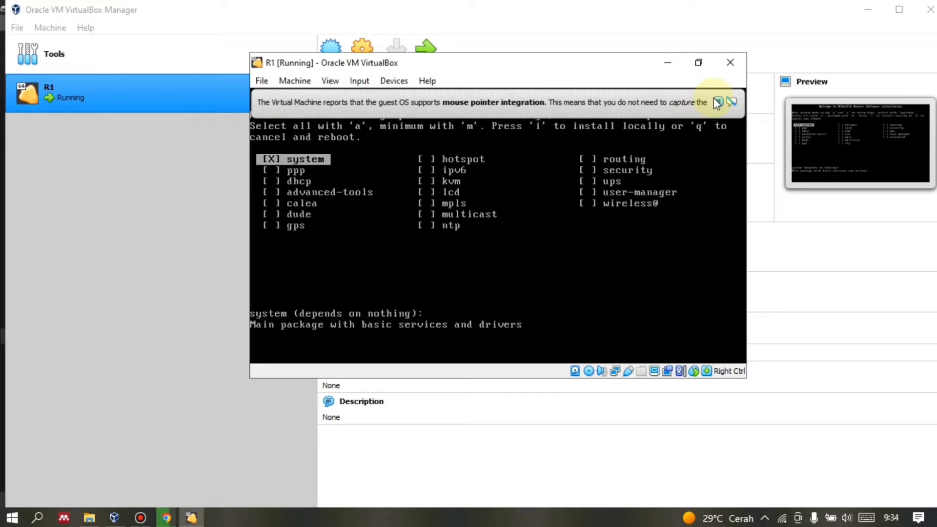
left_click(716, 102)
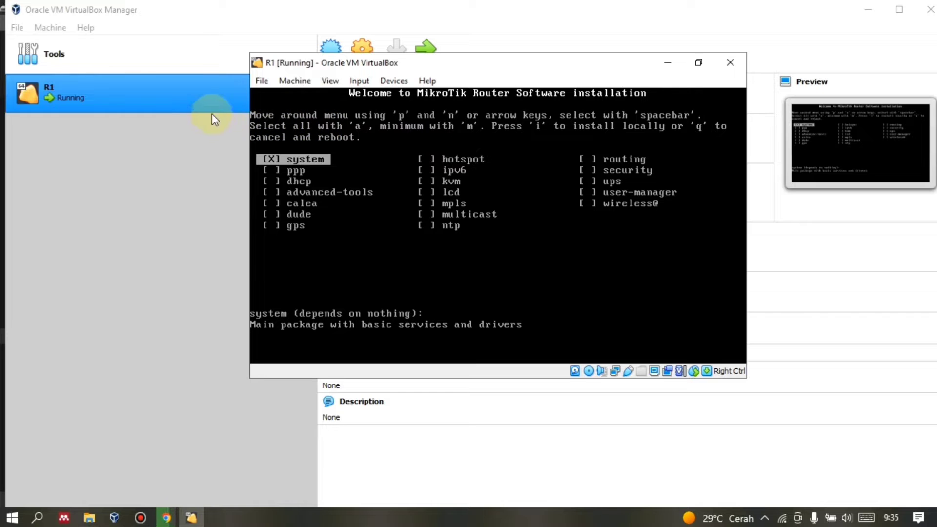
left_click(360, 80)
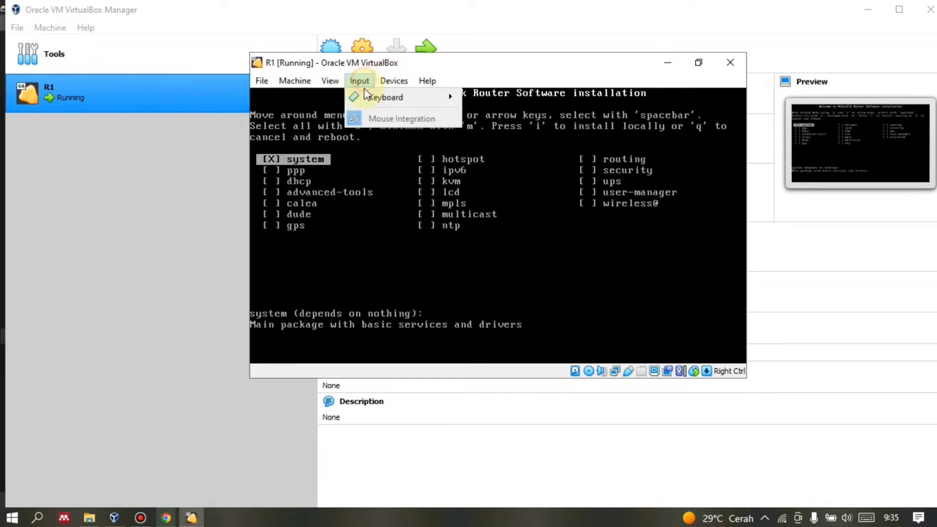
mouse_move(375, 97)
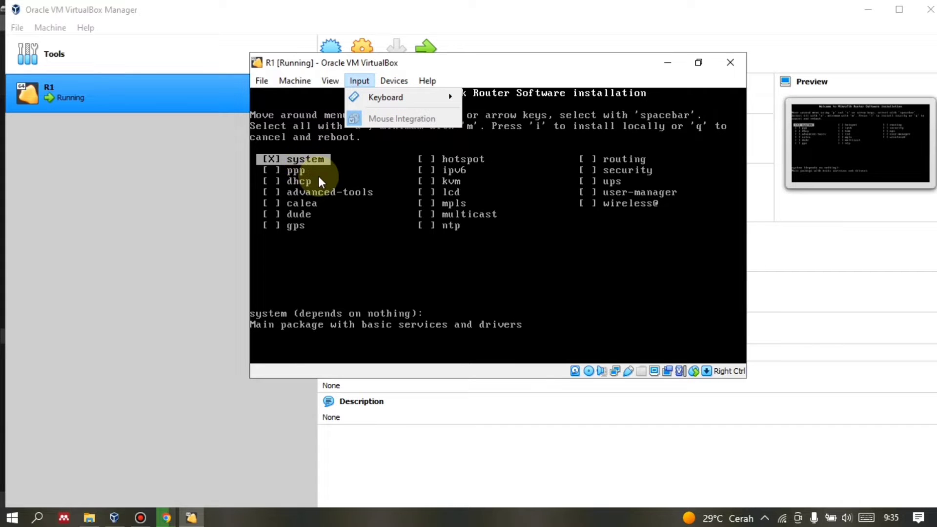
left_click(315, 139)
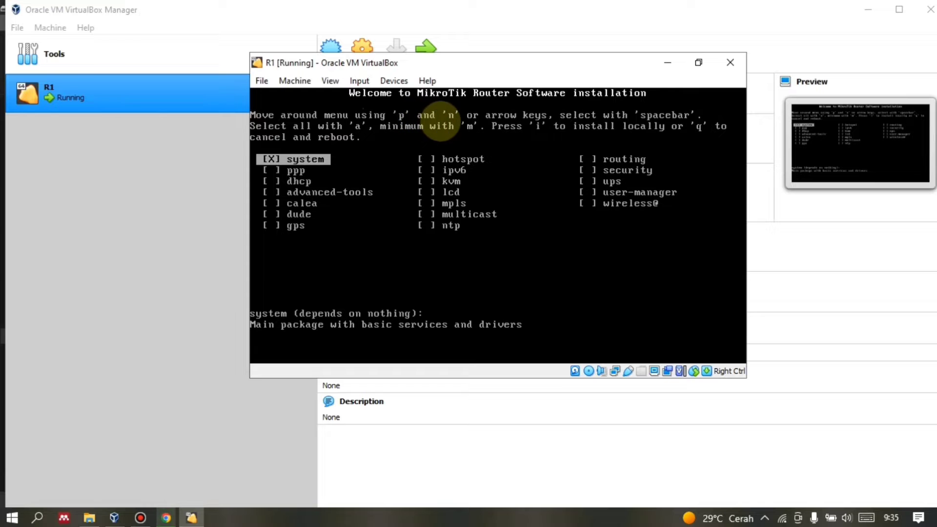
Select all MikroTik packages, install them, decline old configuration (n) and confirm erase (y).
key("a")
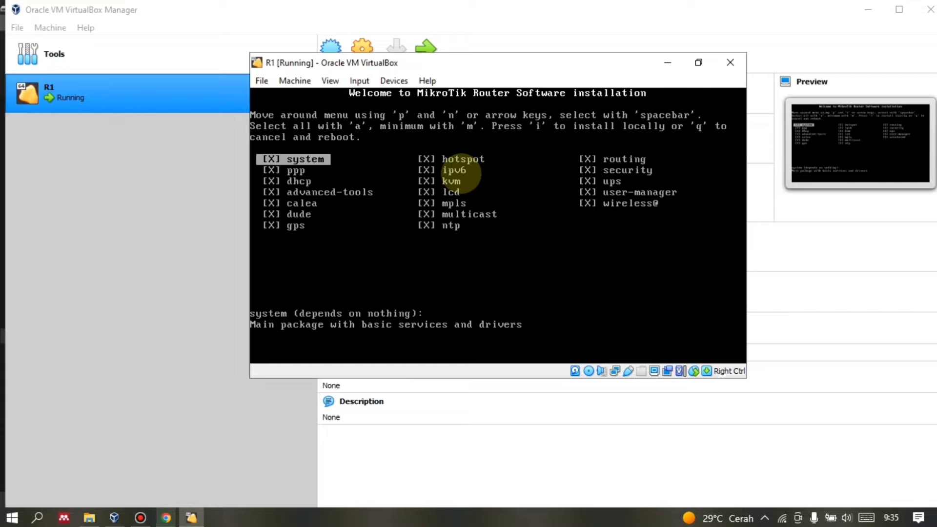
key("i")
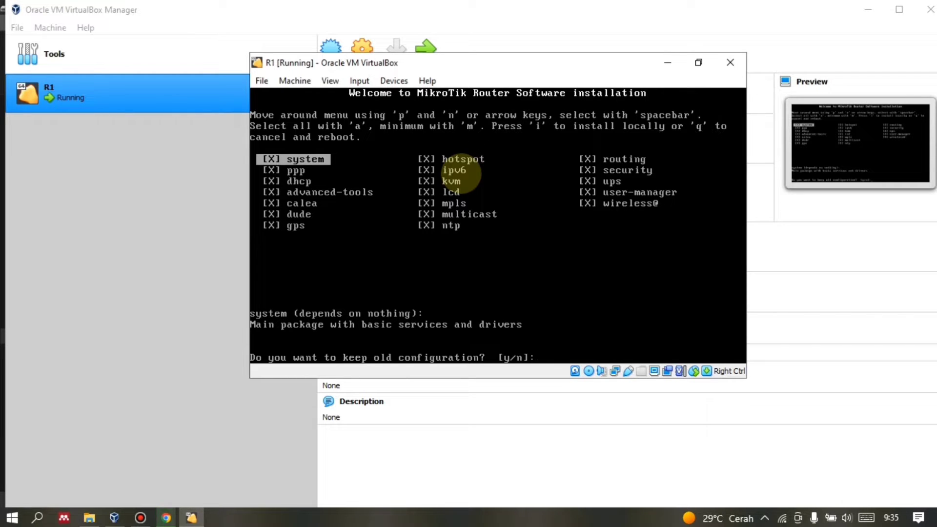
type("n]:")
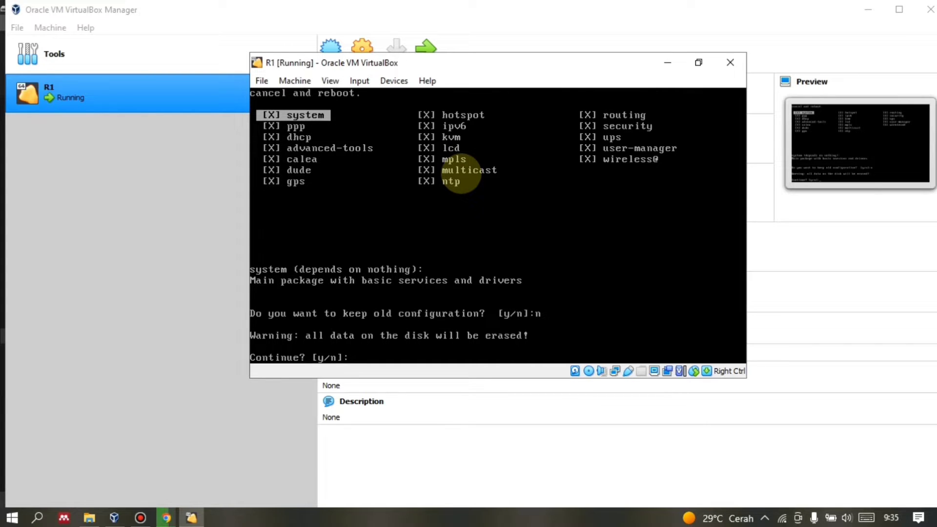
type("y")
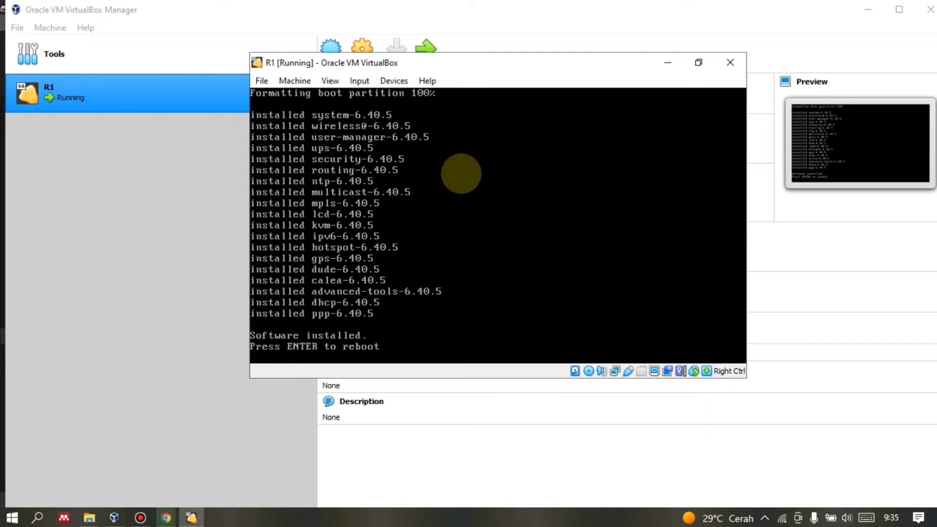
Force-eject the MikroTik ISO from R1's optical drive and reboot the router.
left_click(392, 80)
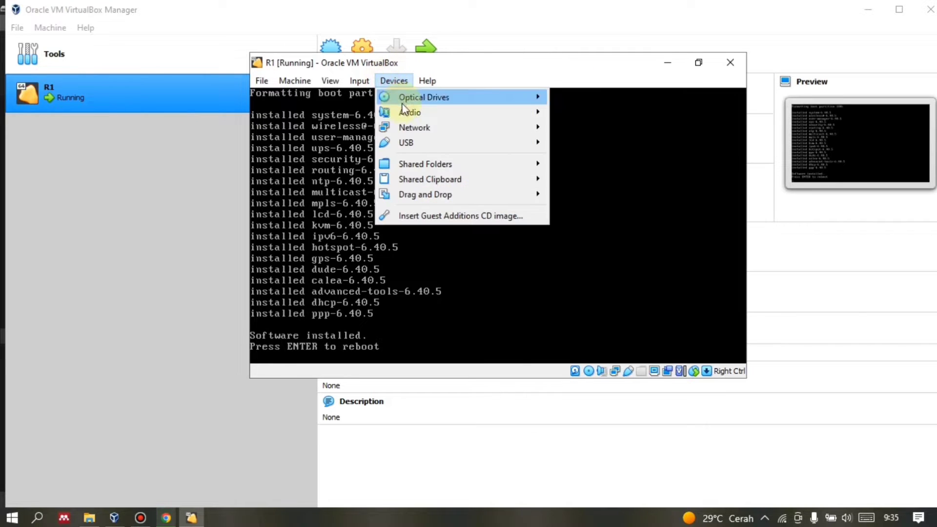
mouse_move(419, 97)
left_click(553, 150)
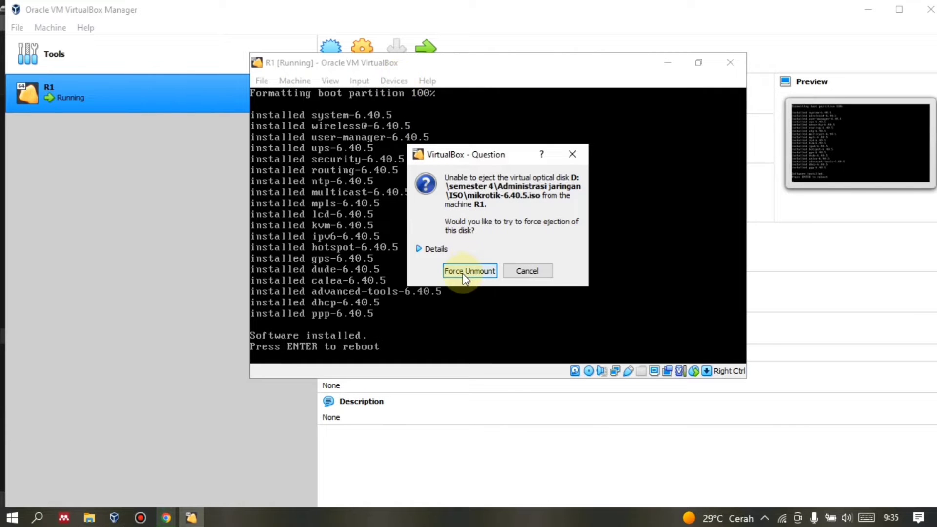
left_click(462, 272)
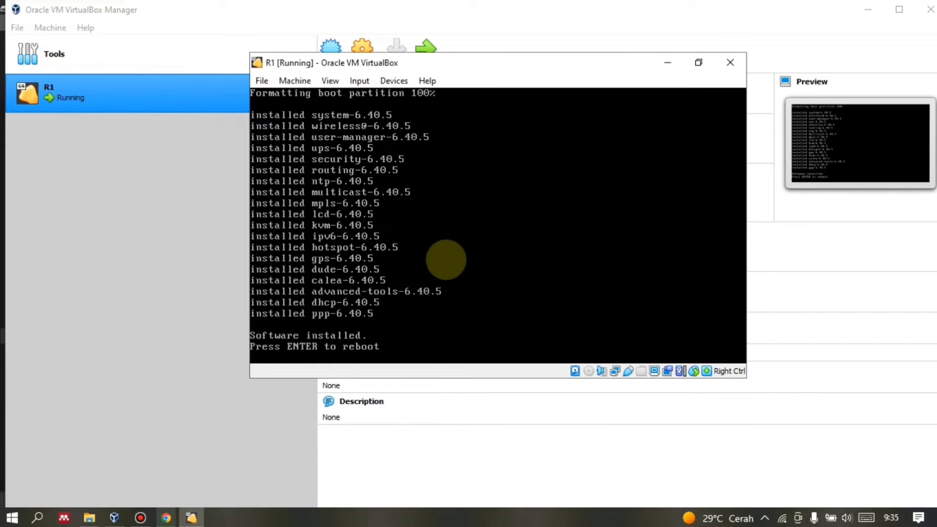
key("Return")
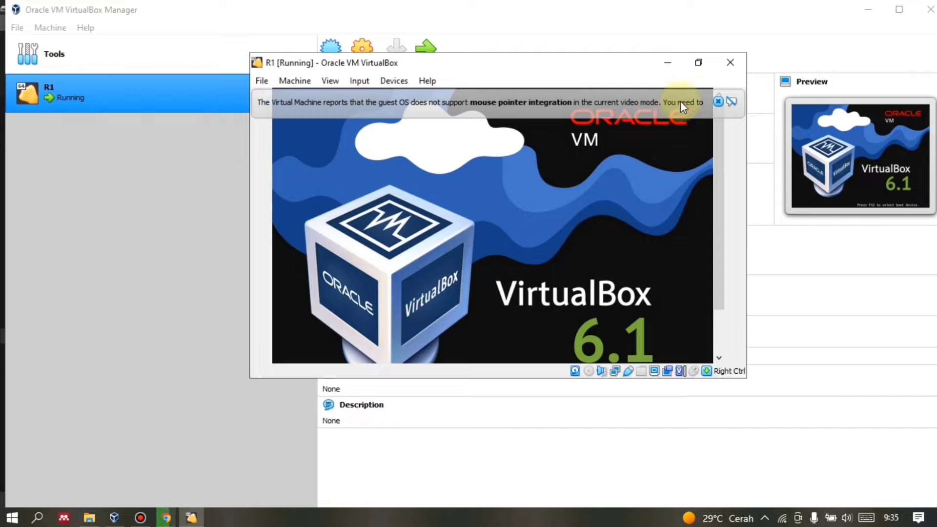
Log in to RouterOS 6.40.5 with the default admin account and page through the licence.
left_click(719, 100)
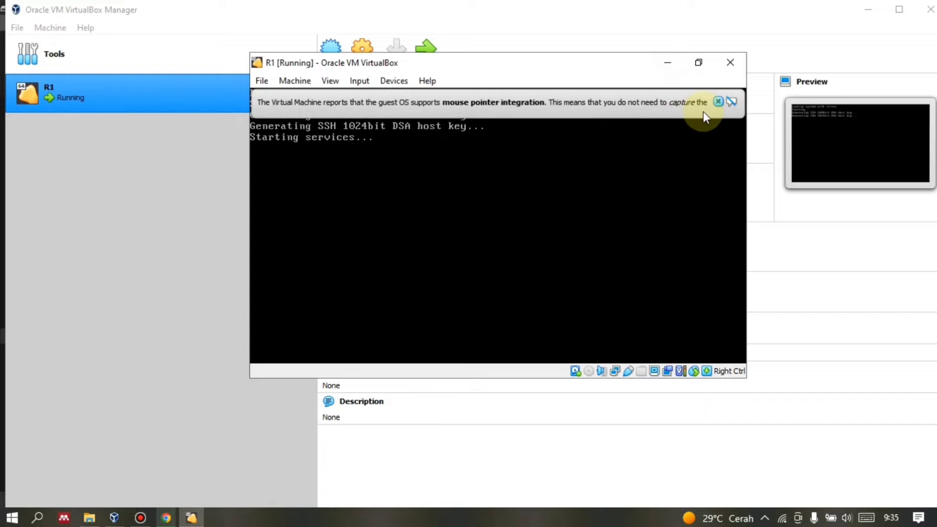
left_click(717, 101)
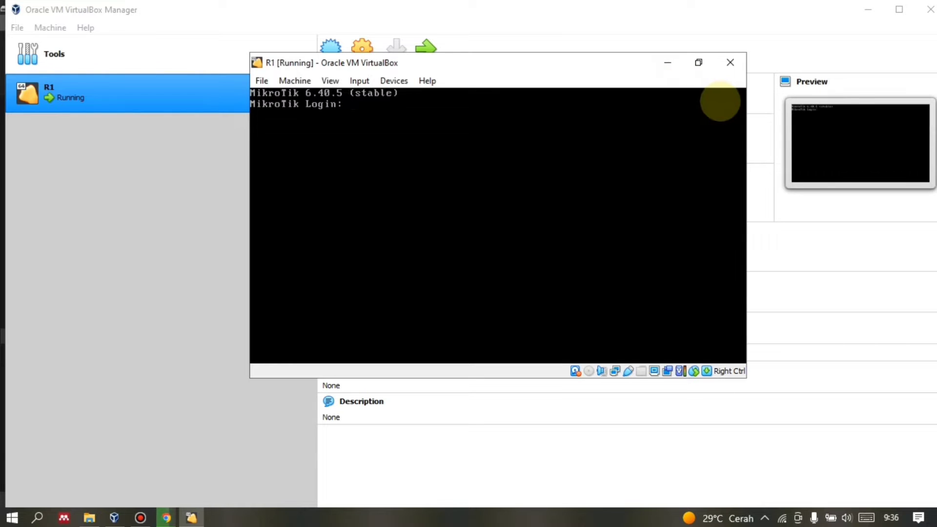
key("Return")
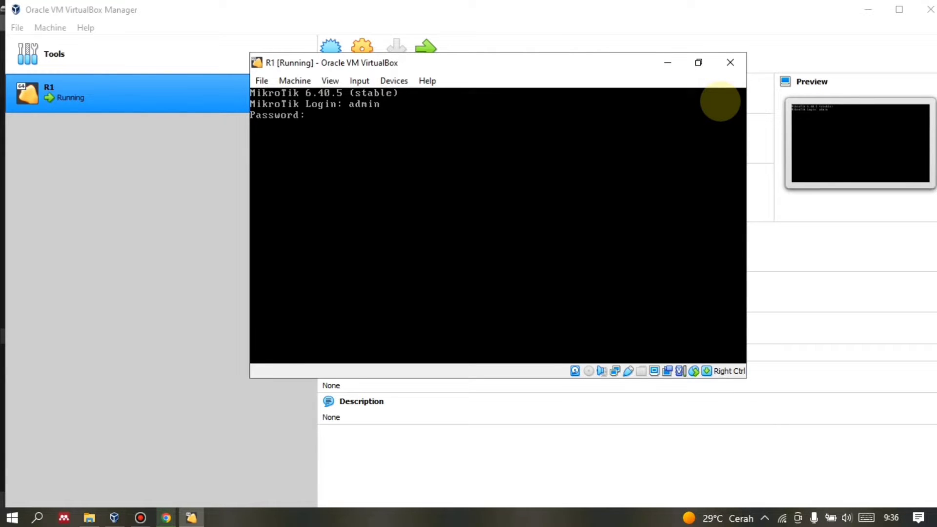
key("Return")
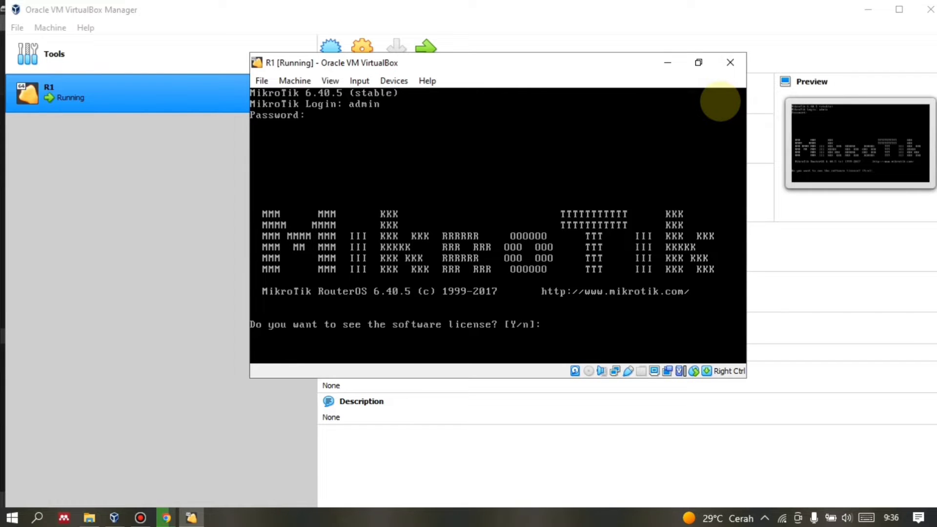
type("y")
key("Return")
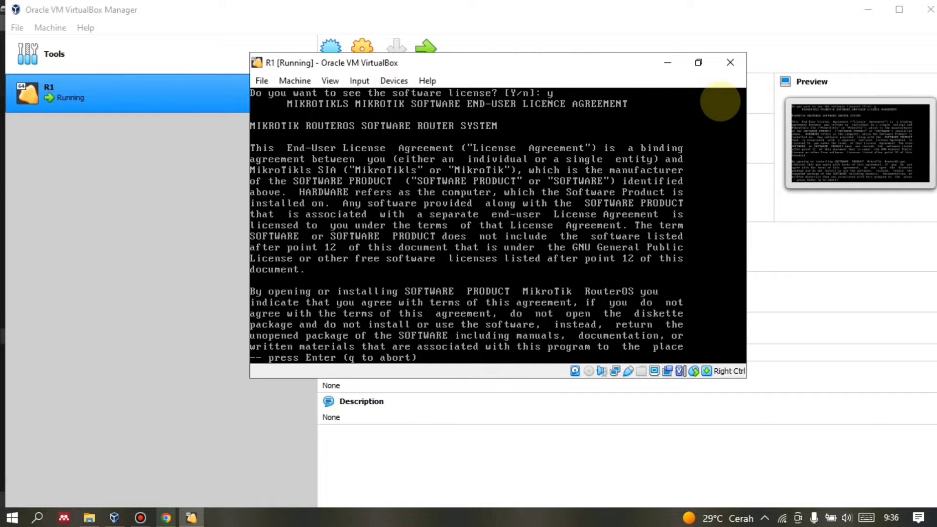
key("Return")
key("Return")
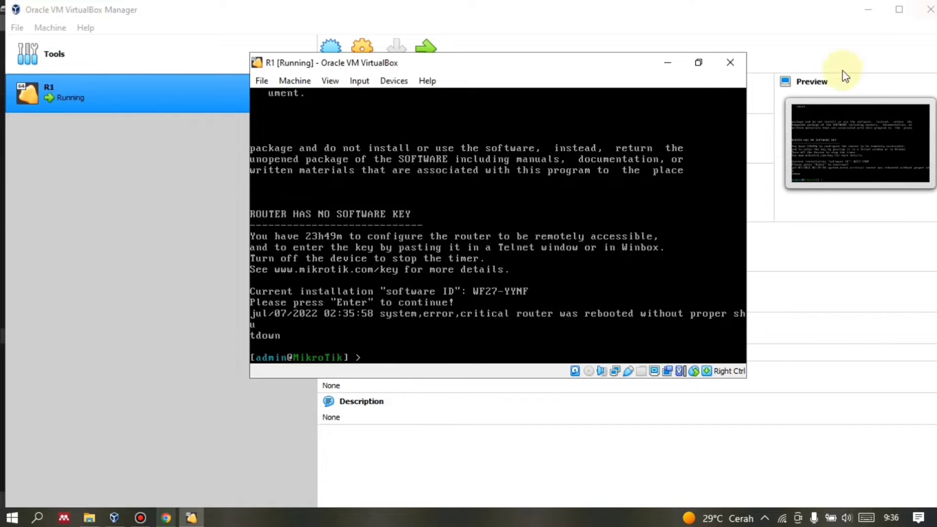
Close the R1 window and power off the machine.
left_click(728, 69)
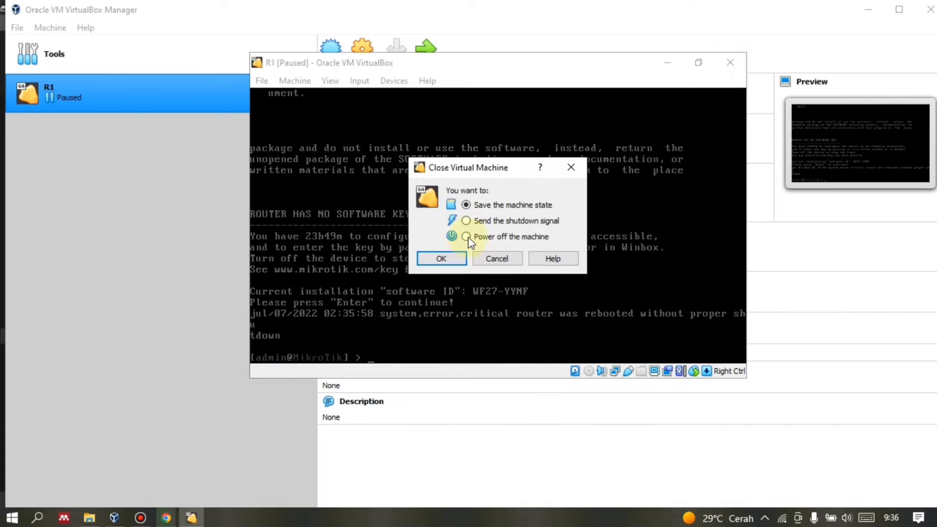
left_click(465, 236)
left_click(441, 258)
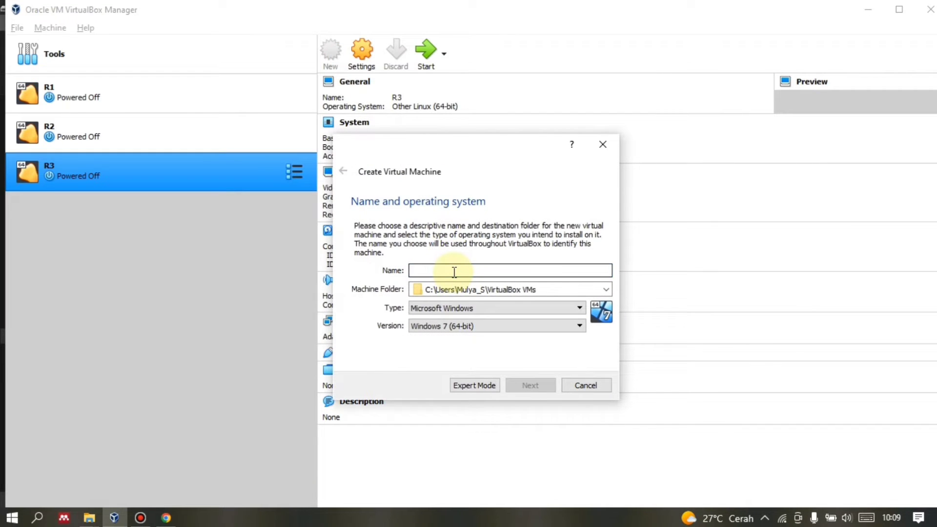
Name a new machine C1 in D:\semester 4\Administrasi jaringan\Virtual Box.
type("RC1")
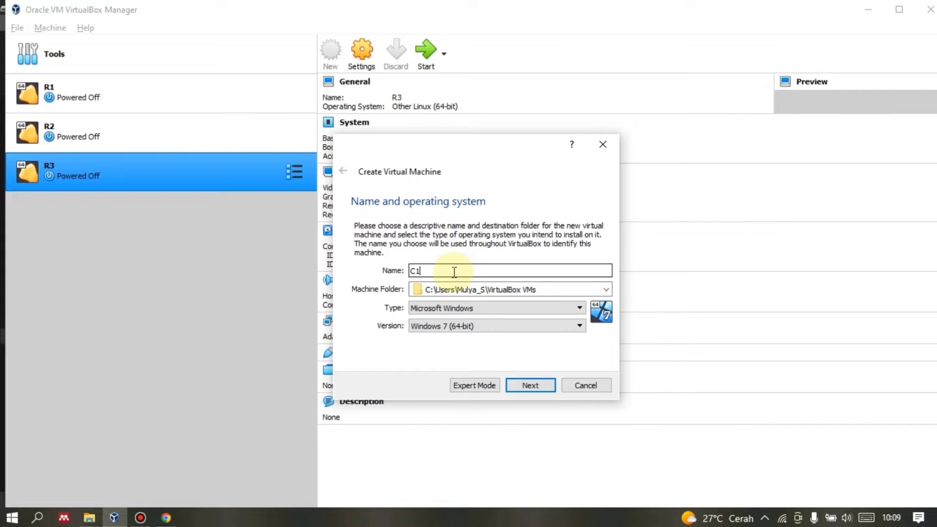
left_click(606, 290)
left_click(592, 314)
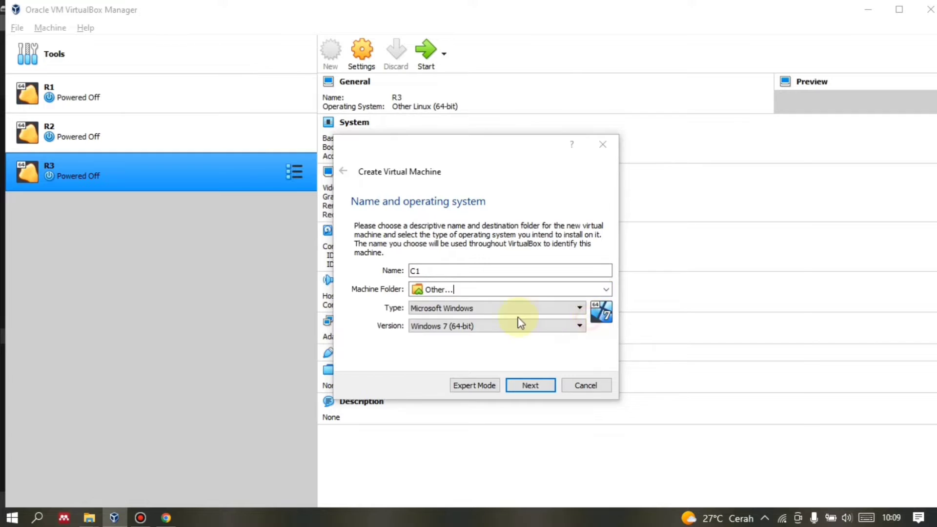
left_click(415, 368)
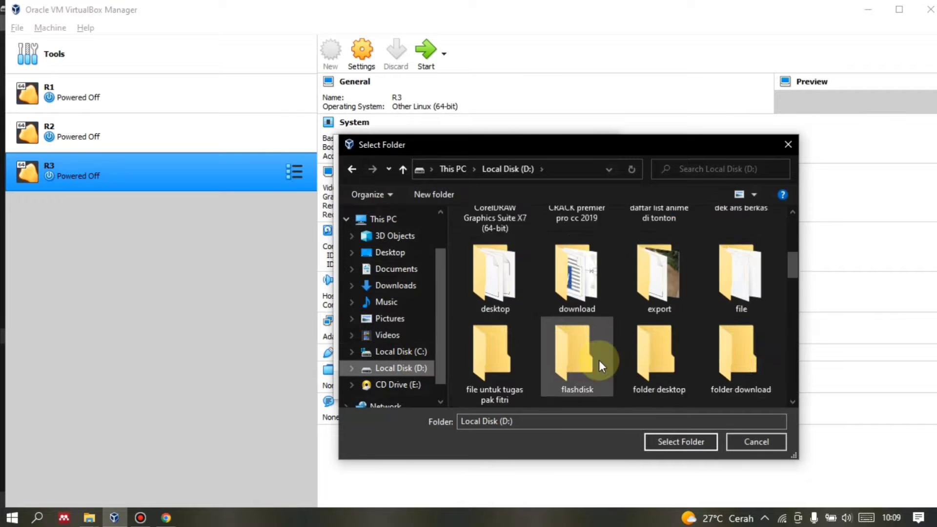
scroll(598, 360, "down", 5)
scroll(599, 360, "down", 6)
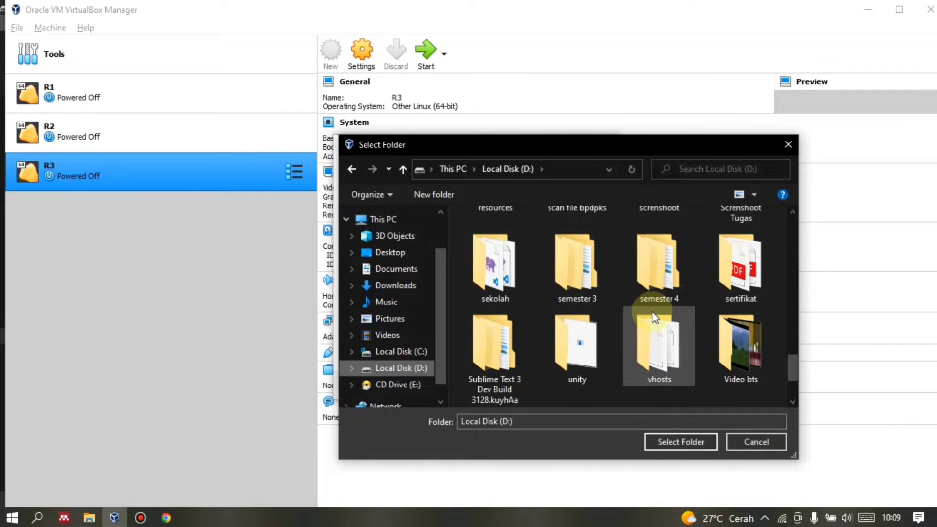
double_click(635, 289)
double_click(518, 236)
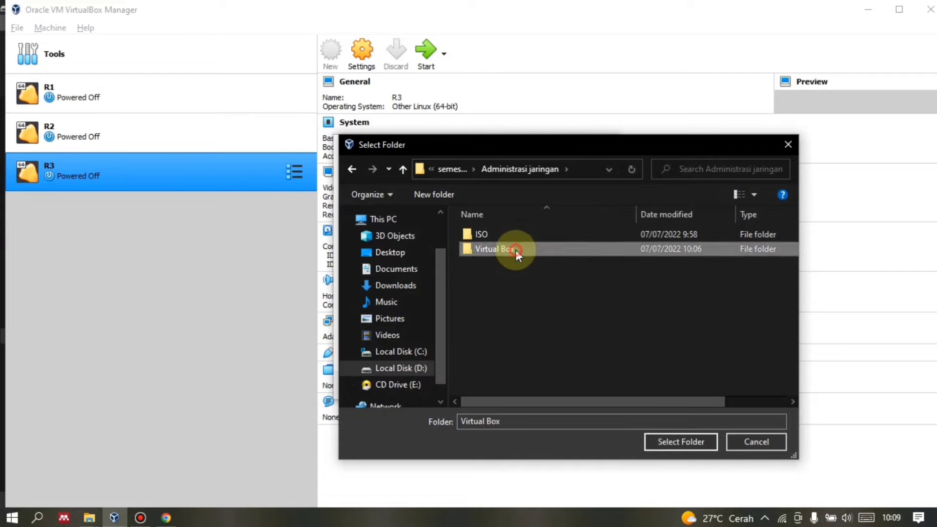
double_click(515, 249)
left_click(665, 441)
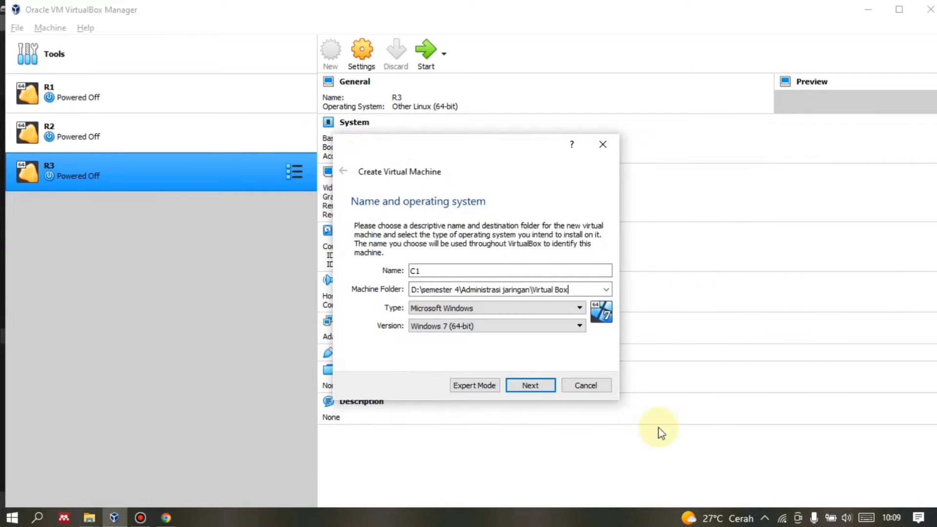
Choose Windows 7 (32-bit), keep 1024 MB memory, and add a dynamically allocated VDI disk.
left_click(485, 325)
left_click(477, 409)
left_click(549, 392)
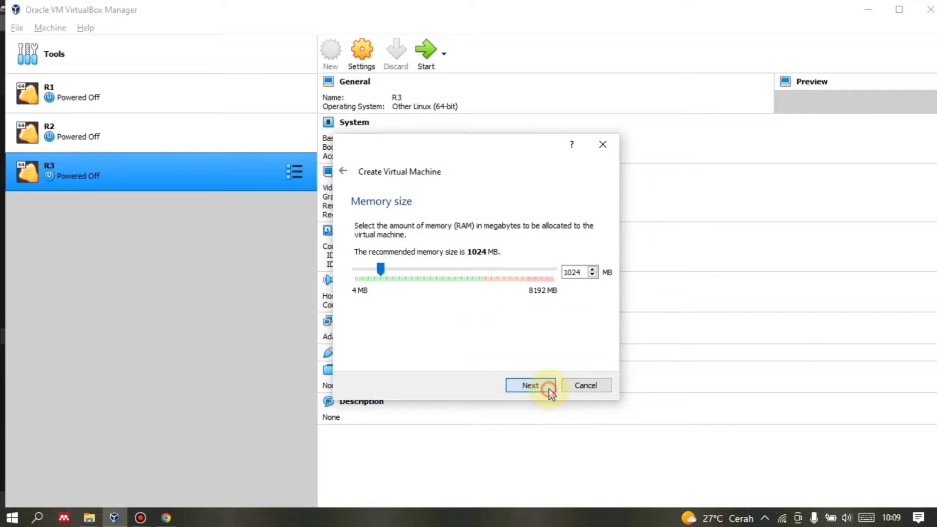
left_click(550, 394)
left_click(548, 387)
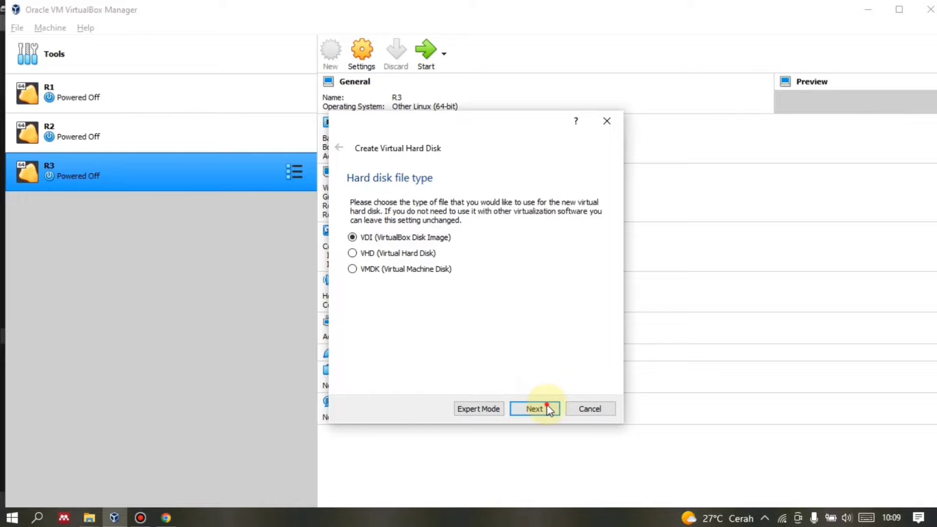
left_click(548, 409)
left_click(546, 407)
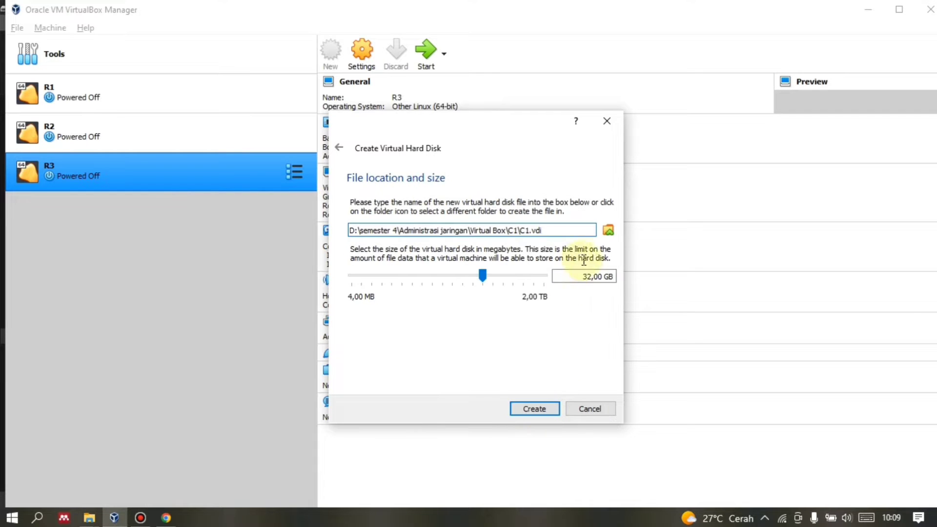
Set the C1.vdi disk size to 12,00 GB and create the machine.
left_click(587, 276)
key("BackSpace")
type("1")
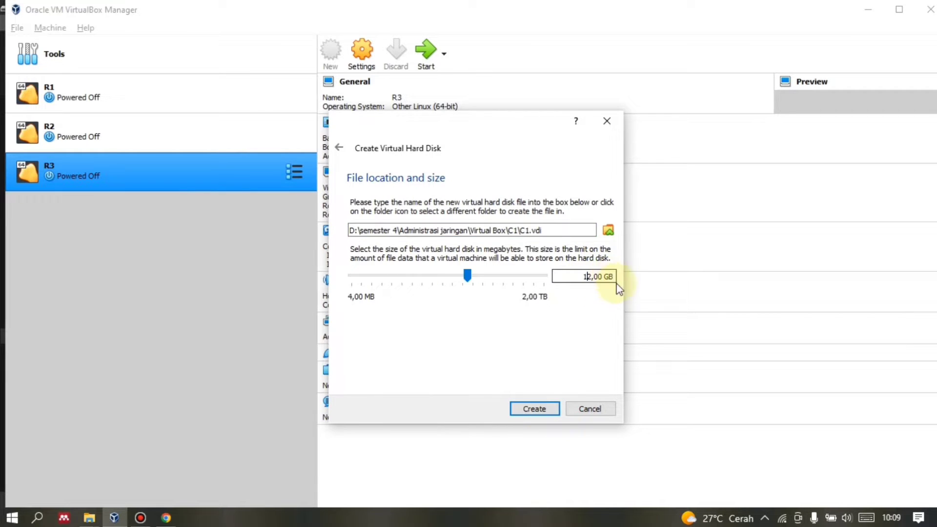
left_click(531, 408)
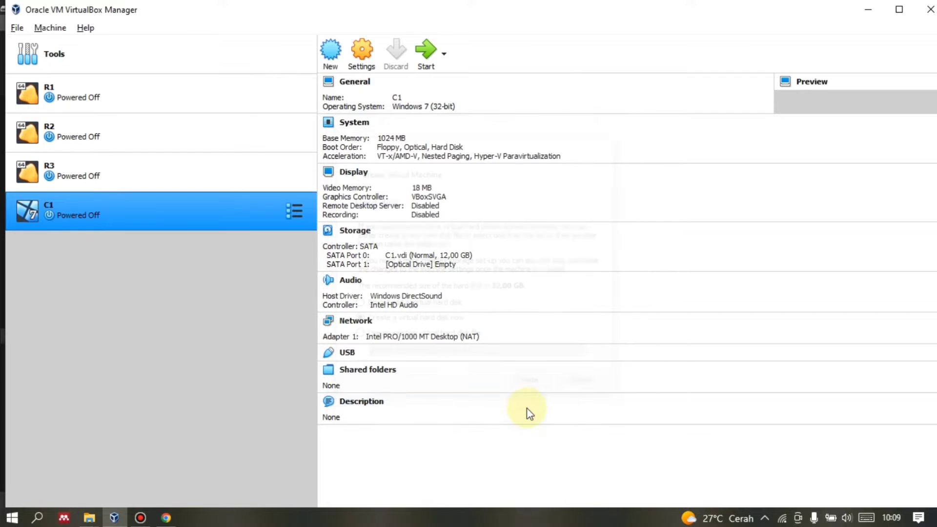
Start C1 booting from the Windows 7 Ultimate SP1 32 Bit_2.iso start-up disk.
left_click(425, 54)
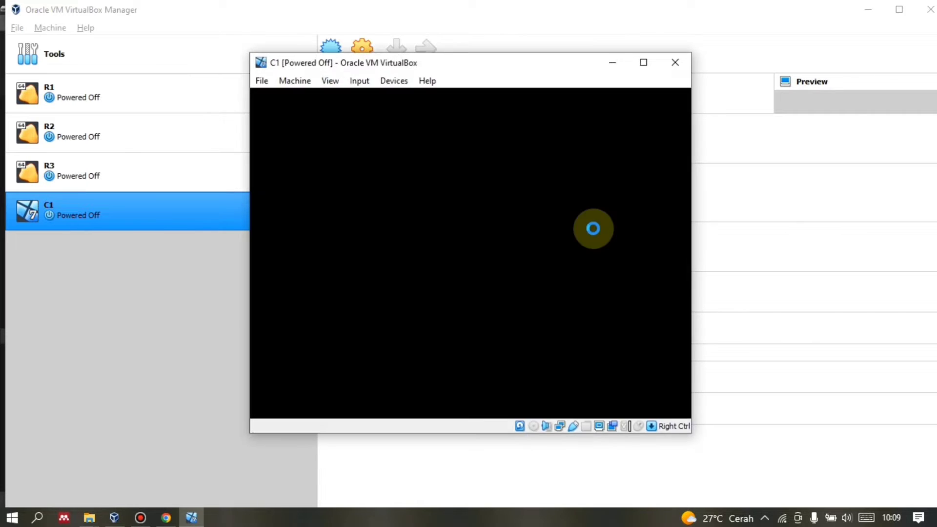
left_click(569, 313)
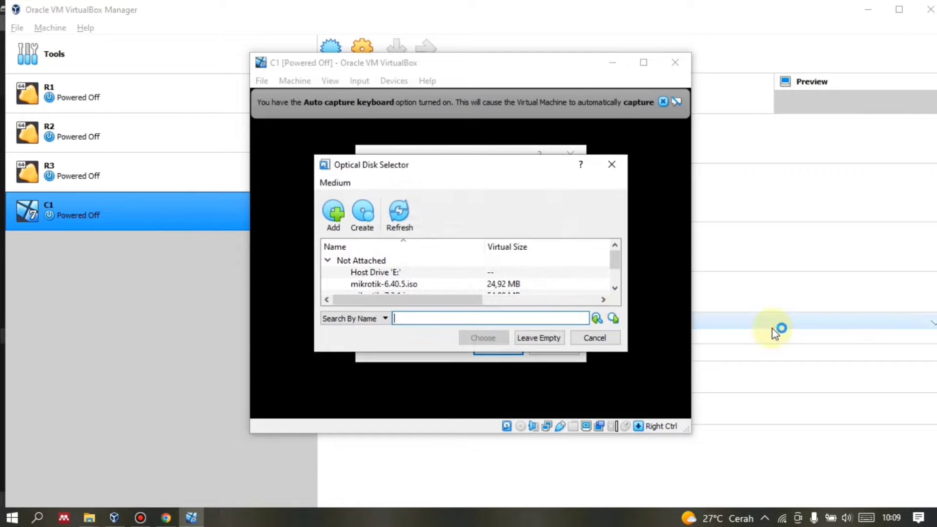
scroll(495, 287, "down", 1)
left_click(467, 284)
double_click(468, 283)
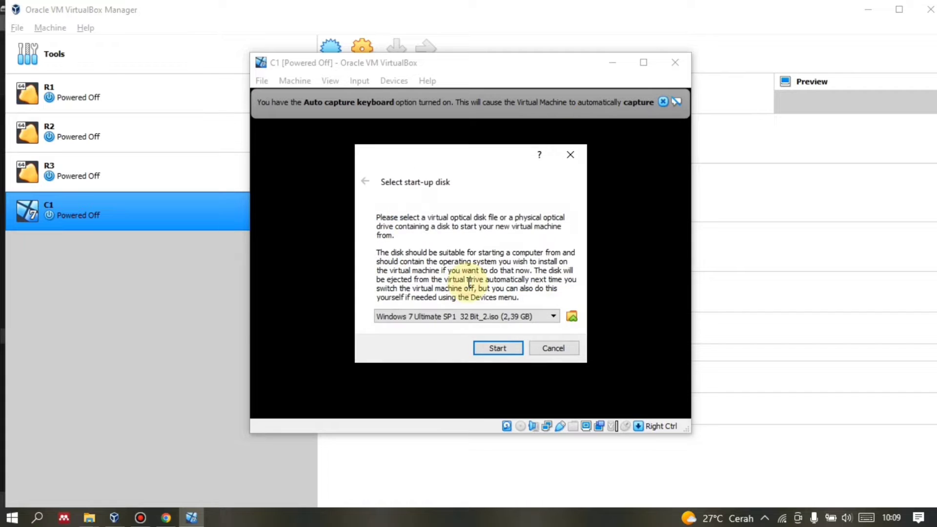
left_click(492, 349)
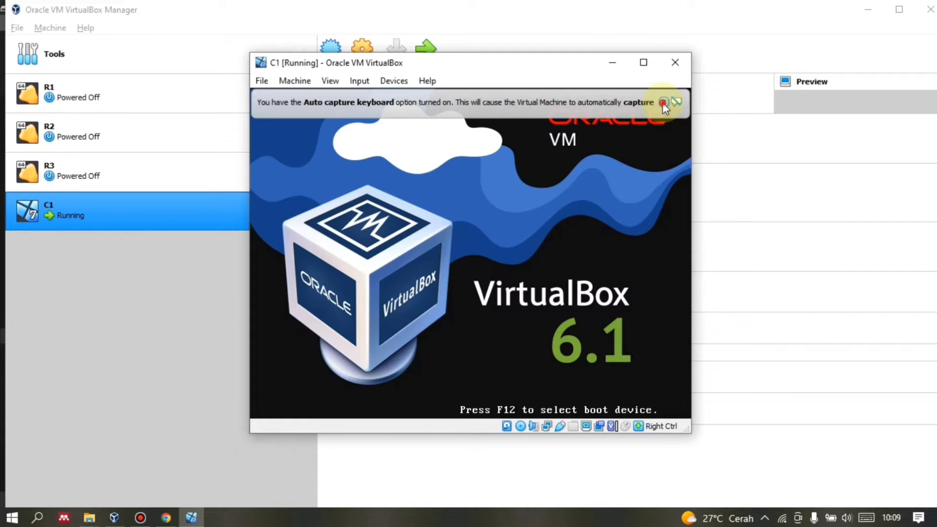
left_click(662, 102)
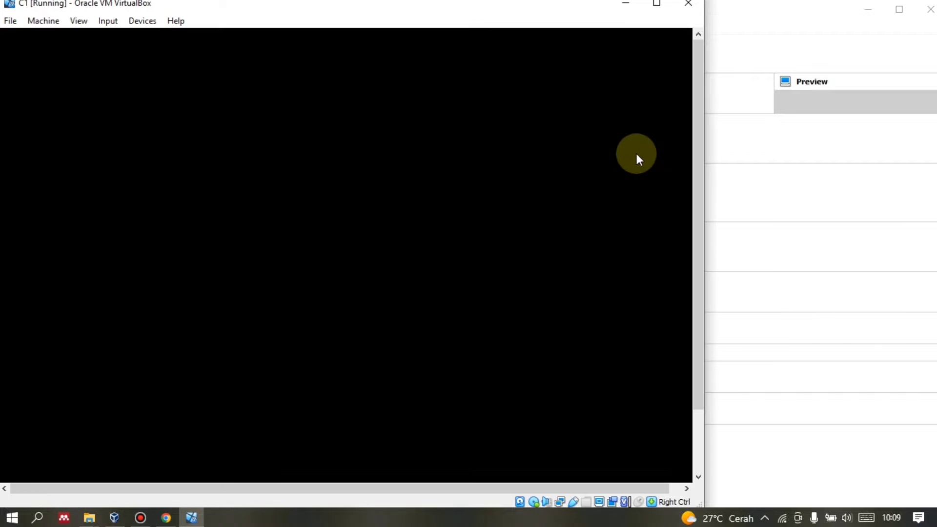
Maximise the C1 VM window and let the Windows 7 guest boot into setup.
left_click(656, 3)
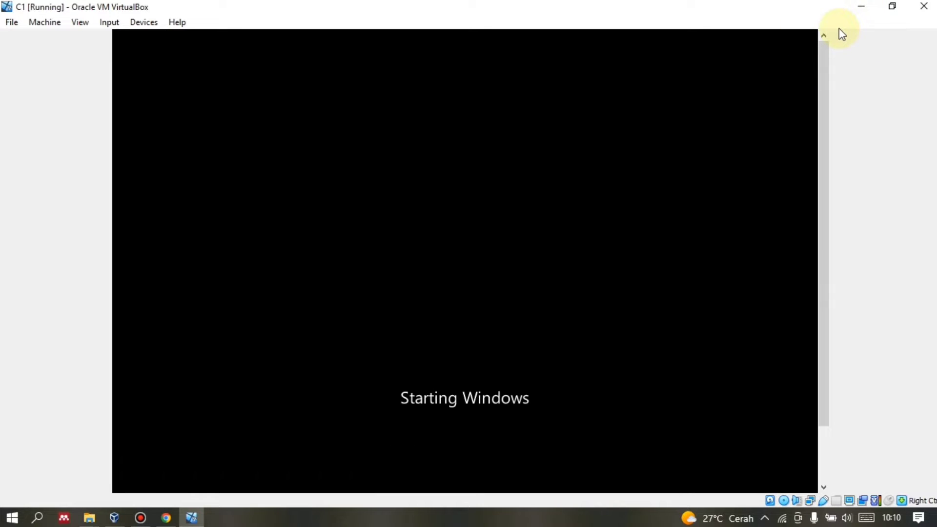
left_click(141, 518)
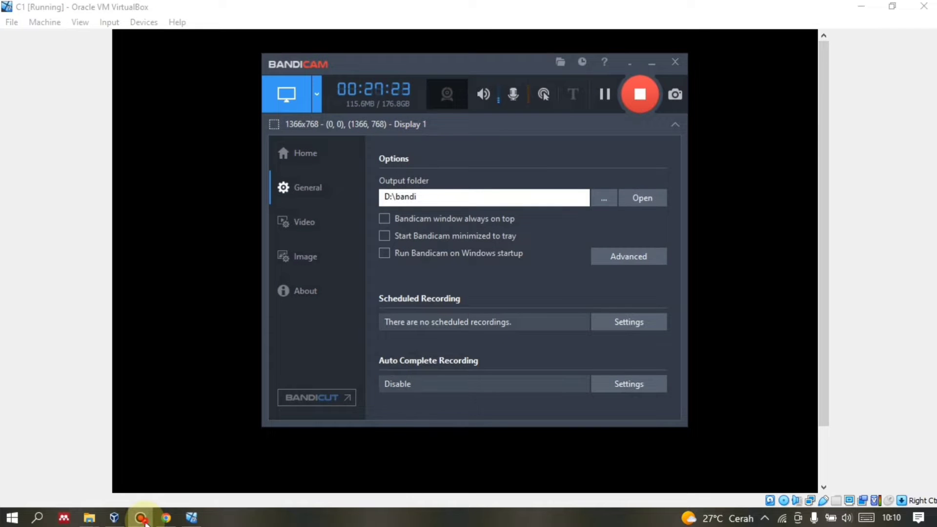
left_click(142, 519)
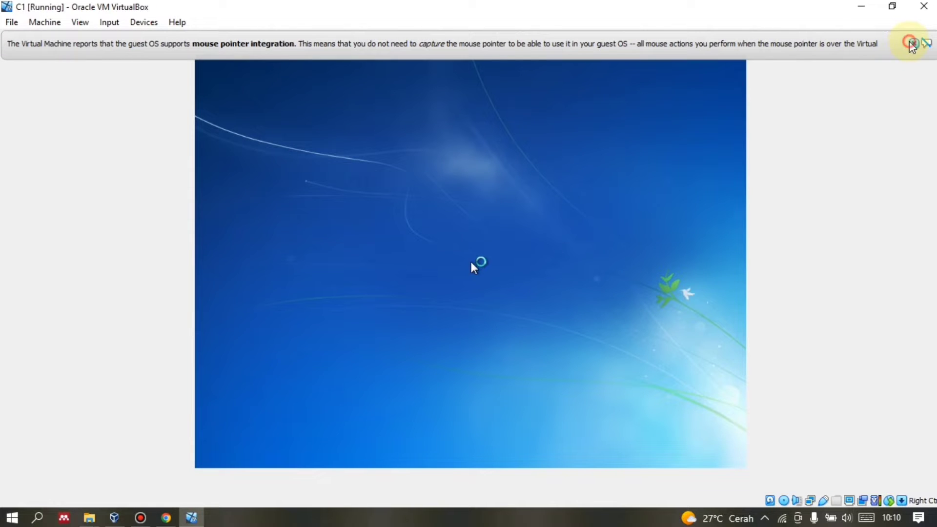
Set English language, Indonesian (Indonesia) time and currency format and US keyboard, then start Install now.
left_click(912, 43)
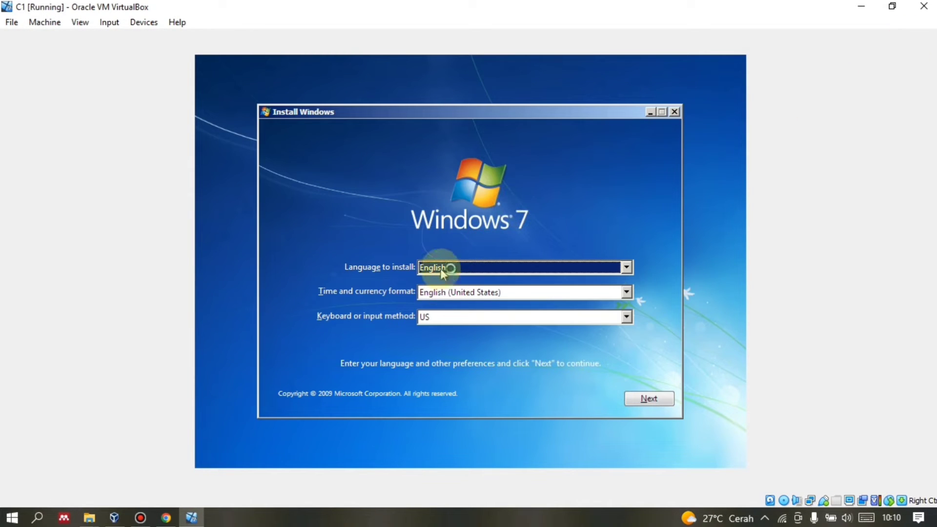
left_click(441, 269)
left_click(439, 276)
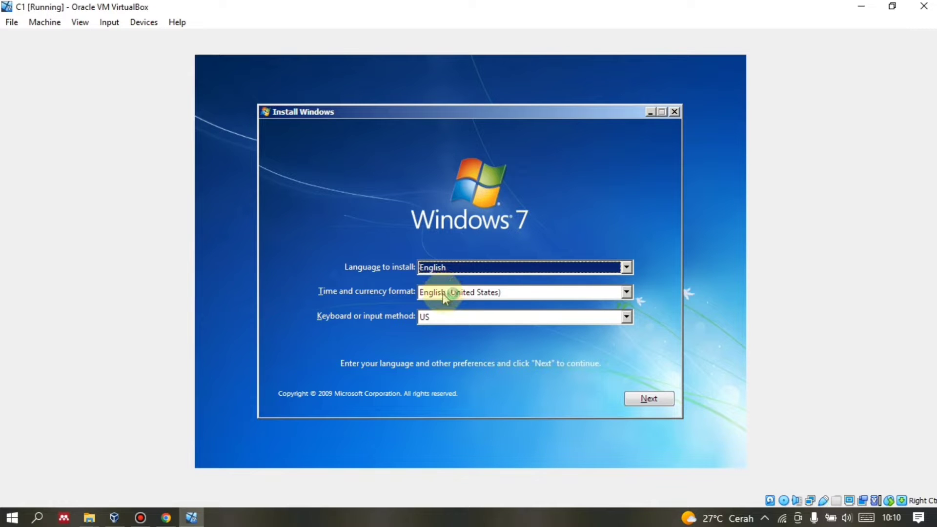
left_click(444, 295)
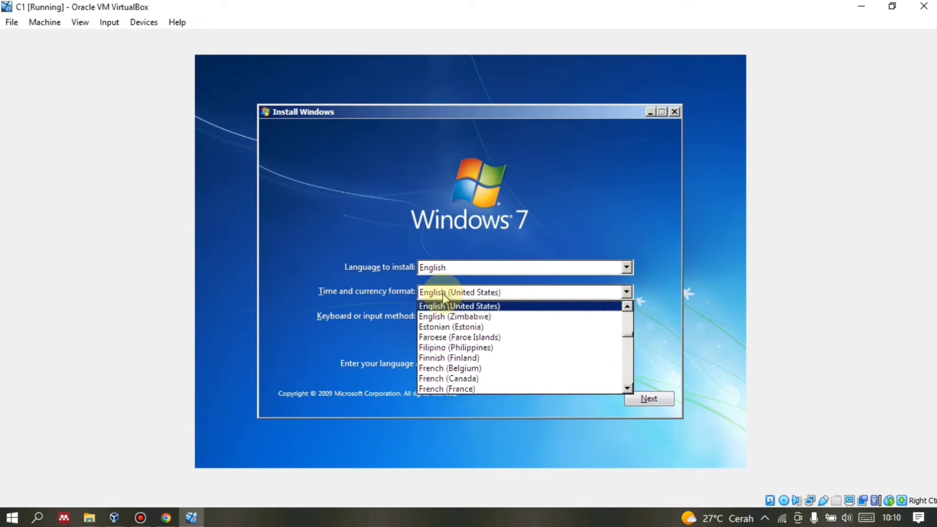
scroll(453, 341, "down", 6)
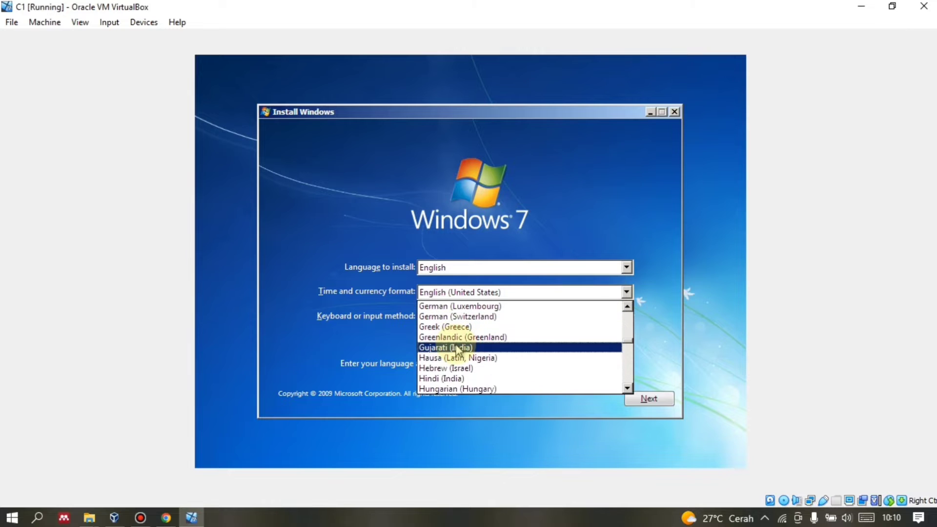
scroll(458, 352, "down", 1)
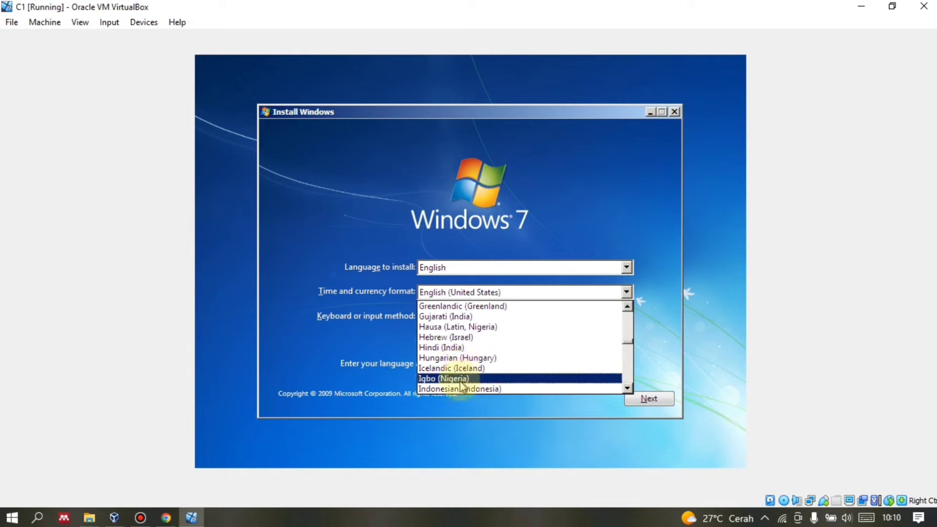
left_click(459, 389)
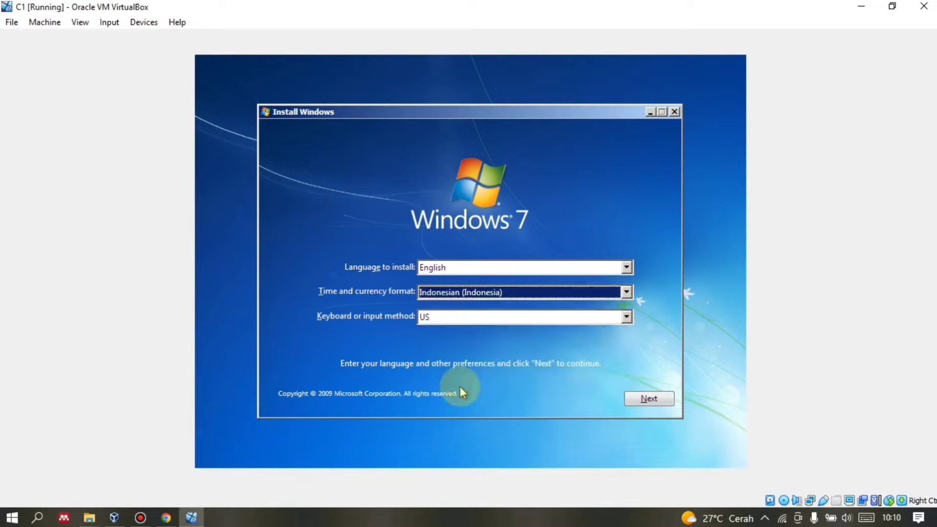
left_click(452, 321)
left_click(453, 321)
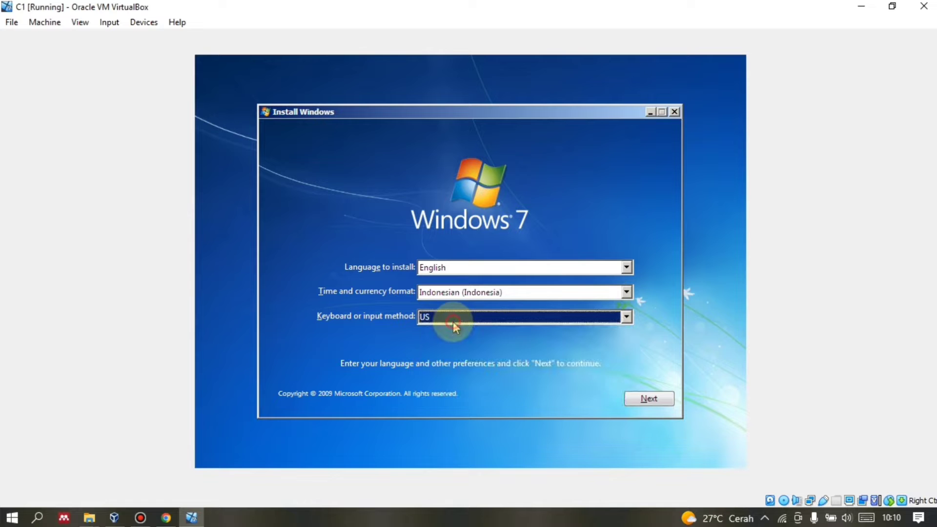
left_click(644, 401)
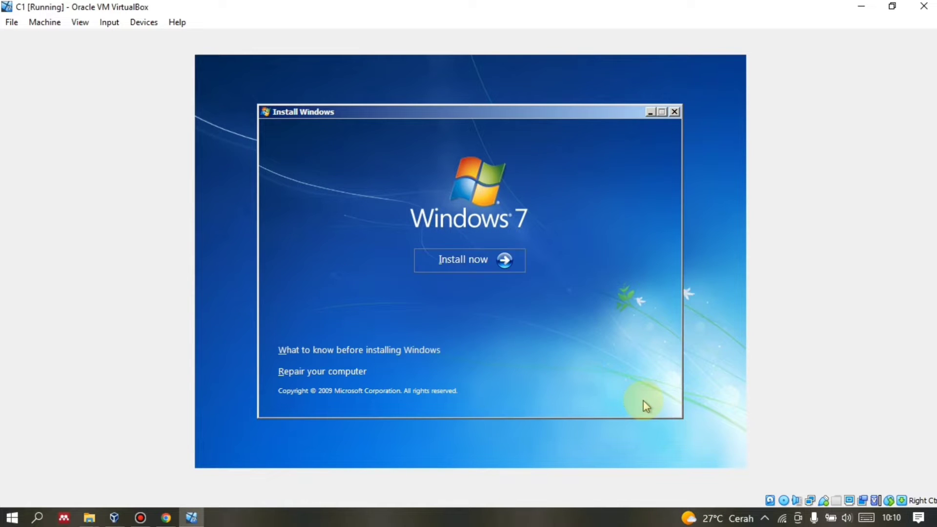
left_click(488, 266)
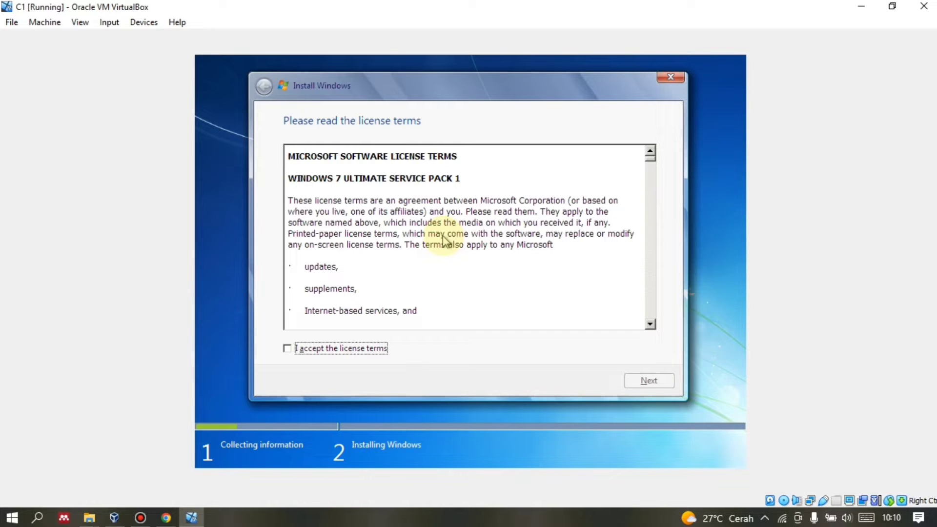
Accept the license, choose Custom (advanced) install and refresh to list Disk 0's 12.0 GB unallocated space.
left_click(331, 349)
left_click(647, 380)
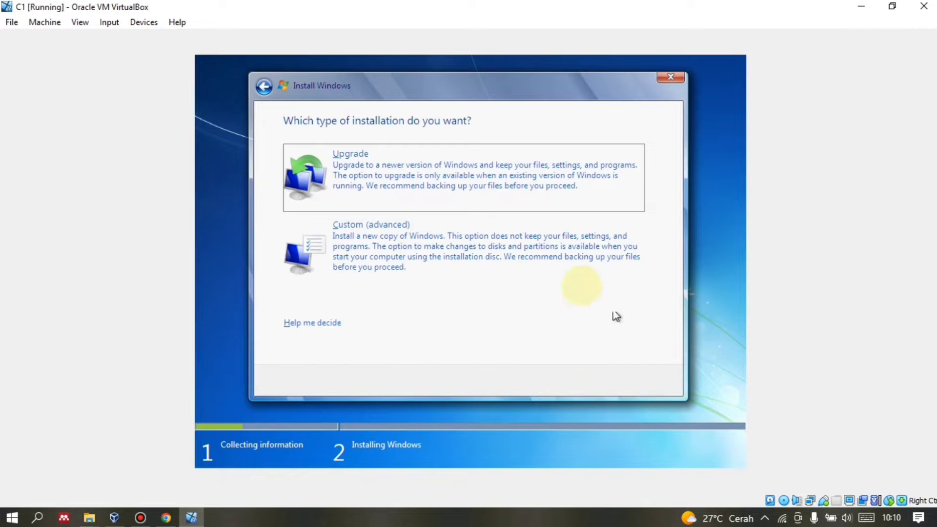
left_click(426, 239)
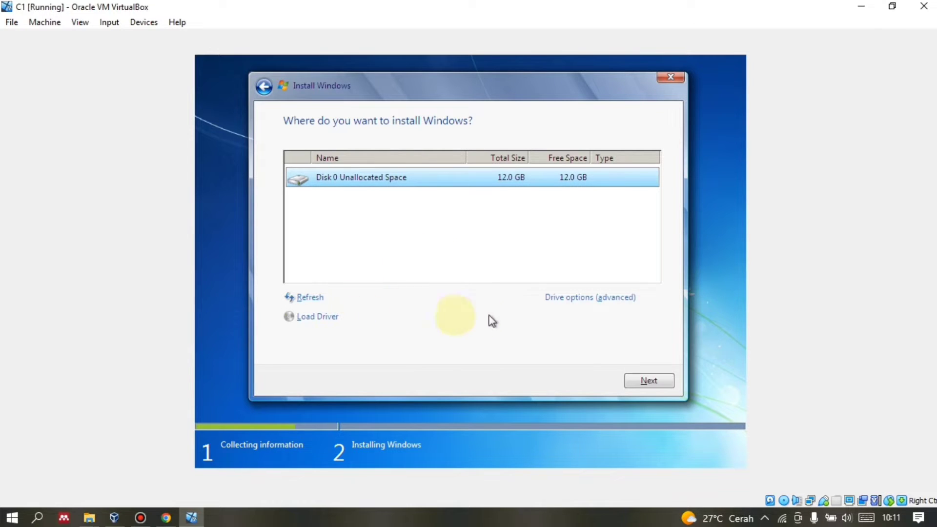
left_click(317, 305)
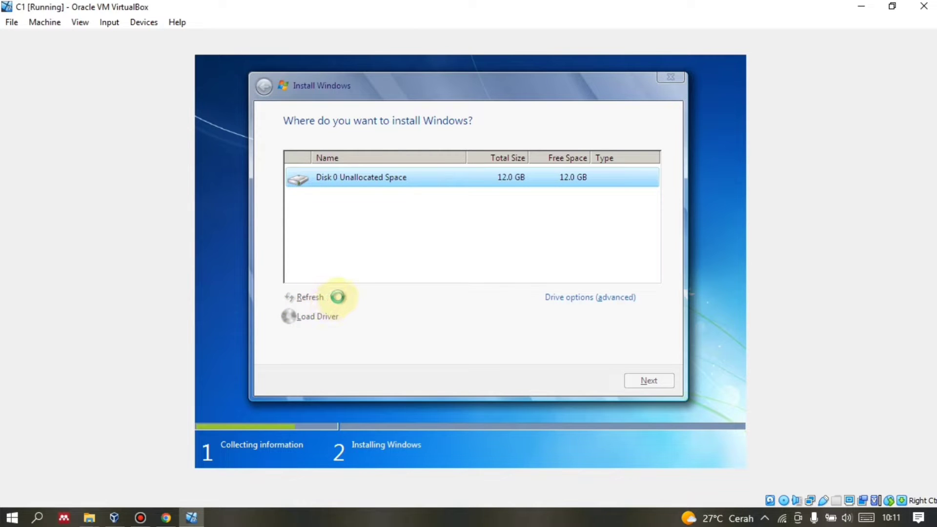
Install Windows 7 onto Disk 0, then enter a user name on the first-use setup page.
left_click(591, 306)
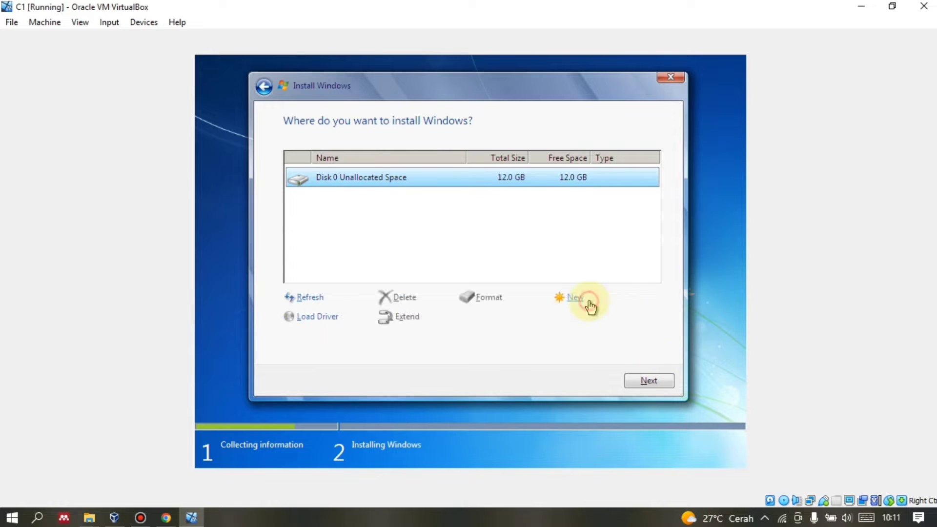
left_click(654, 380)
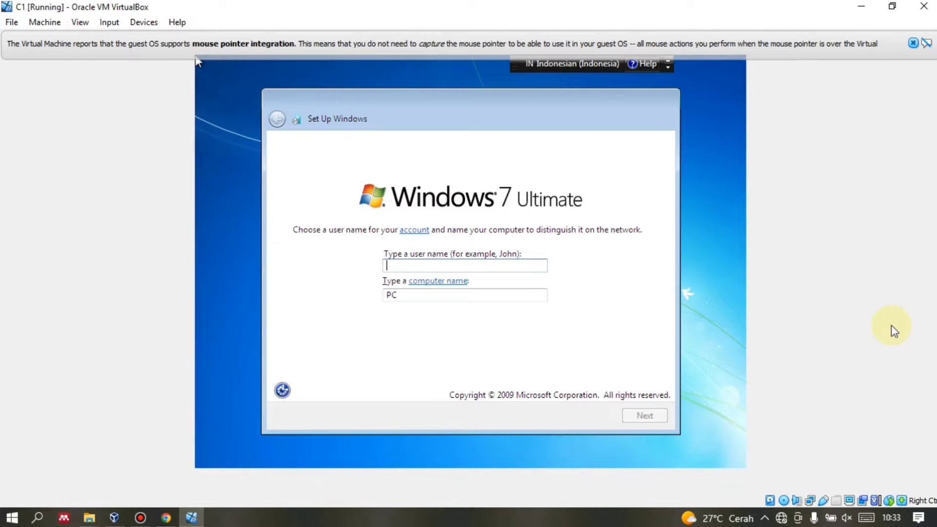
type("Mulya")
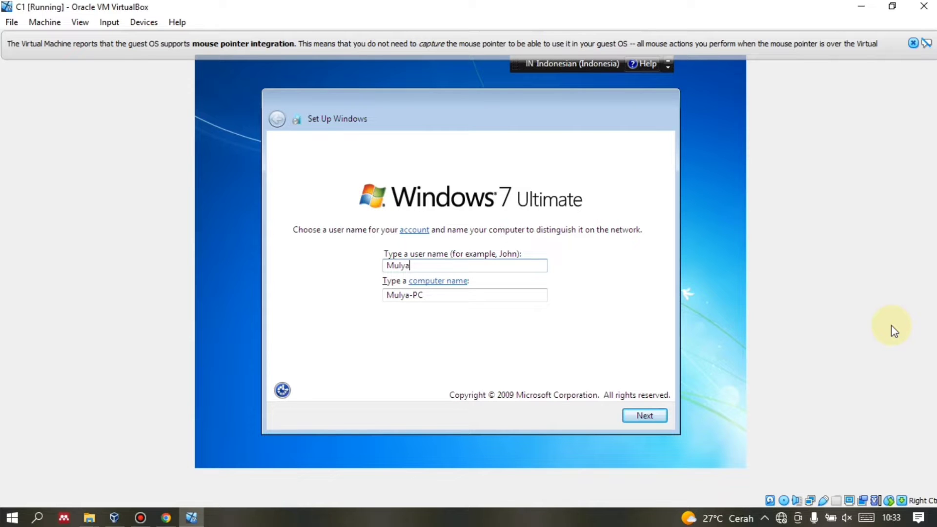
type("_S")
Confirm the user and computer names, leaving the password and product key blank.
left_click(647, 419)
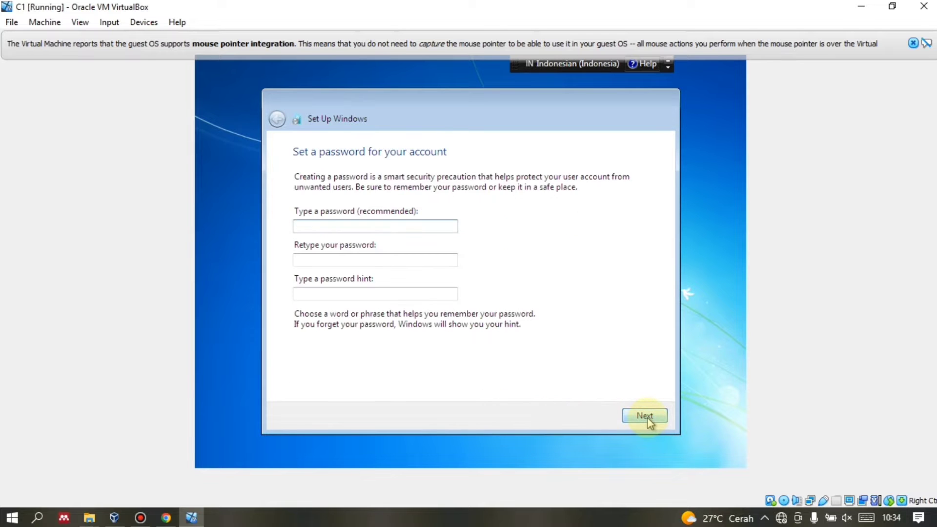
left_click(648, 419)
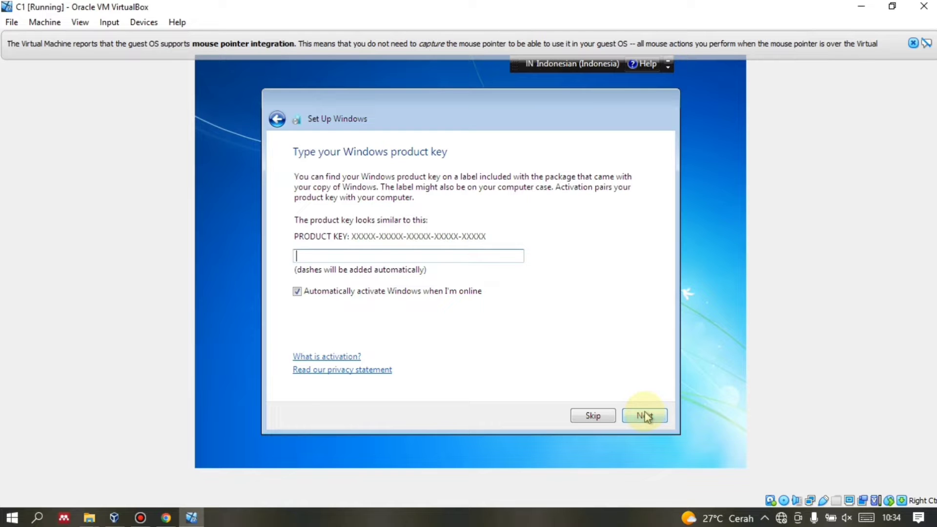
left_click(593, 418)
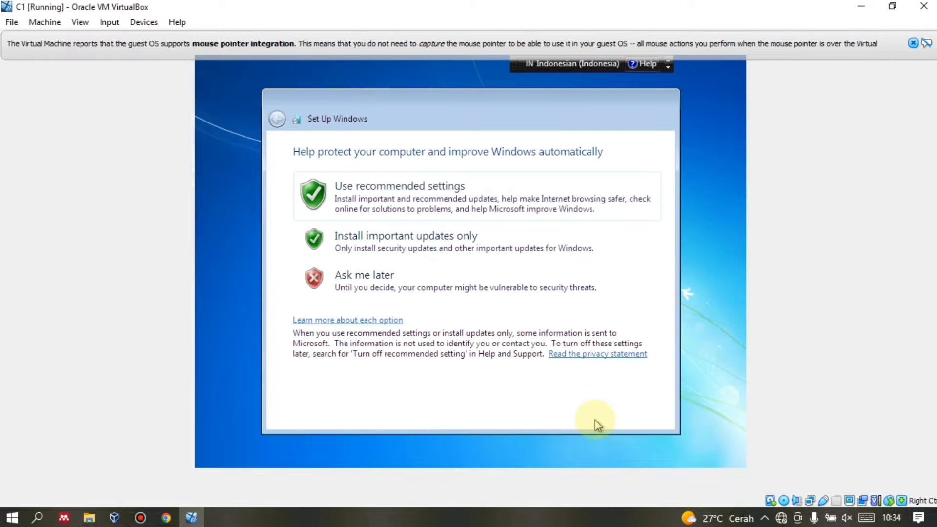
Use recommended update settings, keep the default time and date, and choose Public network.
left_click(445, 189)
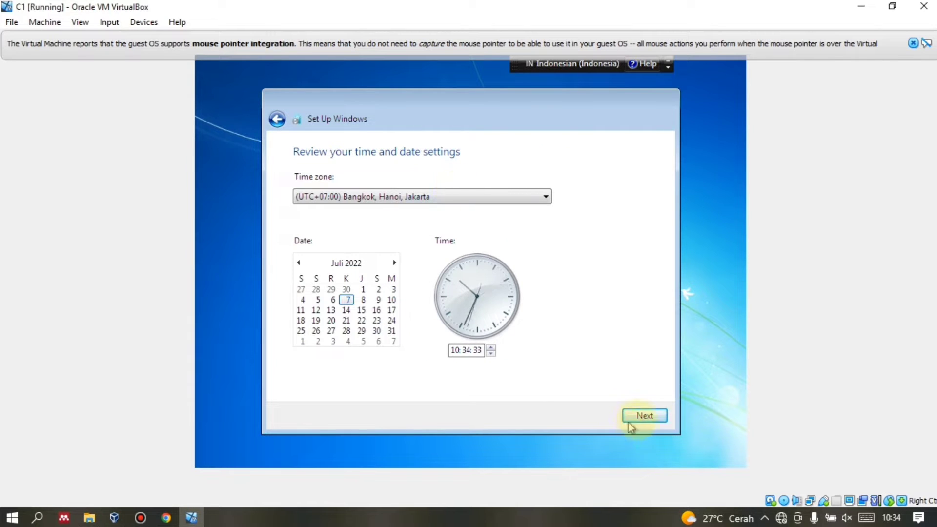
left_click(641, 418)
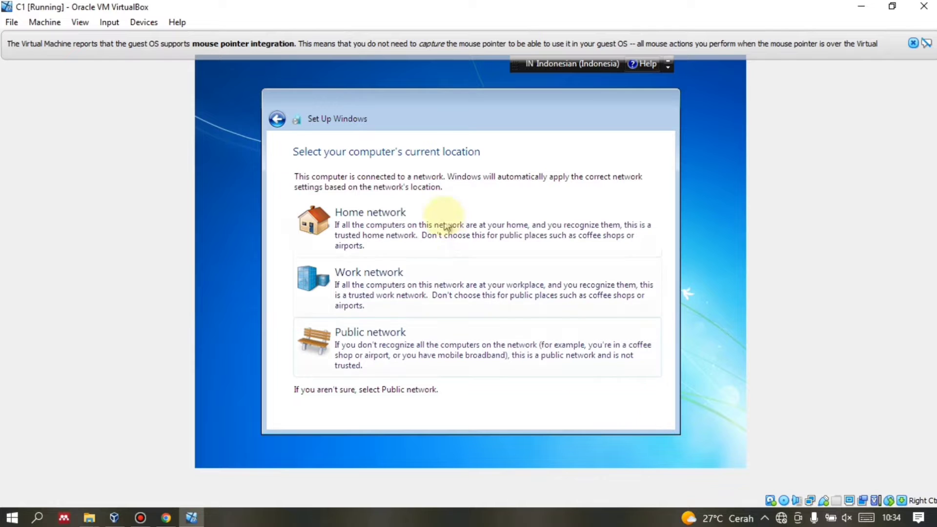
left_click(409, 346)
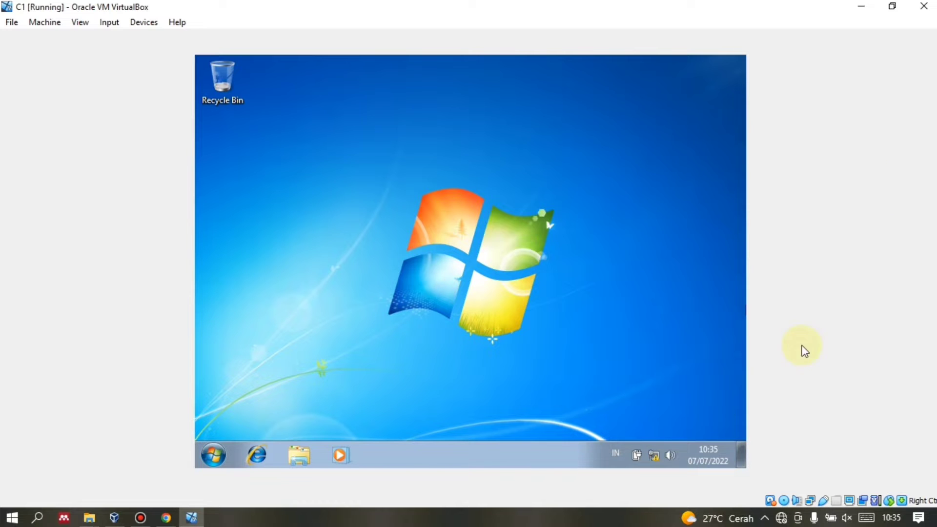
Shut down the Windows 7 guest from its Start menu.
left_click(213, 455)
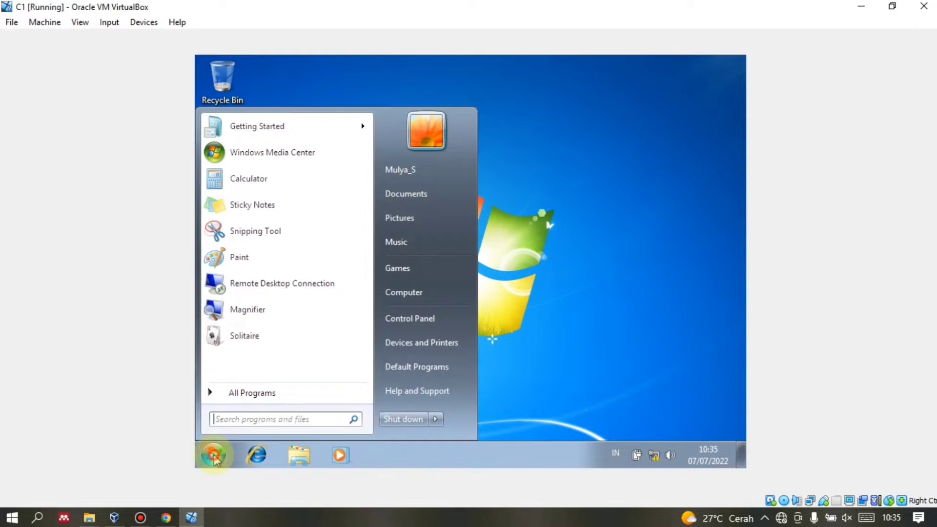
left_click(395, 420)
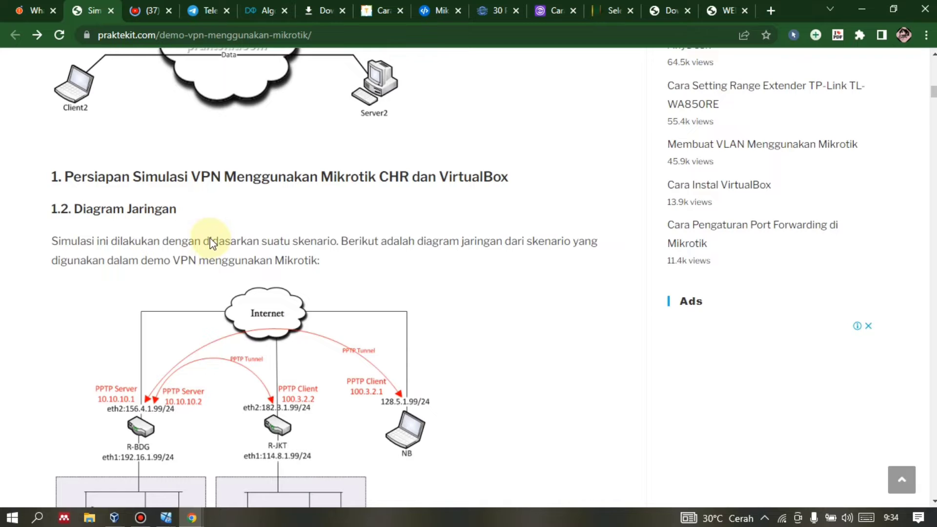
Review the VPN article's network diagram, then minimise Chrome to reveal VirtualBox Manager.
scroll(263, 185, "down", 3)
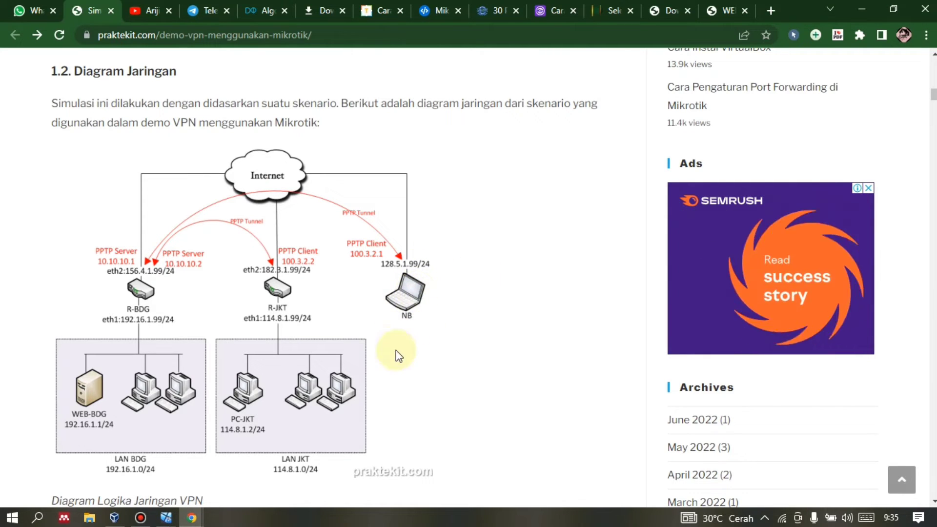
mouse_move(169, 513)
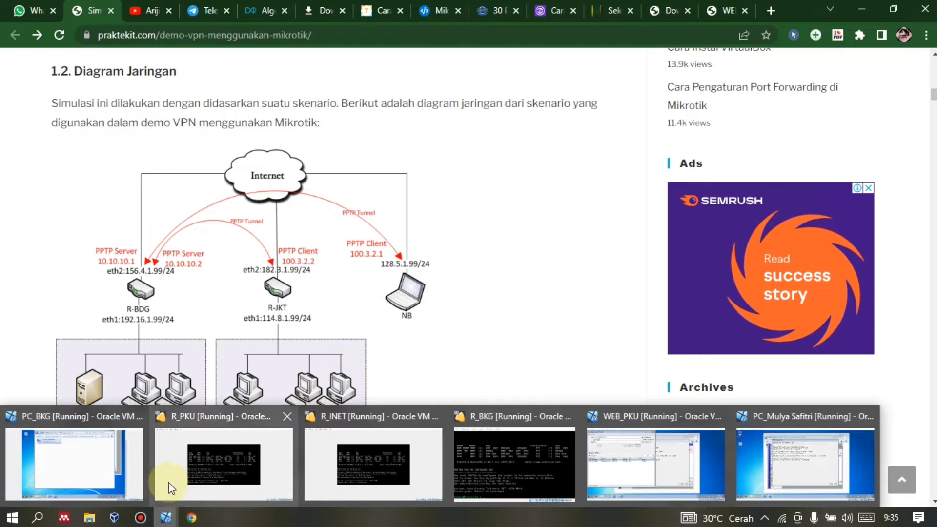
left_click(115, 519)
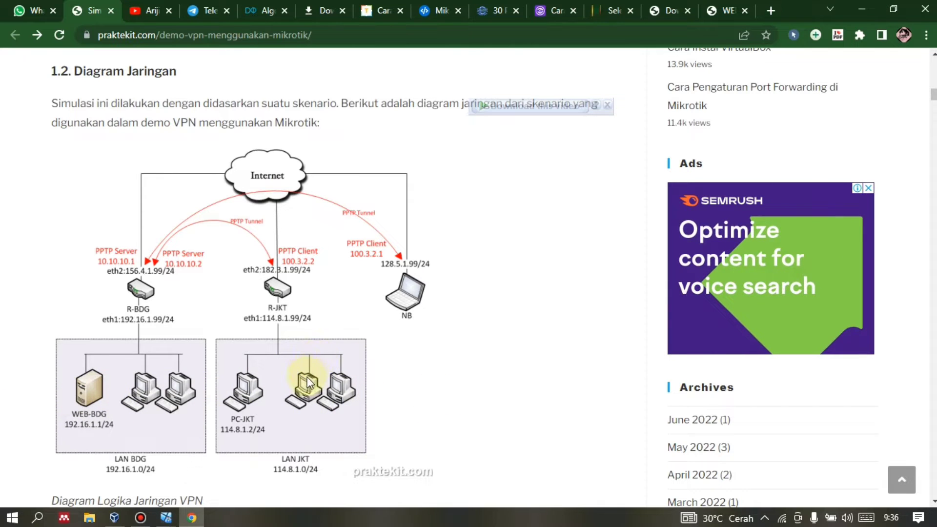
left_click(190, 518)
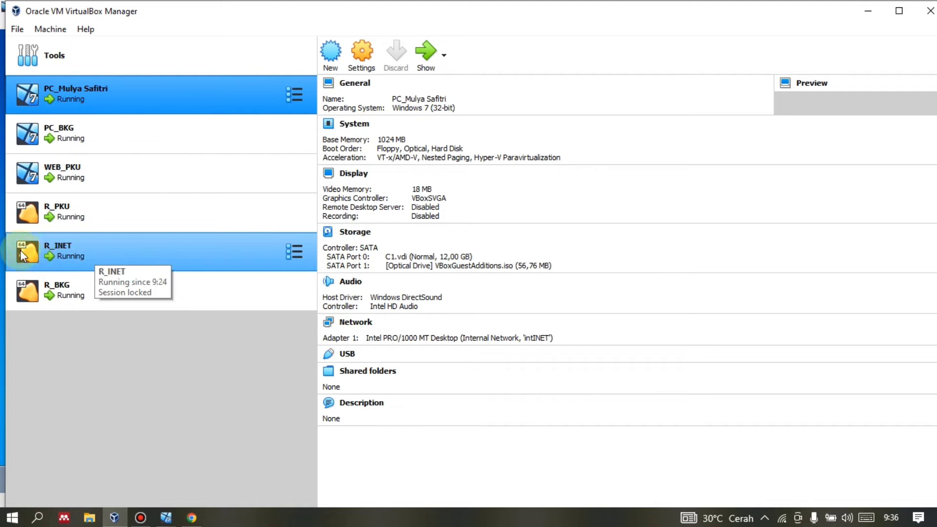
Review the details of PC_BKG, WEB_PKU, R_PKU and R_INET, then open R_INET's settings.
left_click(93, 130)
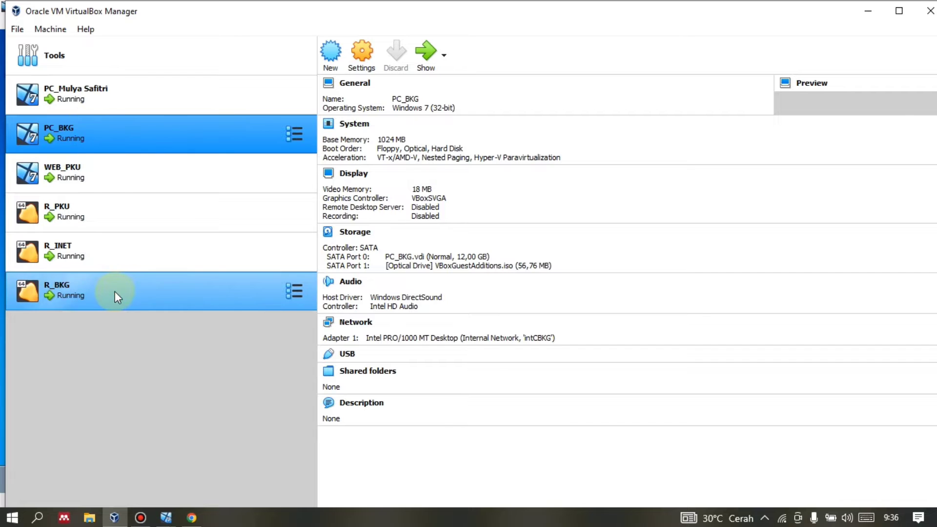
left_click(92, 175)
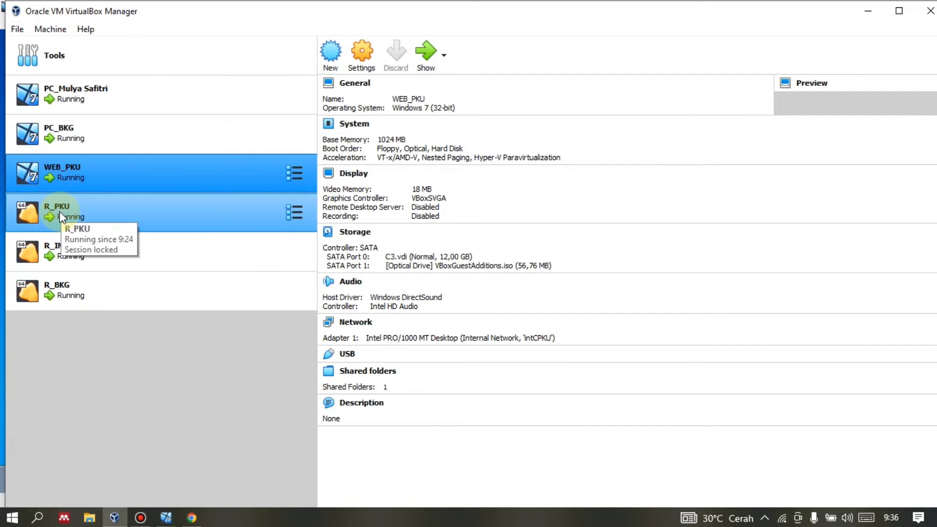
left_click(60, 212)
left_click(94, 249)
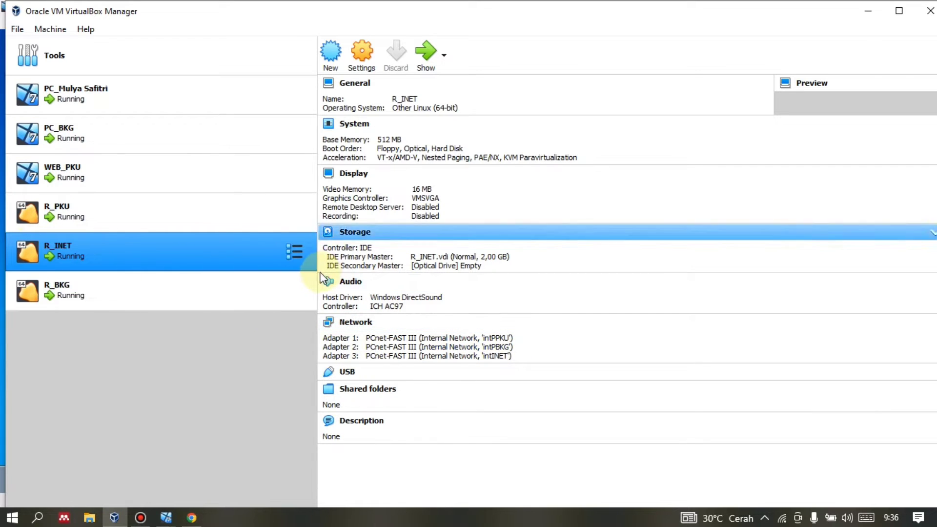
left_click(362, 58)
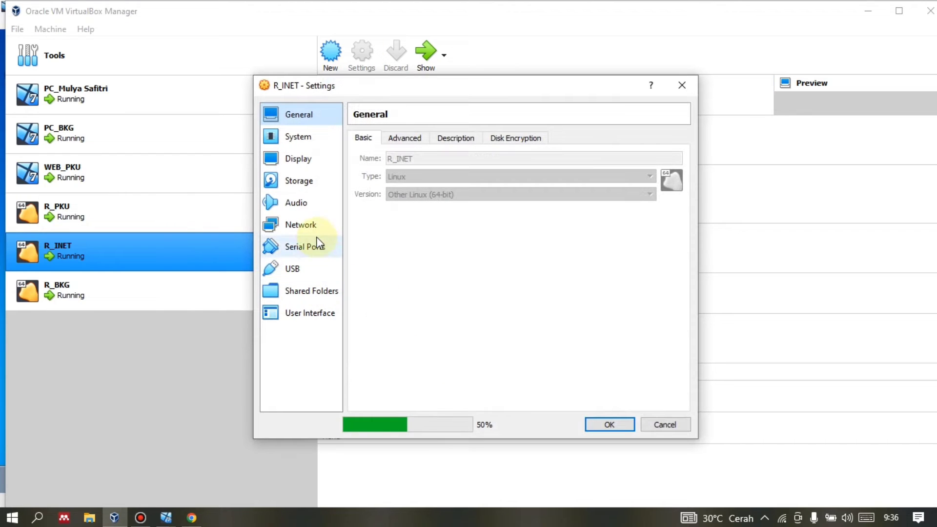
Check R_INET's Adapters 1-3 on intPPKU, intPBKG and intINET, then close settings with OK.
left_click(304, 225)
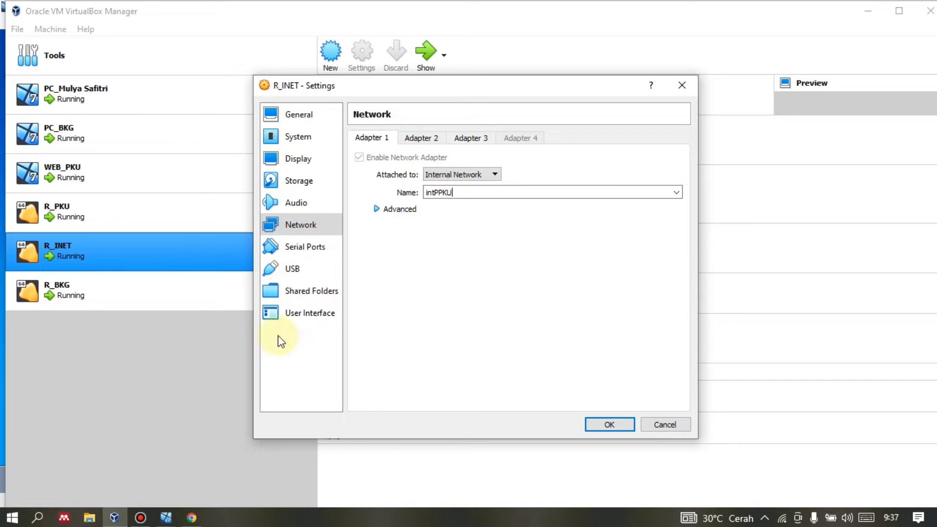
left_click(422, 137)
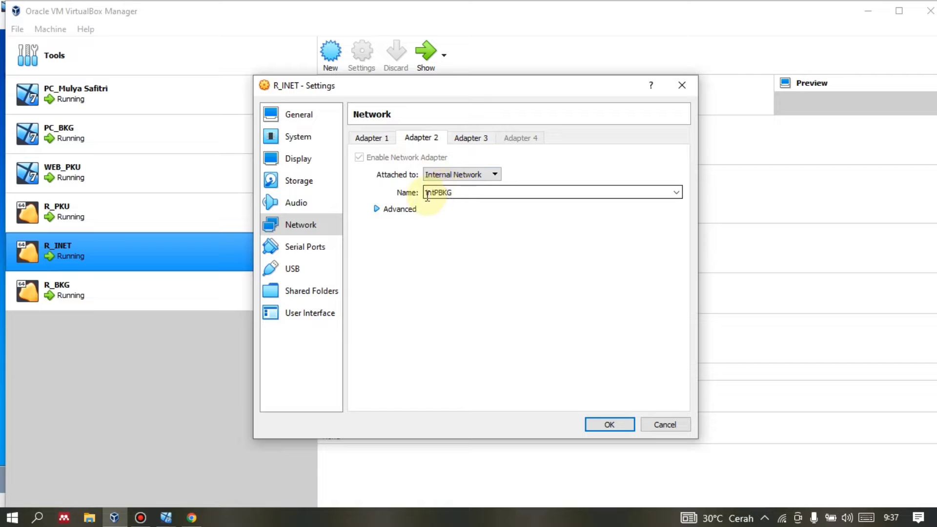
left_click(383, 138)
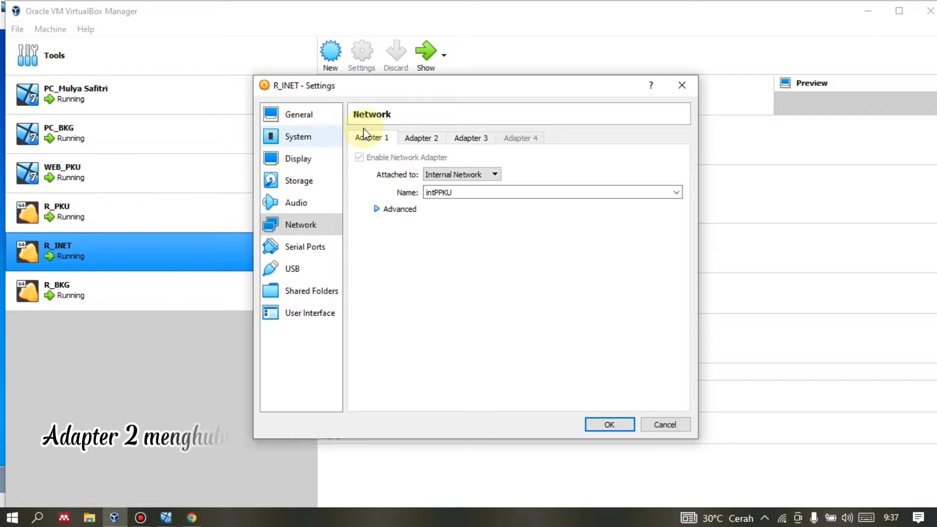
left_click(420, 138)
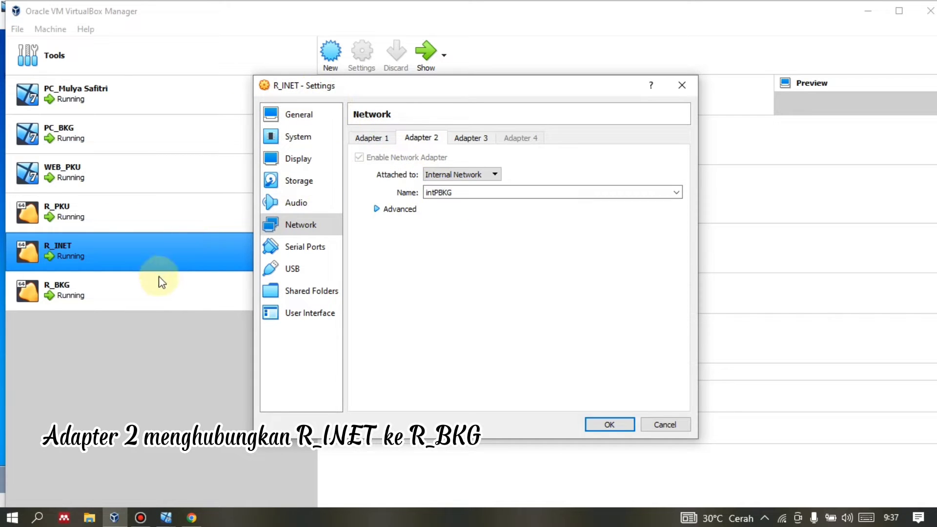
left_click(474, 138)
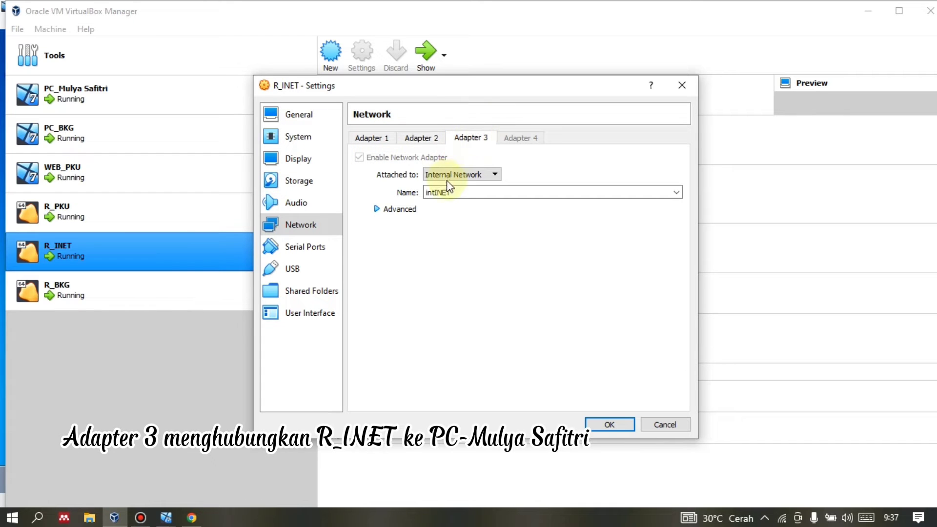
left_click(399, 209)
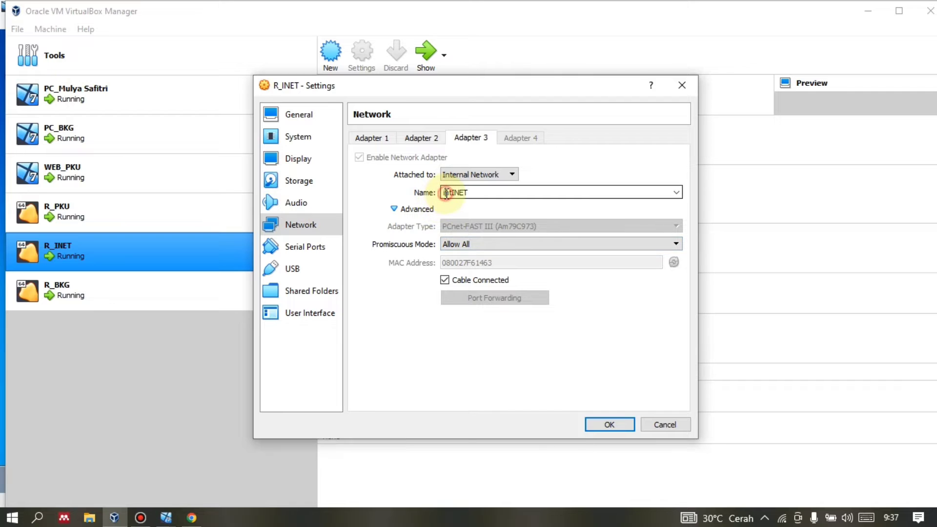
double_click(477, 194)
left_click_drag(476, 194, 442, 193)
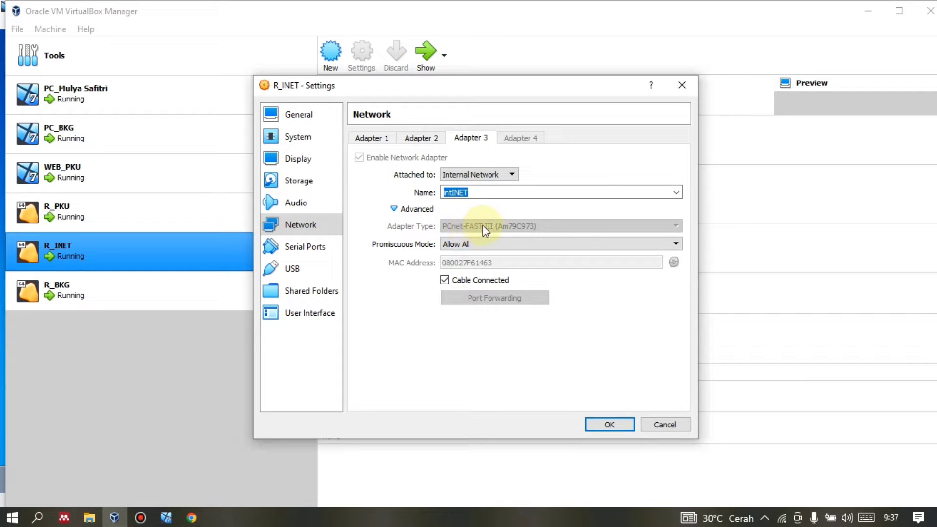
left_click(589, 424)
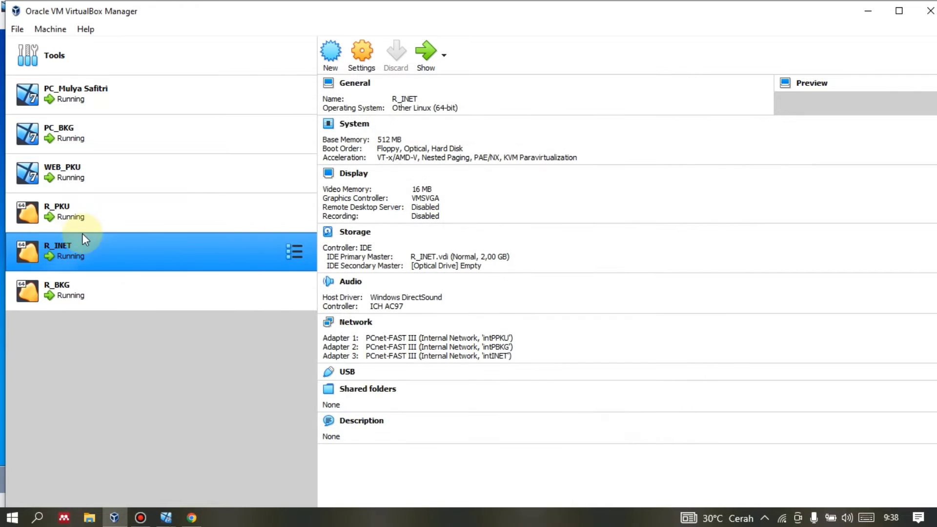
Check R_PKU's network adapters on intCPKU and intPPKU, including Advanced options, then close its settings.
left_click(80, 218)
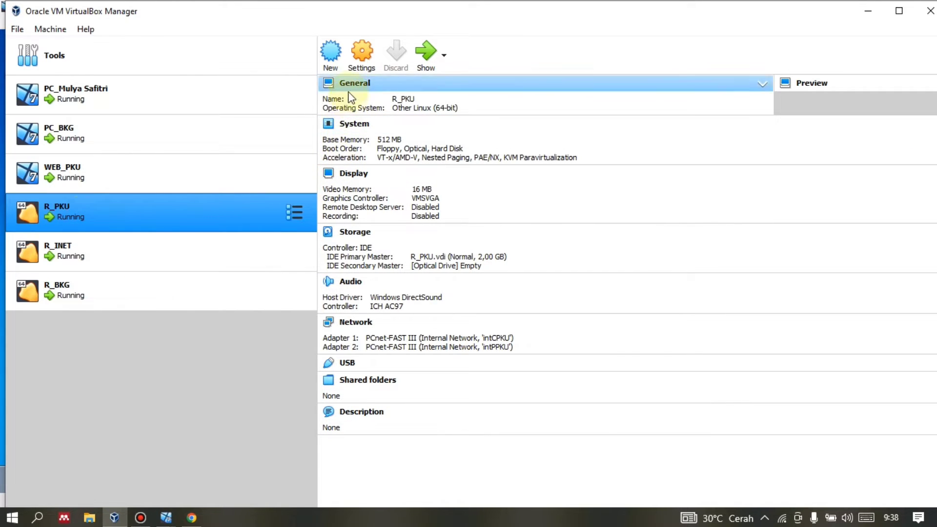
left_click(354, 70)
left_click(300, 225)
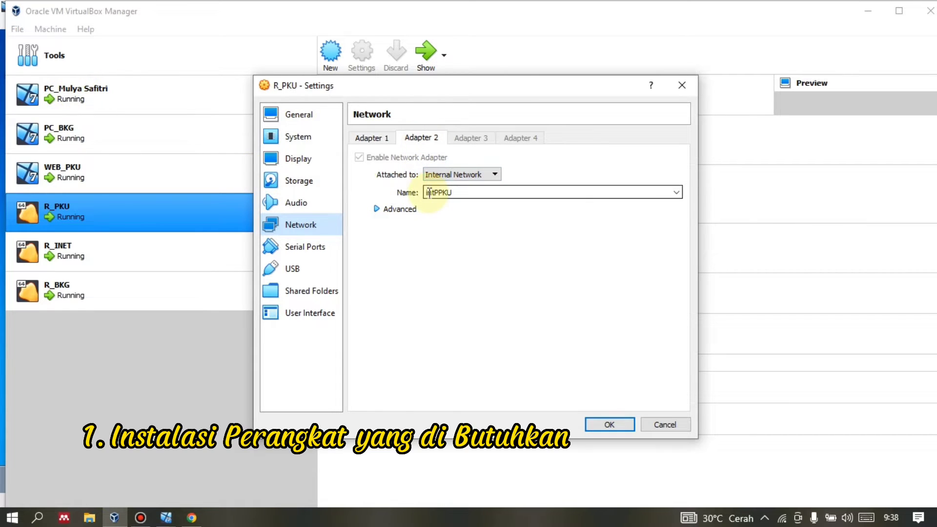
double_click(446, 192)
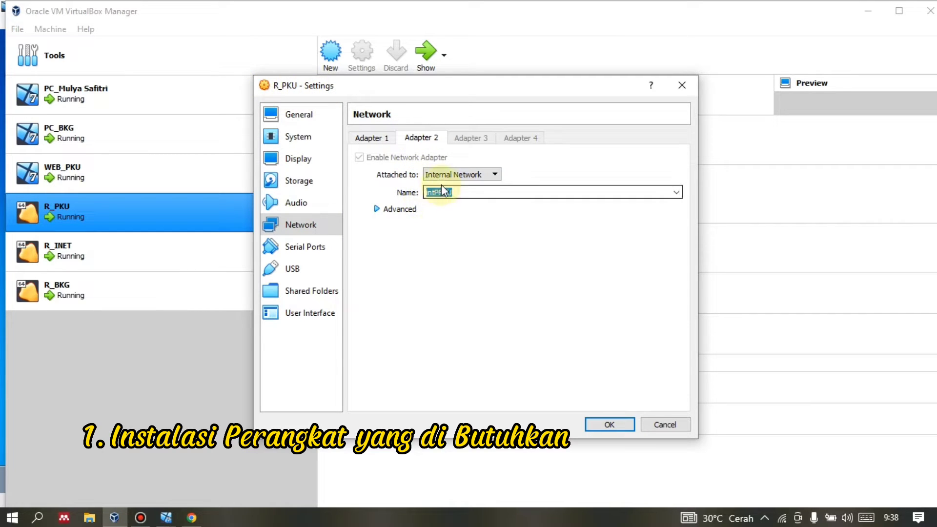
left_click(404, 205)
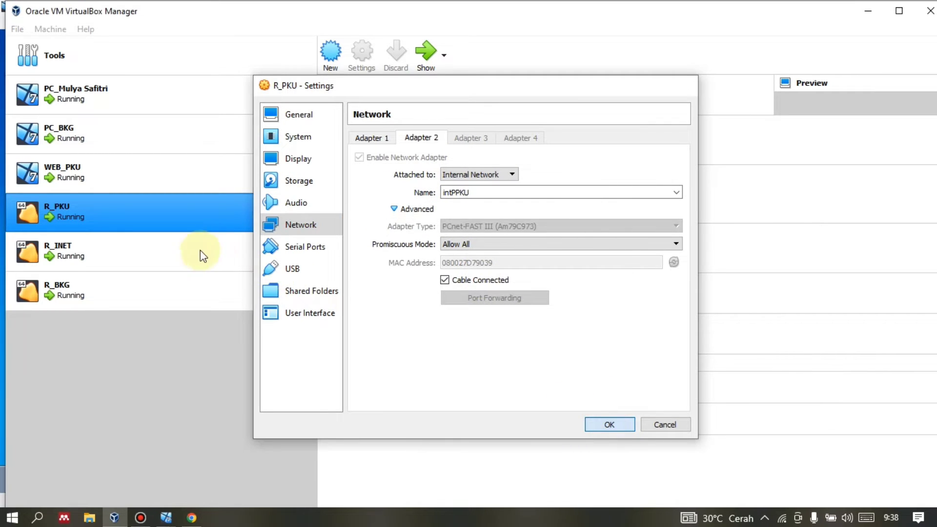
left_click(73, 288)
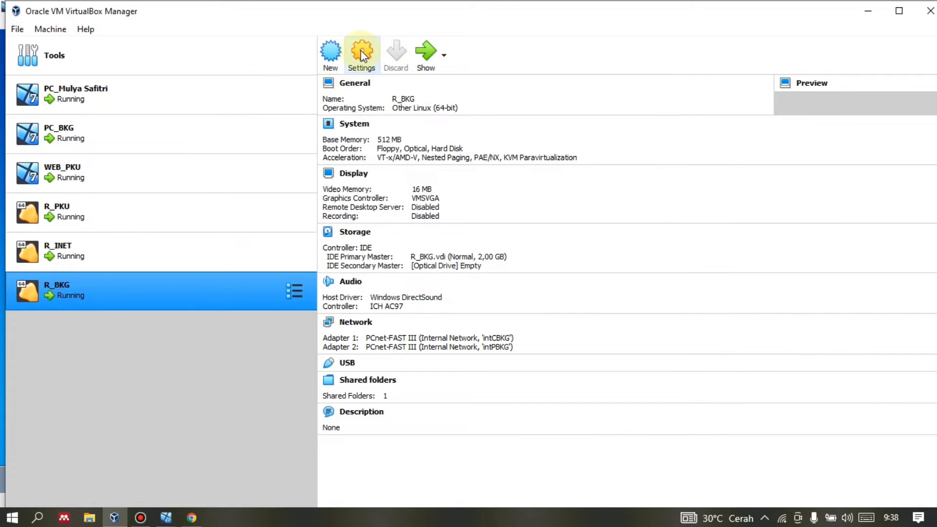
Review R_BKG's network settings, confirming Adapter 2 on intPBKG with Allow VMs, and close them.
left_click(362, 64)
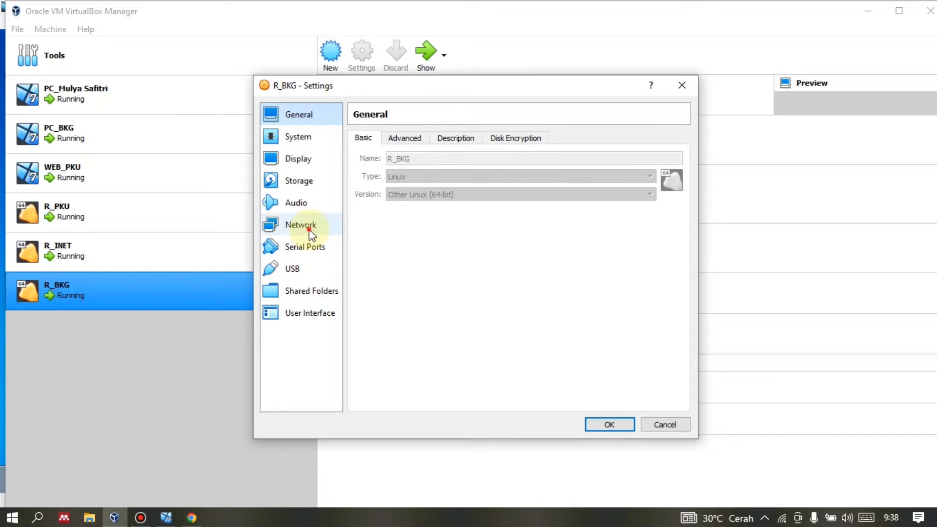
left_click(309, 229)
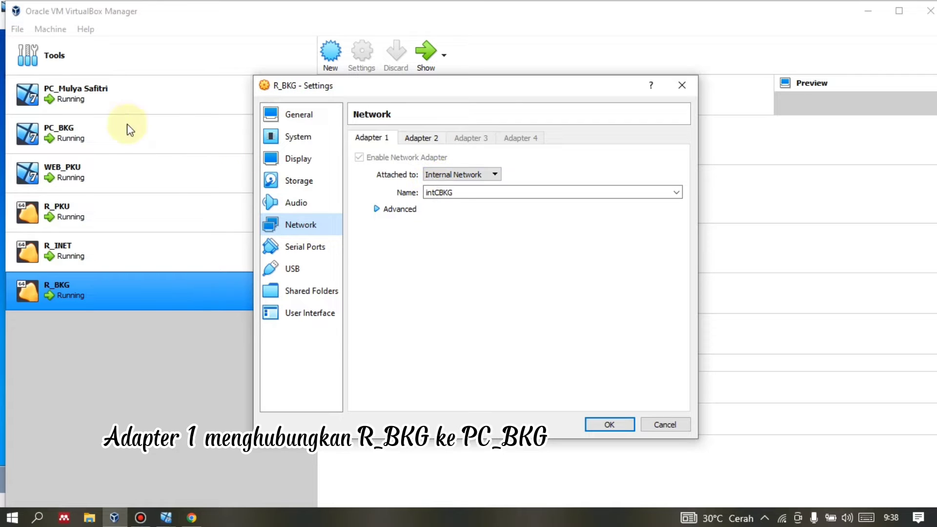
left_click(431, 140)
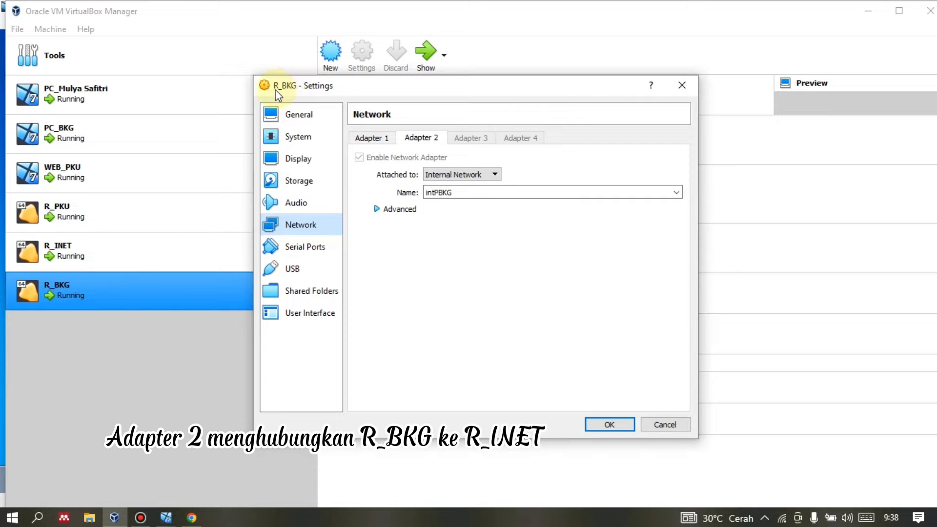
left_click(403, 212)
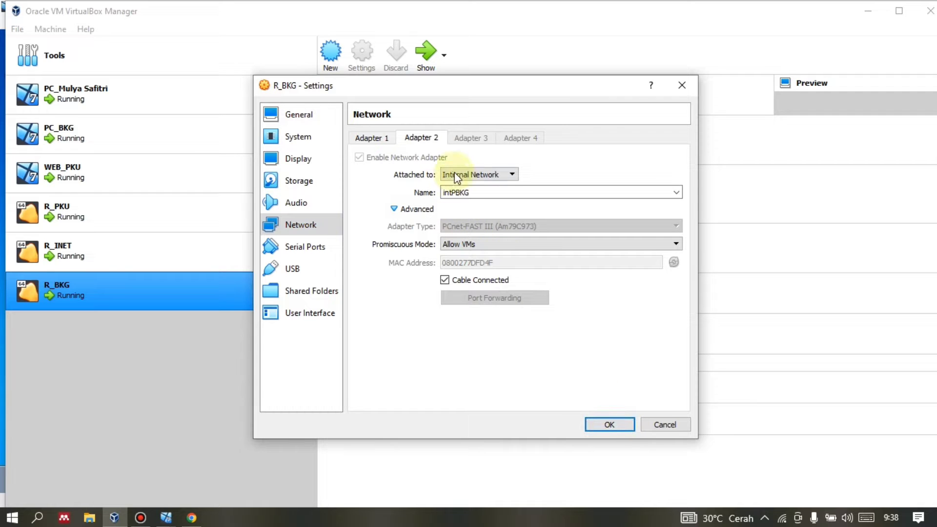
left_click(611, 425)
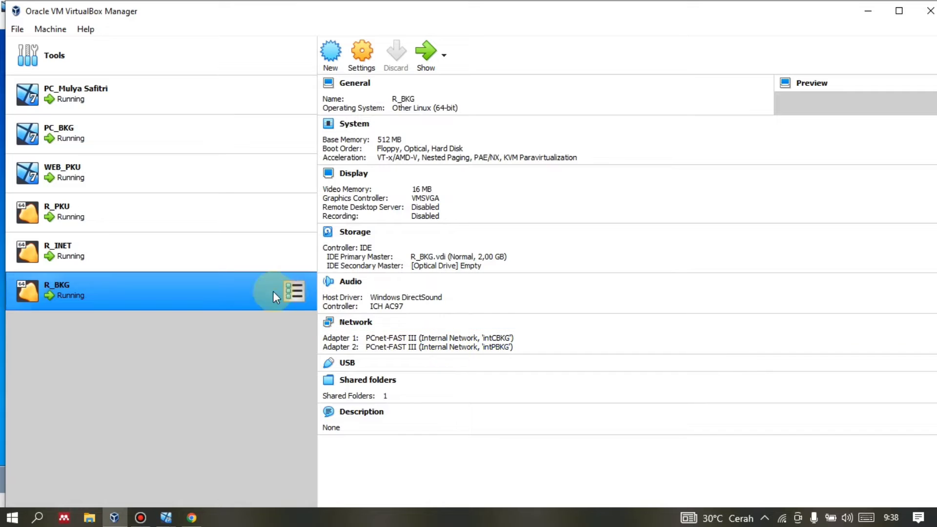
Compare the details of R_INET, R_PKU, PC_BKG and WEB_PKU, ending on WEB_PKU (Windows 7, intCPKU).
left_click(237, 256)
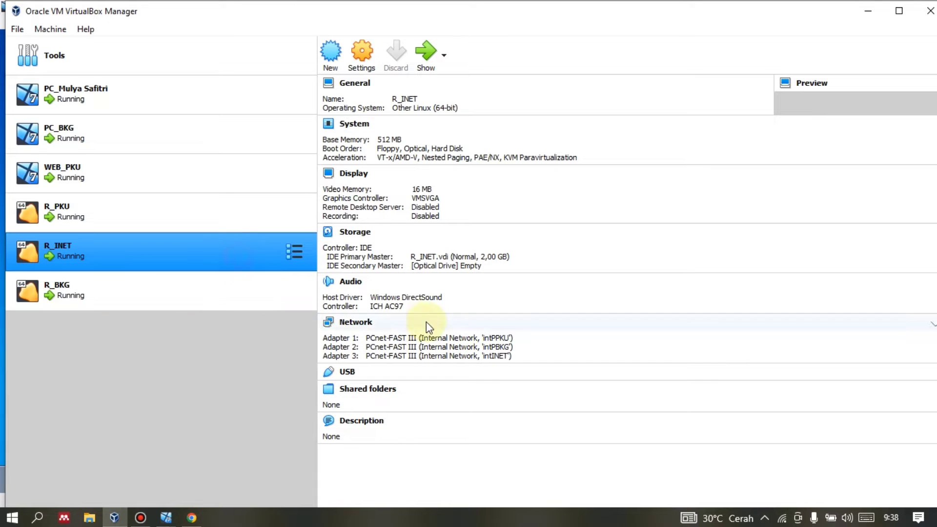
left_click(217, 212)
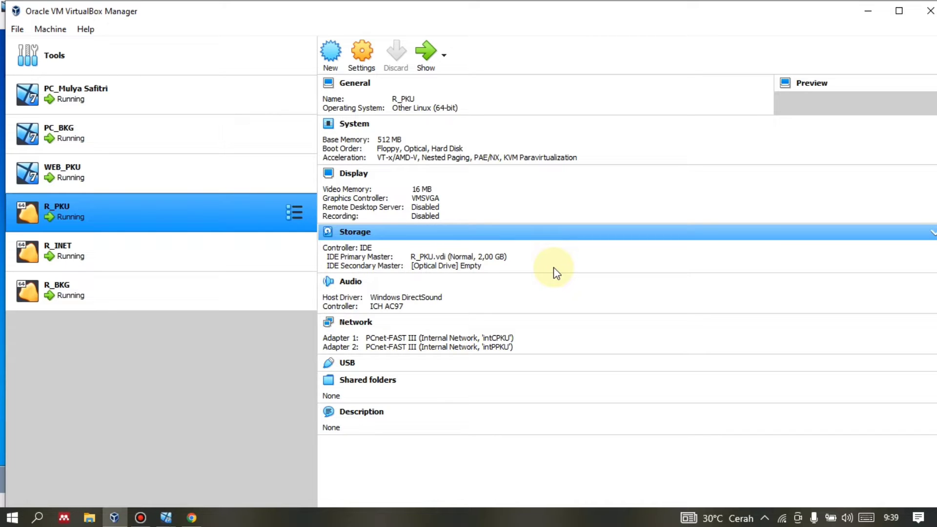
left_click(185, 131, "ctrl")
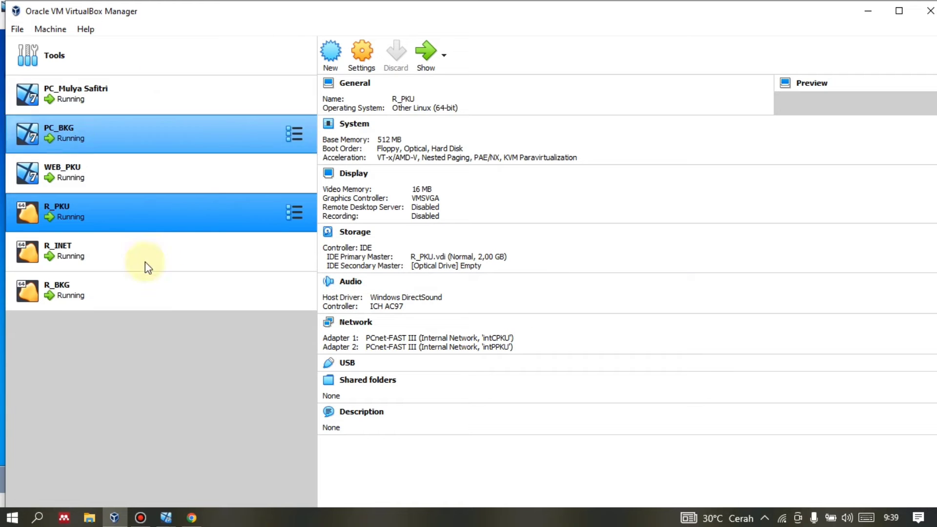
left_click(124, 135, "ctrl")
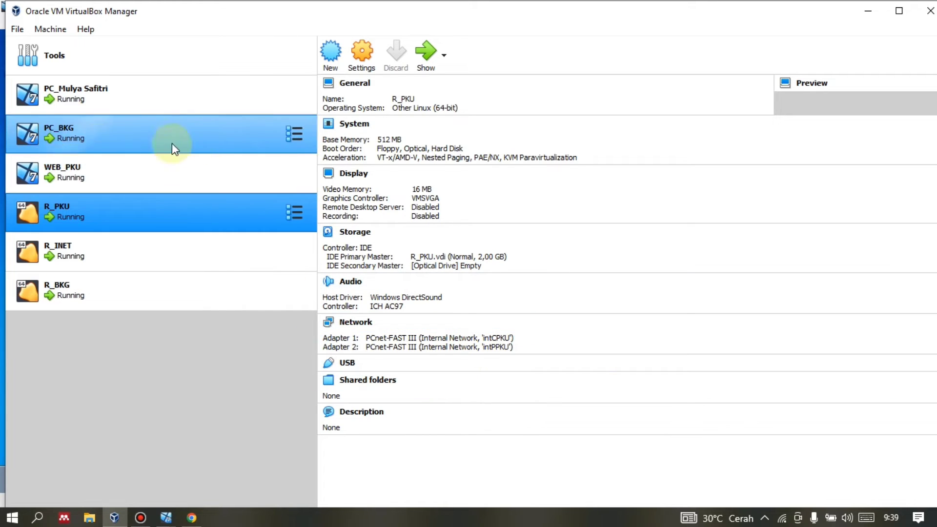
left_click(149, 158, "ctrl")
left_click(131, 163)
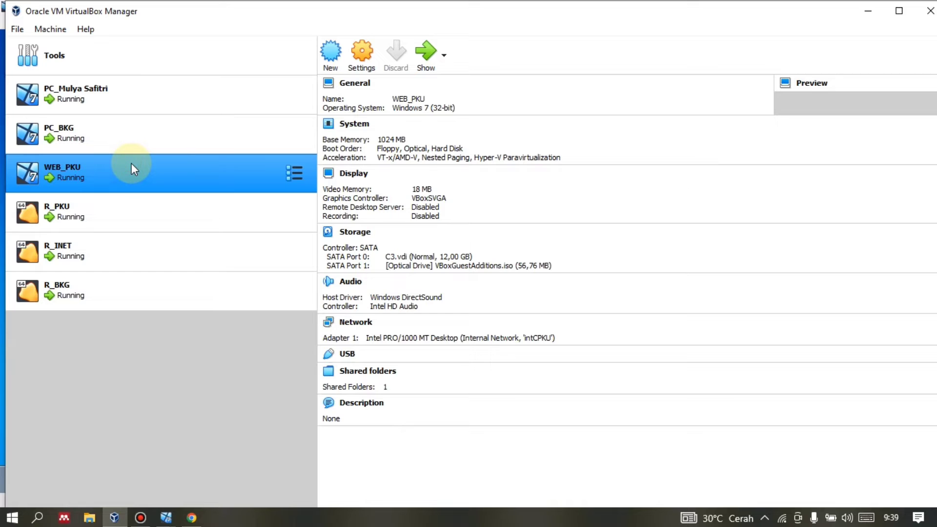
left_click(148, 89, "ctrl")
left_click(149, 89, "ctrl")
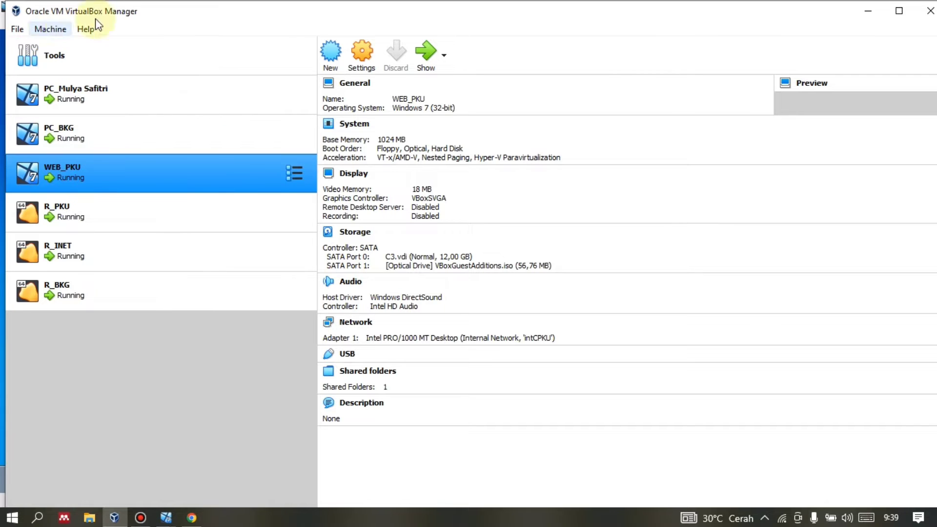
left_click(131, 198, "ctrl")
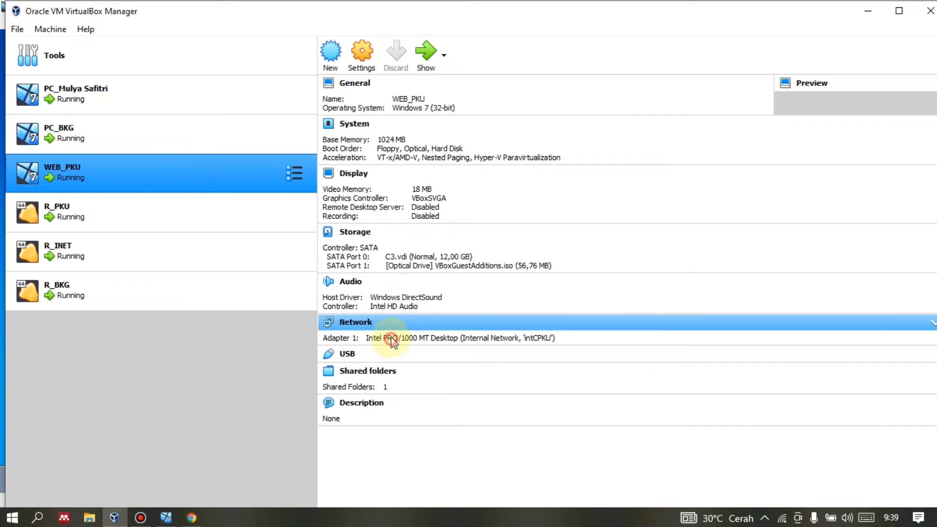
In WEB_PKU's network settings, keep Adapter 1 attached to Internal Network.
left_click(356, 50)
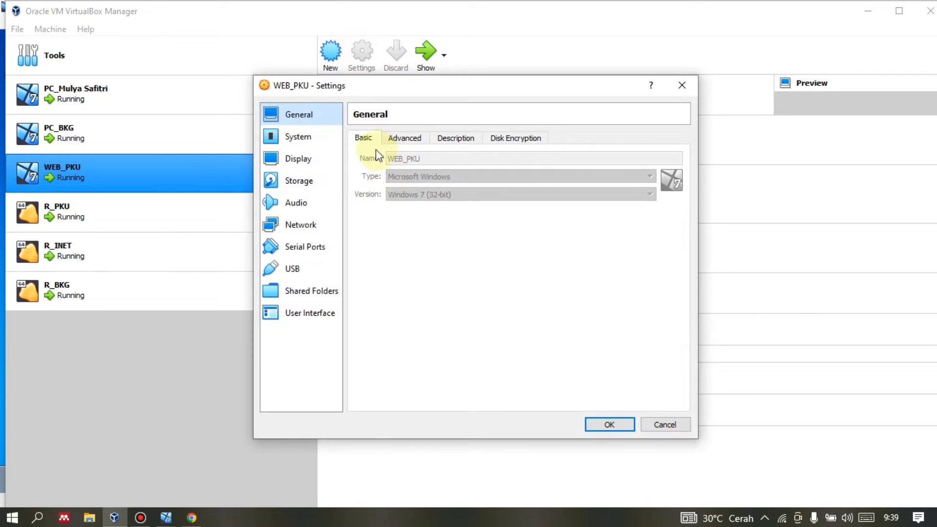
left_click(289, 219)
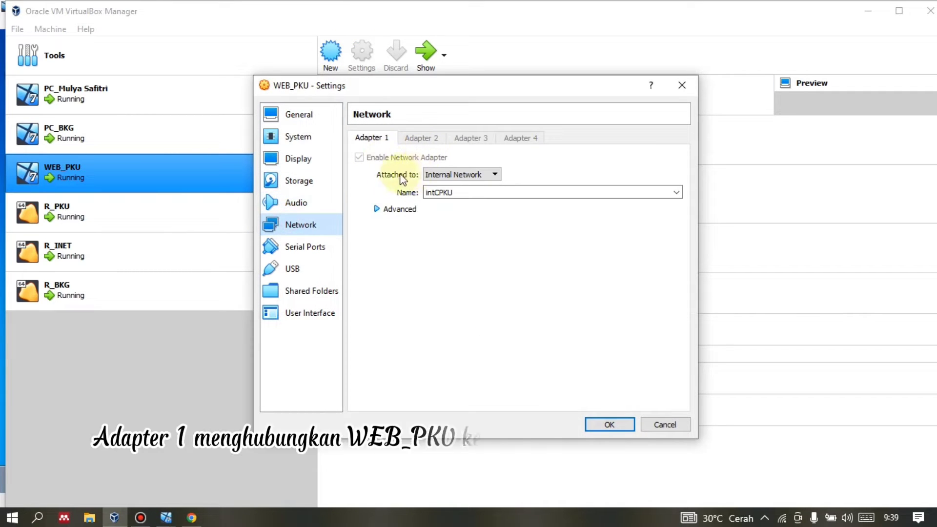
left_click(407, 209)
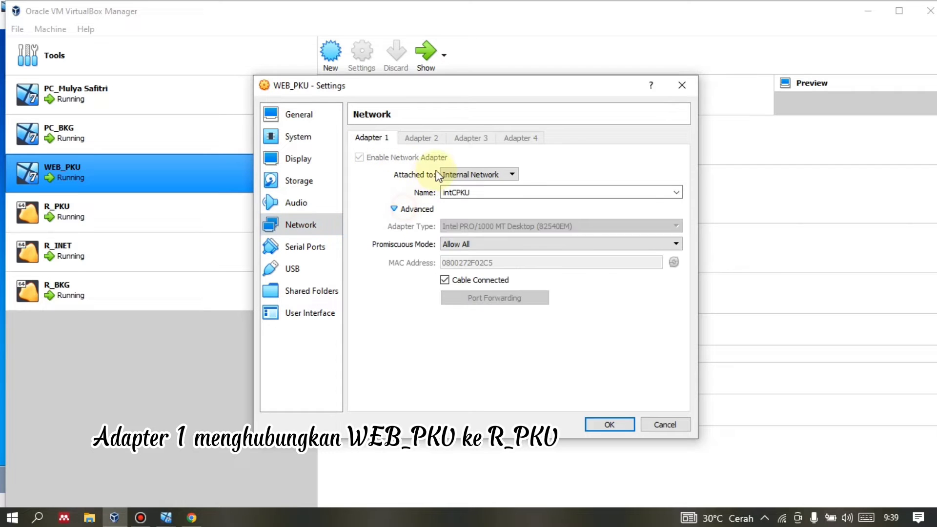
left_click(463, 175)
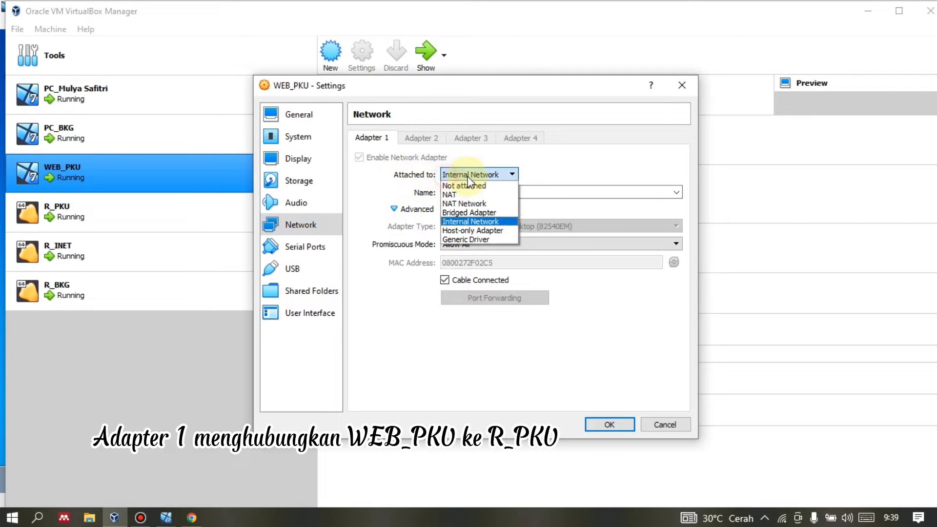
left_click(465, 175)
left_click(467, 175)
left_click(468, 177)
Name the internal network intCPKU, save the settings, and show PC_BKG's details on intCBKG.
left_click(470, 192)
key("BackSpace")
key("BackSpace")
key("BackSpace")
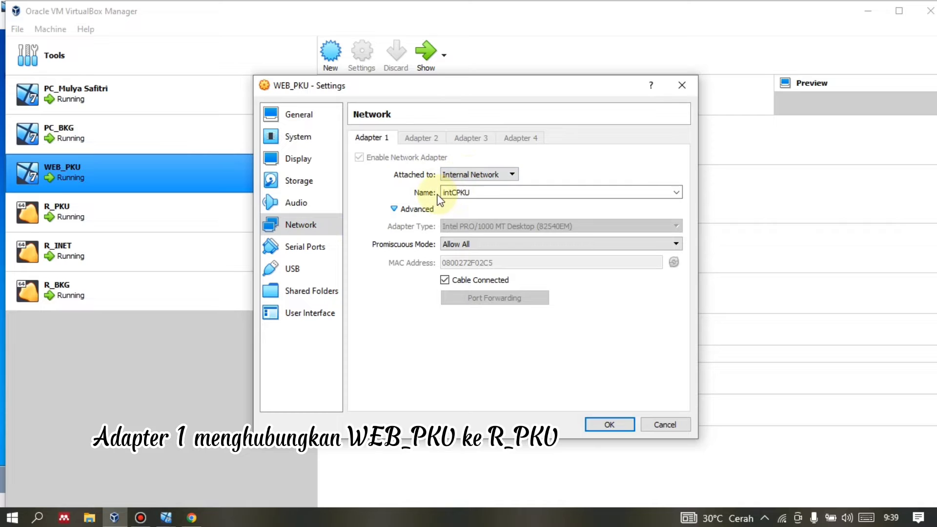
type("PKU")
double_click(456, 192)
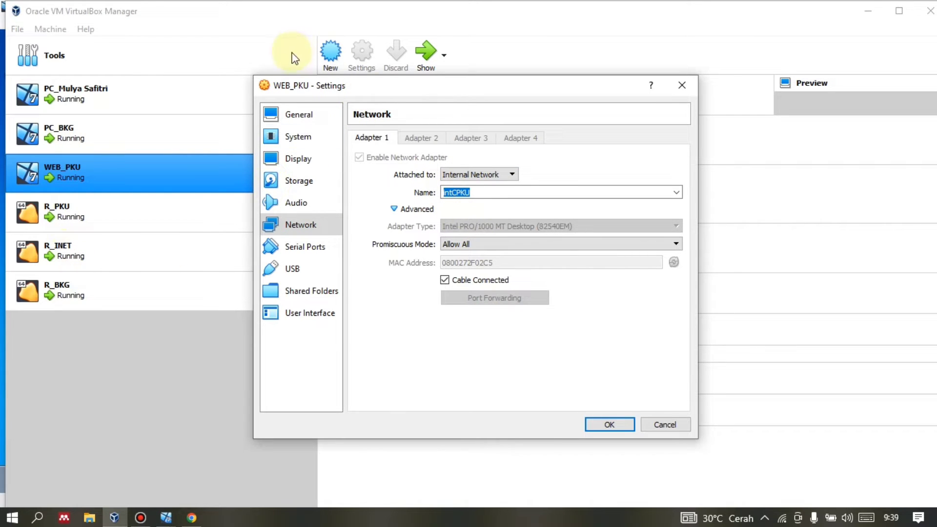
left_click_drag(304, 87, 332, 78)
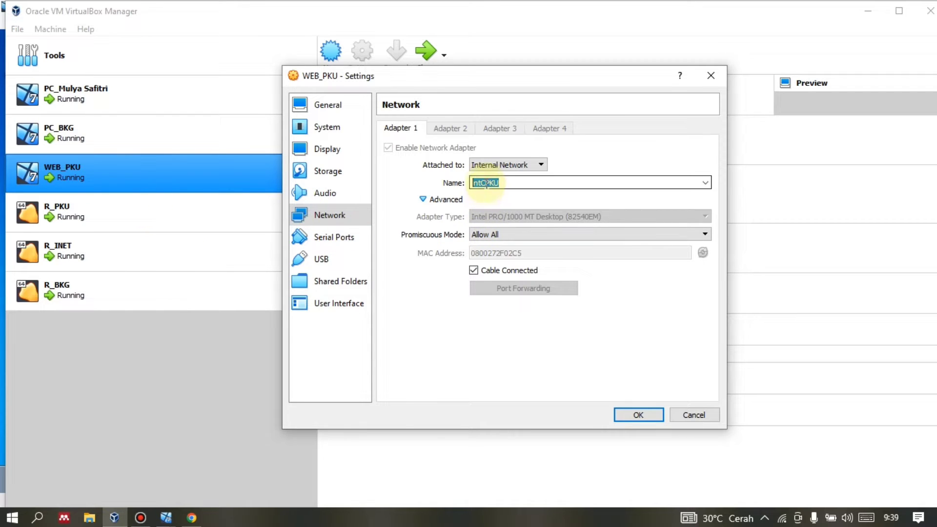
left_click(638, 415)
left_click(154, 143)
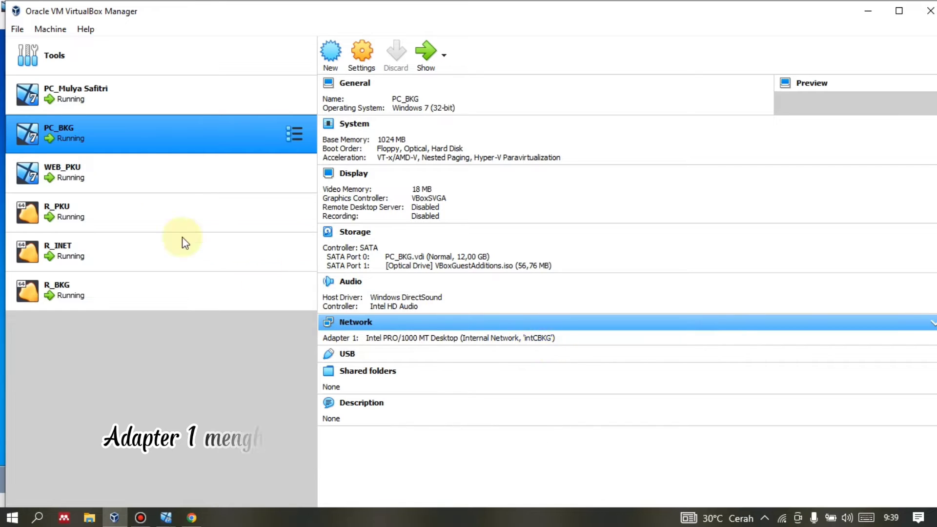
Show the first client PC's details on intINET and preview the six running VM windows.
left_click(118, 104)
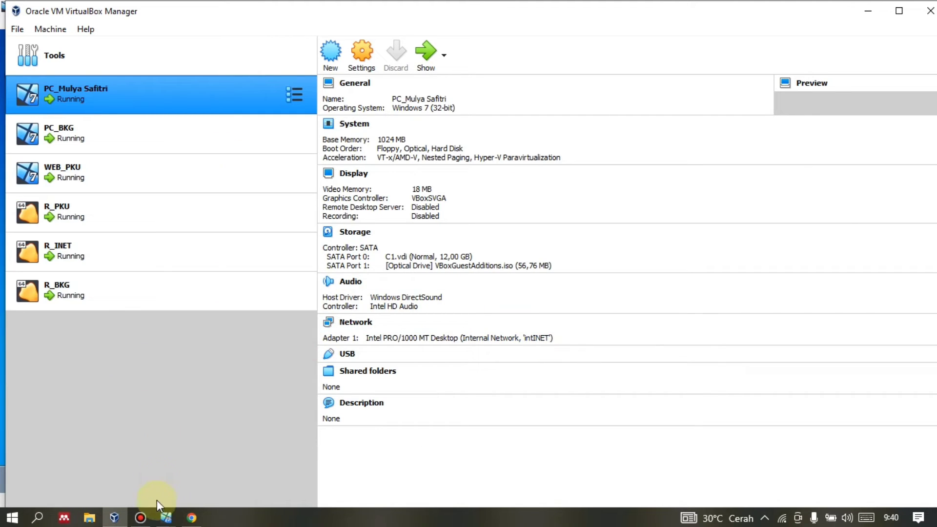
mouse_move(172, 508)
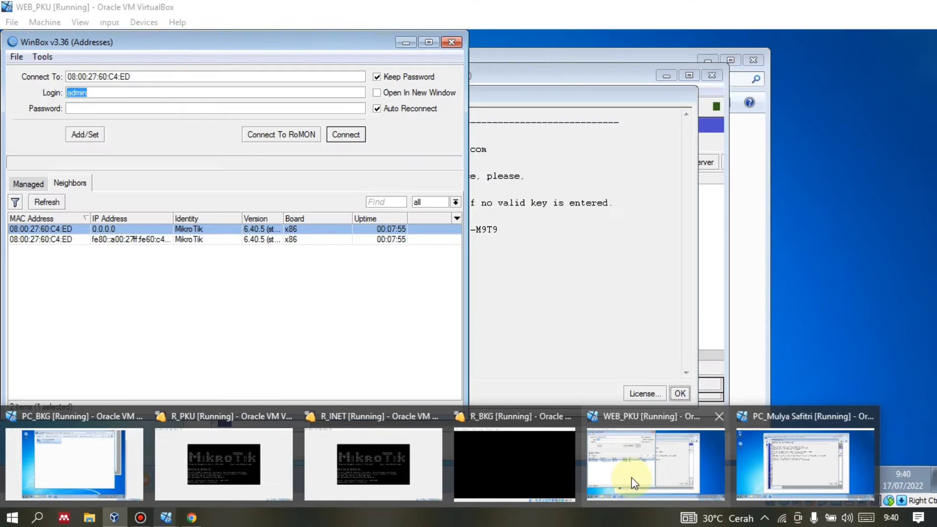
In WEB_PKU, close the WinBox login, Network Connections, RouterOS welcome and WinBox session windows.
left_click(632, 480)
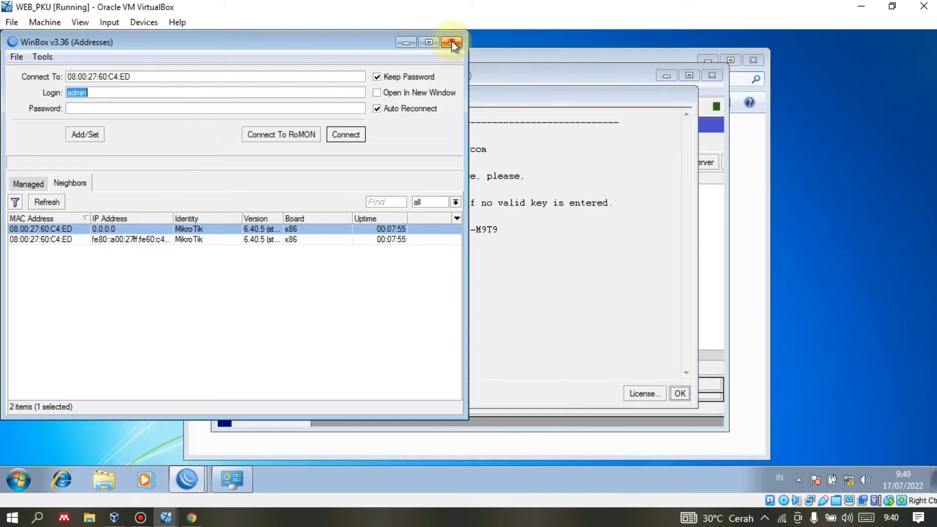
left_click(452, 43)
left_click(753, 63)
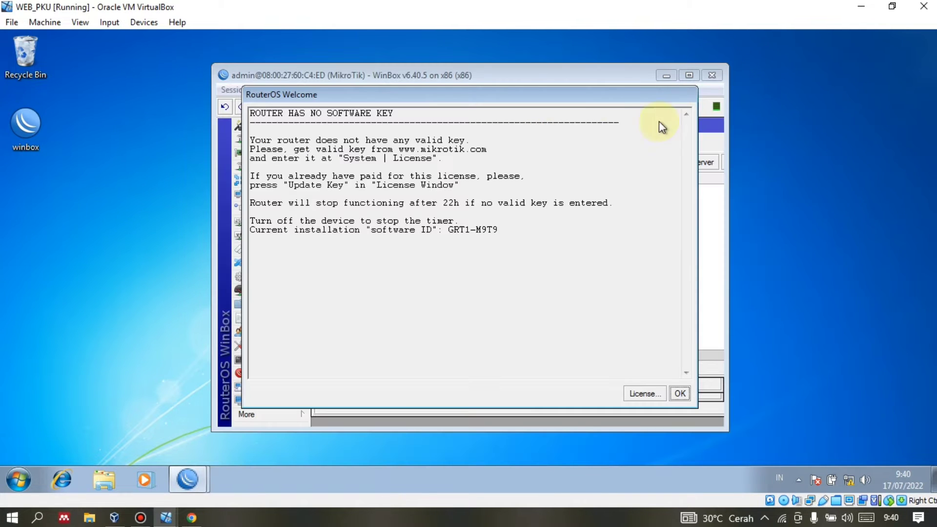
left_click(686, 399)
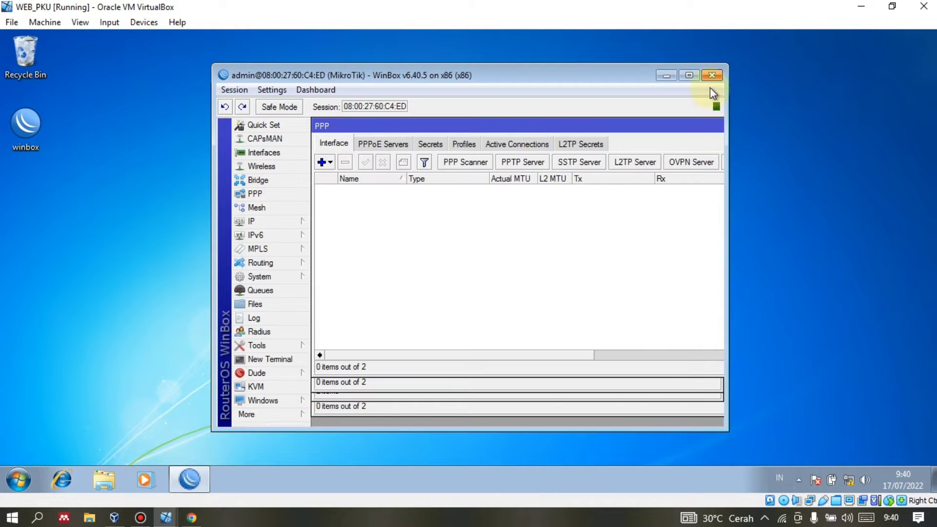
left_click(711, 74)
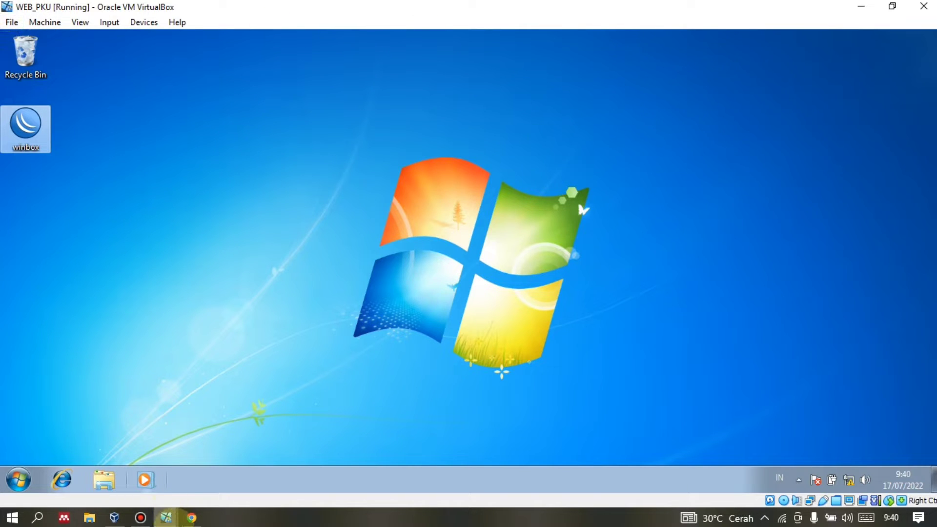
In the client PC VM, dismiss the welcome and Route List, then close WinBox and Network Connections.
left_click(166, 517)
left_click(747, 481)
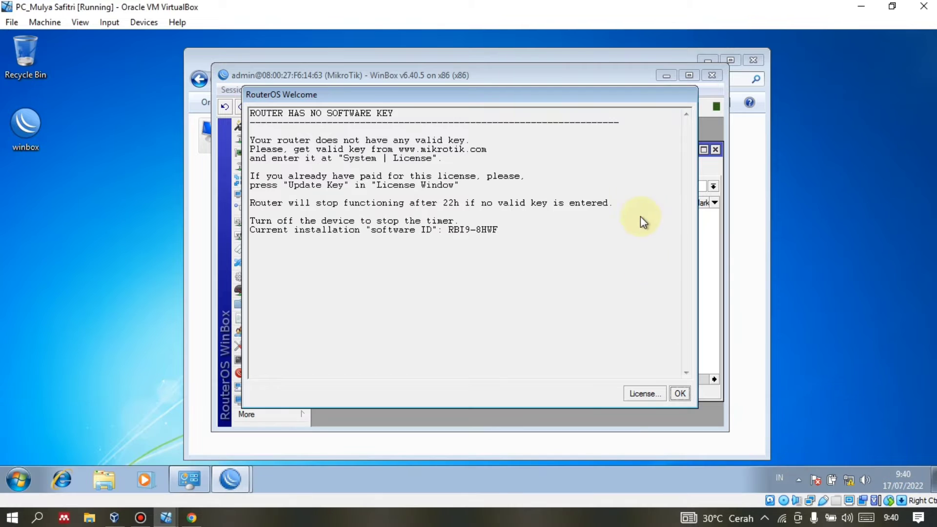
left_click(680, 393)
left_click(714, 149)
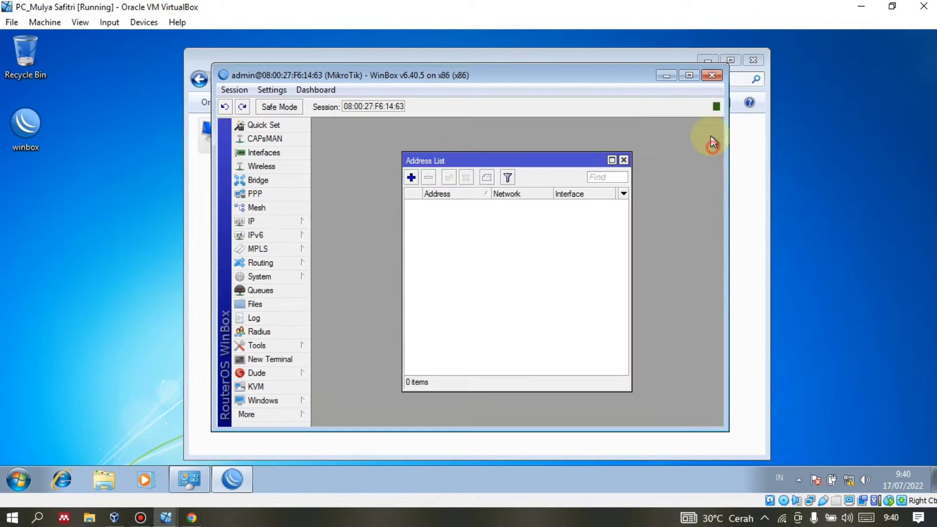
left_click(700, 73)
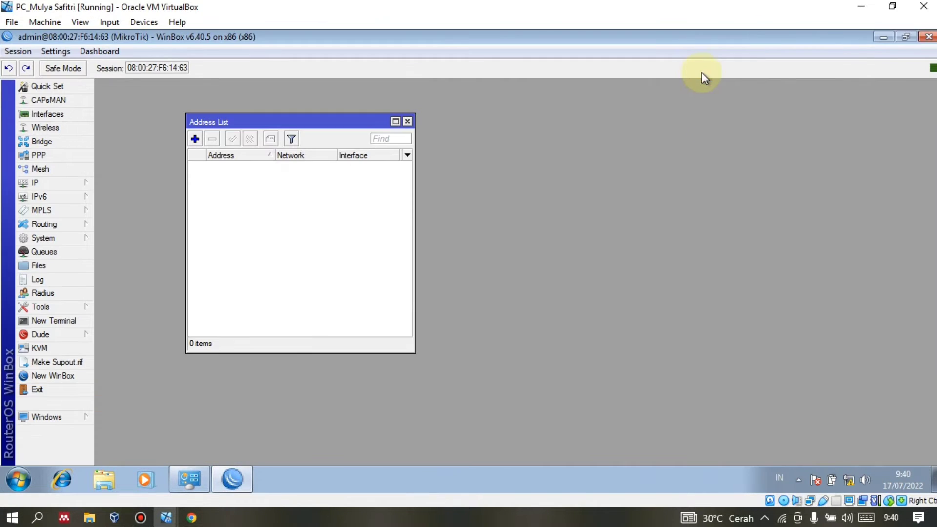
left_click(928, 36)
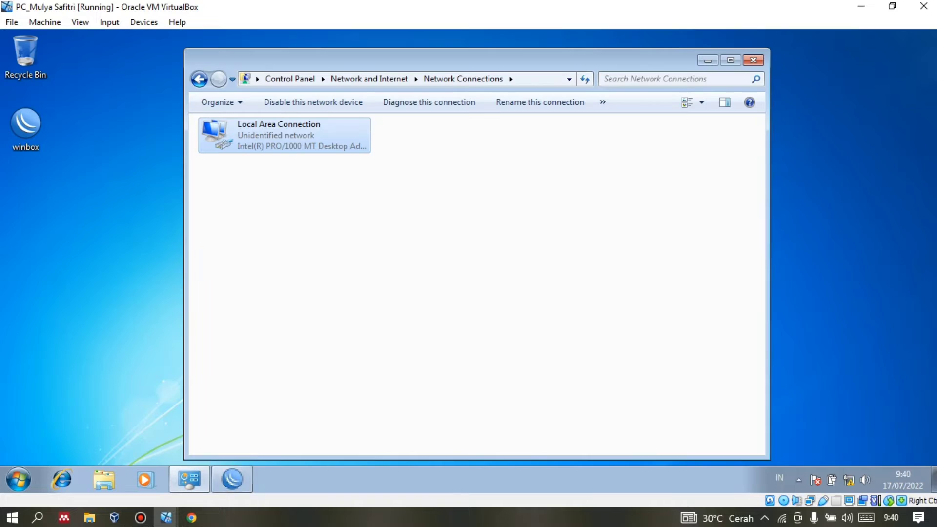
left_click(754, 60)
Open Windows Explorer on Libraries in the guest, then show the VM's Devices menu.
right_click(17, 129)
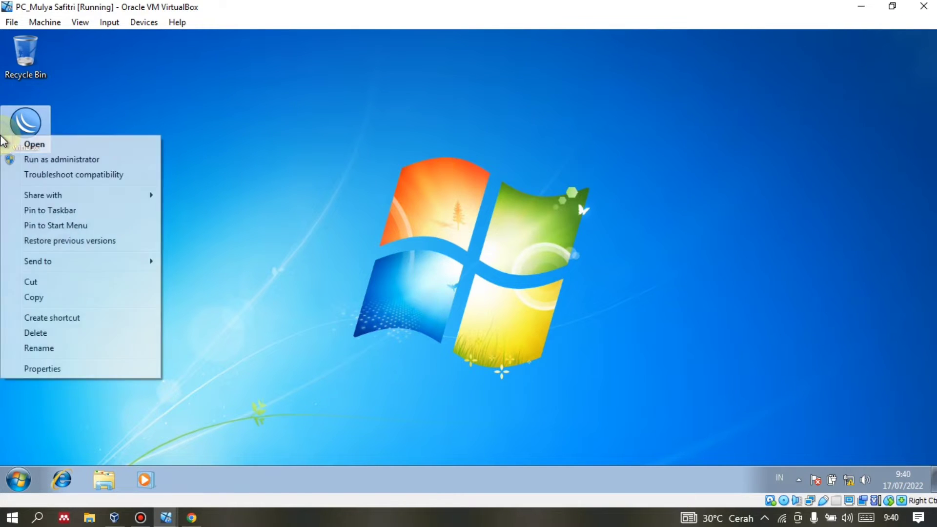
left_click(117, 114)
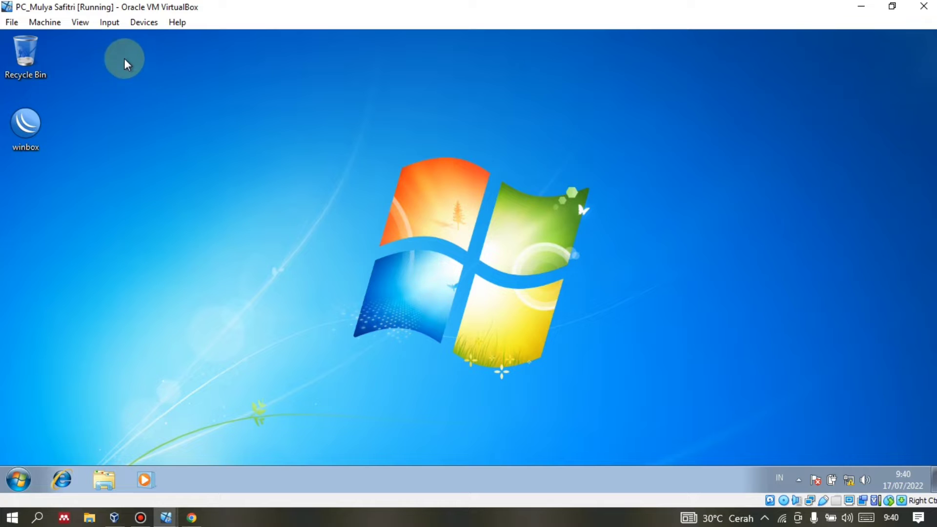
left_click(105, 478)
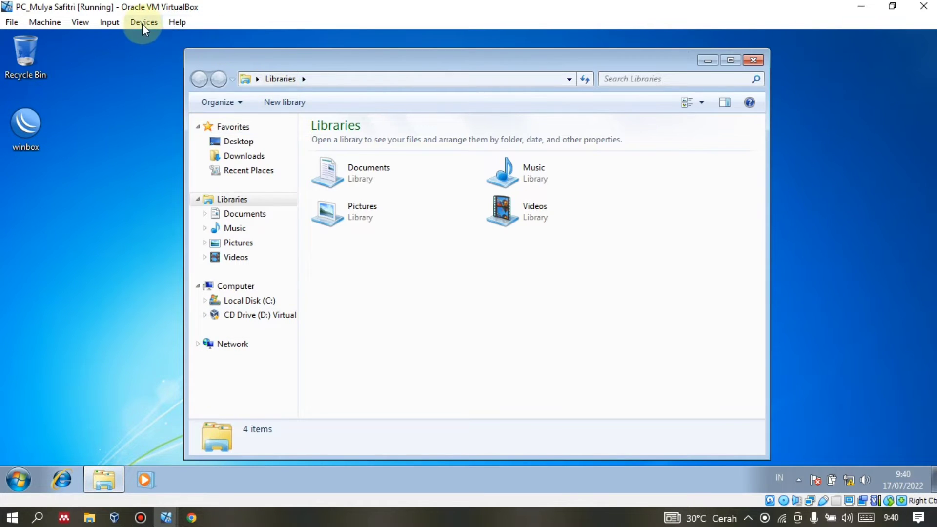
left_click(142, 26)
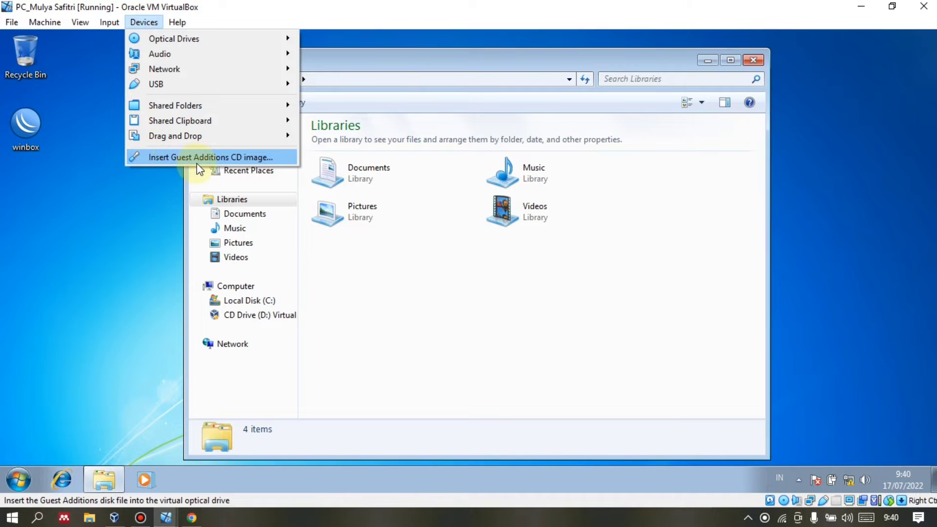
Inspect the VBoxWindowsAdditions installers on the Guest Additions CD (D:), then return to Computer.
left_click(252, 326)
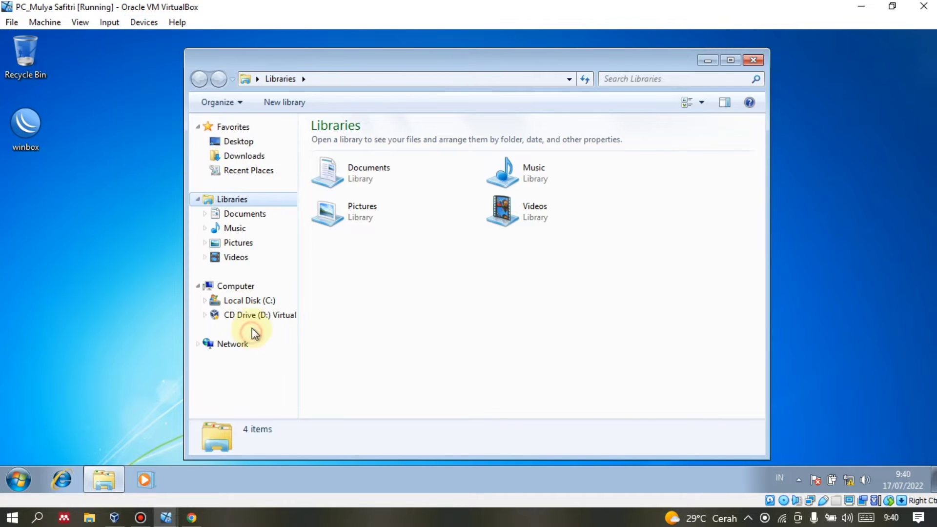
left_click(236, 286)
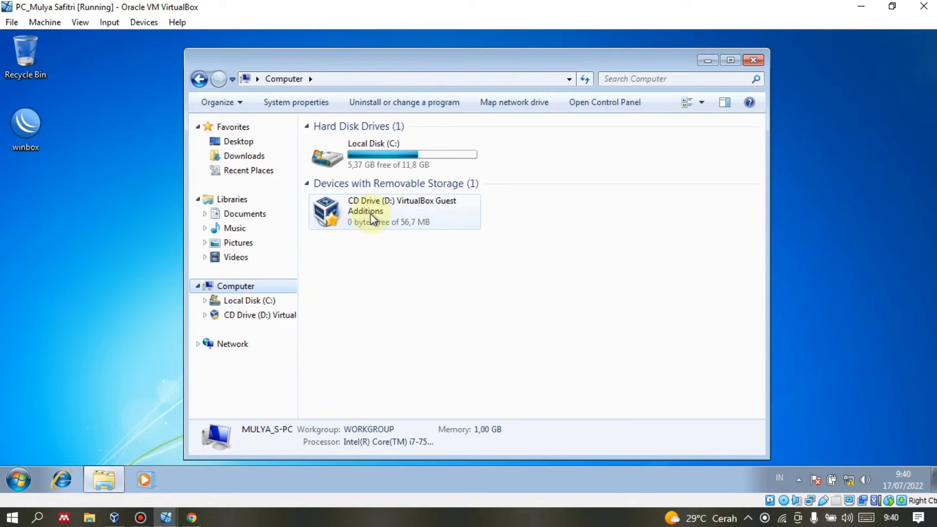
left_click(284, 316)
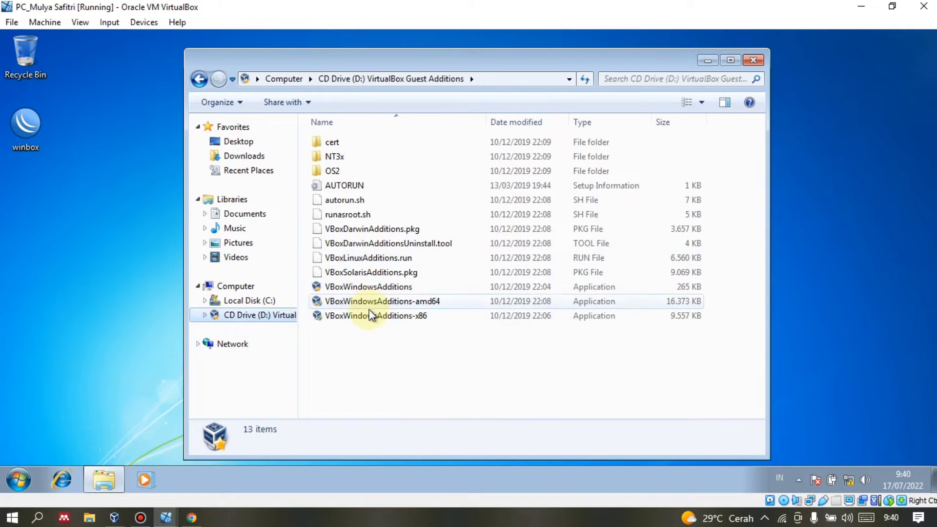
left_click_drag(362, 330, 361, 305)
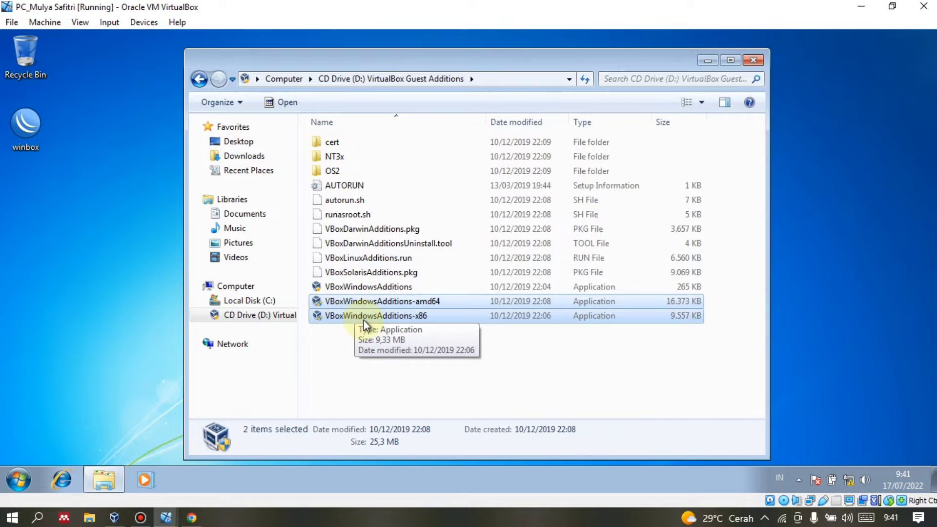
left_click(445, 304)
left_click(420, 326)
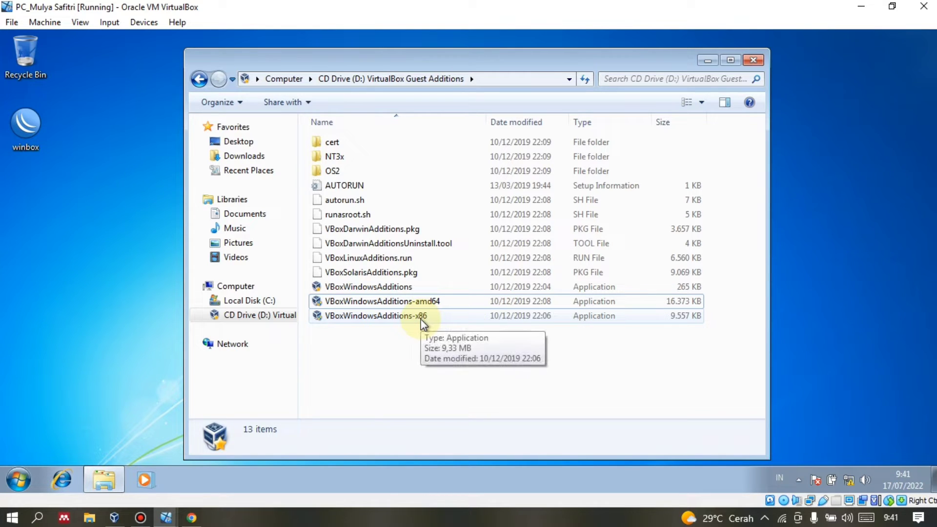
left_click(421, 318)
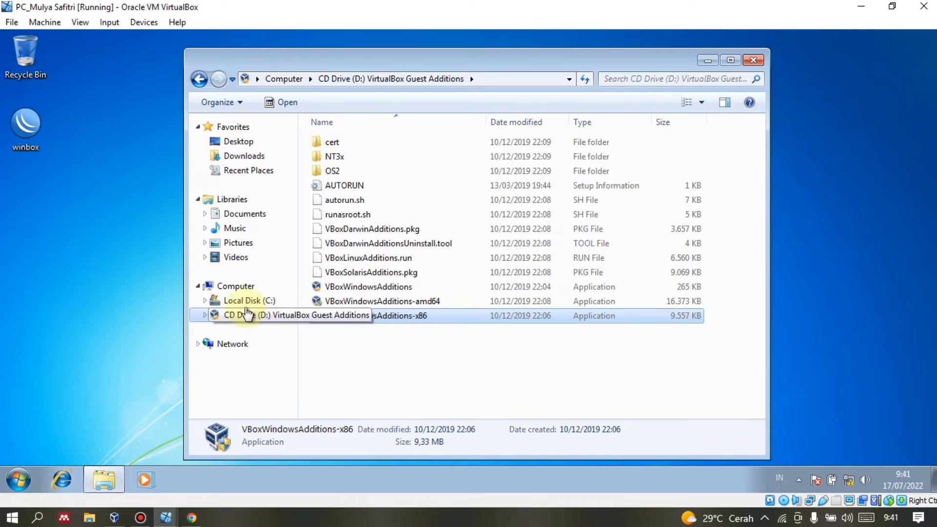
left_click(240, 291)
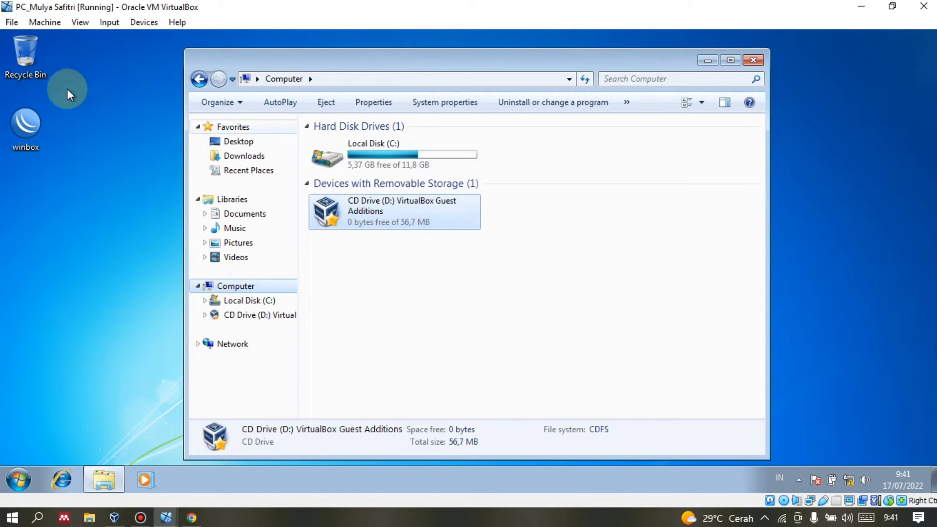
left_click(154, 25)
Add a machine shared folder named winbox pointing to host folder D:\winbox.
mouse_move(161, 105)
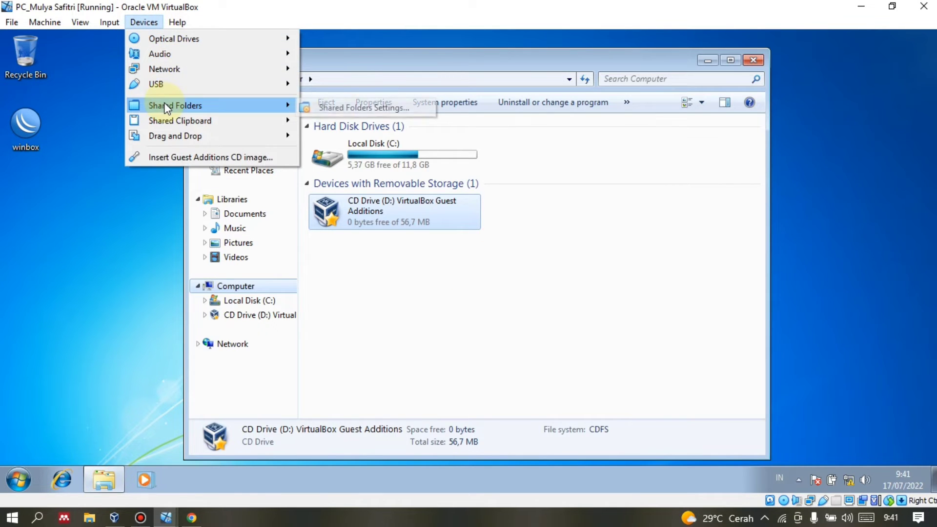
left_click(337, 112)
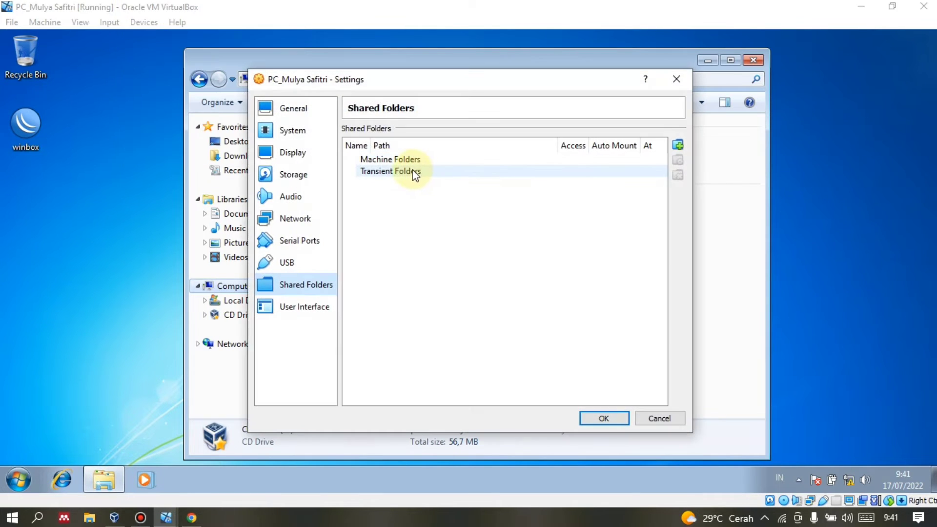
left_click(414, 159)
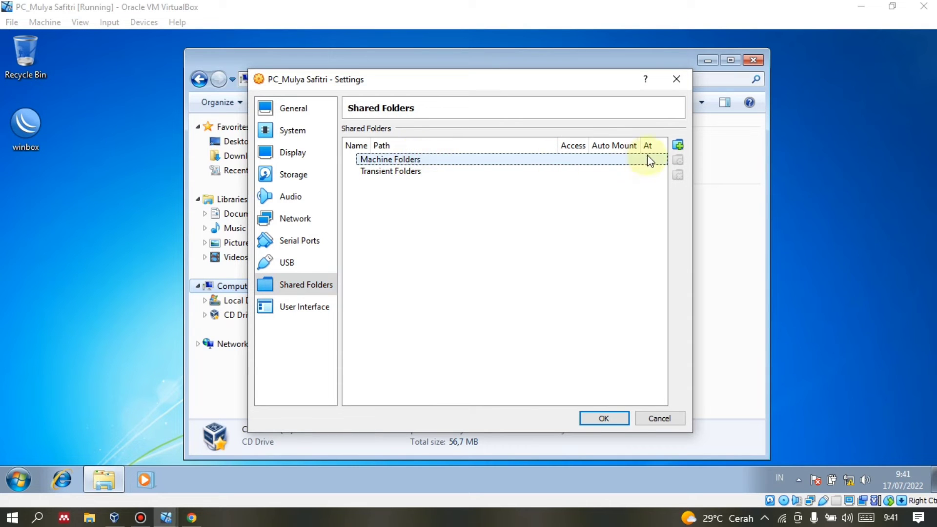
left_click(677, 144)
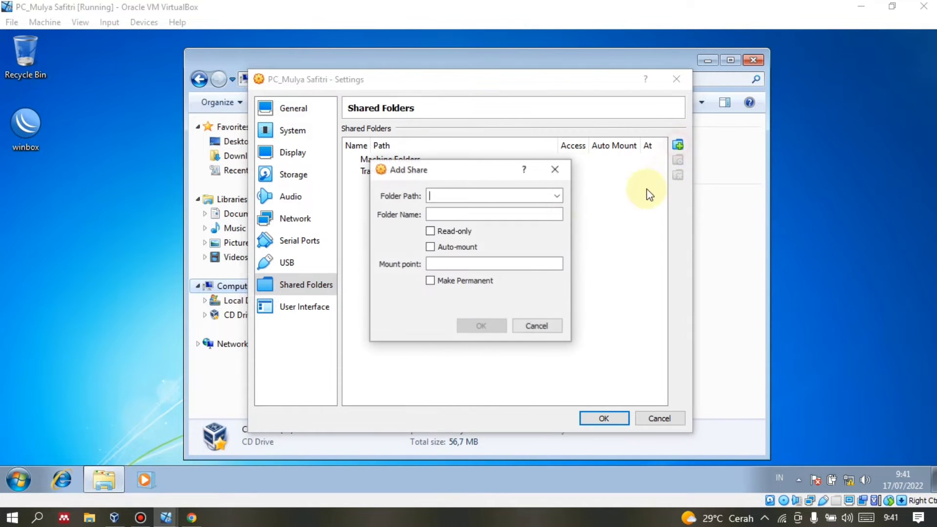
left_click(556, 196)
left_click(557, 221)
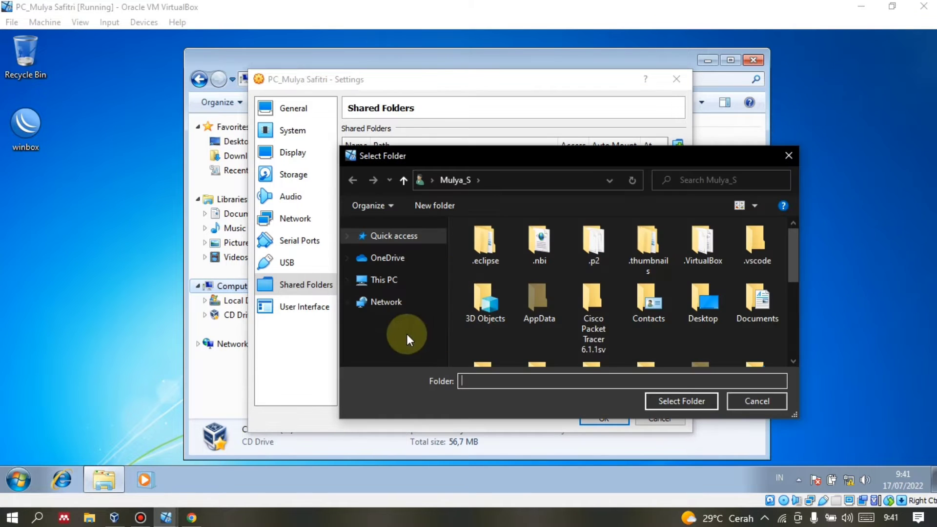
scroll(400, 312, "down", 5)
left_click(397, 340)
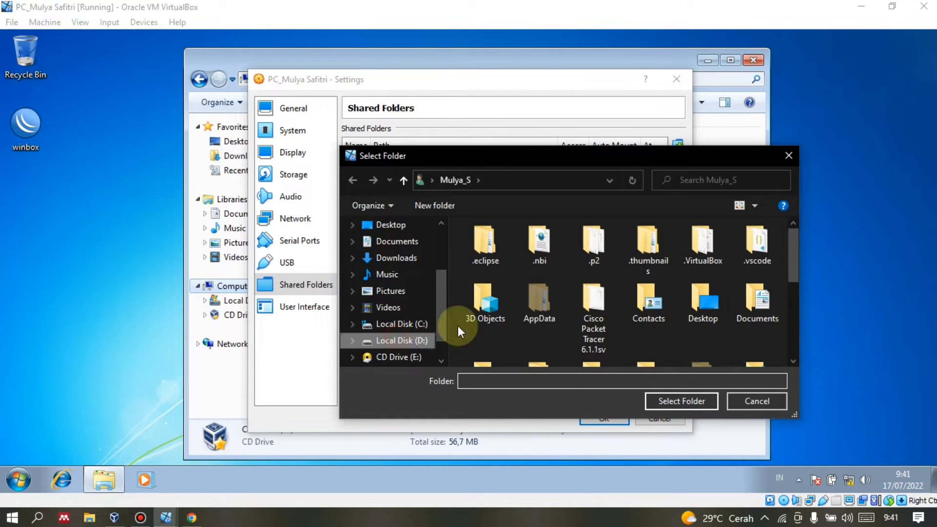
scroll(517, 303, "down", 10)
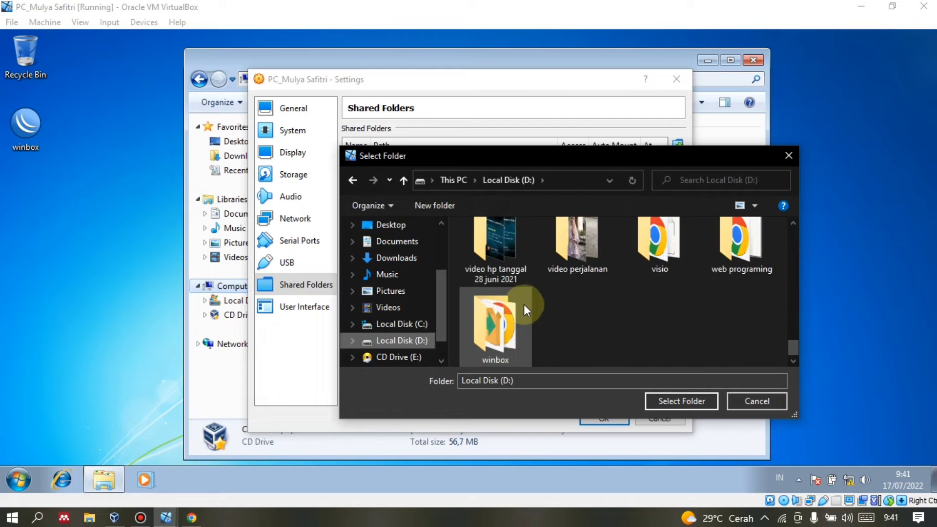
left_click(504, 317)
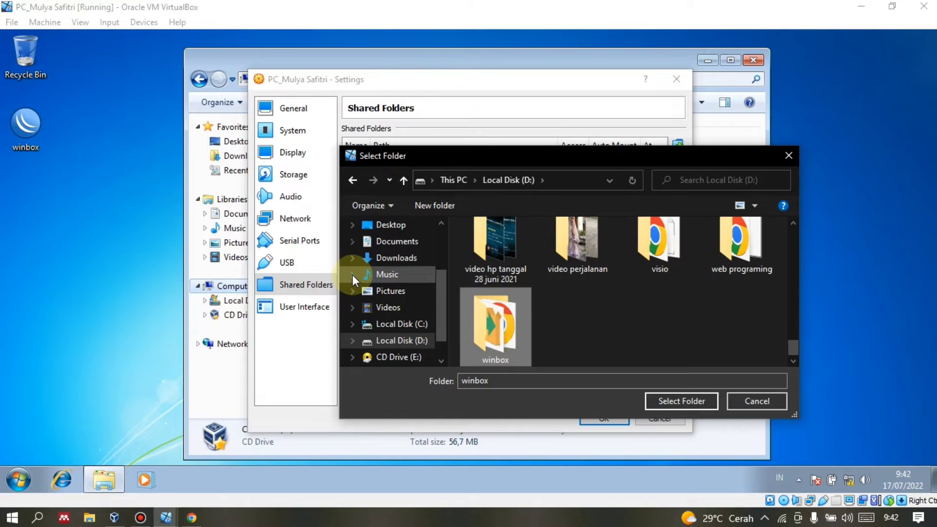
left_click(705, 401)
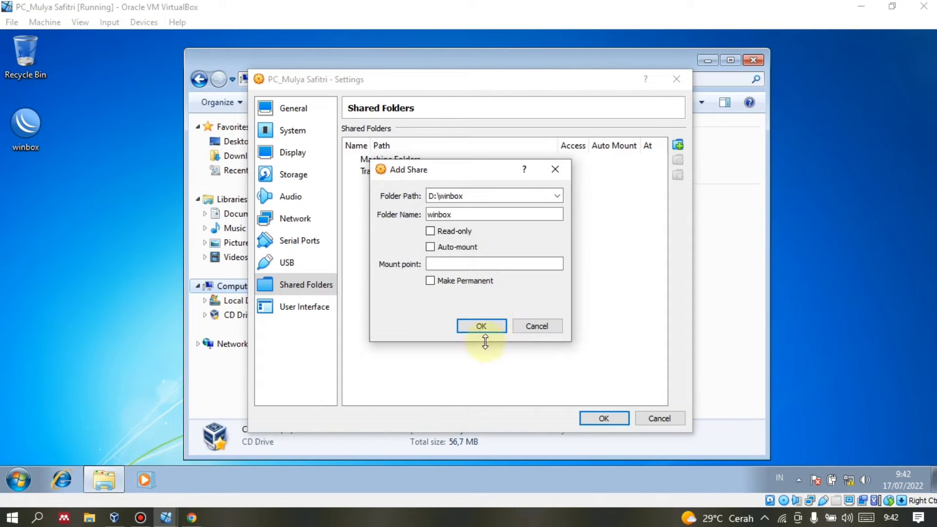
left_click(478, 326)
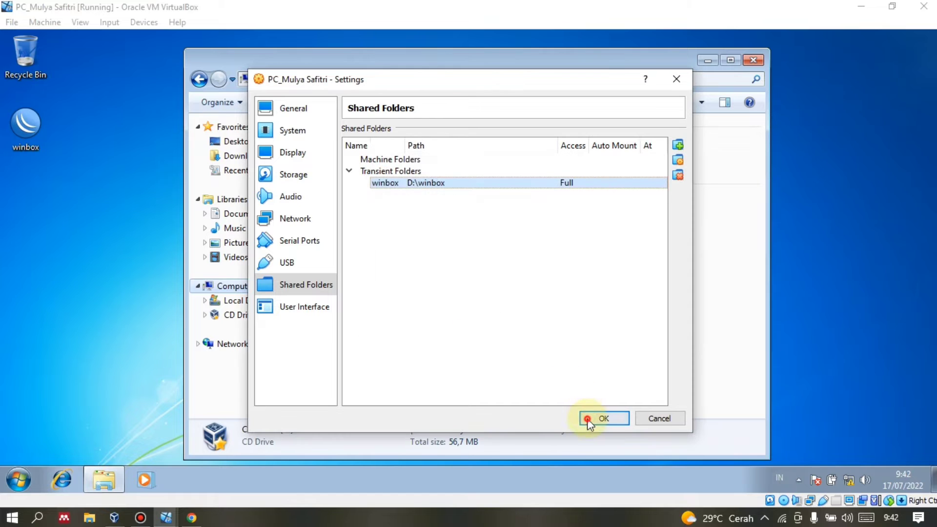
left_click(595, 419)
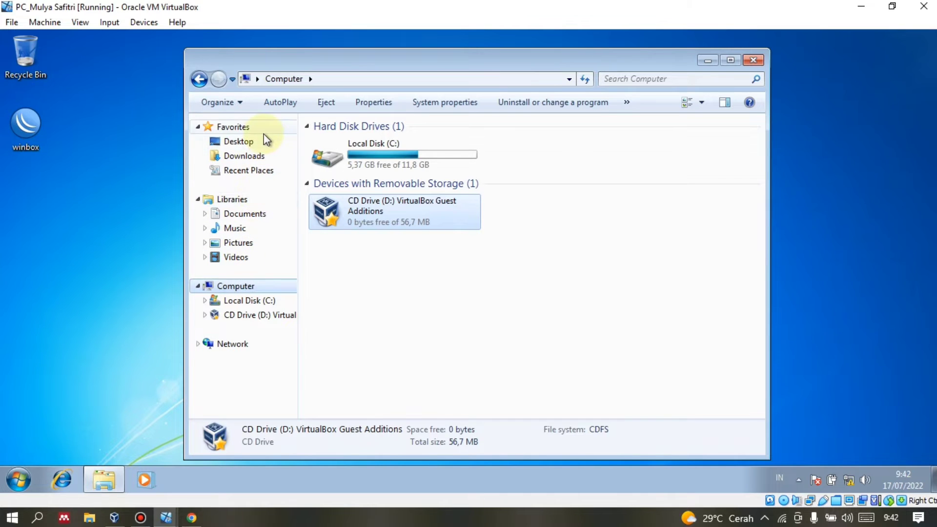
Browse the guest's Desktop, the Guest Additions CD and the Computer drives view.
left_click(224, 144)
left_click(259, 315)
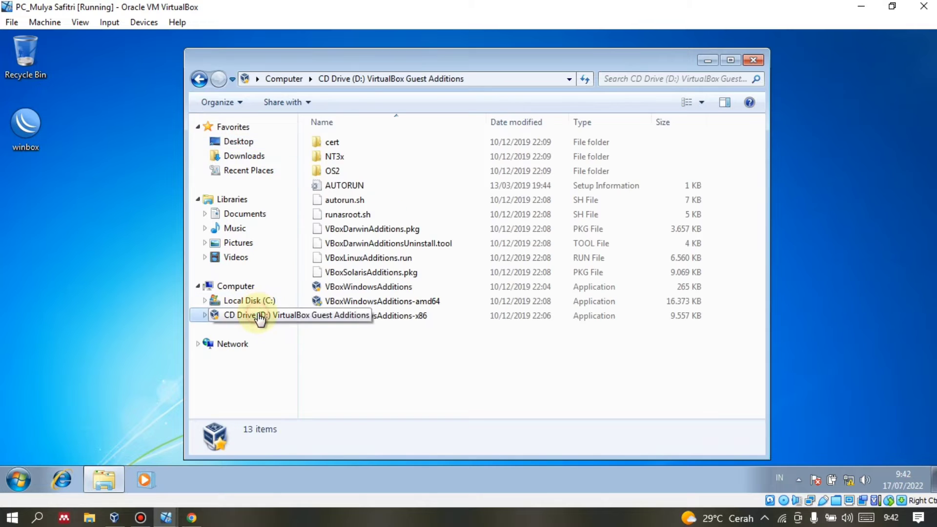
left_click(247, 282)
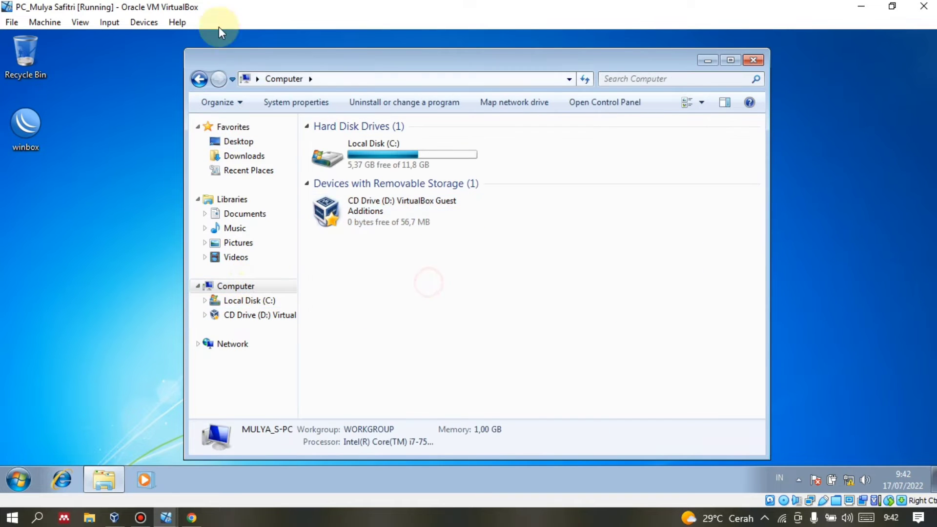
Edit the winbox share in Shared Folders settings to enable Auto-mount, keeping full access.
left_click(155, 22)
mouse_move(195, 106)
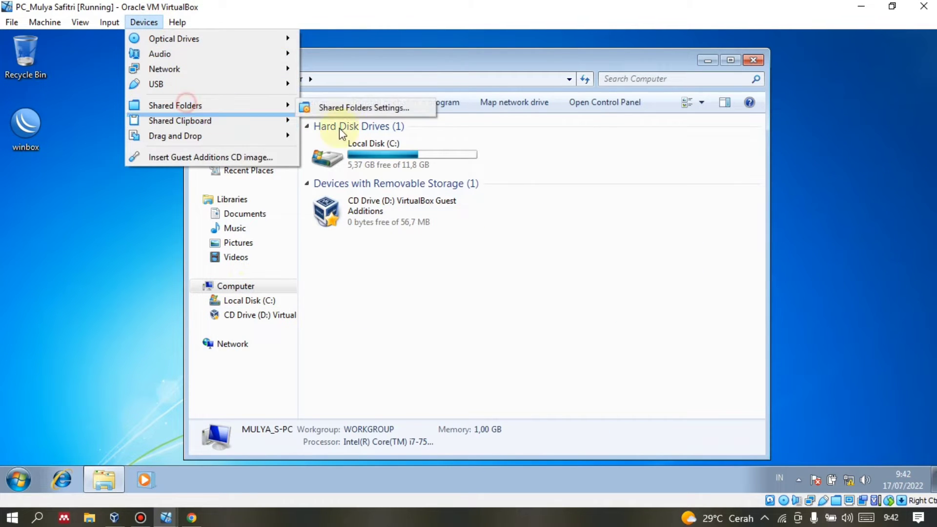
left_click(356, 106)
left_click(397, 183)
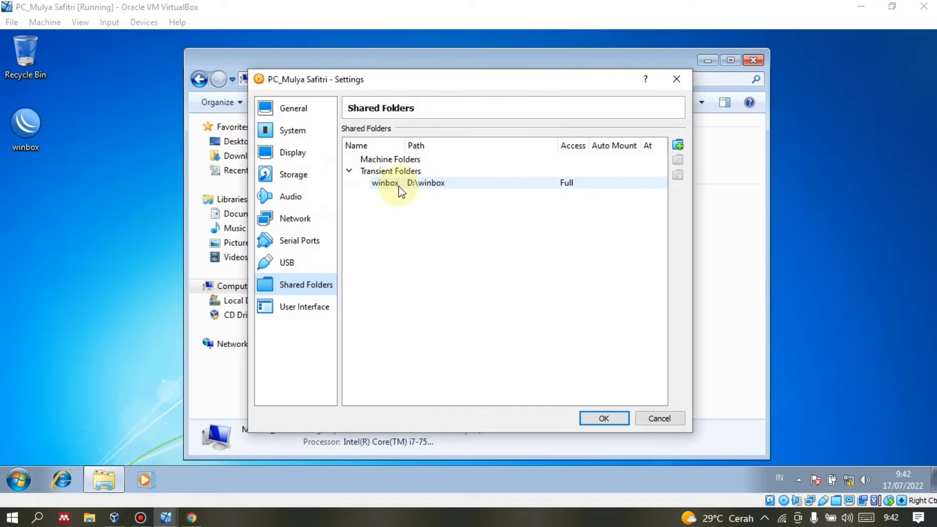
left_click(677, 145)
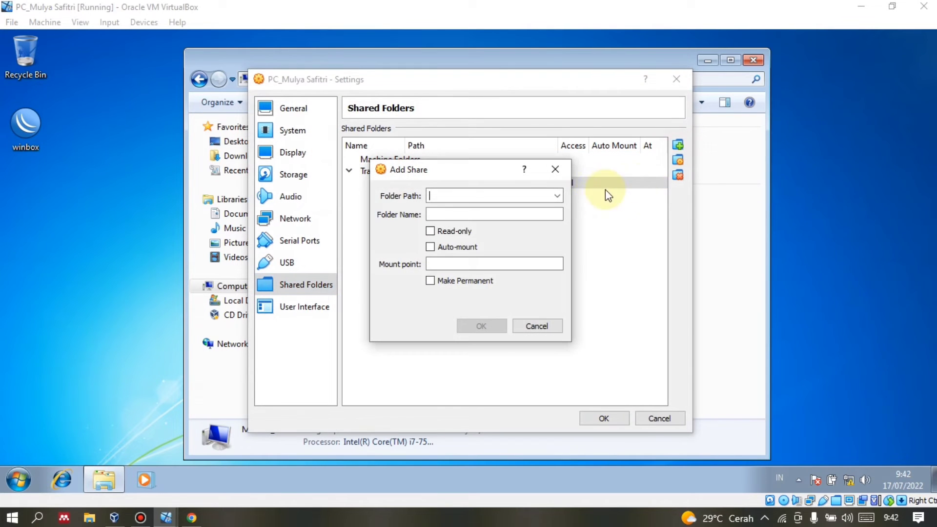
left_click(557, 196)
left_click(593, 227)
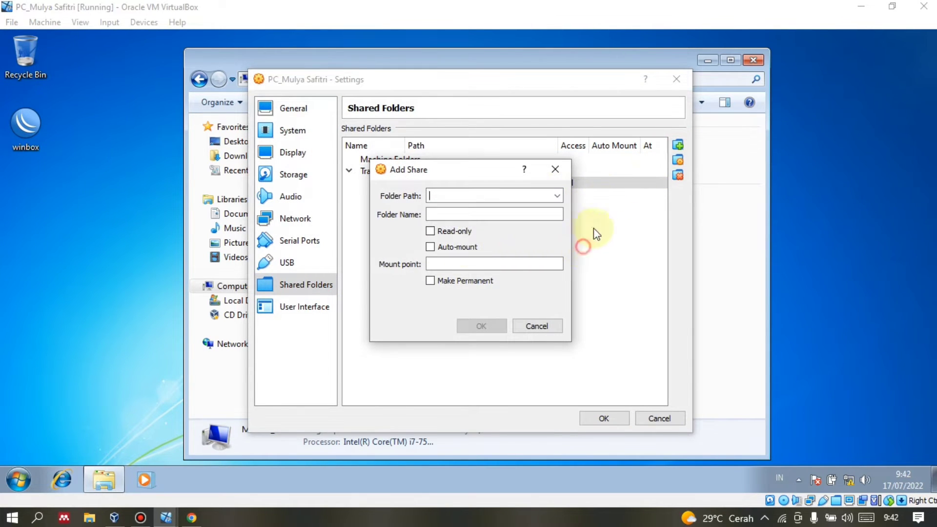
left_click(609, 194)
left_click(555, 169)
double_click(510, 185)
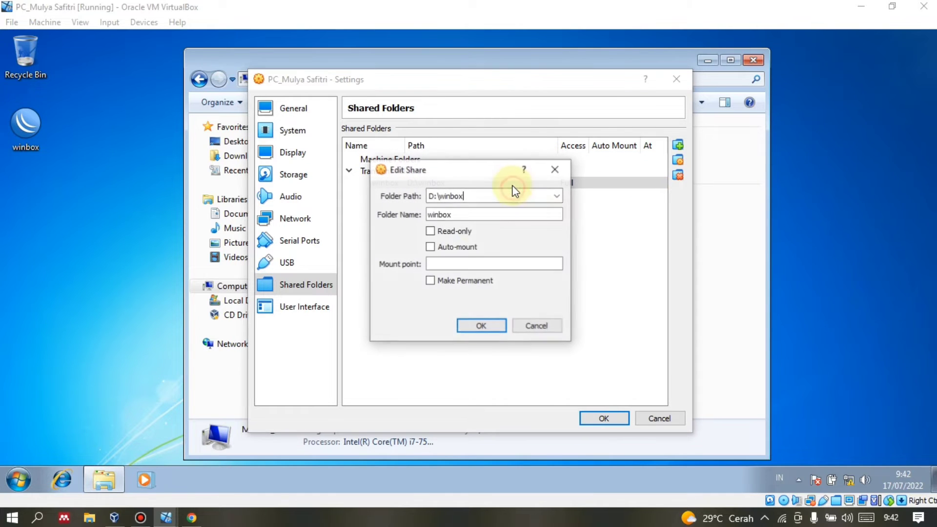
left_click(456, 246)
left_click(465, 326)
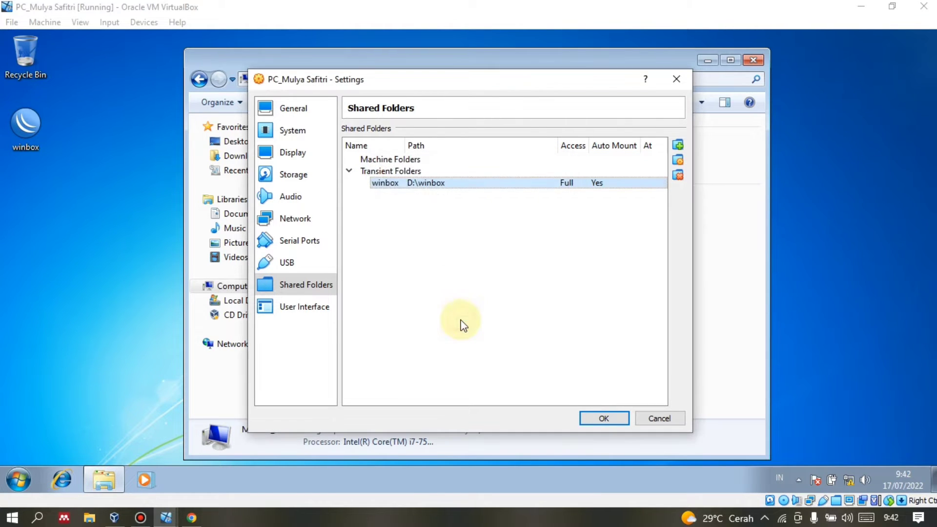
Apply the share settings, select the winbox network drive Z: in the guest, and open host File Explorer.
left_click(612, 422)
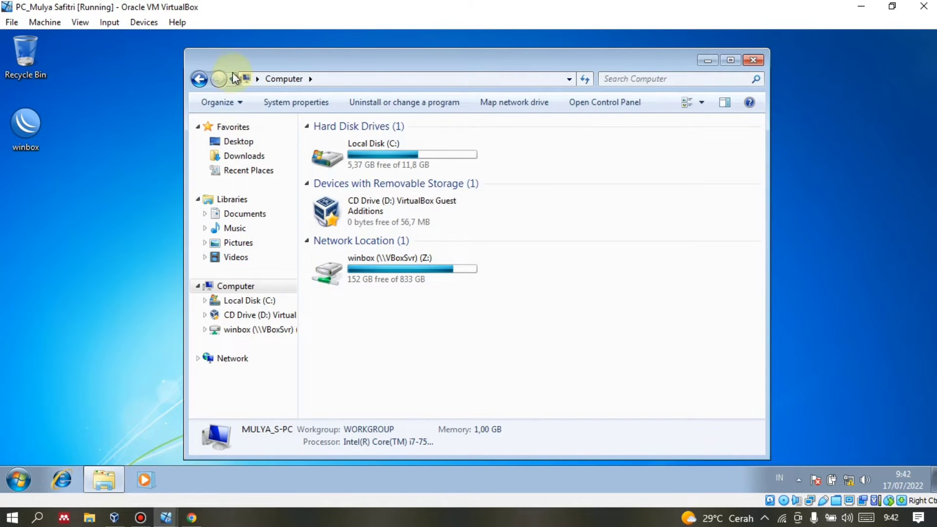
left_click(421, 286)
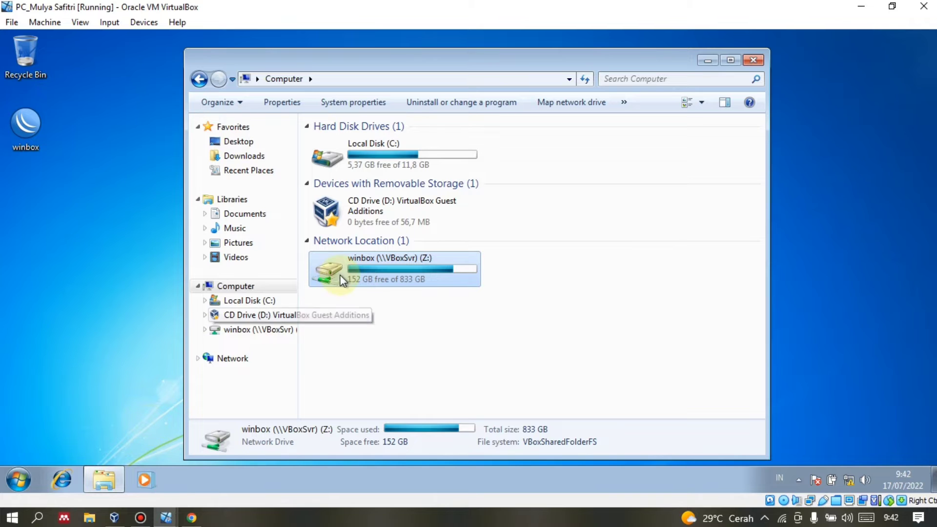
left_click(88, 517)
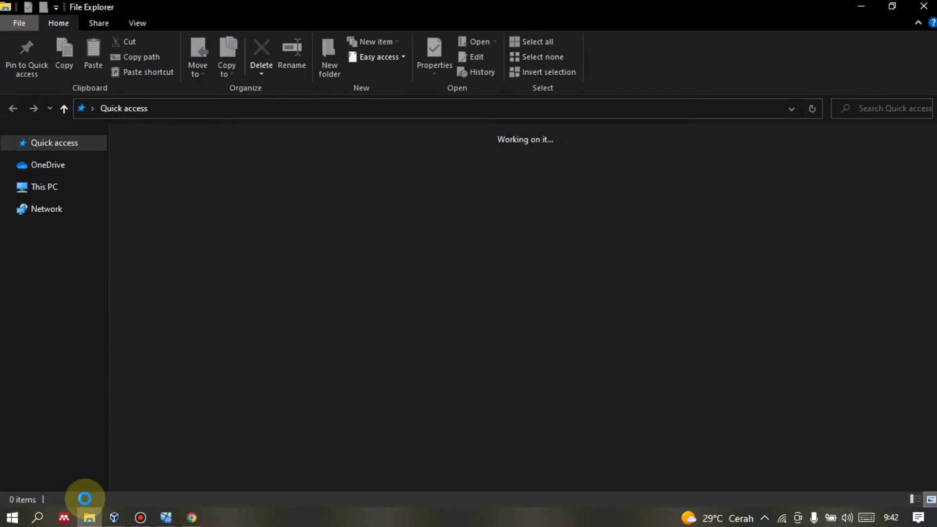
Locate the winbox folder on host Local Disk (D:), then bring the Windows 7 client VM forward.
left_click(73, 336)
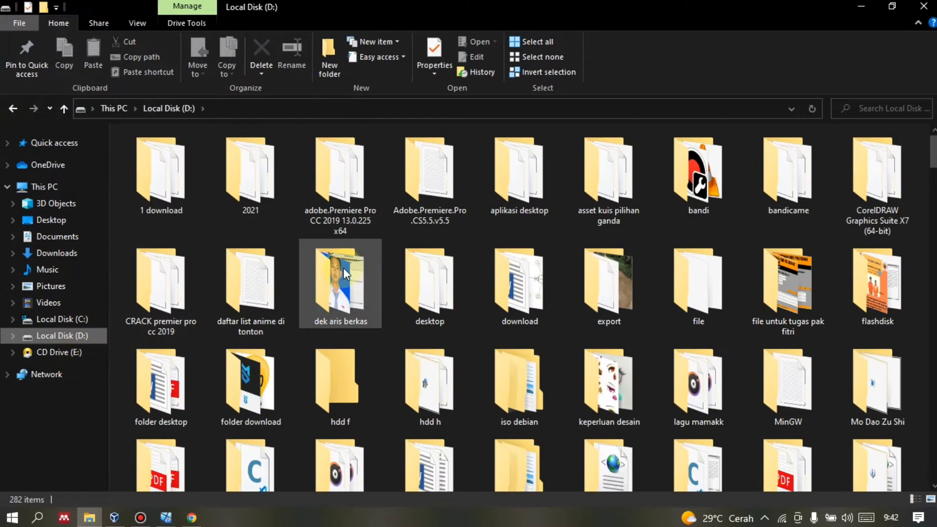
scroll(312, 319, "down", 10)
scroll(312, 319, "up", 5)
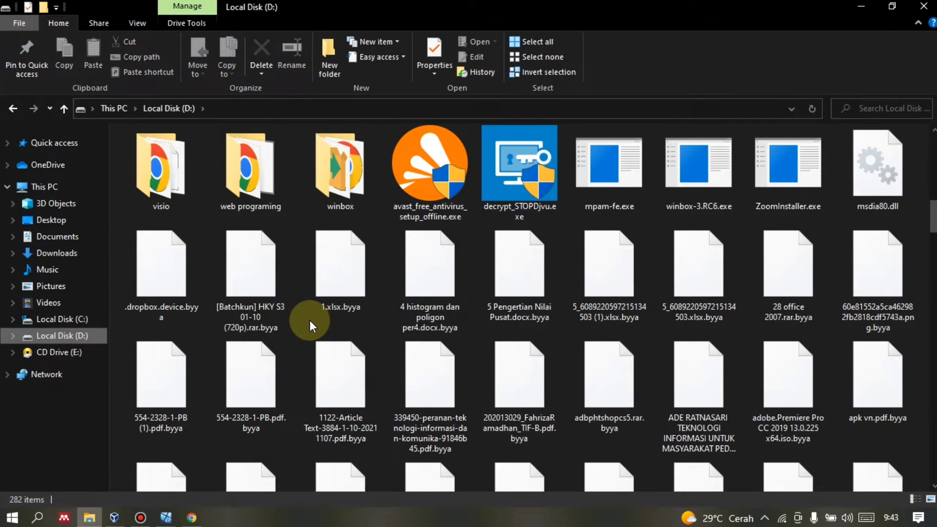
left_click(336, 173)
mouse_move(173, 520)
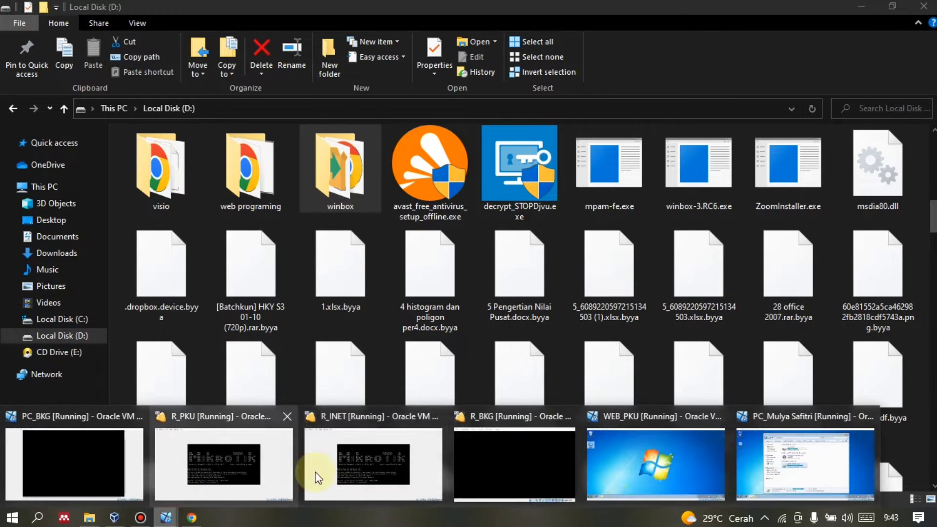
left_click(830, 470)
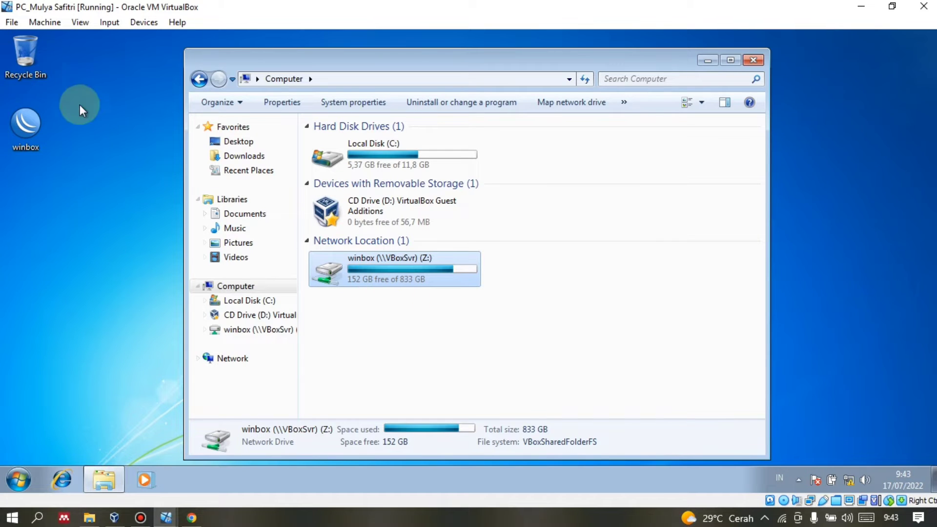
Check the five files on the winbox (Z:) share, close it, and launch WinBox.
double_click(398, 280)
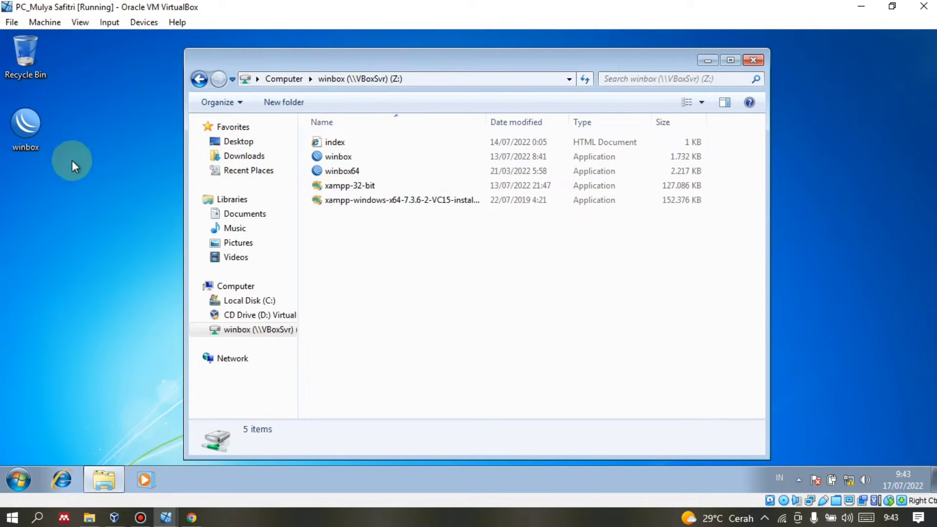
left_click(761, 60)
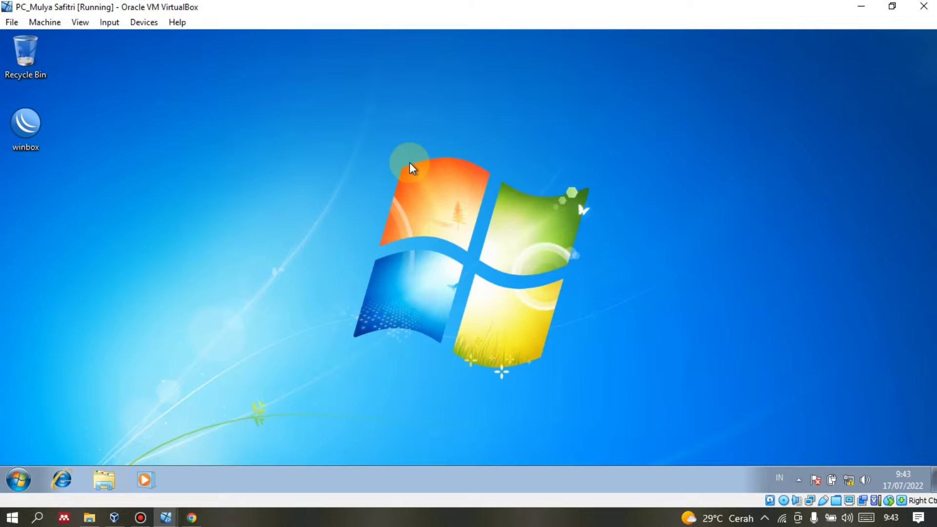
double_click(26, 126)
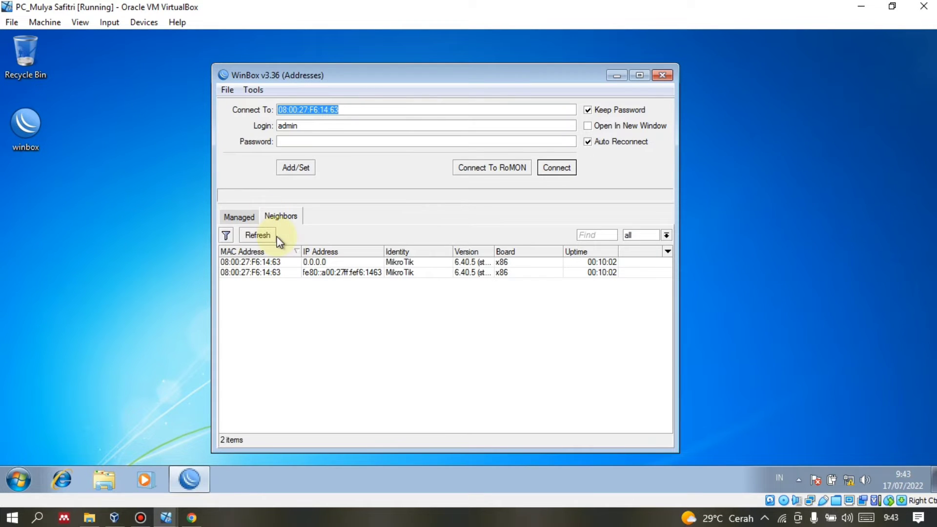
Try logging in to the first discovered MikroTik router, which fails requesting Legacy Mode.
left_click(253, 90)
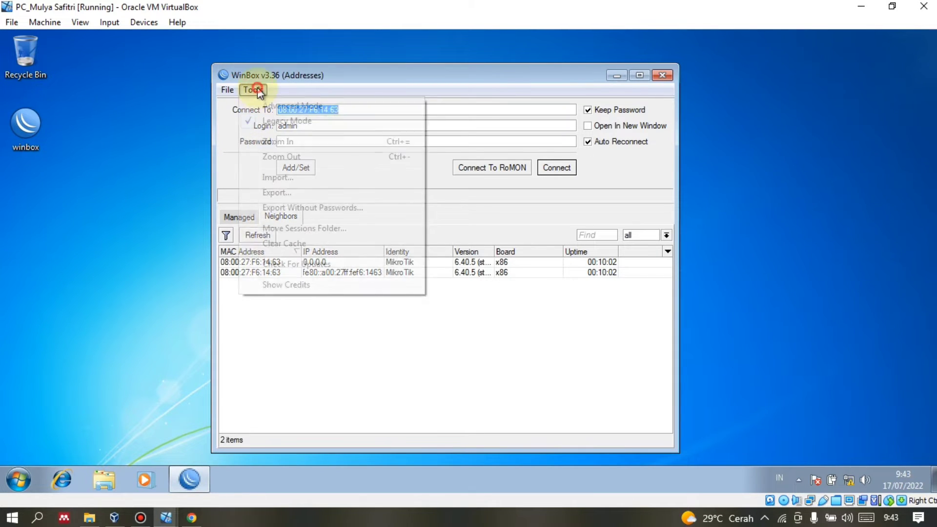
left_click(257, 122)
left_click(254, 90)
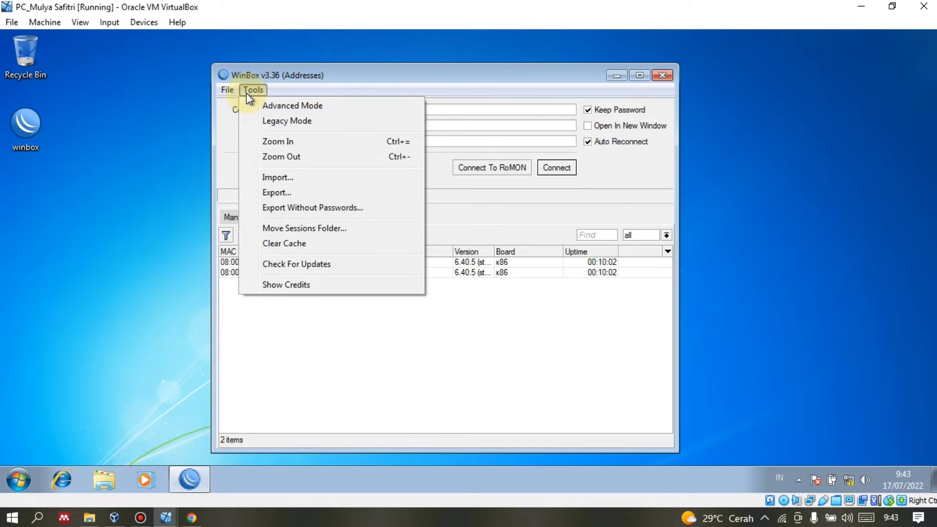
left_click(233, 98)
left_click(249, 91)
left_click(282, 80)
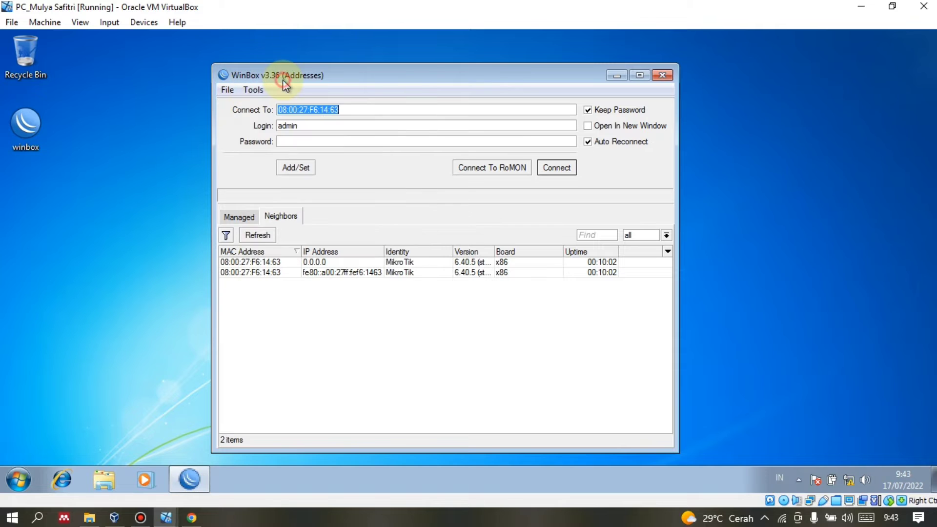
left_click(258, 90)
left_click(240, 121)
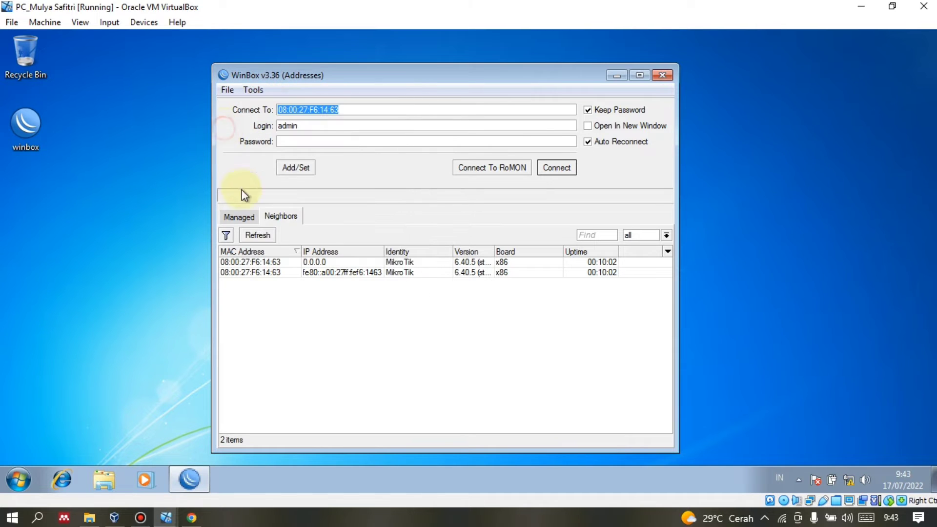
left_click(249, 263)
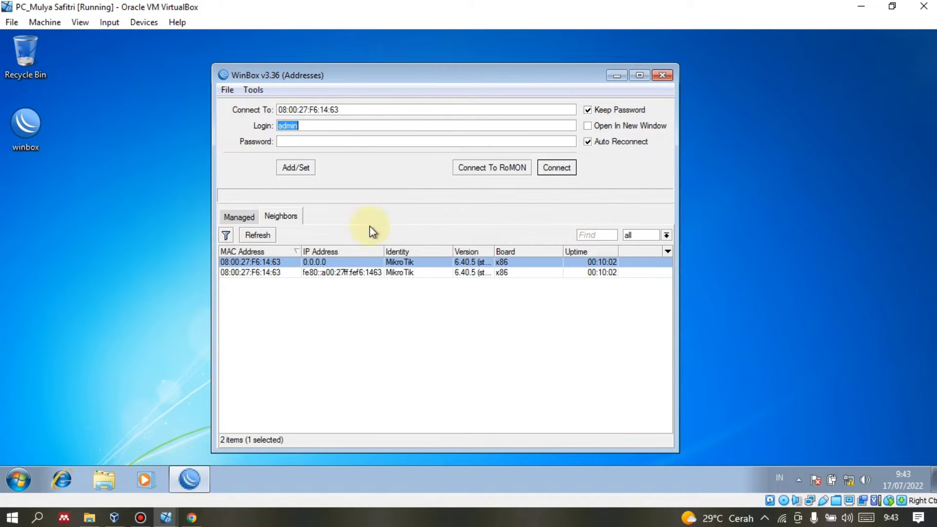
left_click(570, 167)
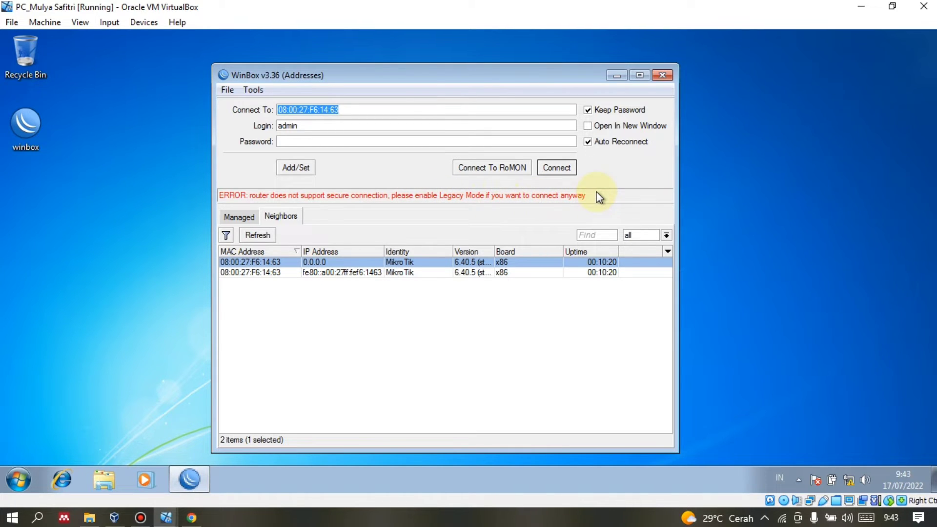
Turn on Legacy Mode, refresh neighbors, and connect to the first MikroTik router as admin.
left_click(253, 90)
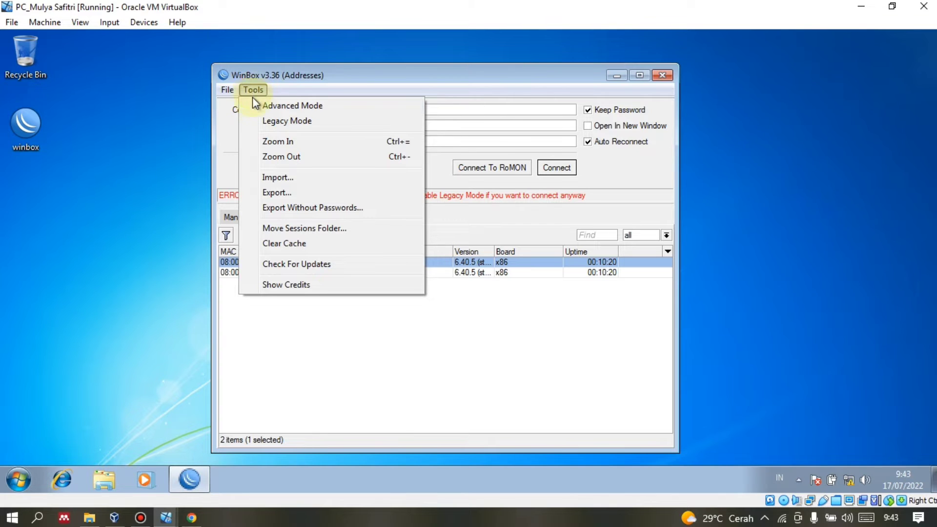
left_click(259, 120)
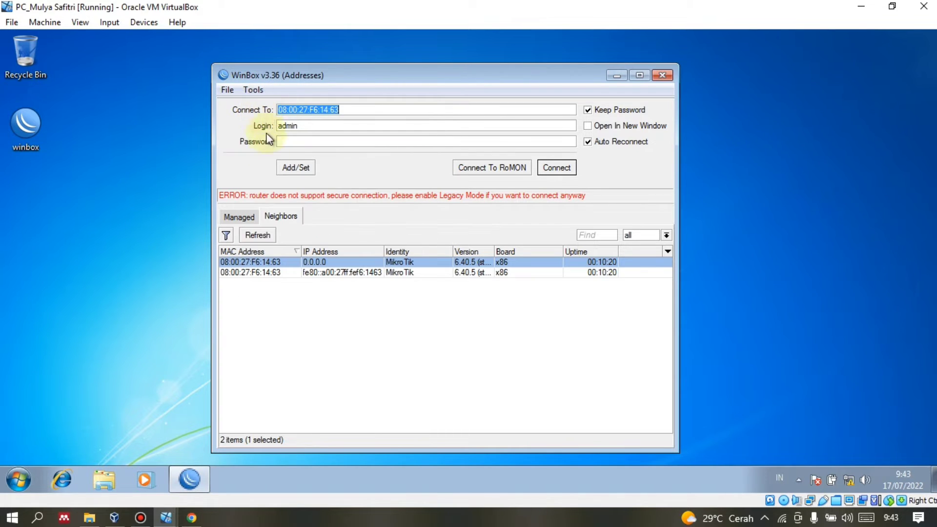
left_click(250, 235)
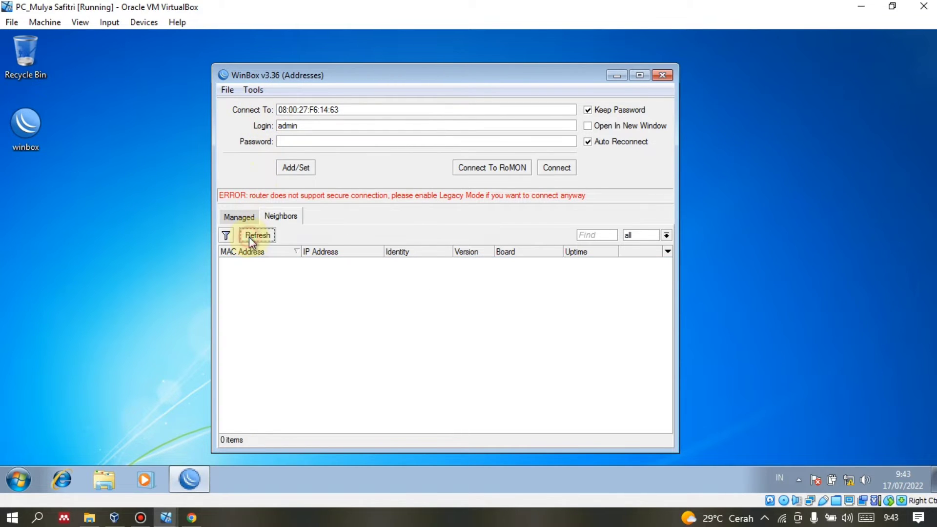
left_click(249, 262)
left_click(556, 168)
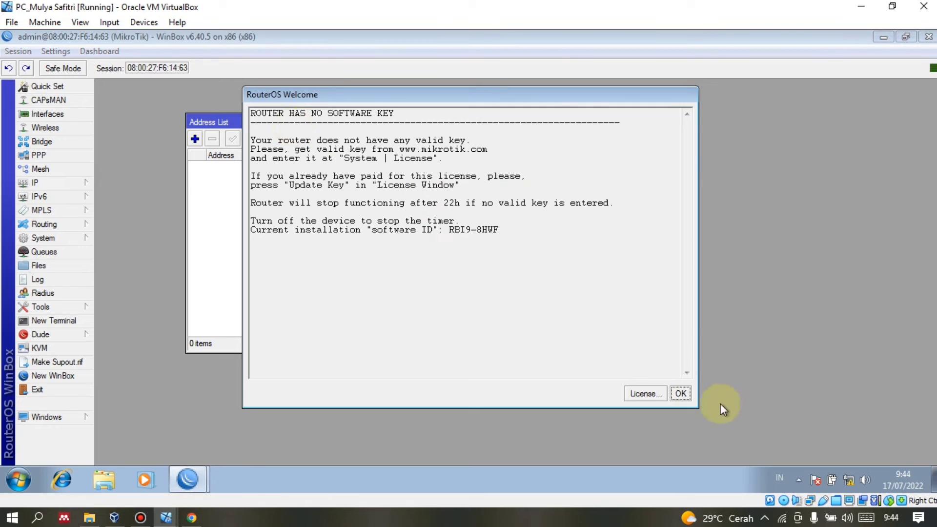
Dismiss the software key notice and empty Address List, then open System > Identity.
left_click(680, 393)
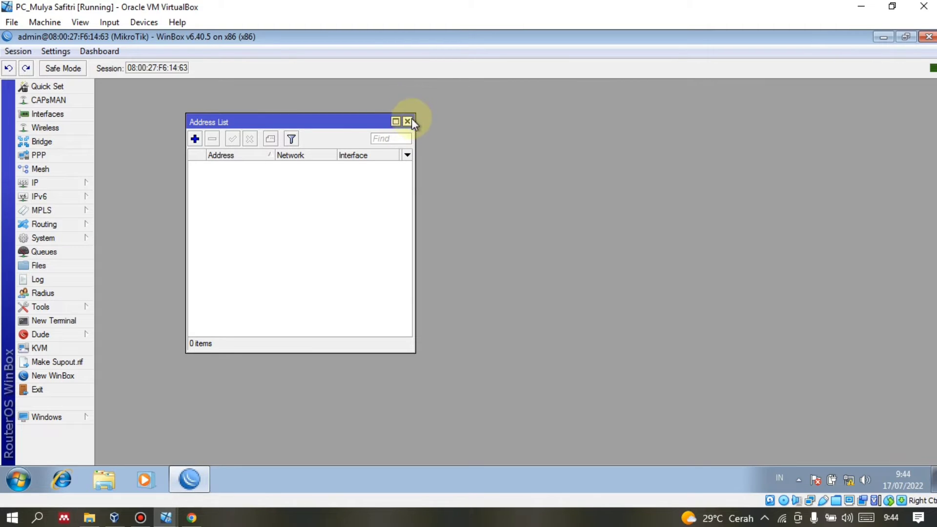
left_click(406, 122)
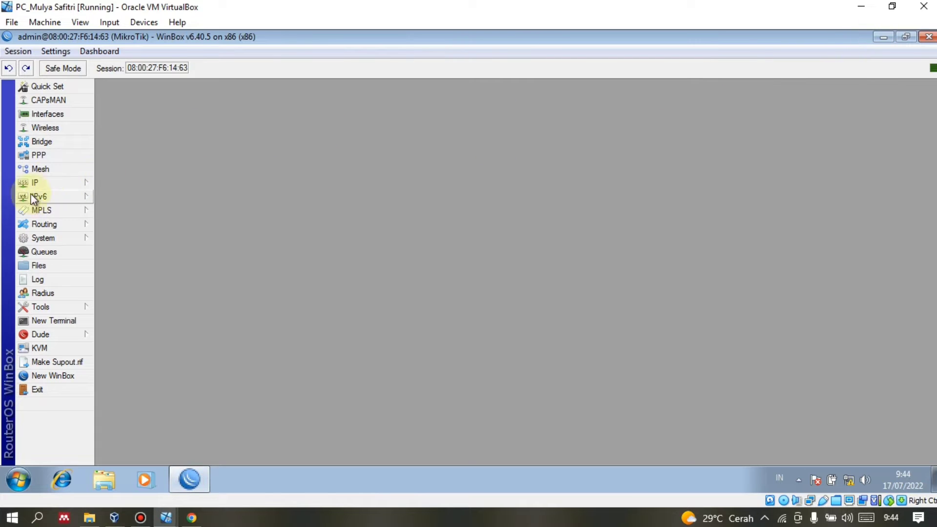
left_click(51, 182)
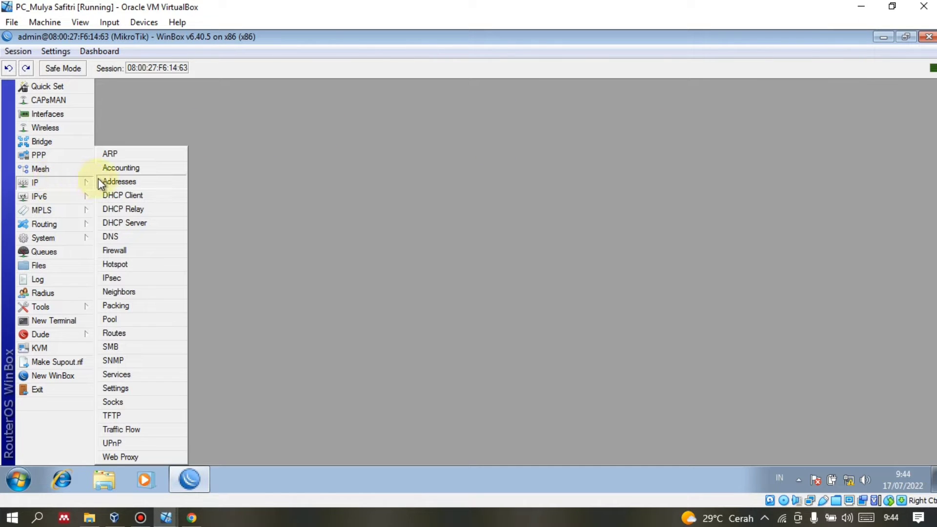
left_click(401, 213)
left_click(61, 239)
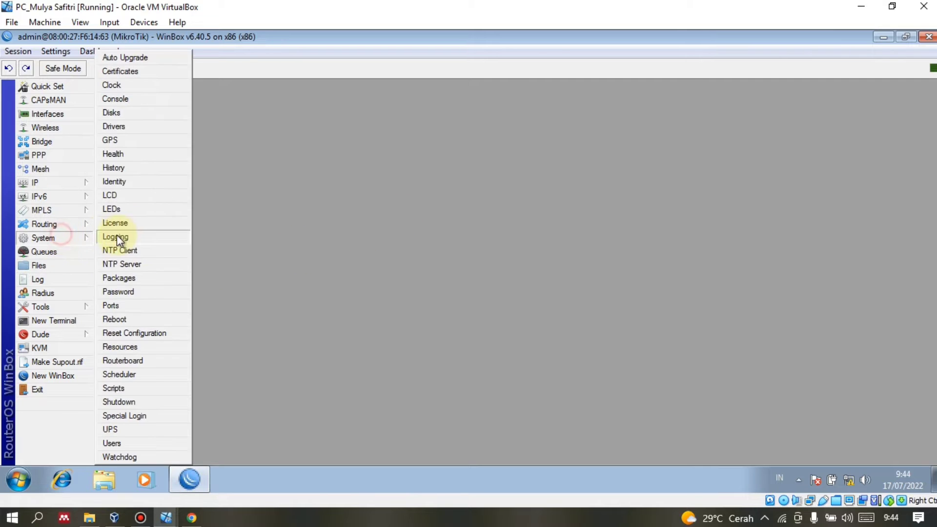
left_click(133, 185)
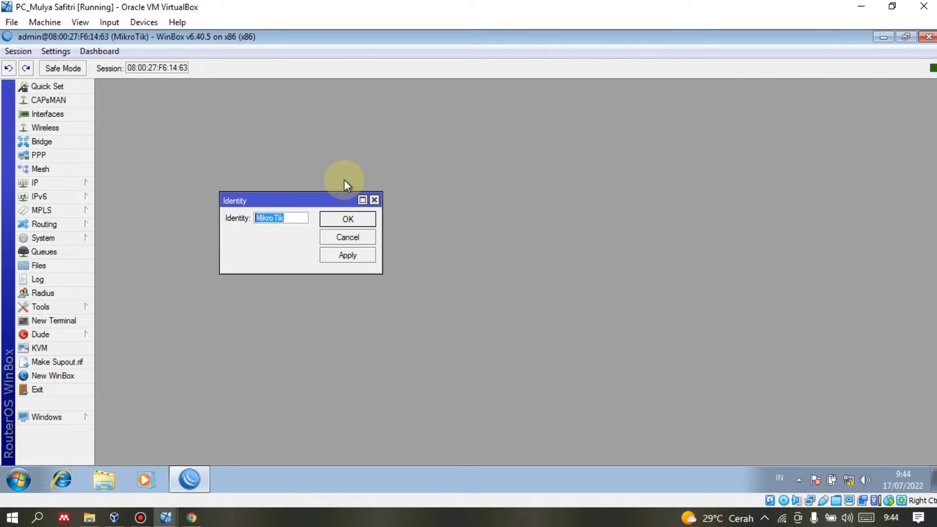
Change the router identity from MikroTik to R_INET and apply it.
key("BackSpace")
type("R_INET")
left_click(336, 254)
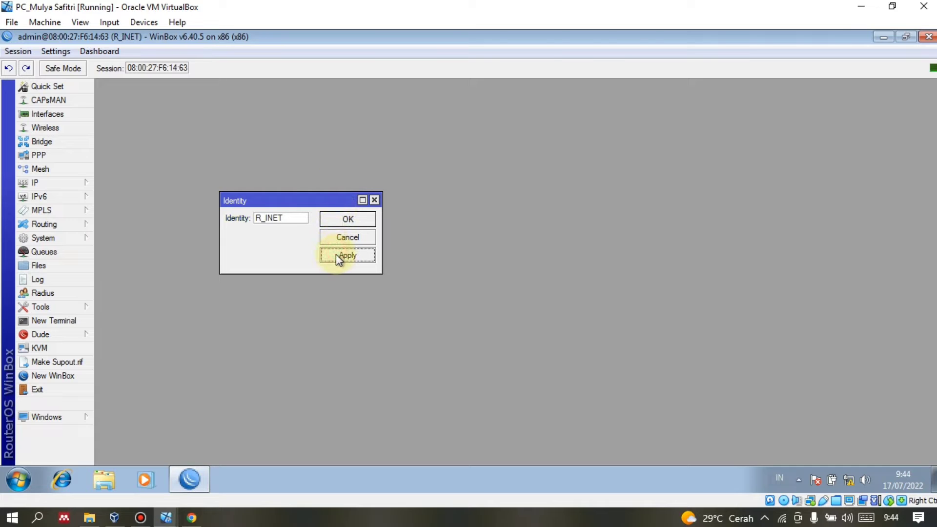
left_click(339, 220)
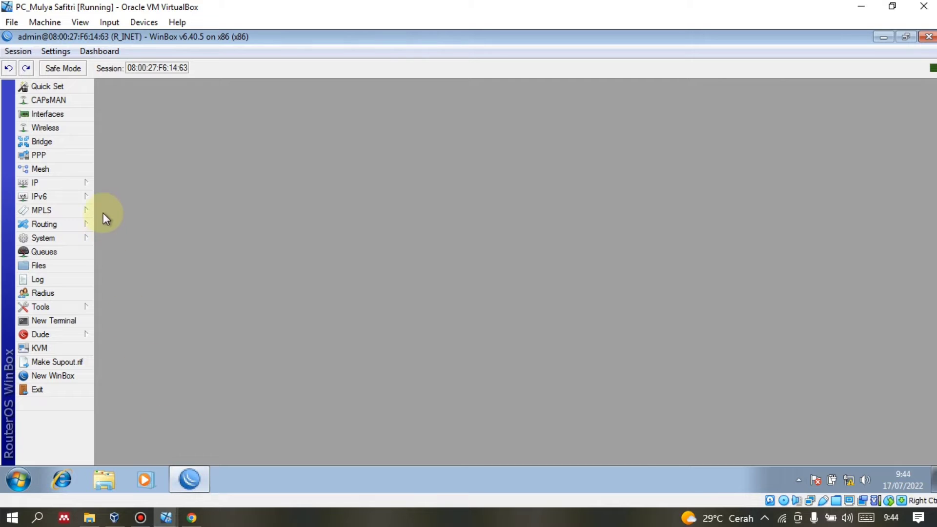
Open IP > Addresses and add a new address entry, prefilled 0.0.0.0 on ether1.
left_click(76, 241)
left_click(380, 217)
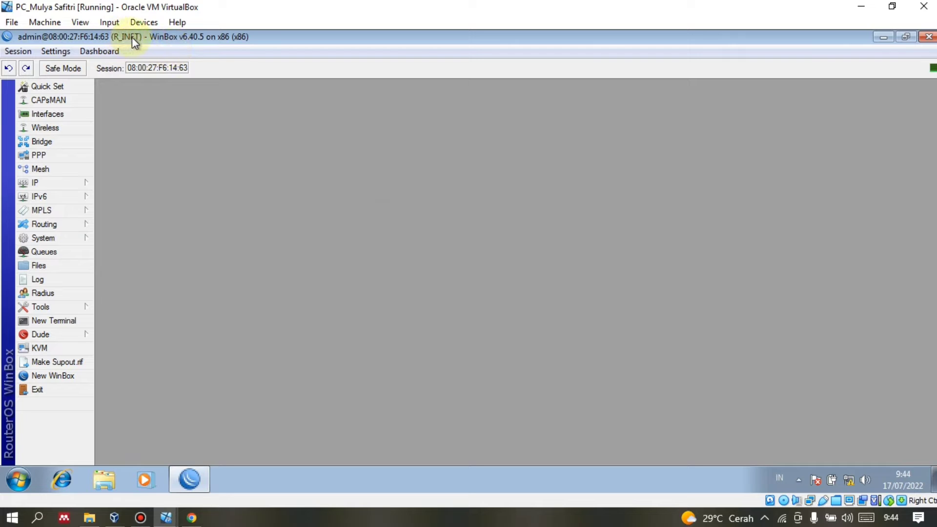
left_click(68, 182)
left_click(106, 183)
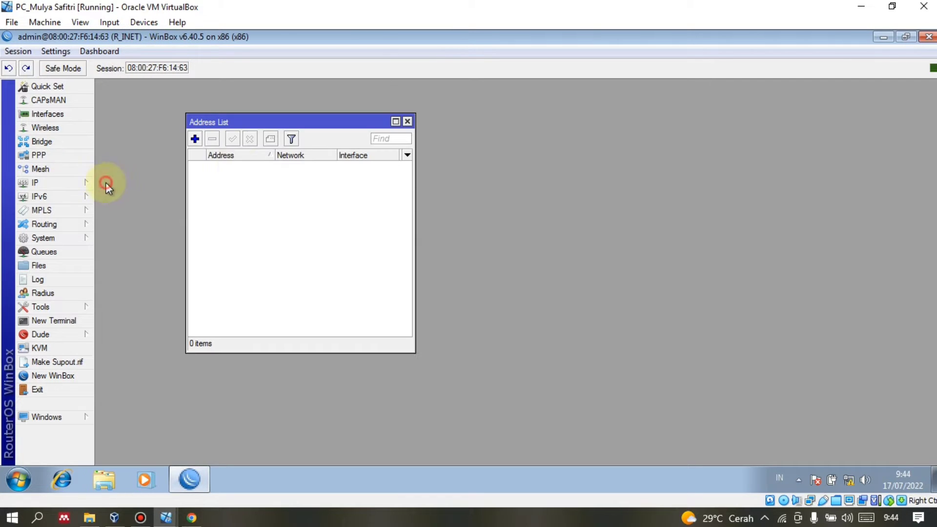
left_click(195, 139)
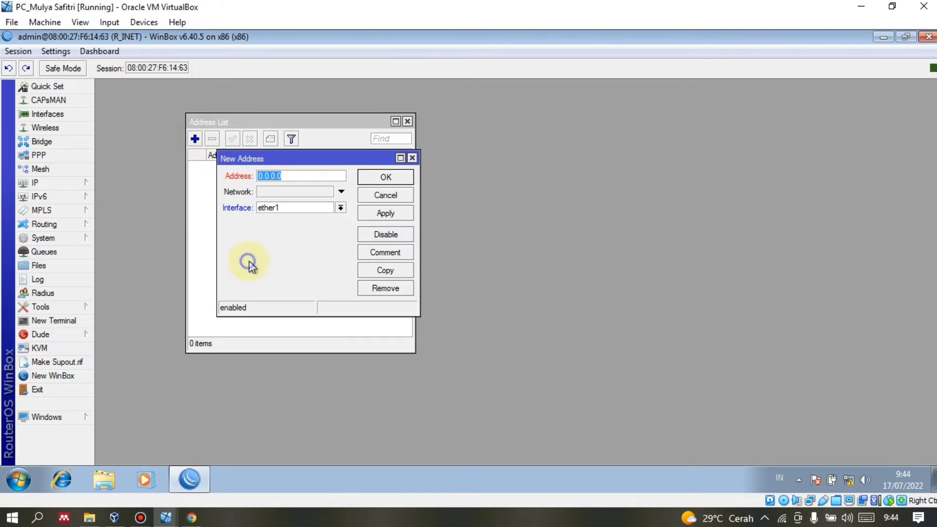
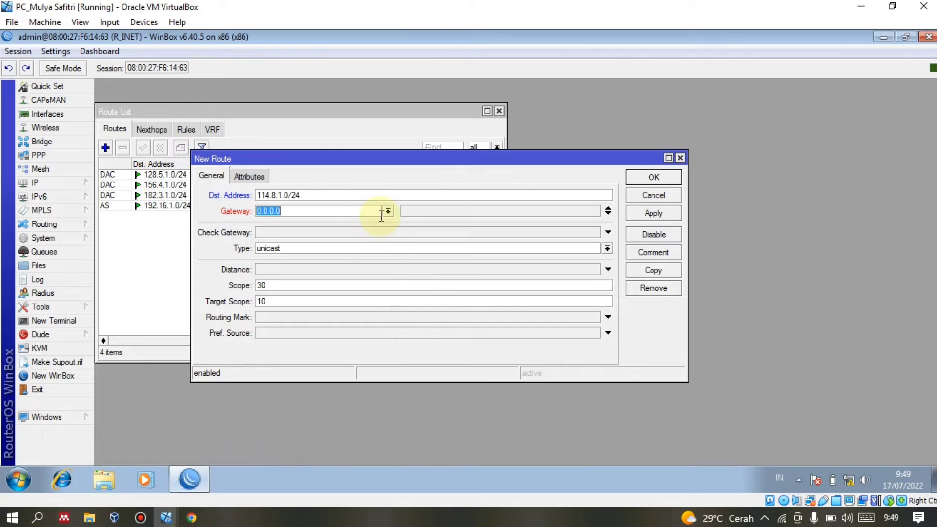
Enter gateway 182.3.1.99 and save the route to 114.8.1.0/24.
type("182.3")
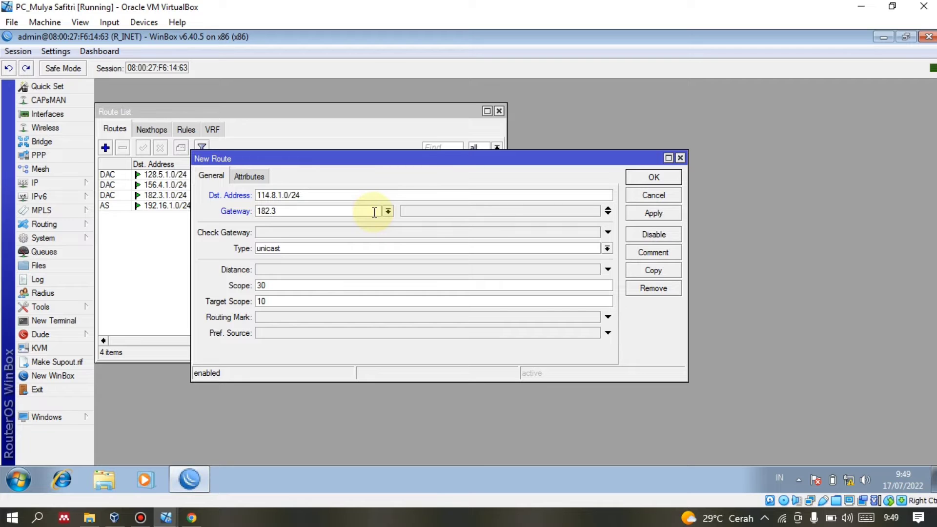
type(".1.99")
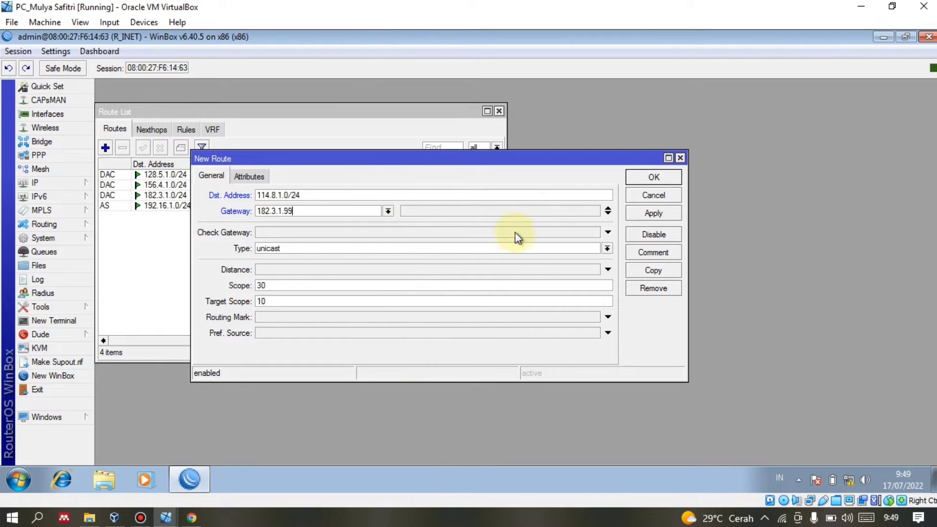
left_click(650, 211)
left_click(650, 178)
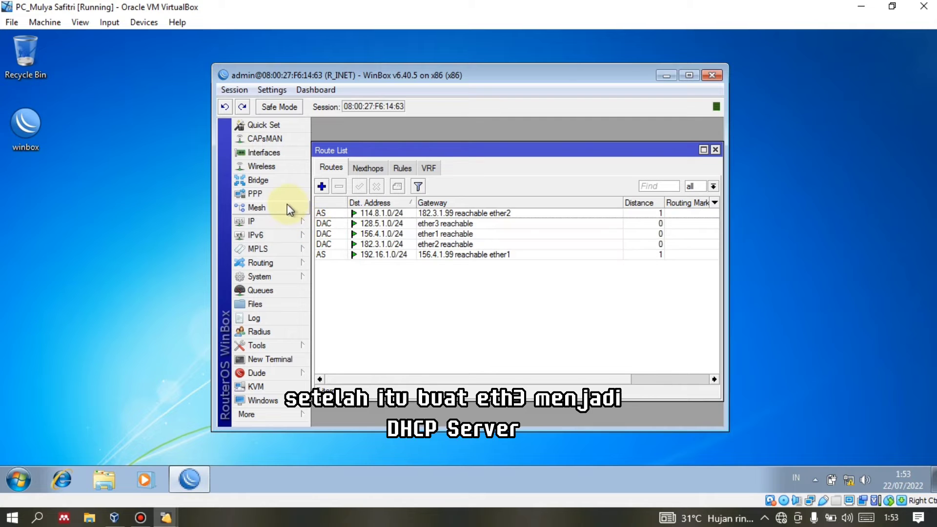
Start DHCP Setup on ether3, accepting network 128.5.1.0/24 and gateway 128.5.1.100.
left_click(280, 220)
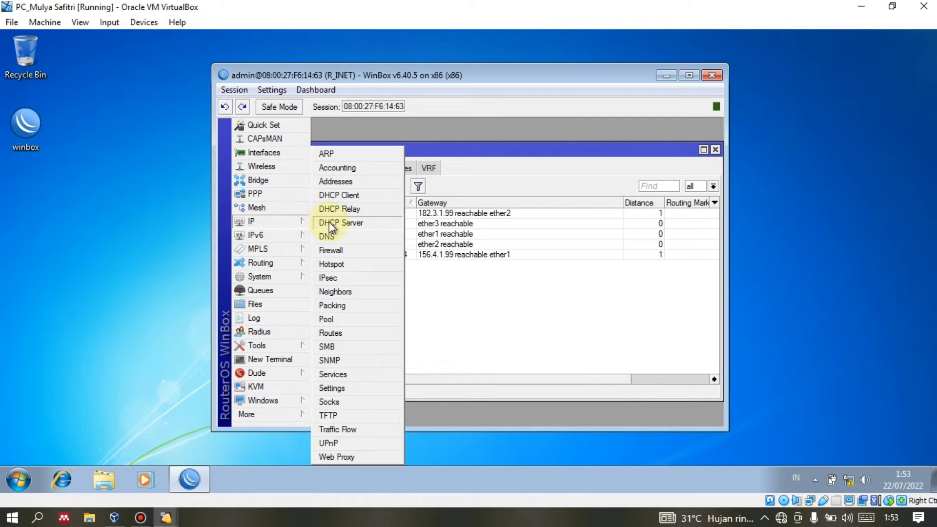
left_click(329, 222)
left_click(476, 200)
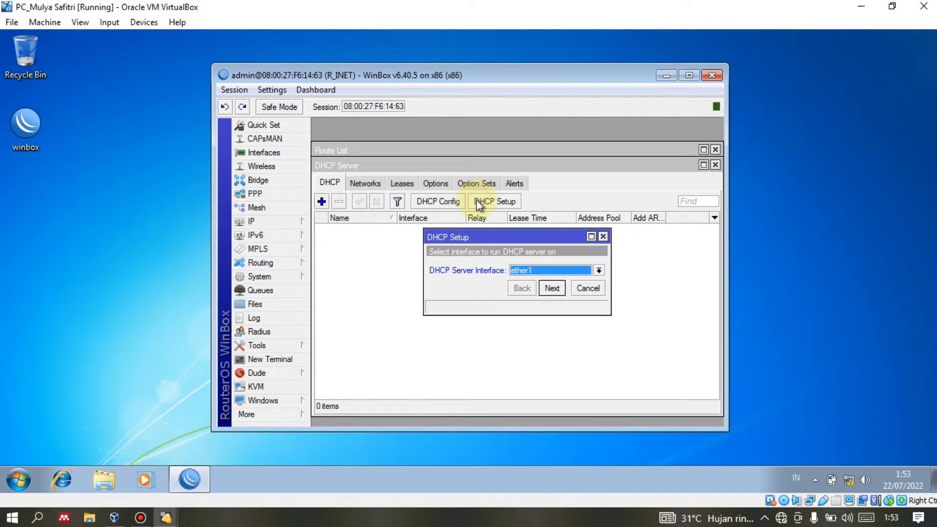
left_click(556, 268)
left_click(557, 290)
left_click(552, 289)
left_click(551, 288)
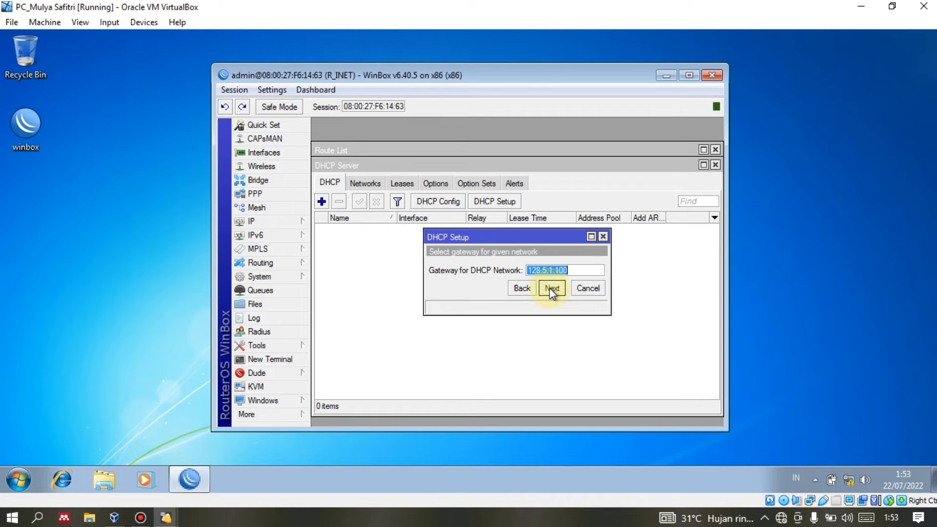
left_click(551, 289)
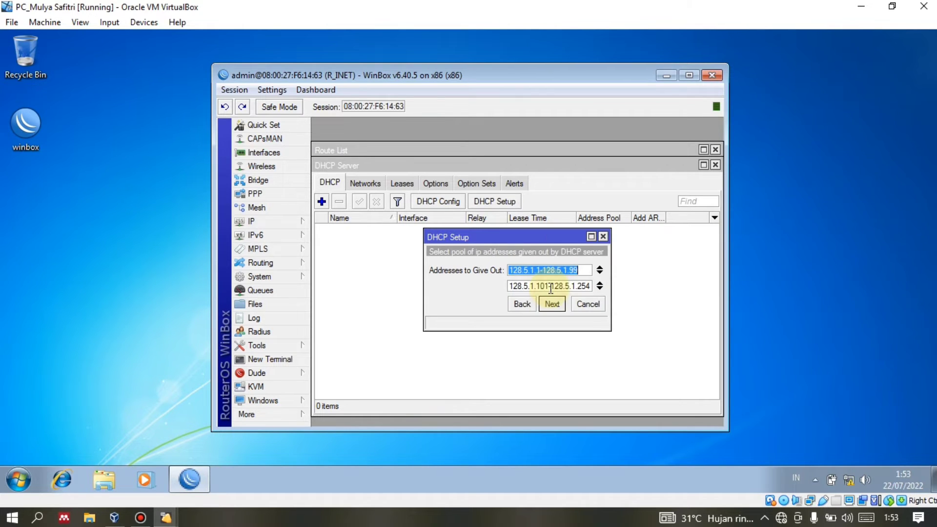
Trim the address pool range, accept the DNS and lease-time defaults, and finish the setup.
left_click(599, 282)
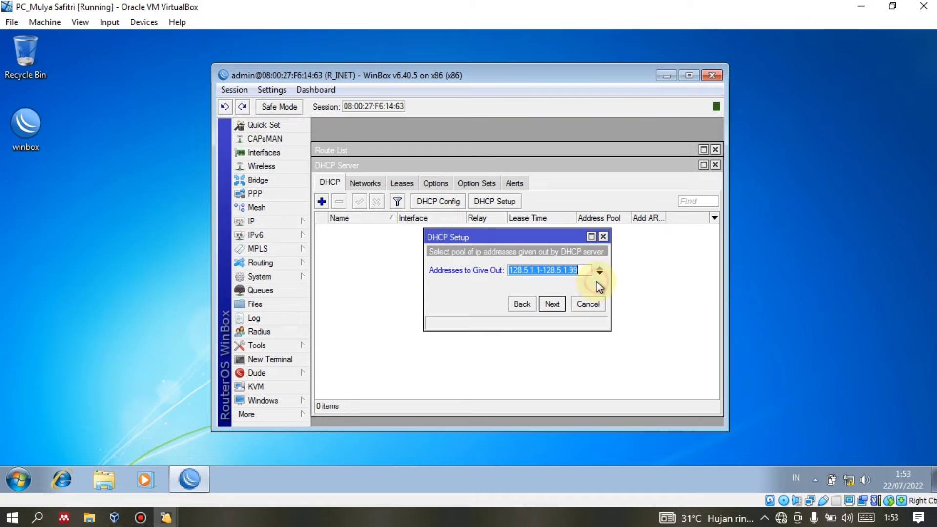
left_click(539, 270)
type("9")
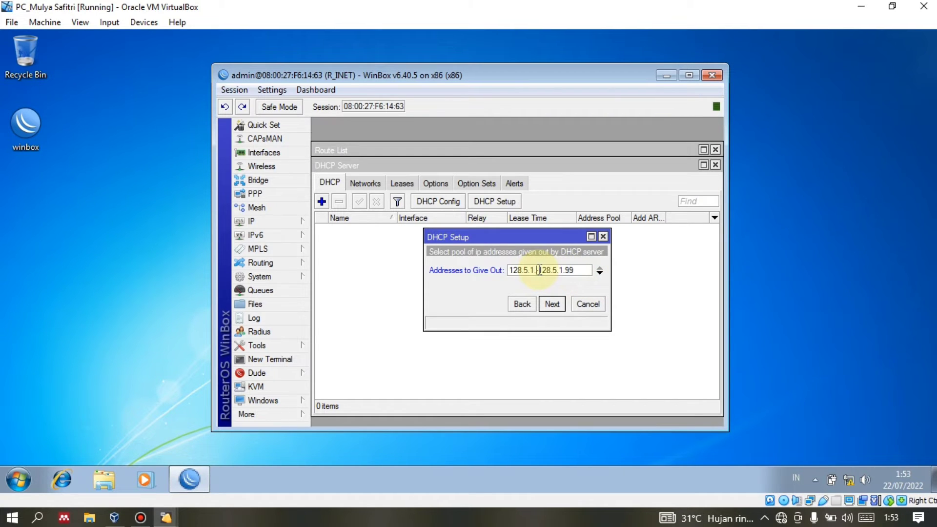
key("BackSpace")
key("BackSpace")
type("98")
left_click(543, 302)
left_click(545, 303)
left_click(545, 303)
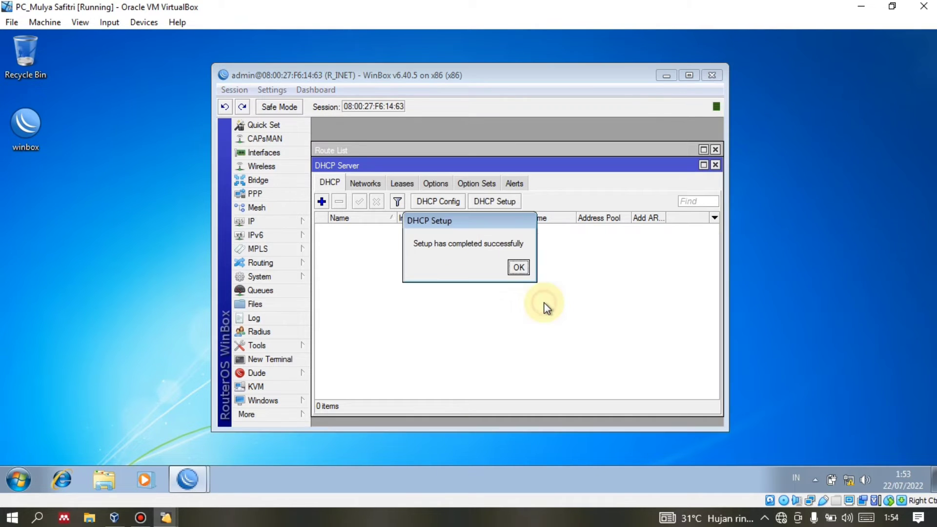
left_click(517, 267)
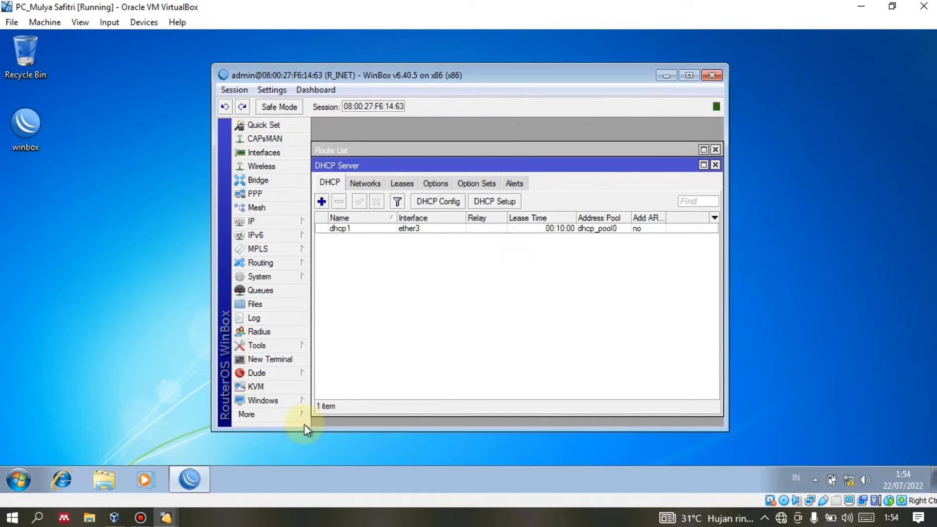
Set Local Area Connection IPv4 to obtain both IP address and DNS automatically.
double_click(839, 476)
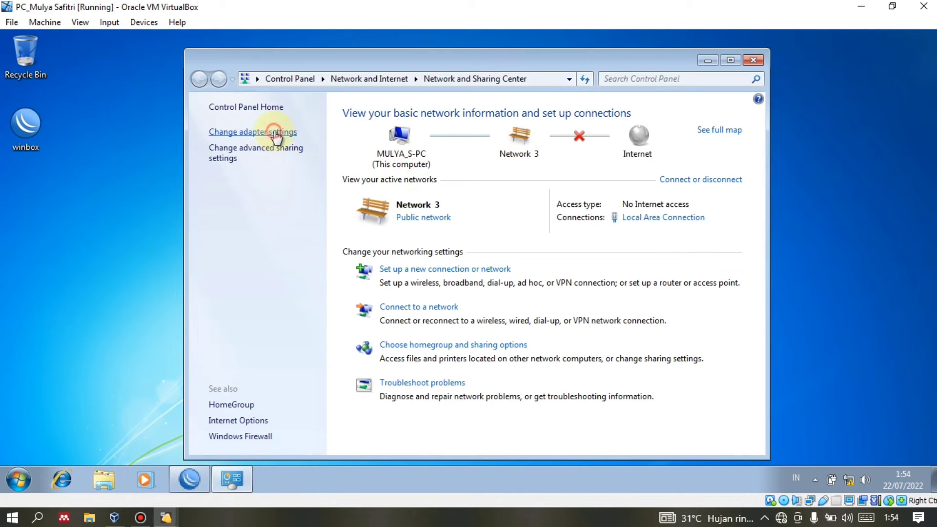
left_click(276, 132)
double_click(315, 138)
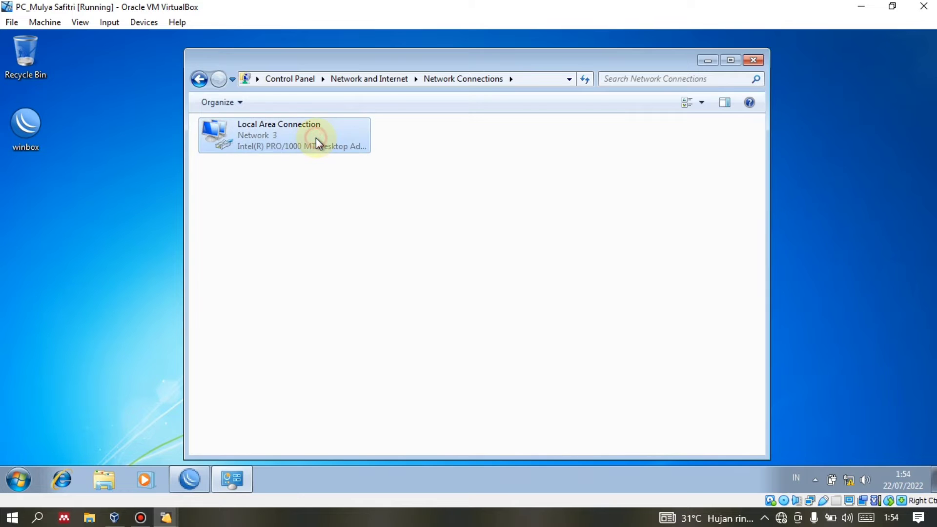
left_click(400, 367)
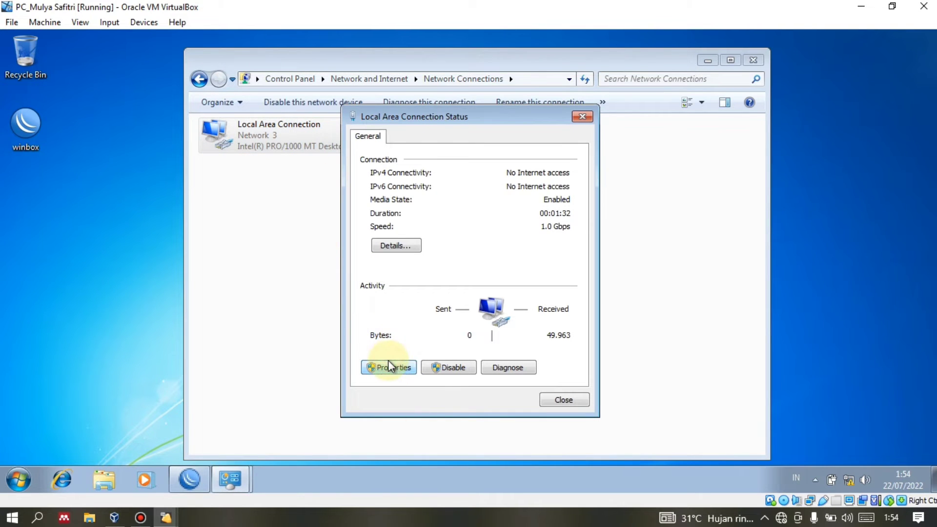
left_click(383, 368)
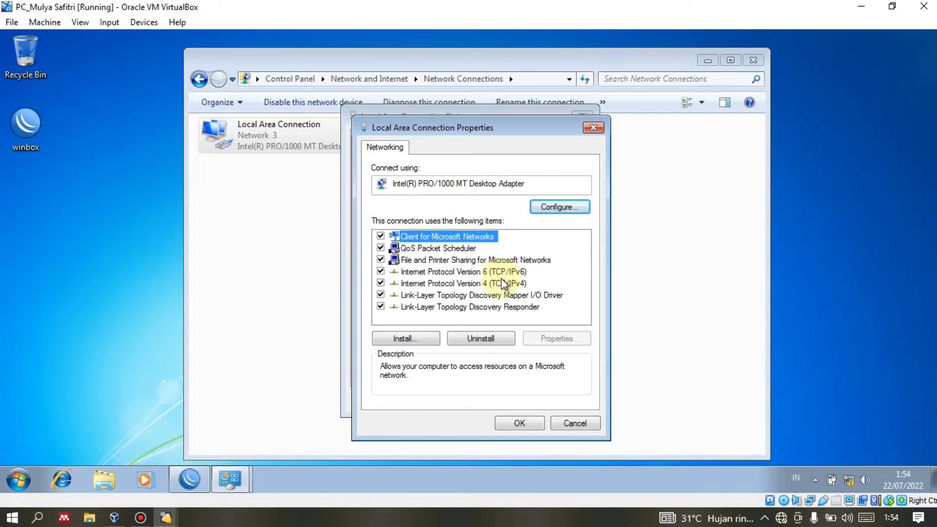
double_click(503, 283)
left_click(479, 241)
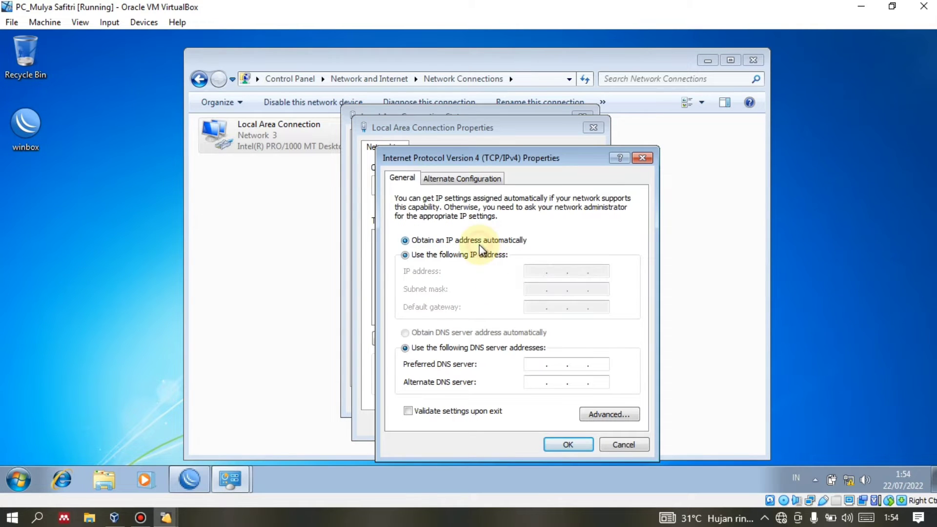
left_click(472, 332)
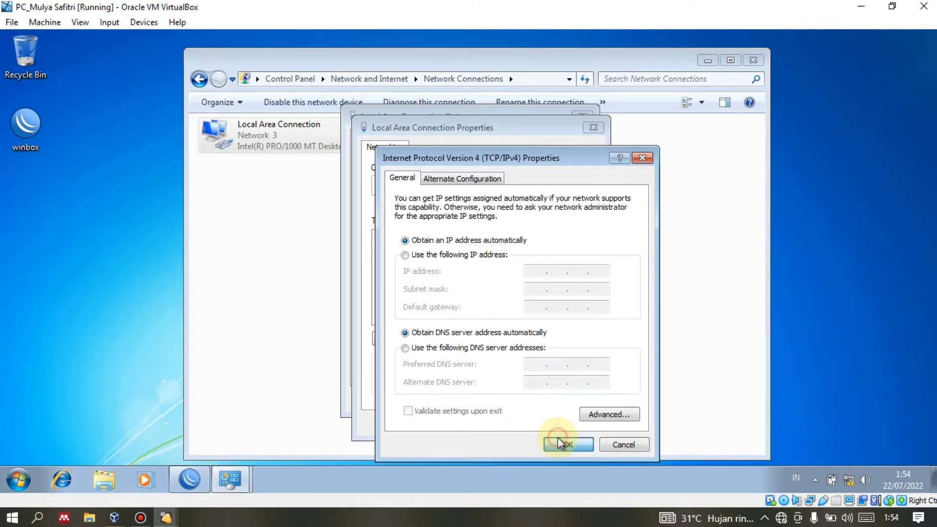
left_click(557, 439)
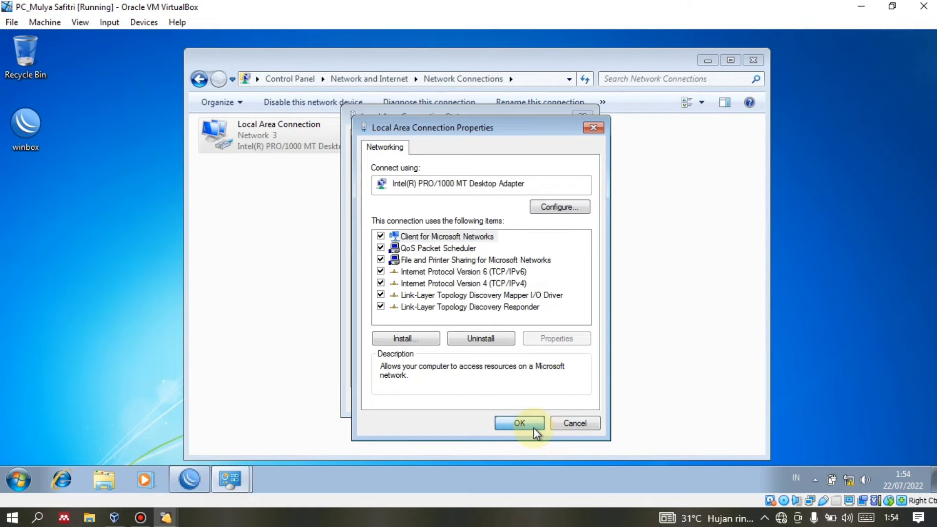
left_click(519, 423)
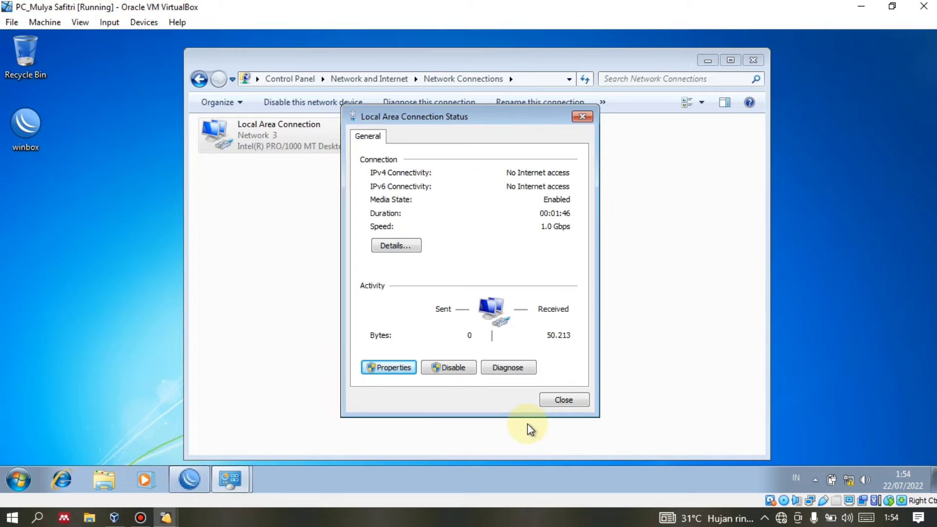
Check the connection details to confirm the DHCP-assigned address 128.5.1.99.
left_click(401, 245)
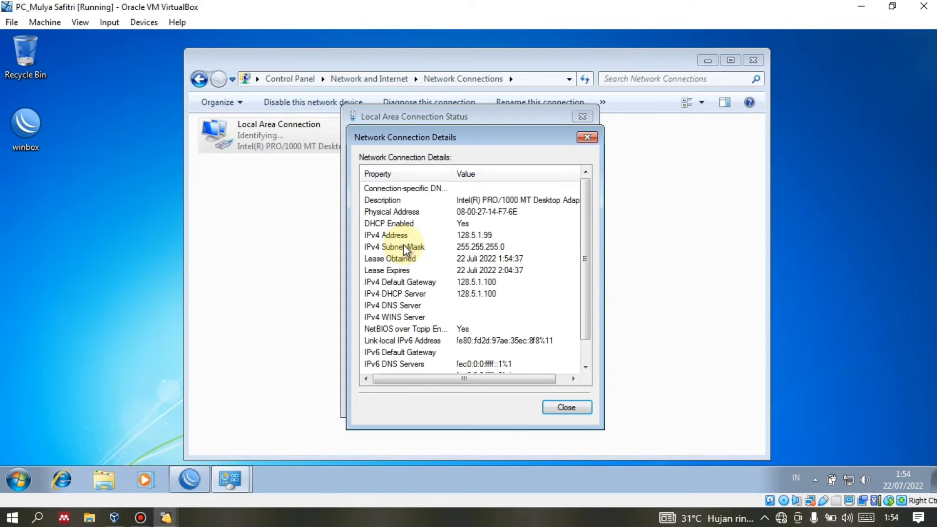
left_click(585, 139)
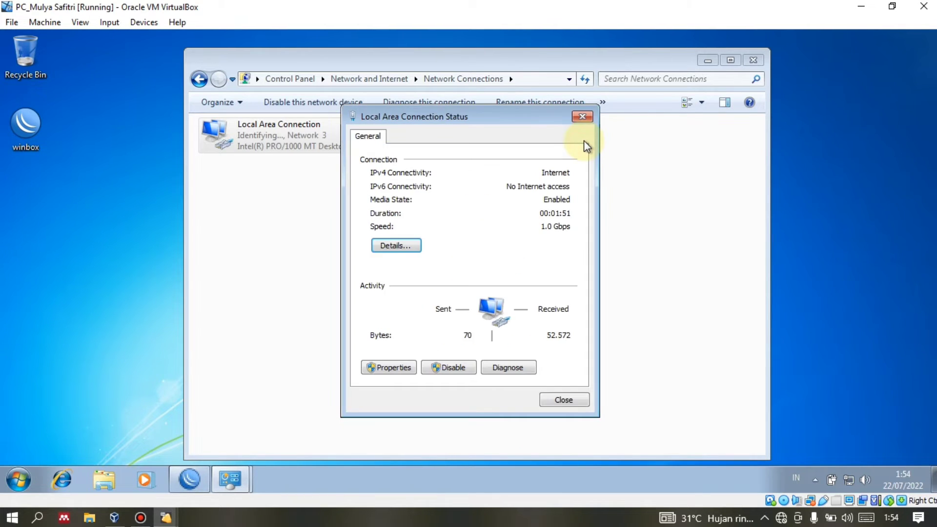
left_click(403, 246)
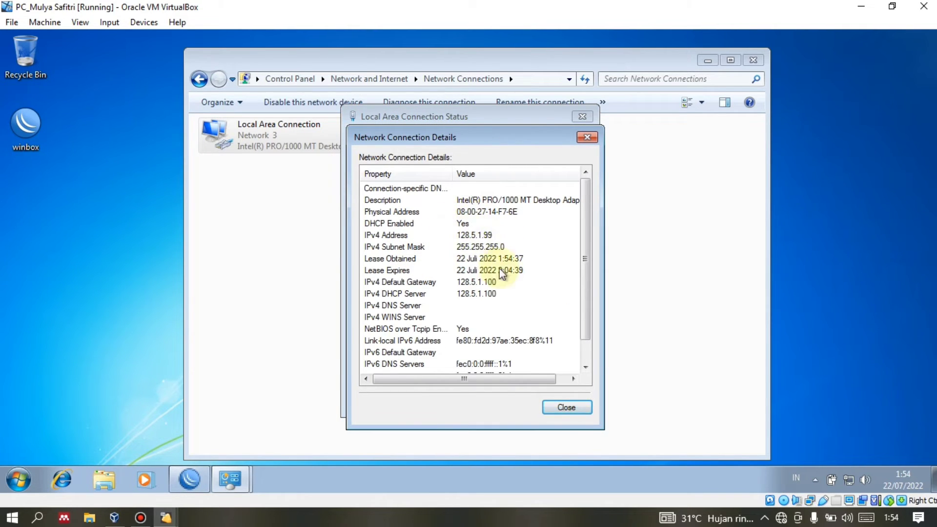
left_click(548, 411)
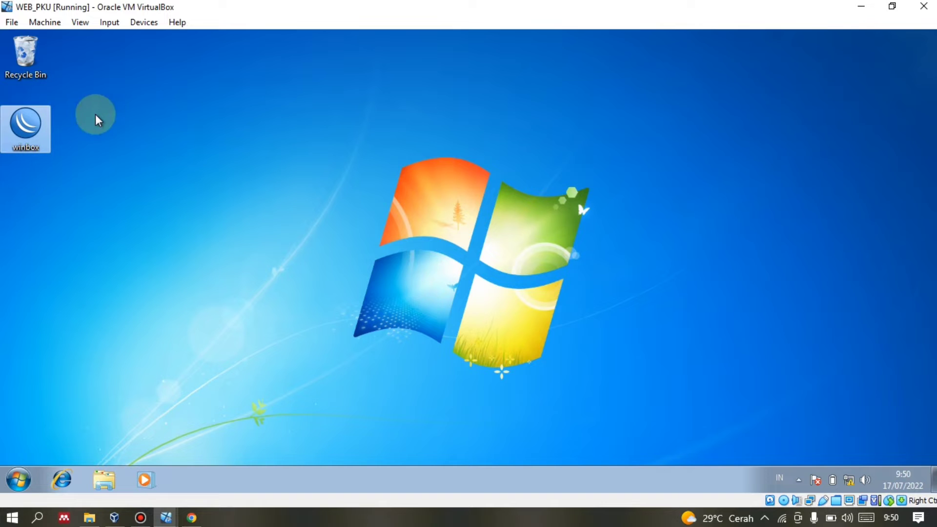
Launch WinBox, connect to the discovered MikroTik router, and dismiss the software key notice.
double_click(40, 125)
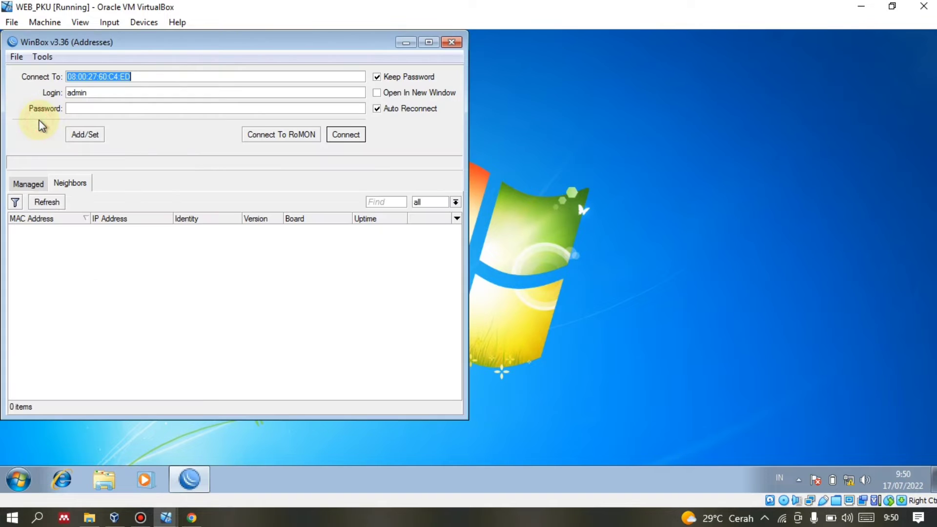
left_click_drag(166, 49, 340, 70)
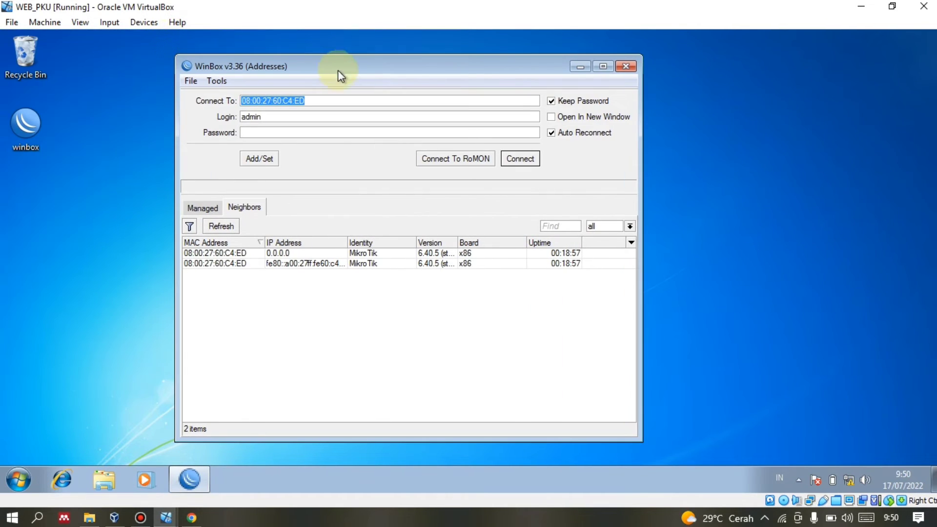
left_click(222, 84)
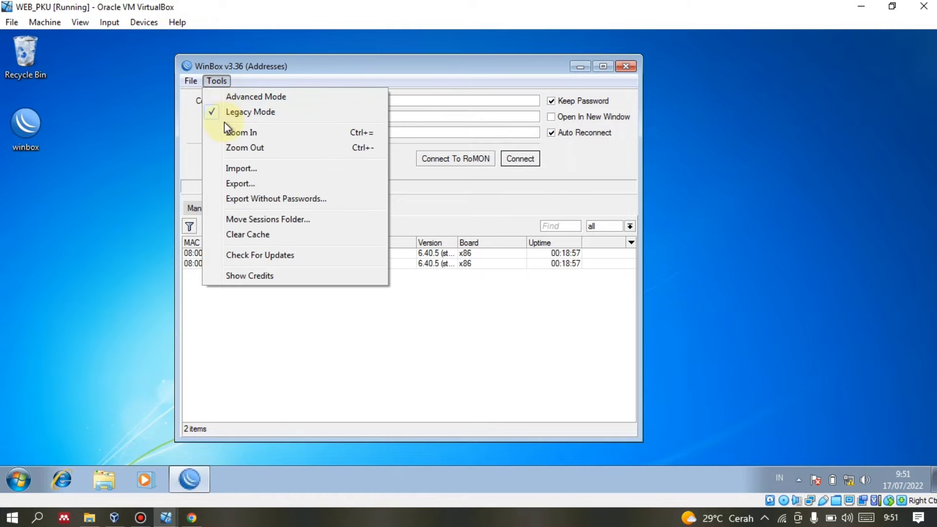
left_click(184, 217)
left_click(210, 263)
left_click(328, 251)
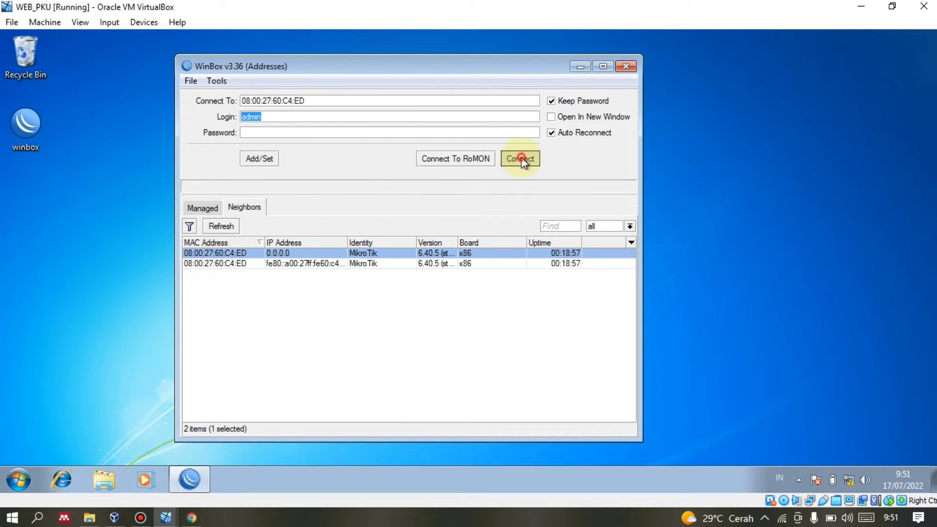
left_click(520, 159)
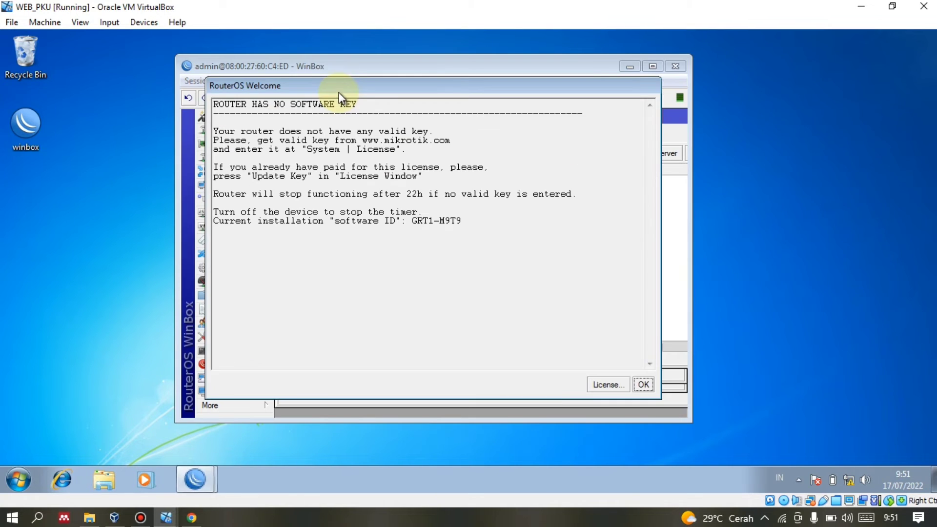
left_click(643, 385)
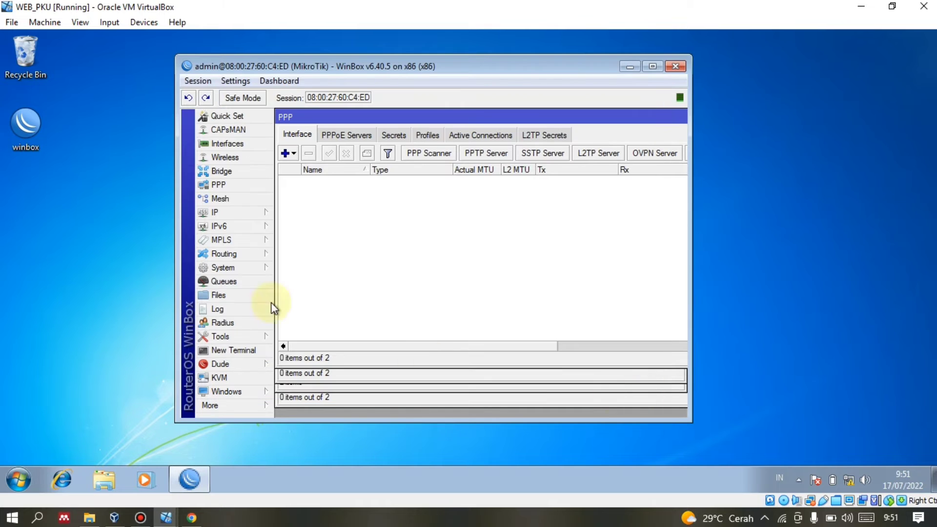
Maximize WinBox, close the PPP, Bridge, Interface and Wireless windows, and show IP Addresses.
left_click(654, 66)
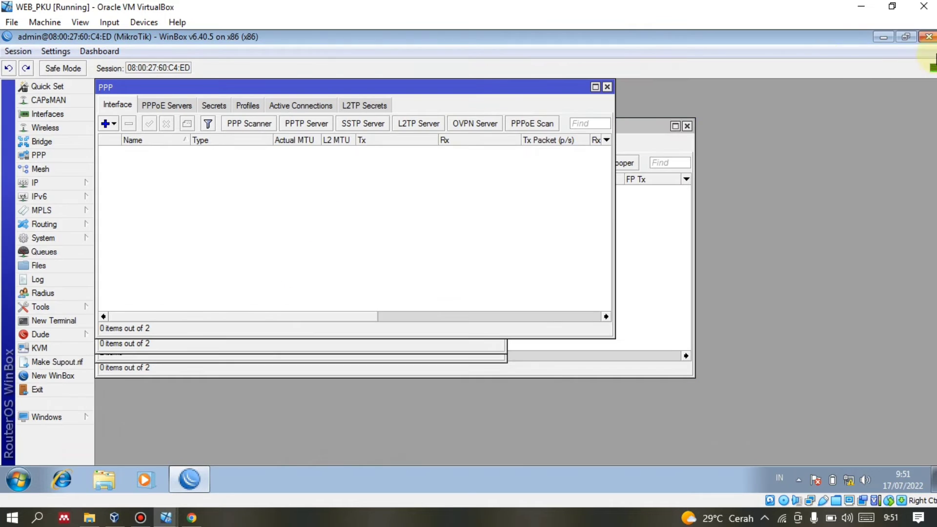
left_click(607, 88)
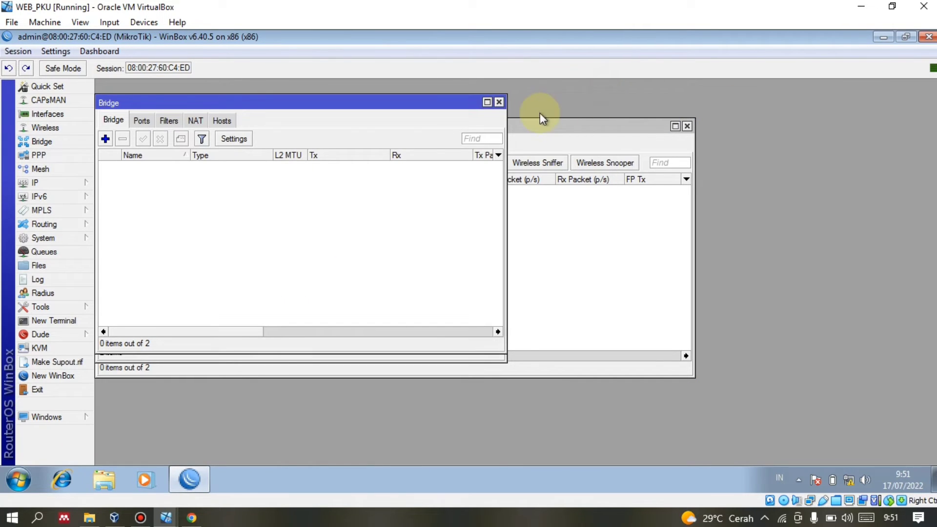
left_click(498, 102)
left_click(499, 111)
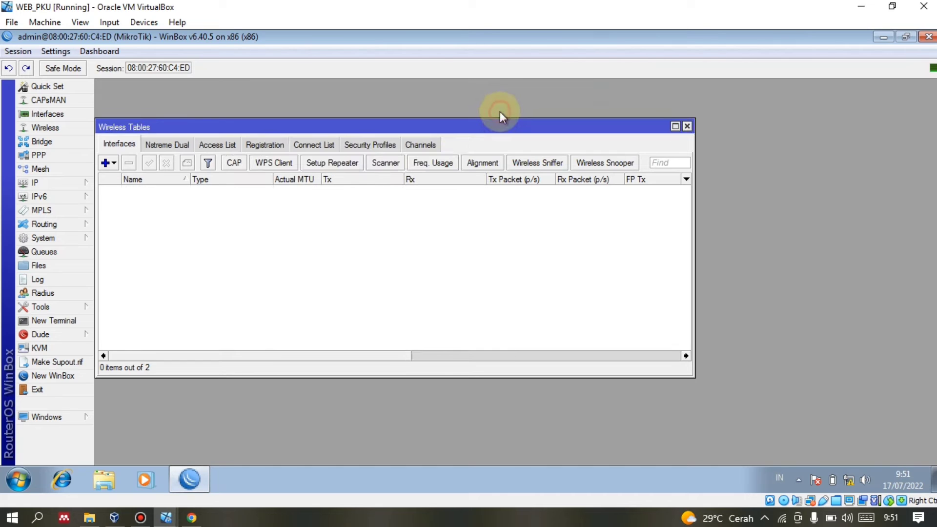
left_click(687, 125)
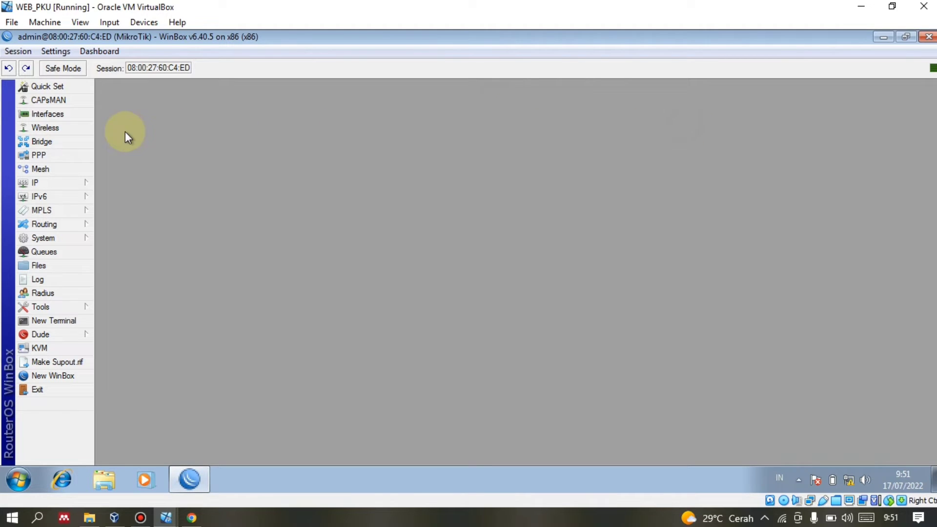
left_click(49, 182)
left_click(117, 182)
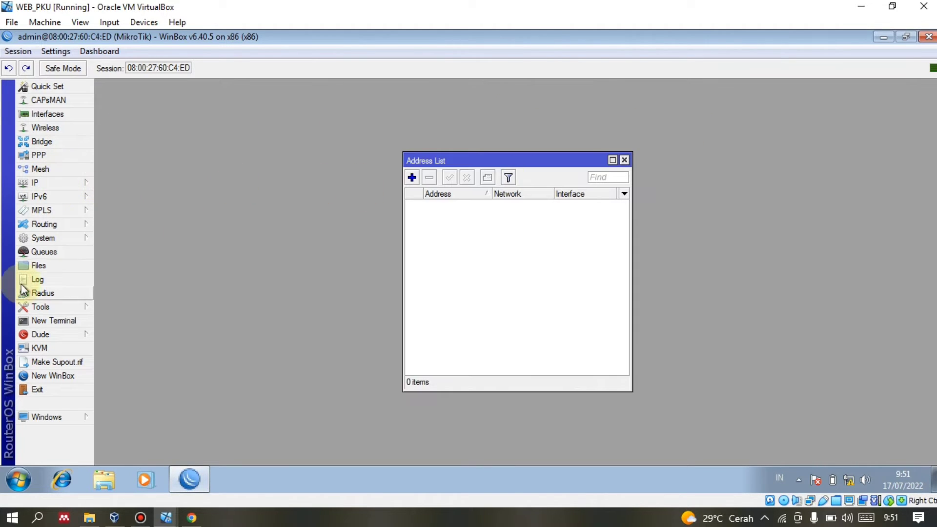
Change the router identity from MikroTik to R_PKU and apply it.
left_click(40, 239)
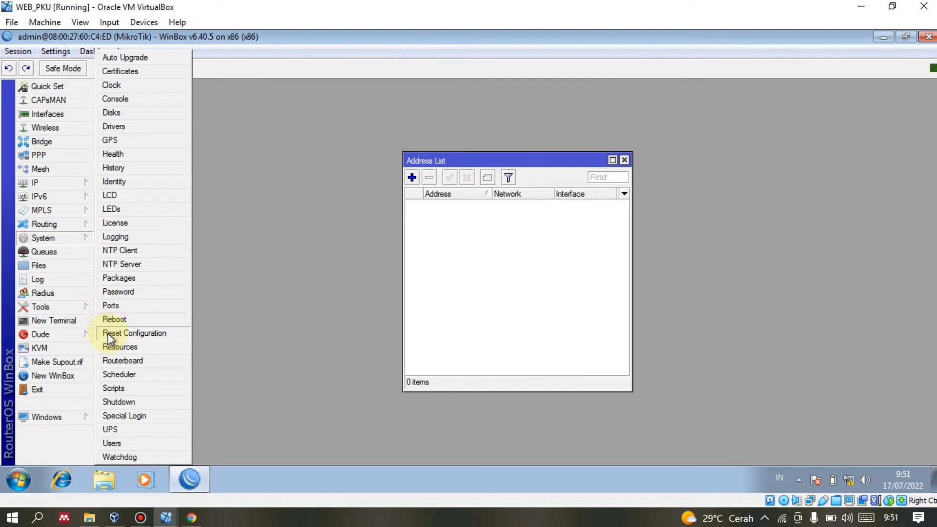
left_click(136, 182)
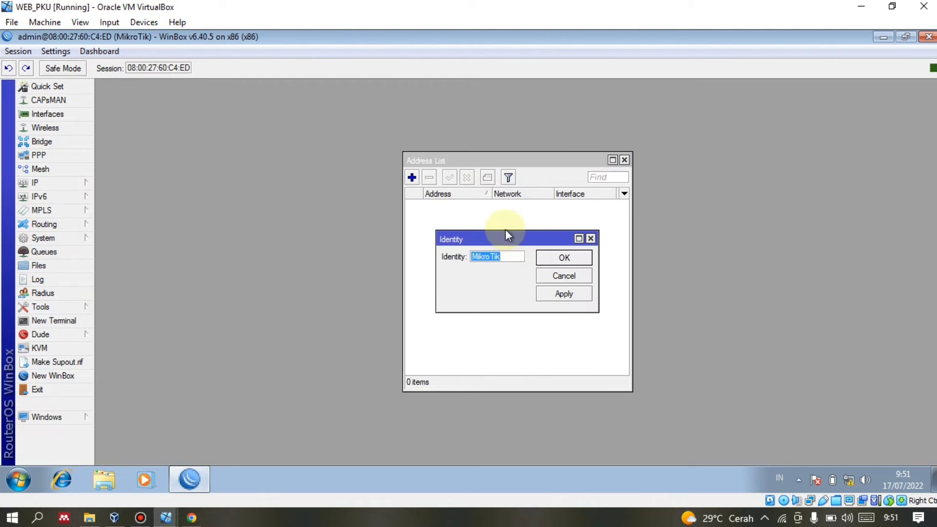
key("BackSpace")
type("R")
type("_PKU")
left_click(560, 294)
left_click(563, 258)
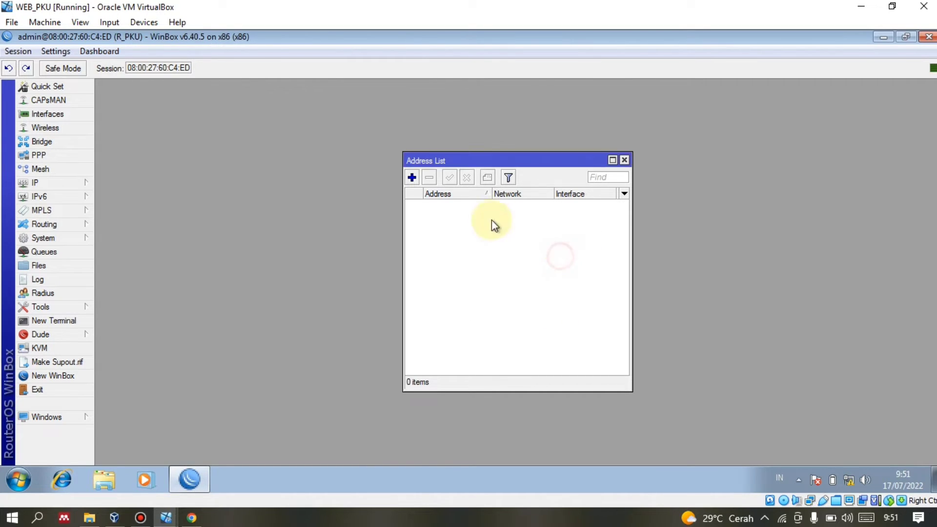
left_click(57, 187)
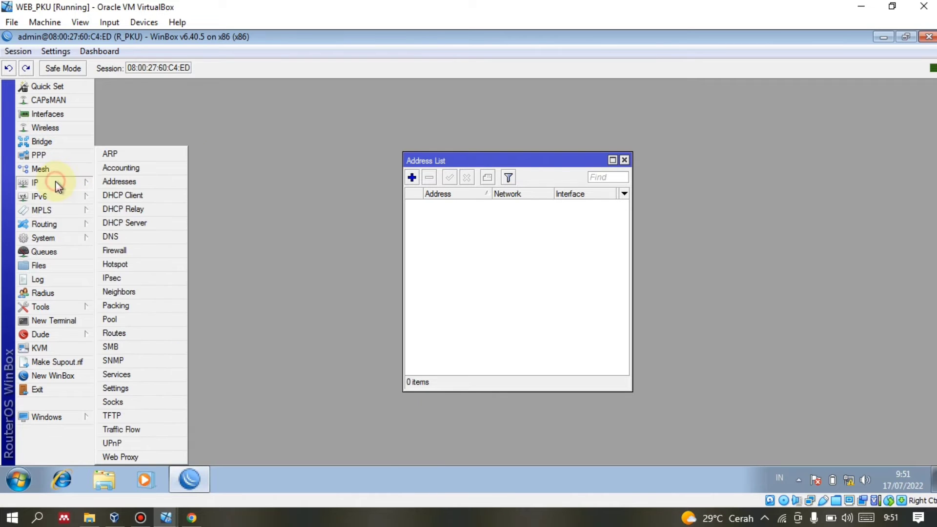
Add the address 192.16.1.99/24 on ether1.
left_click(421, 159)
left_click_drag(421, 158, 275, 138)
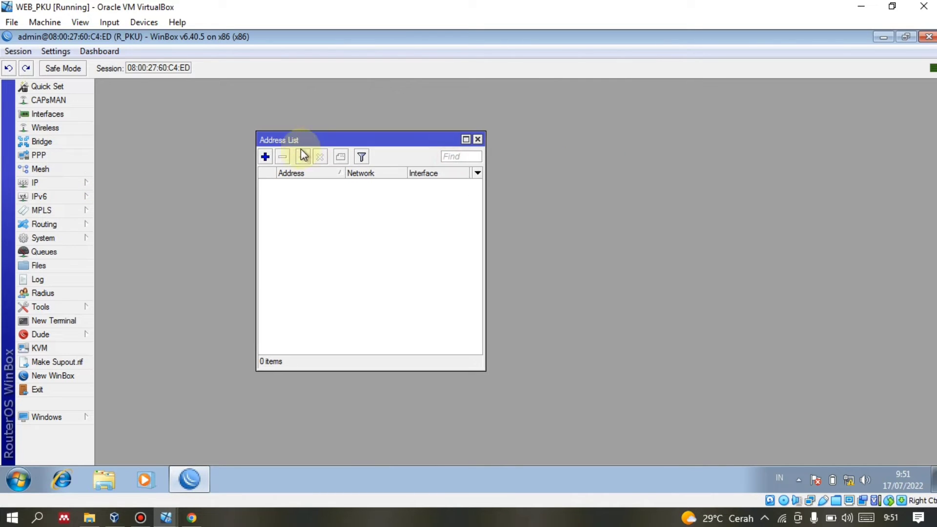
left_click(265, 157)
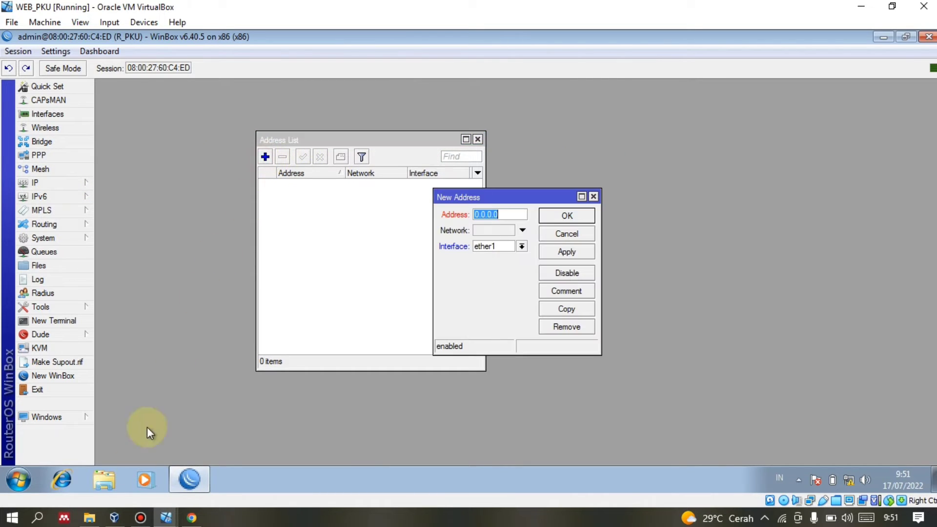
left_click(191, 517)
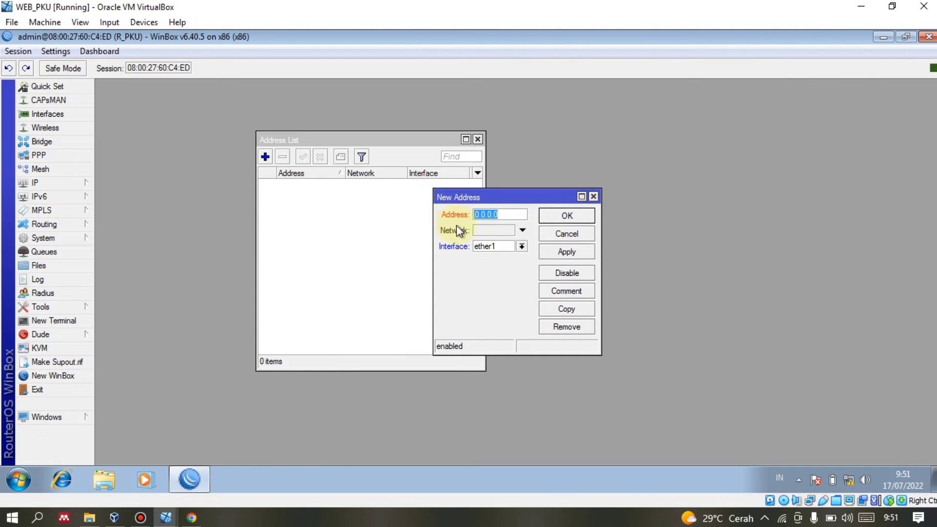
type("192")
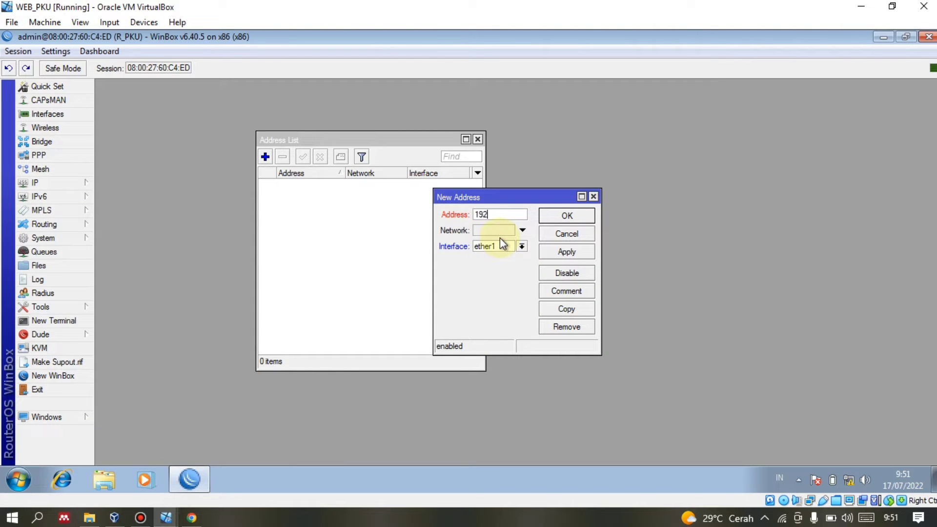
type(".16.1.99/24")
left_click(566, 251)
left_click(581, 218)
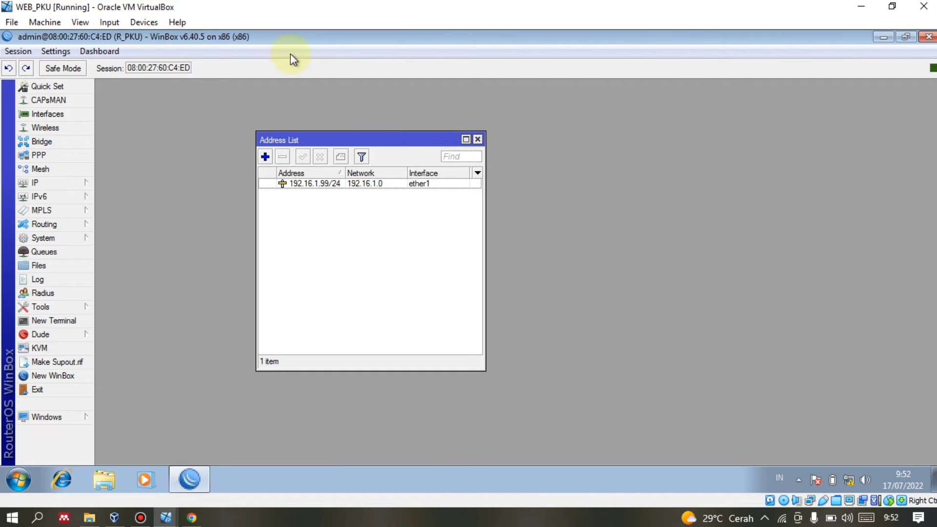
Add the address 156.4.1.99/24 on ether2.
left_click(264, 157)
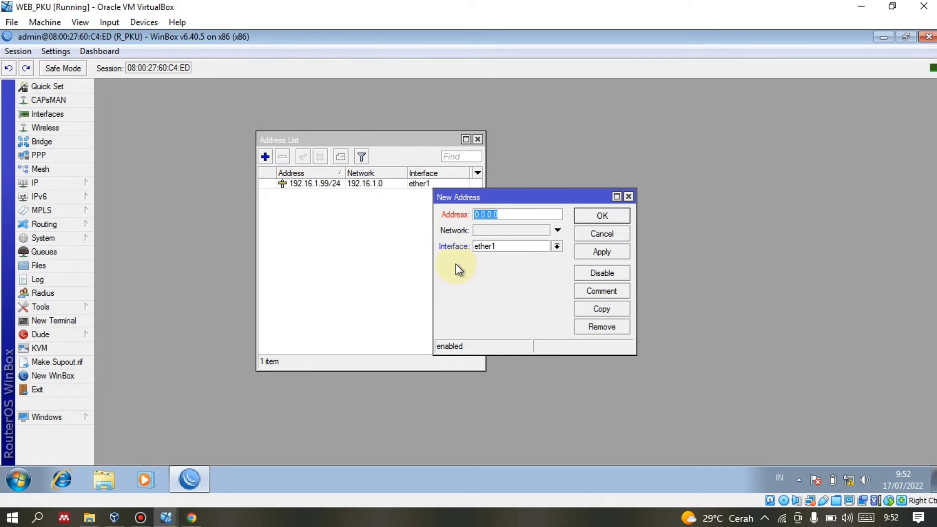
type("156.4.1.99/24")
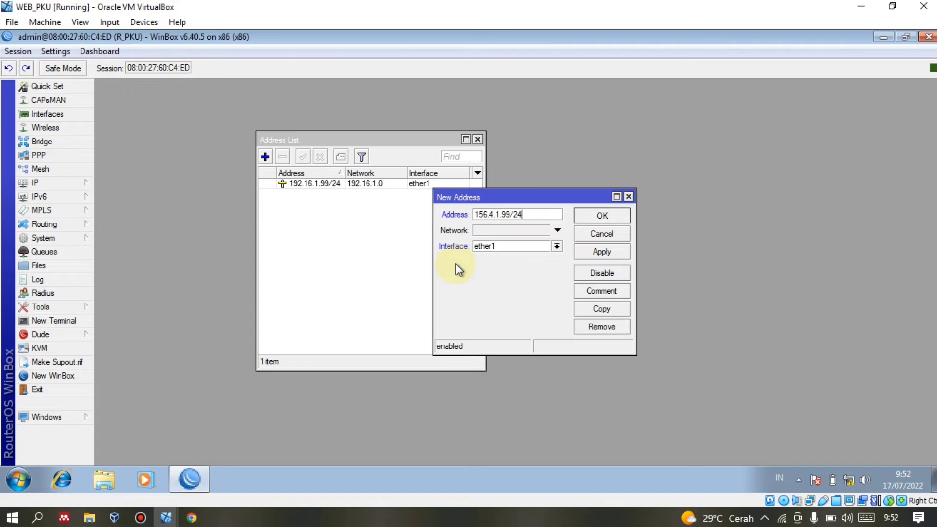
left_click(556, 246)
left_click(545, 264)
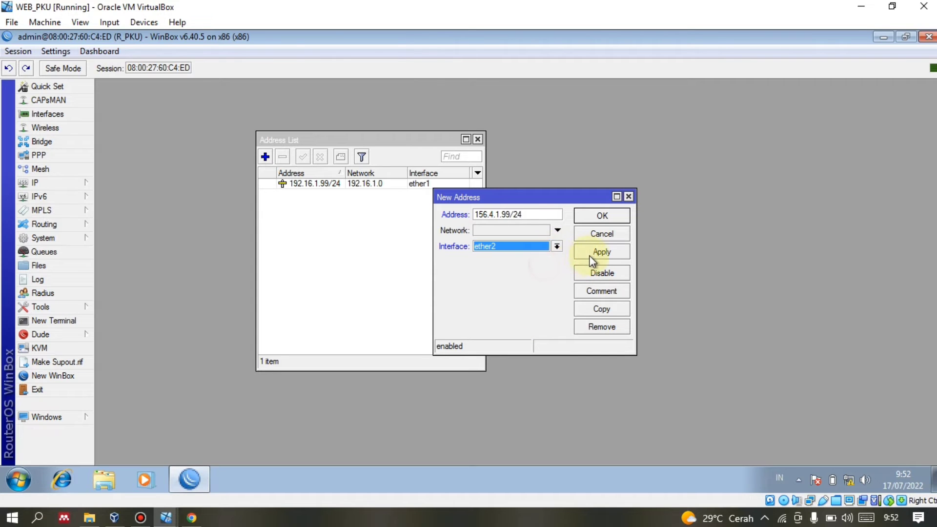
left_click(602, 251)
left_click(603, 217)
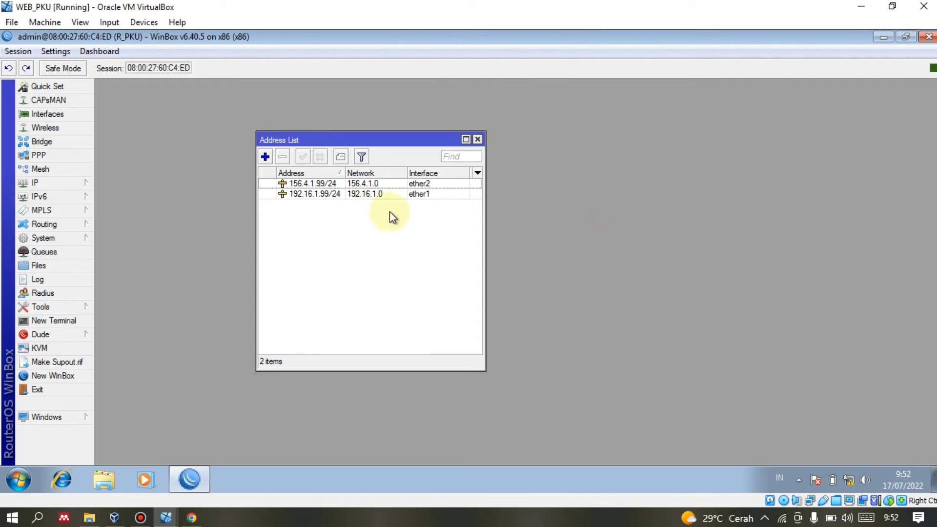
left_click(76, 187)
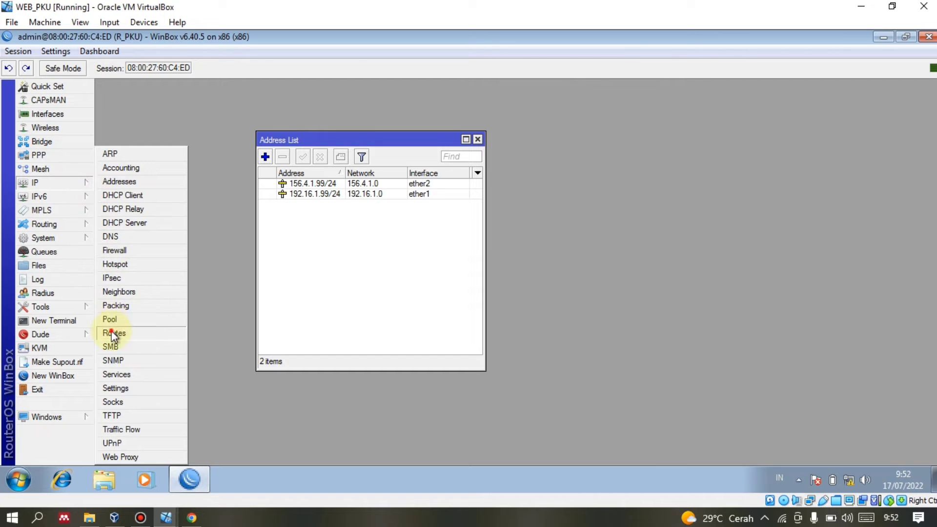
Add a default route 0.0.0.0/0 with gateway 156.4.1.100.
left_click(113, 334)
left_click_drag(413, 151, 481, 145)
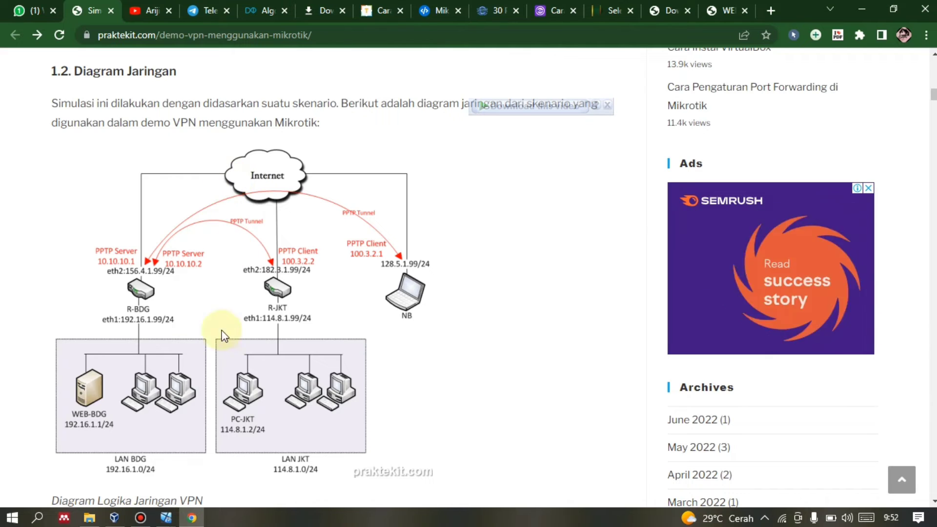
left_click(193, 519)
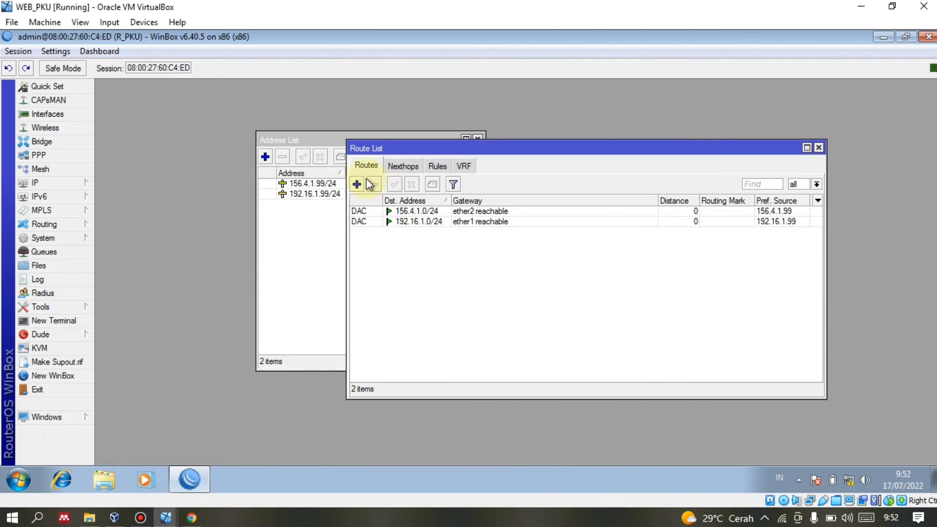
left_click(356, 183)
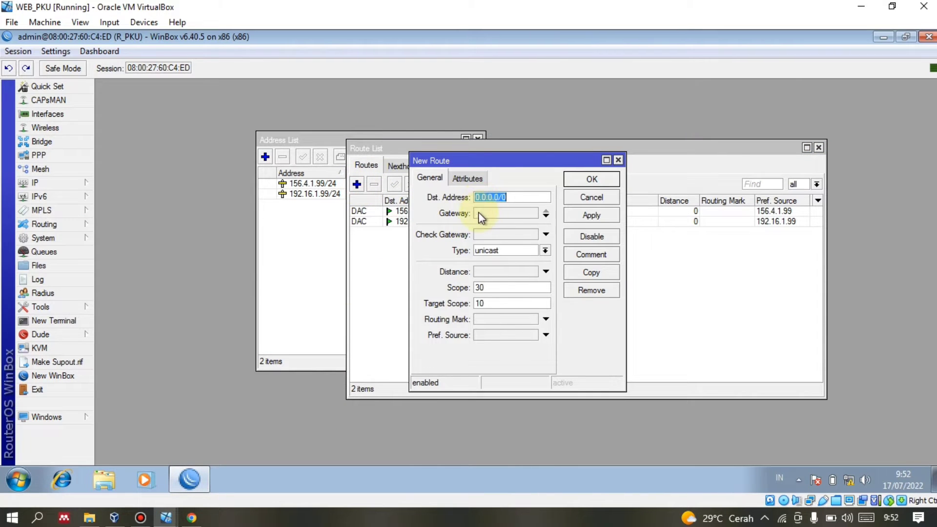
left_click(481, 213)
type("0.0.0.0")
double_click(477, 196)
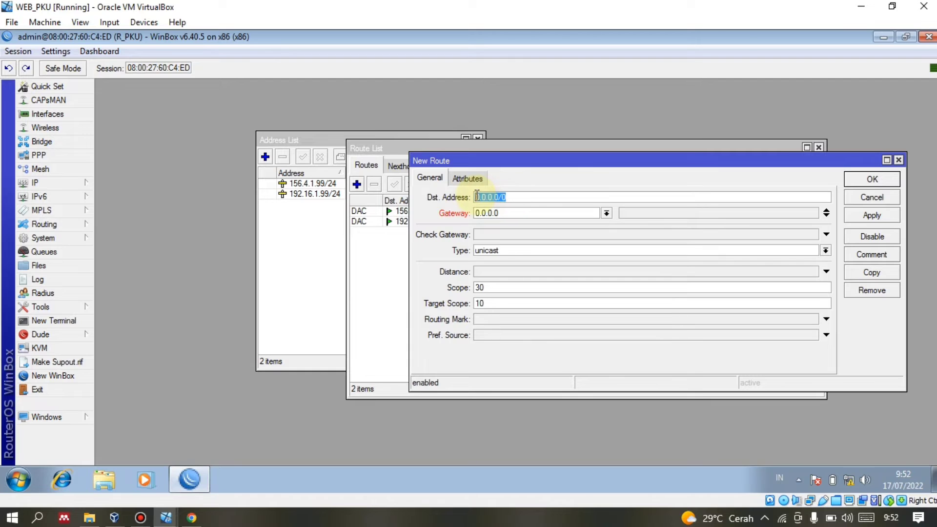
left_click(507, 212)
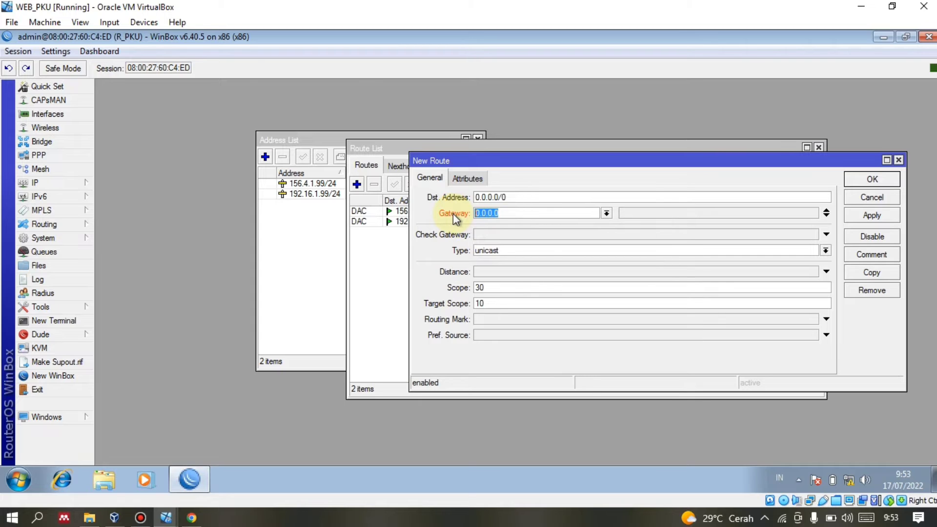
type("156.4.1.100")
left_click(880, 216)
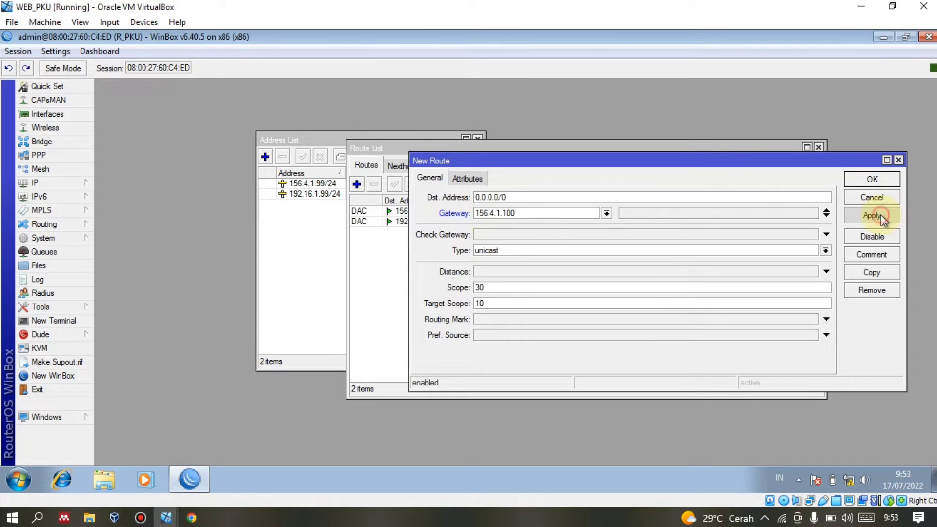
left_click(871, 179)
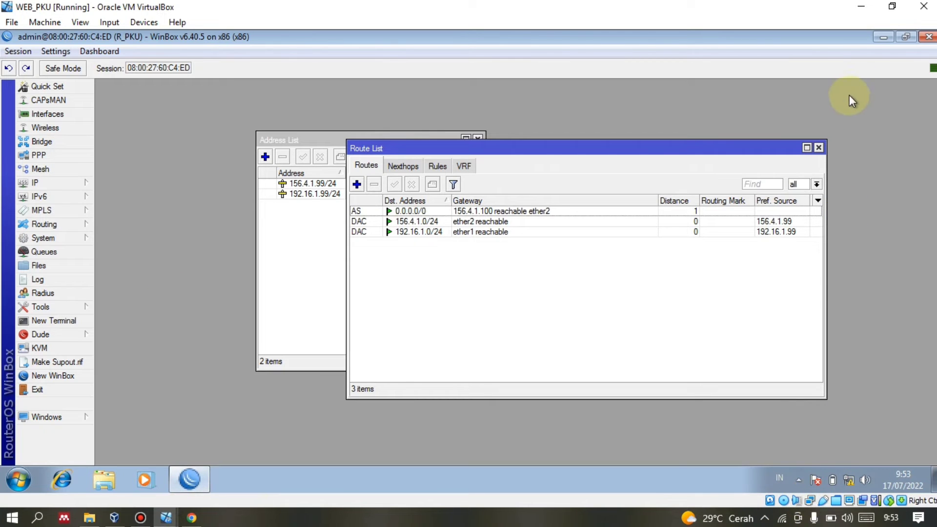
In the guest, open the Local Area Connection's IPv4 properties.
left_click(878, 37)
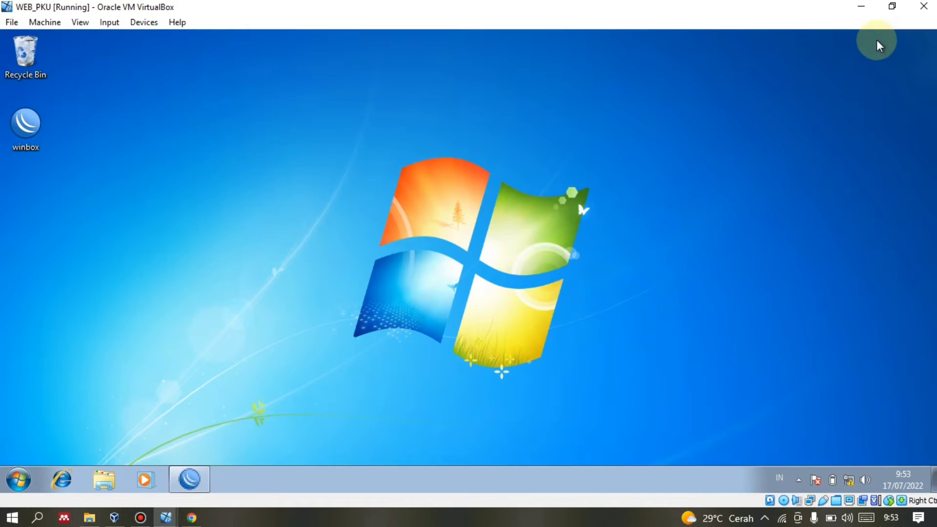
right_click(849, 480)
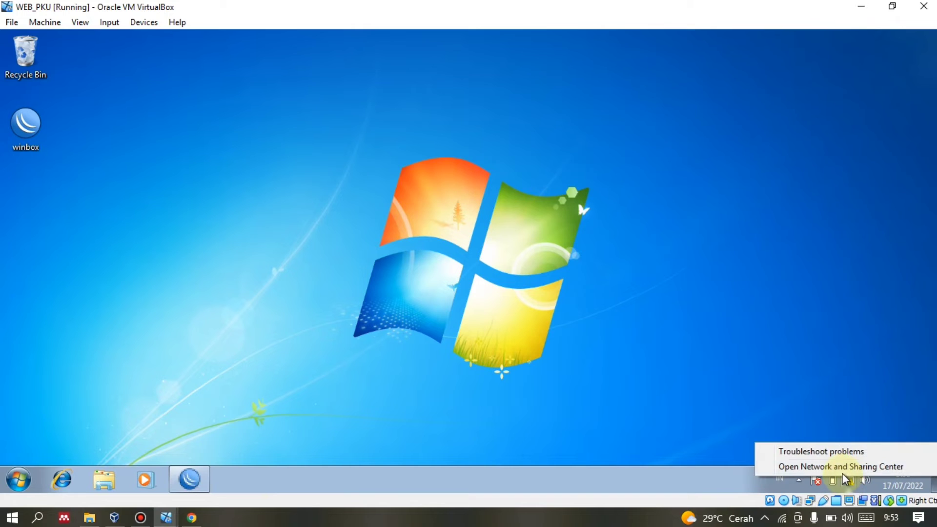
left_click(841, 467)
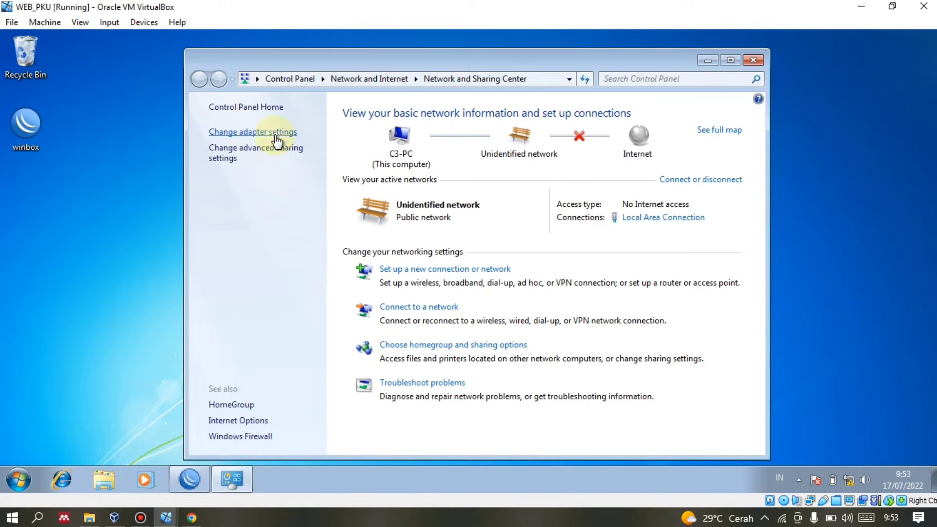
left_click(273, 133)
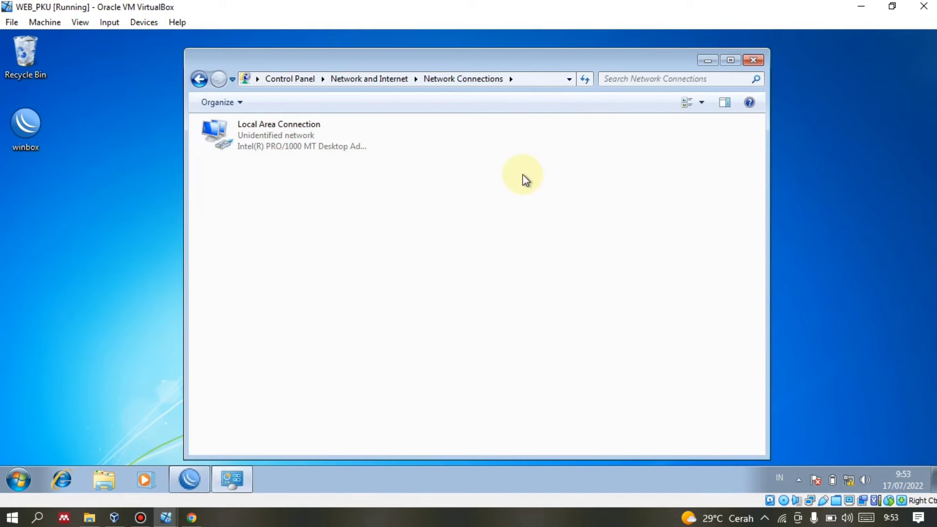
right_click(262, 143)
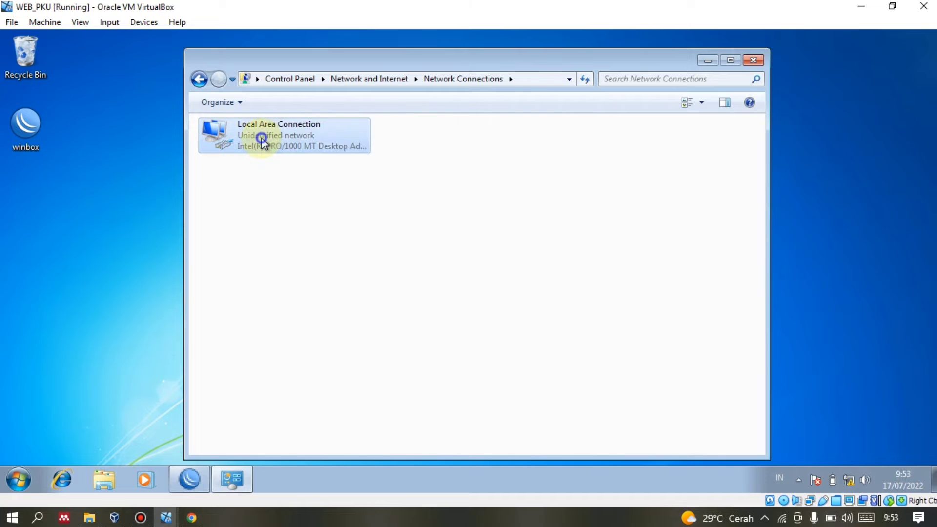
left_click(303, 268)
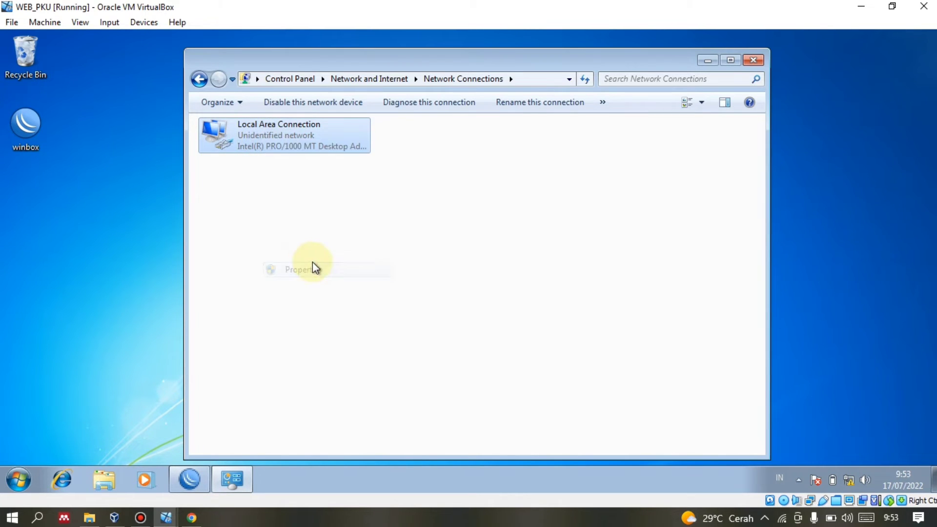
double_click(283, 272)
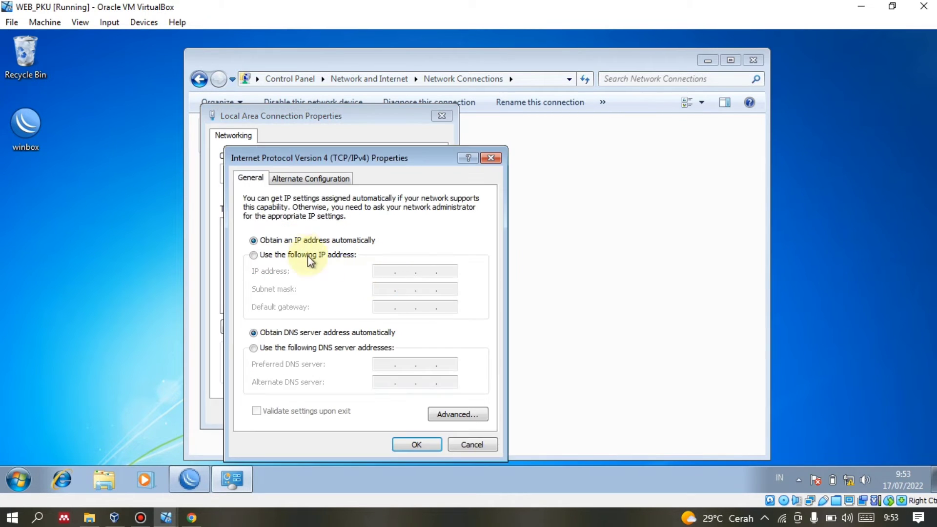
Set static IP 192.16.1.1, mask 255.255.255.0, gateway 192.16.1.99 and save.
left_click(298, 254)
left_click(374, 271)
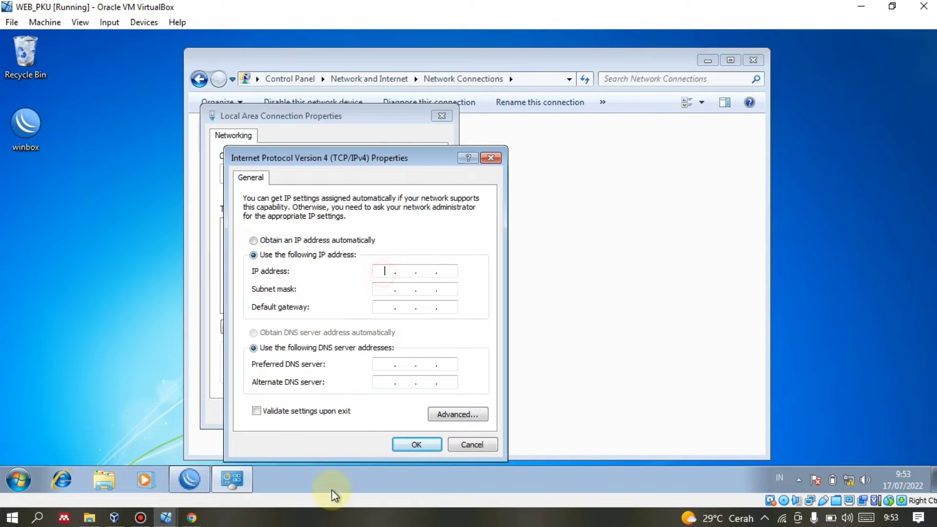
left_click(191, 517)
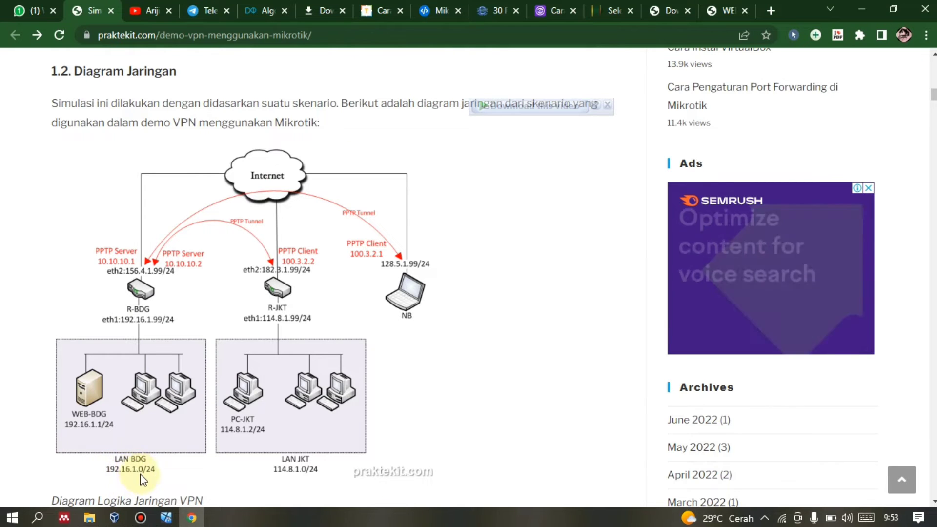
left_click(188, 520)
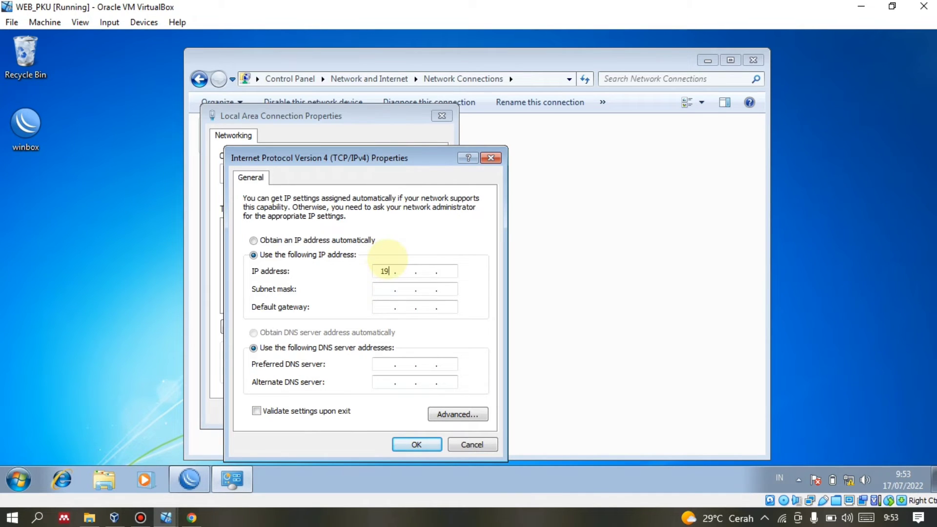
type("2")
left_click(383, 290)
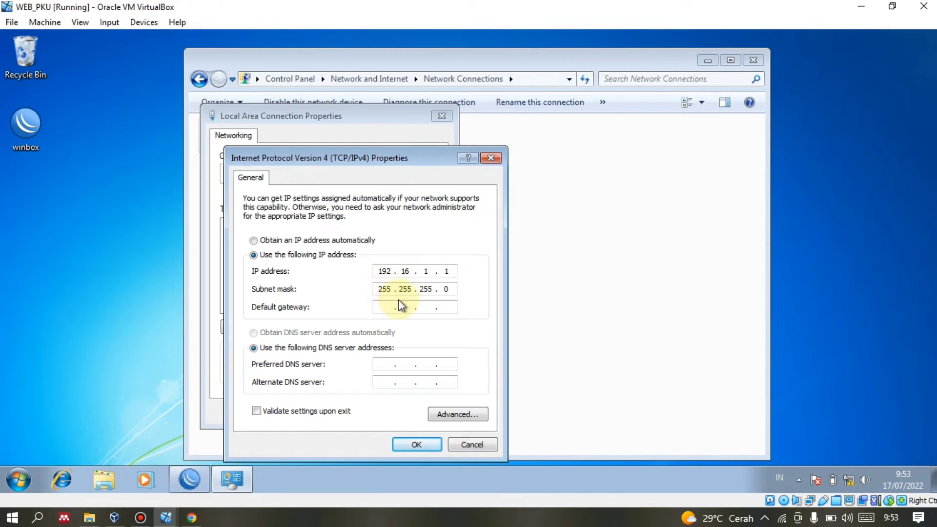
double_click(446, 289)
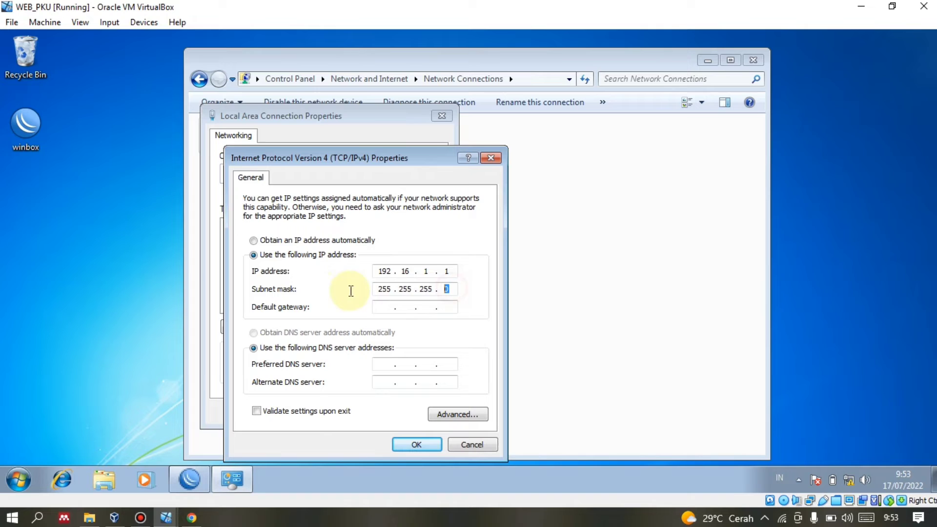
left_click(387, 307)
type("192.16.1.99")
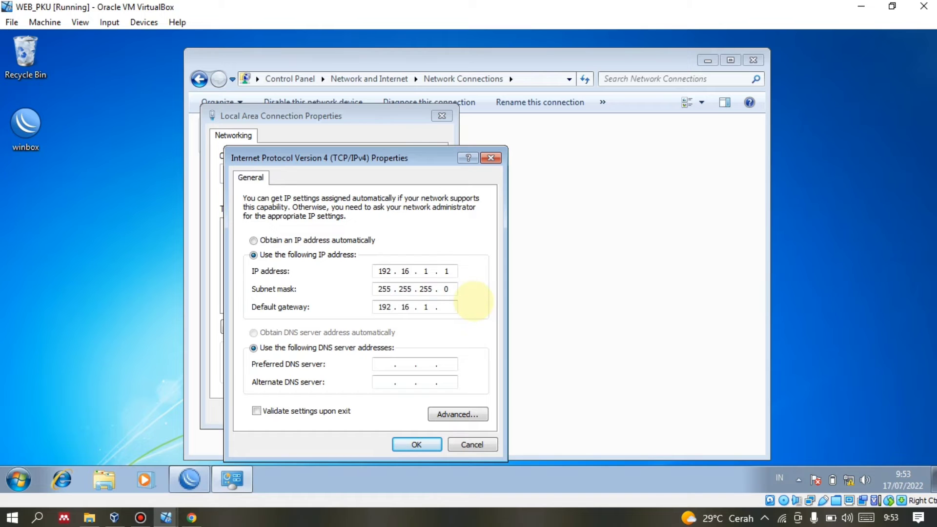
left_click(417, 444)
left_click(379, 412)
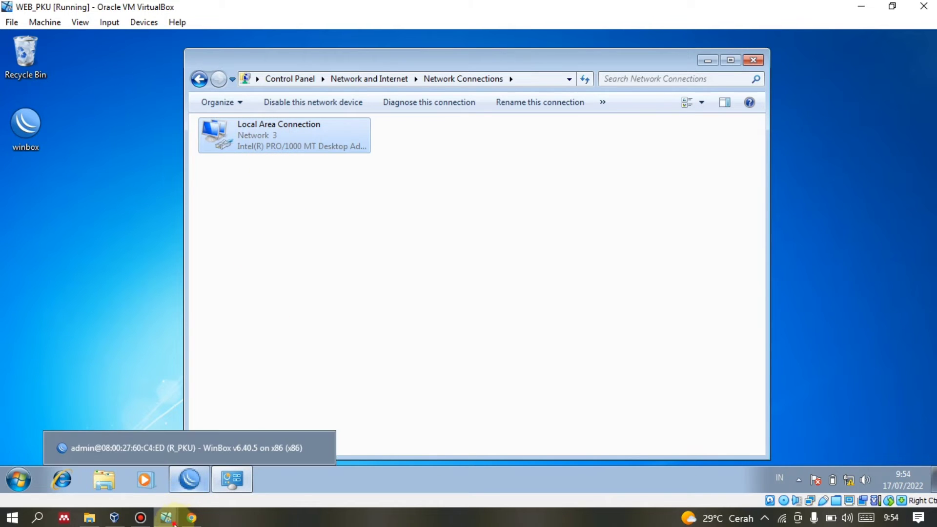
Switch to PC_BKG, close Network Connections, dismiss the RouterOS notice, and maximize WinBox.
mouse_move(166, 517)
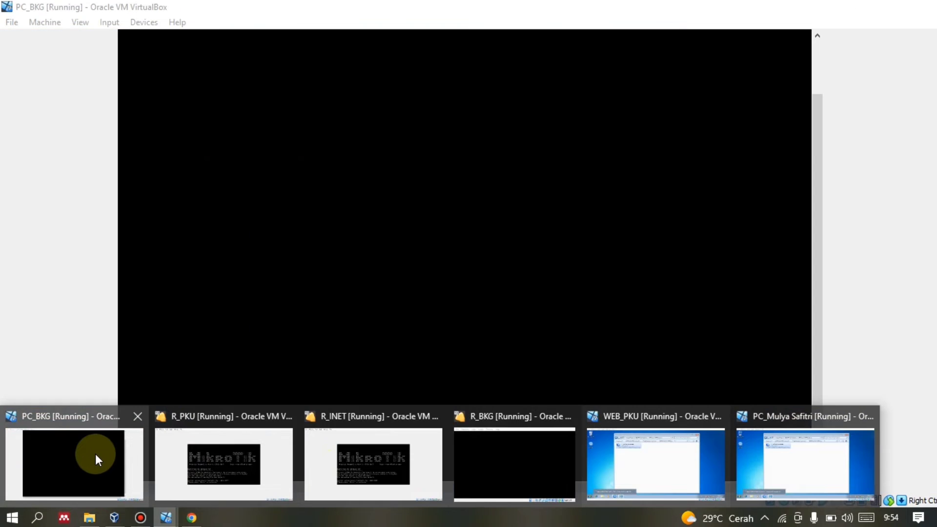
left_click(95, 454)
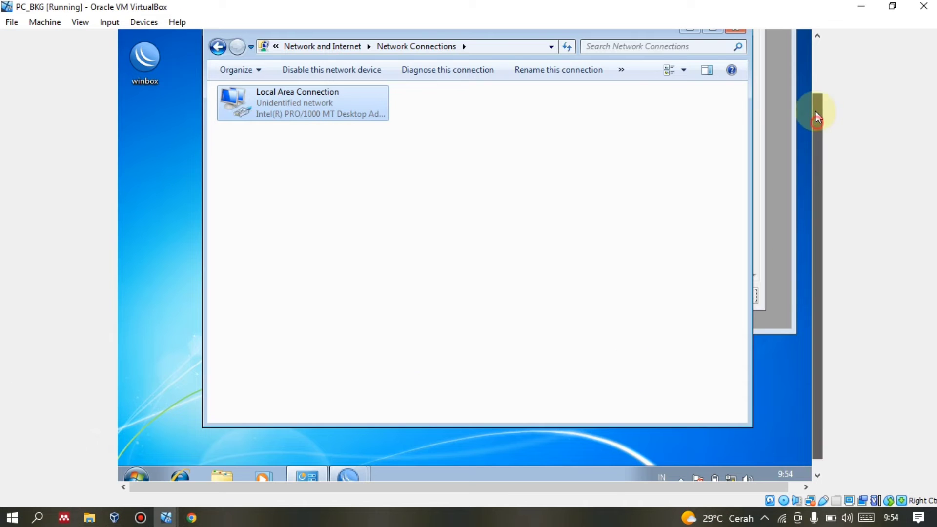
scroll(817, 122, "up", 2)
left_click(736, 93)
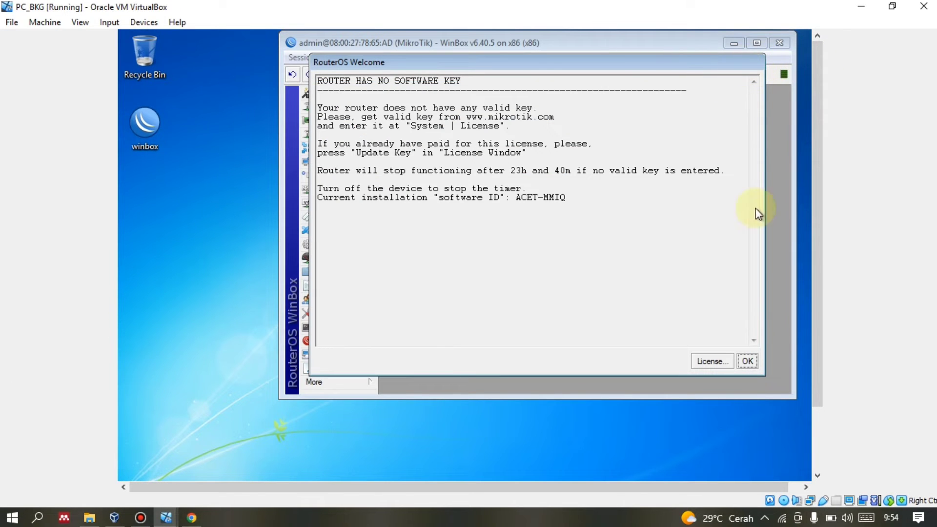
left_click(747, 361)
left_click_drag(673, 46, 557, 75)
left_click(661, 68)
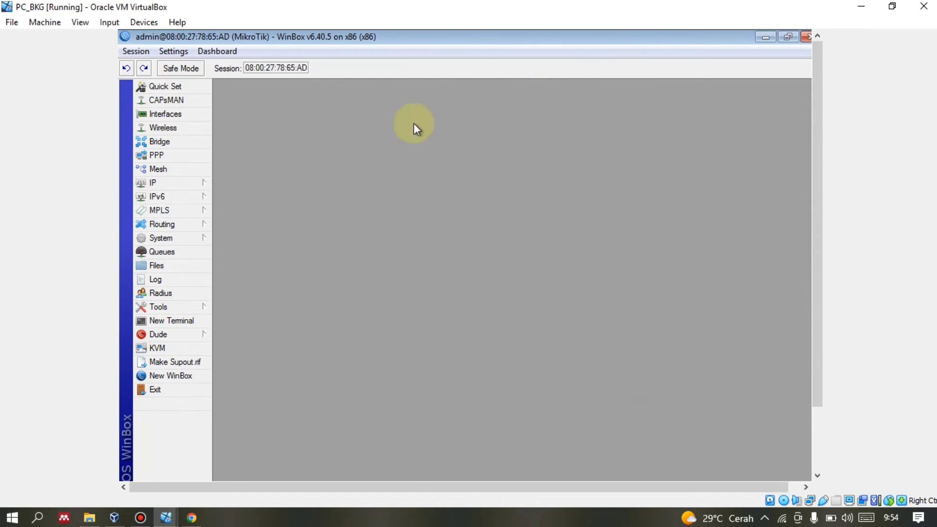
Change the router identity to R_BKG and apply it.
left_click(168, 233)
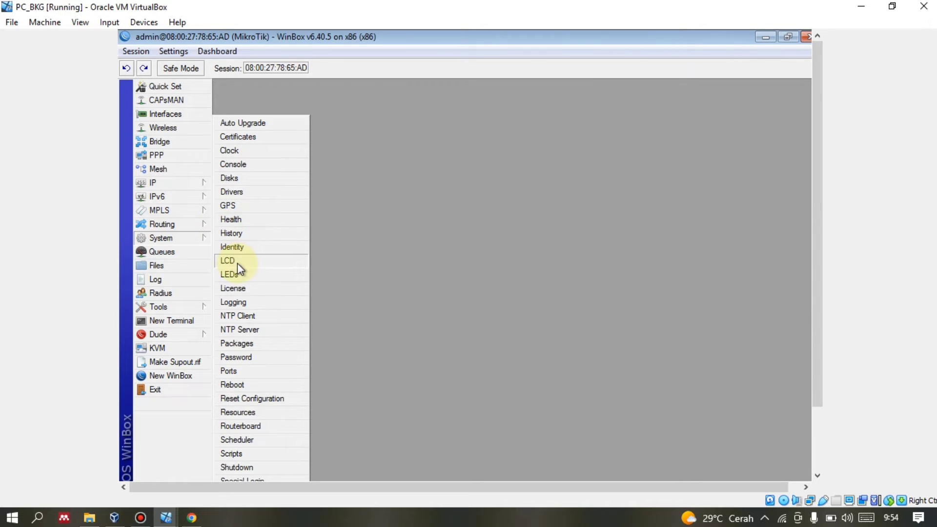
left_click(243, 248)
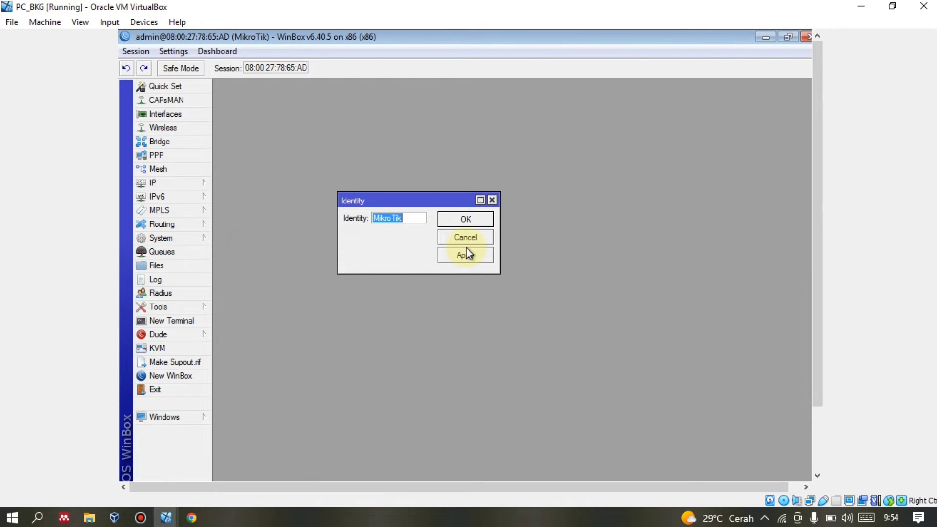
key("BackSpace")
type("R_BKG")
left_click(467, 253)
left_click(464, 220)
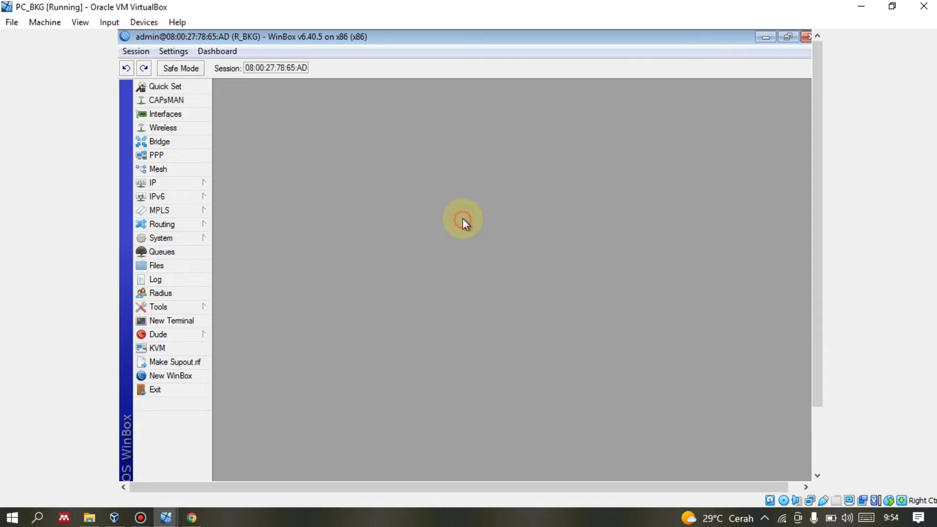
Add the address 114.8.1.99/24 on ether1.
left_click(211, 183)
left_click(237, 210)
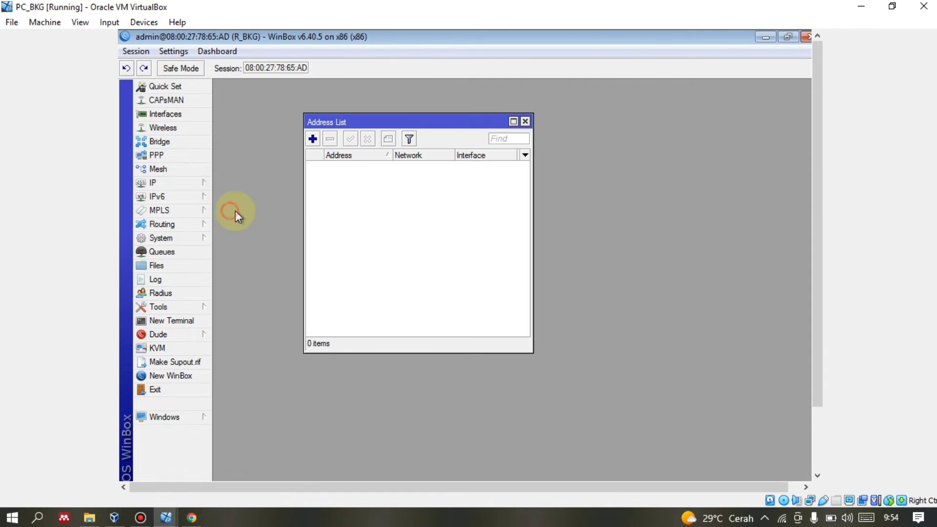
left_click(312, 138)
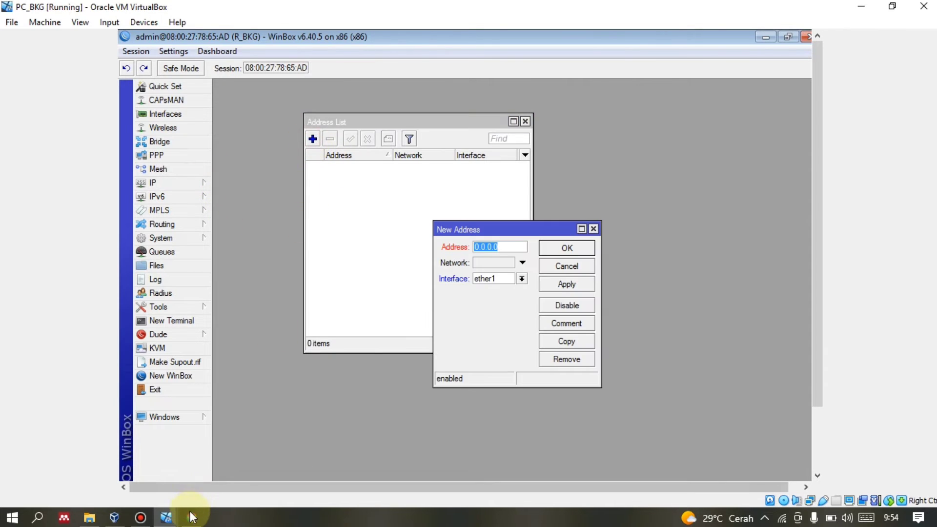
left_click(191, 517)
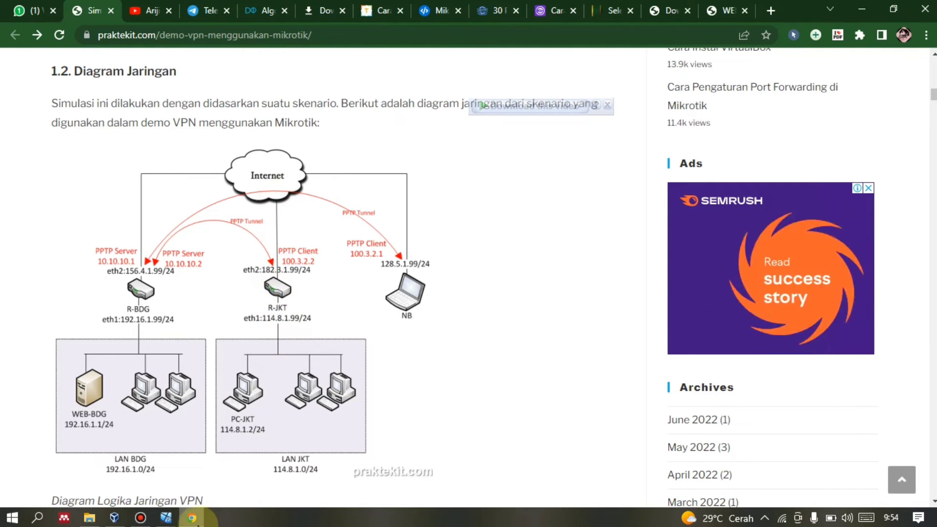
left_click(201, 516)
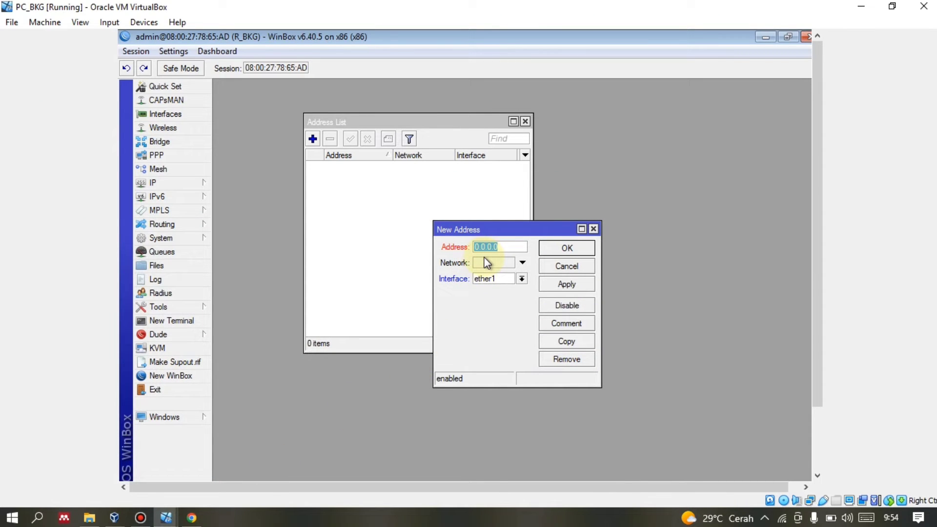
type("114.81")
key("BackSpace")
key("BackSpace")
type(".1.99/24")
left_click(566, 284)
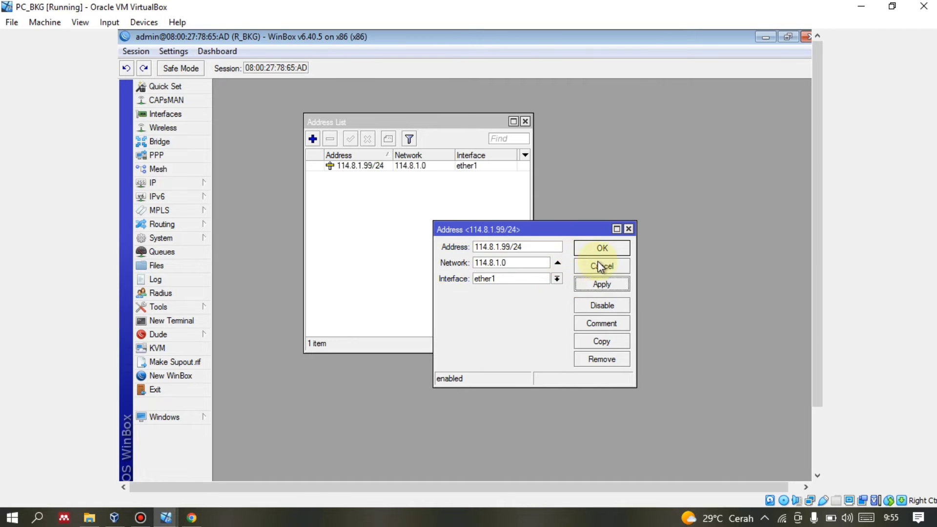
left_click(585, 248)
Add the address 182.3.1.99/24 on ether2.
left_click(313, 141)
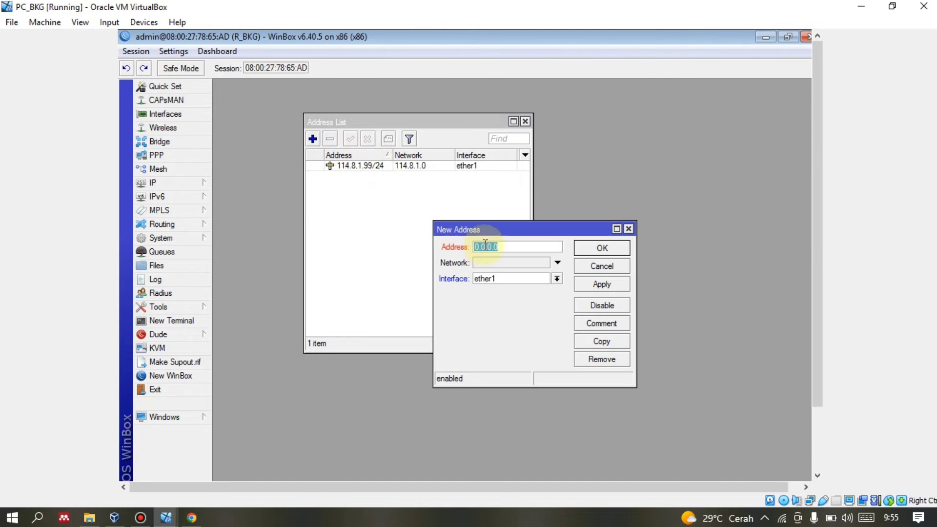
type("182")
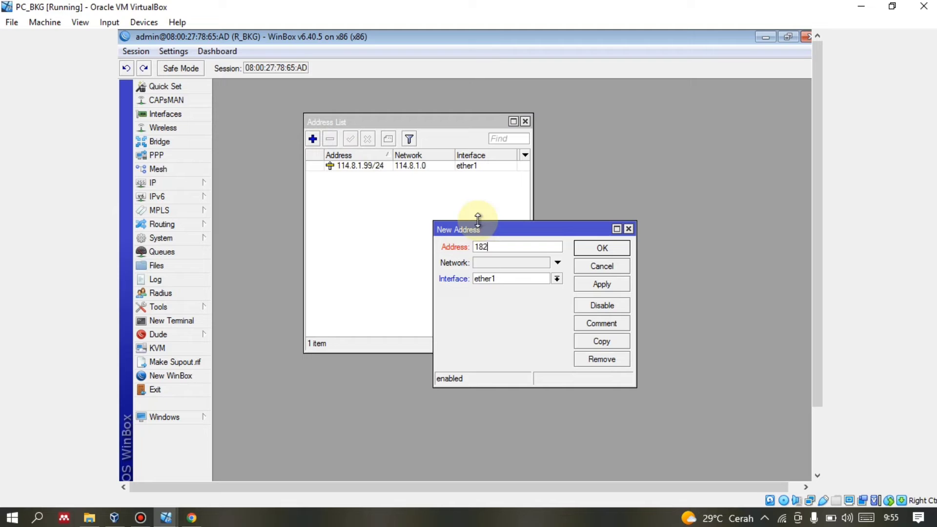
type(".3.1.99/24")
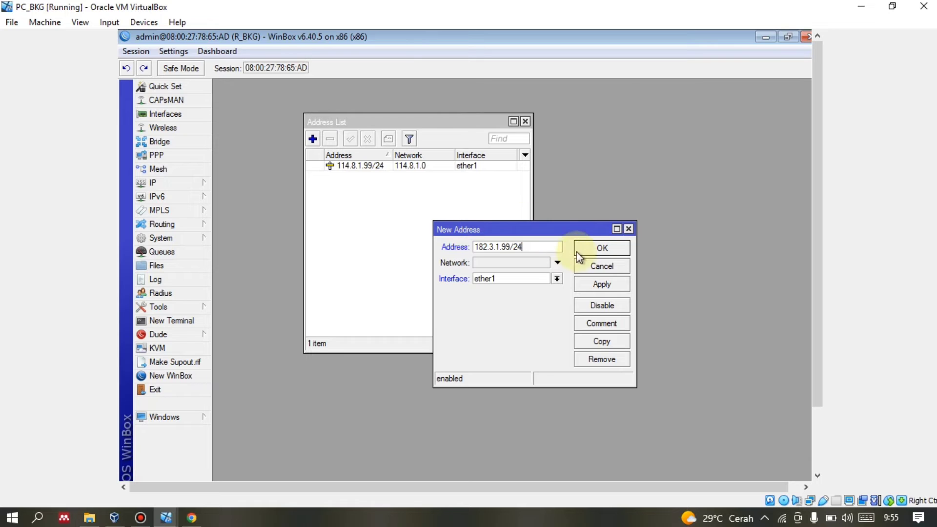
left_click(602, 284)
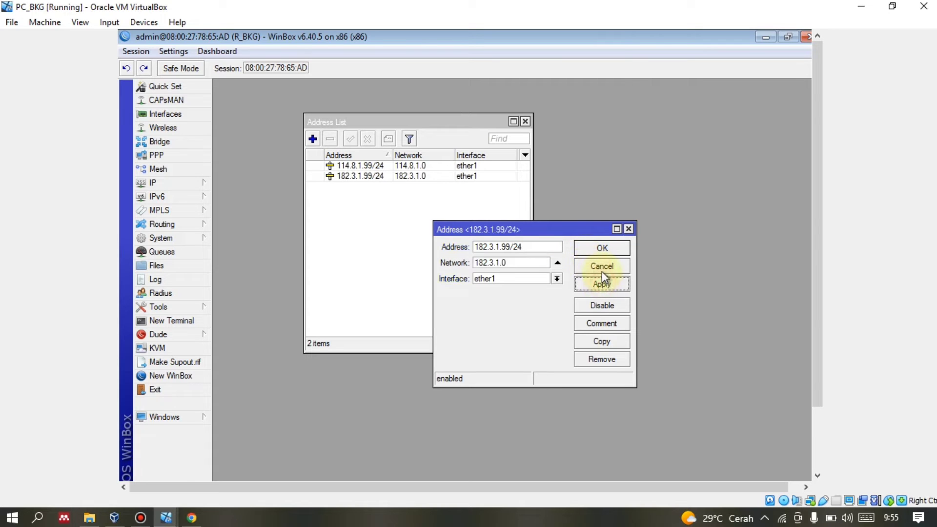
left_click(555, 279)
left_click(537, 295)
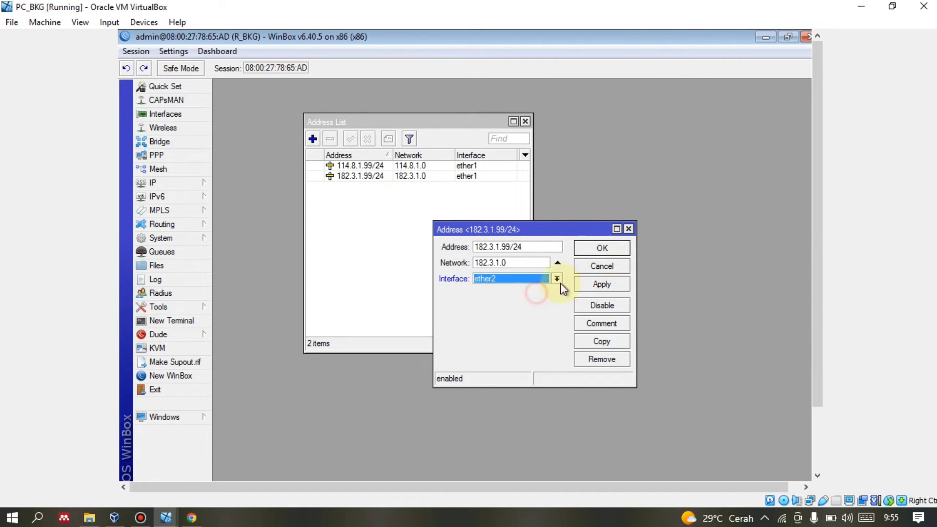
left_click(601, 285)
left_click(603, 249)
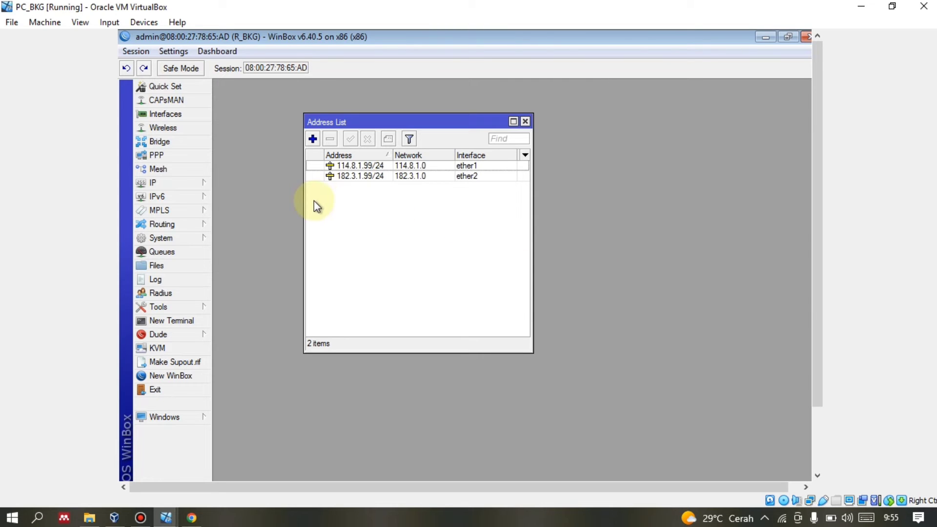
Start a new route in IP > Routes and consult the network diagram for the gateway.
left_click(166, 183)
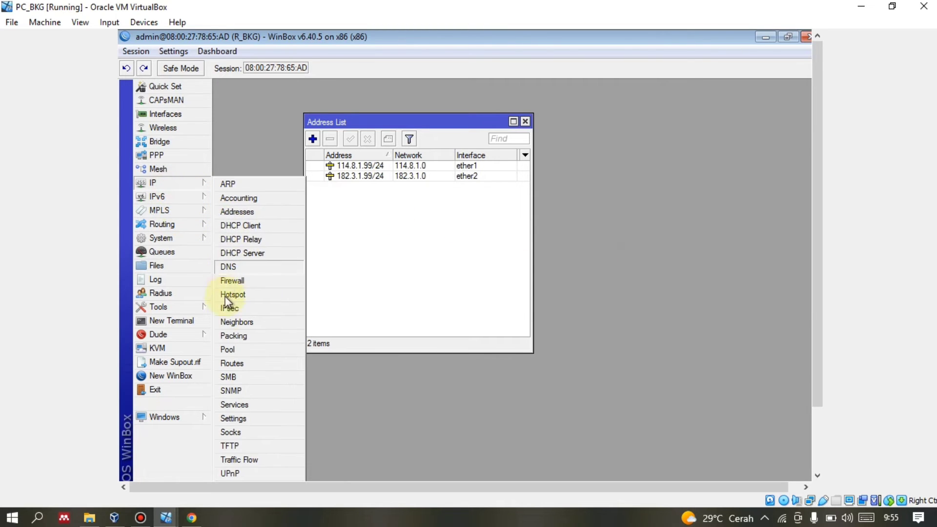
left_click(232, 362)
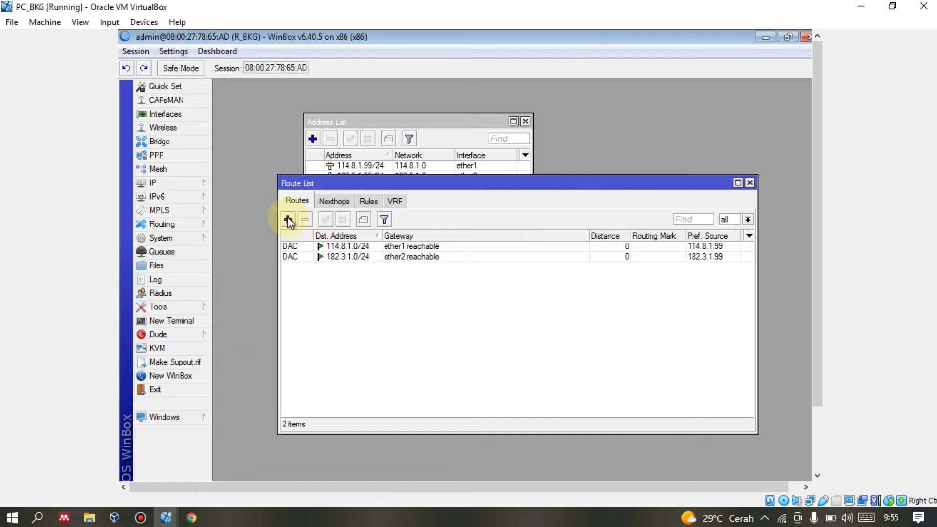
left_click(288, 219)
left_click(189, 519)
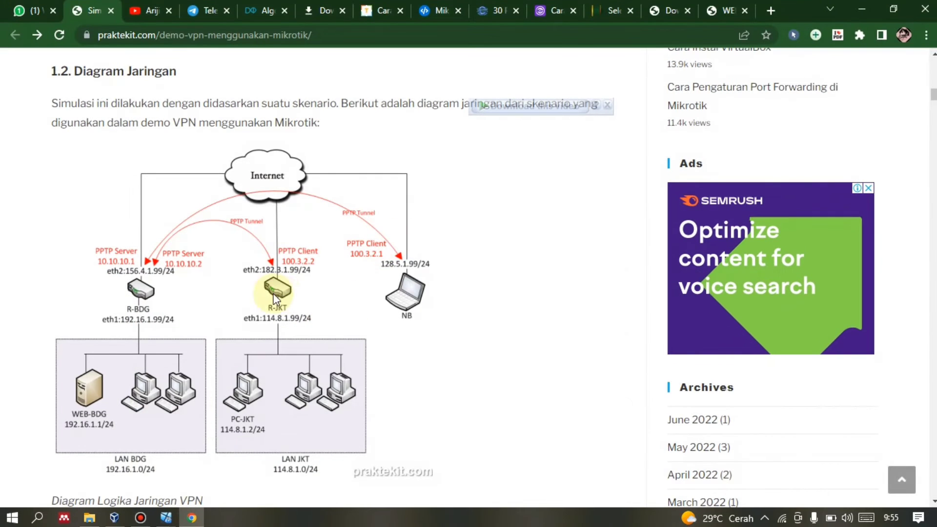
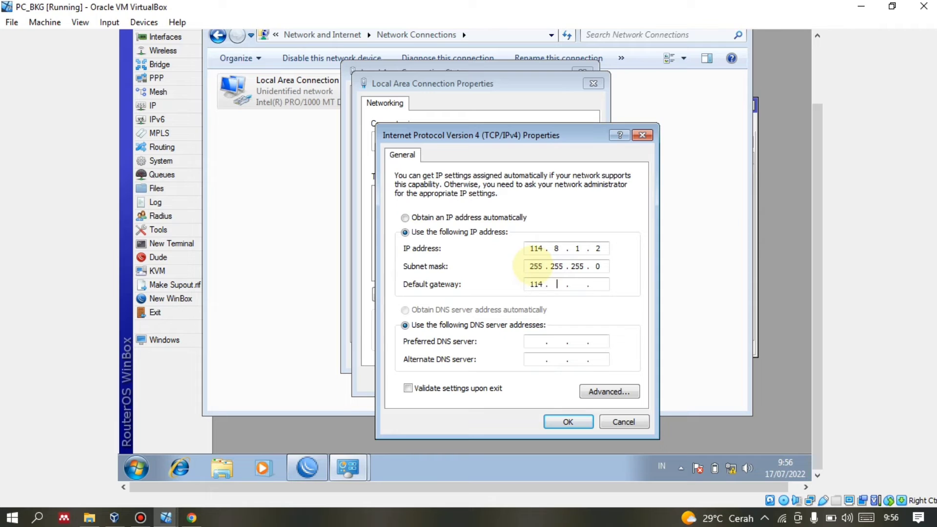
Enter gateway 114.8.1.99 to finish PC_BKG's static IPv4 settings (114.8.1.2, 255.255.255.0), then close the dialogs.
type("8 . 1 . 99")
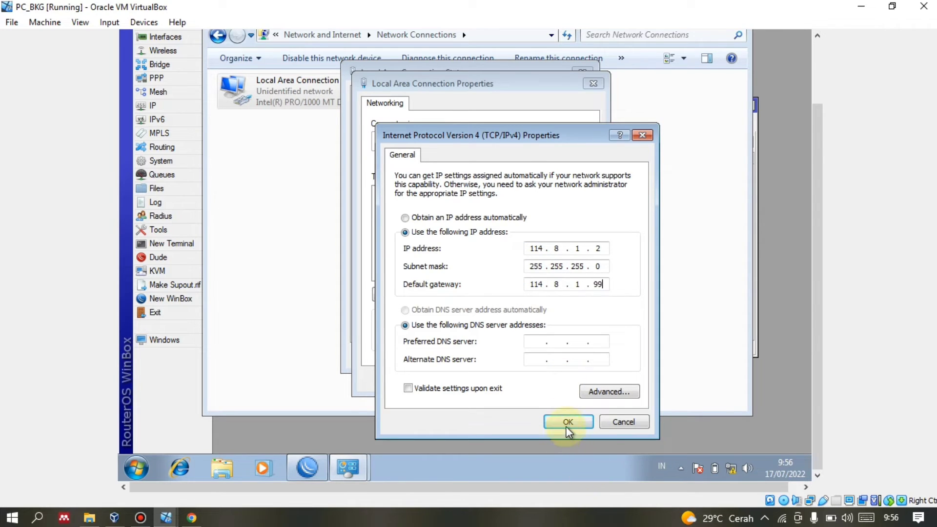
left_click(567, 423)
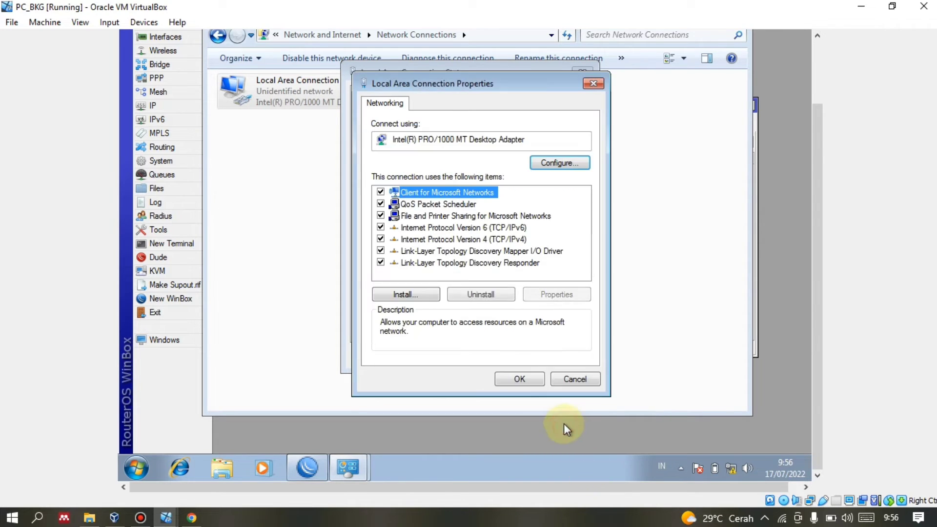
left_click(516, 382)
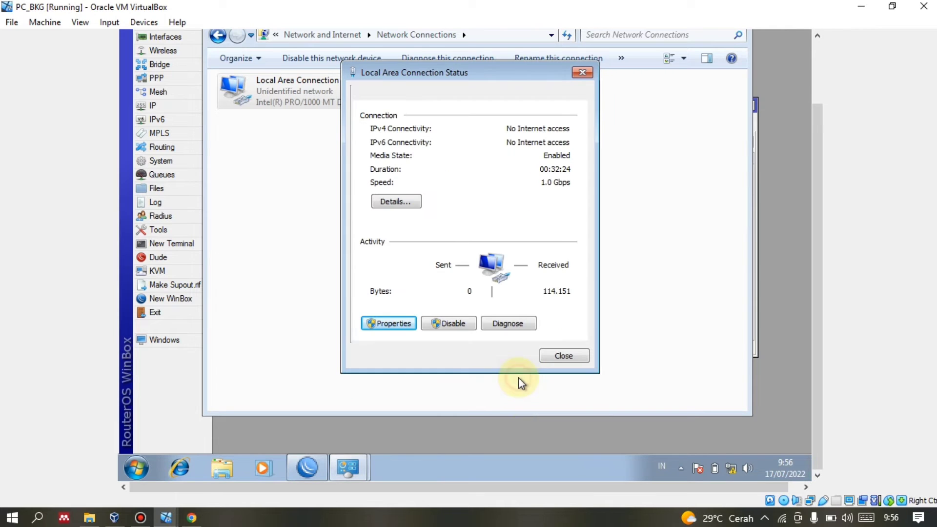
left_click(561, 356)
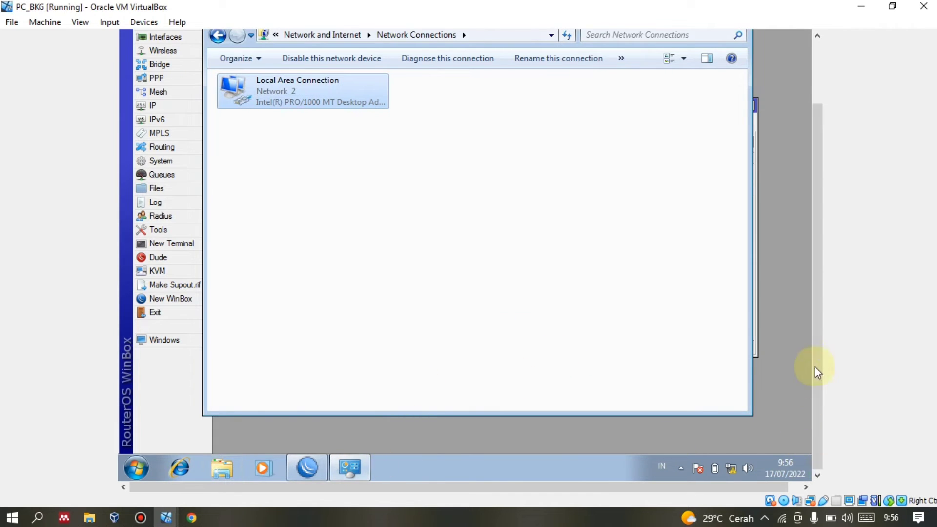
Minimize WinBox and Network Connections, check the network diagram in Chrome, and return to PC_BKG.
left_click_drag(815, 385, 807, 131)
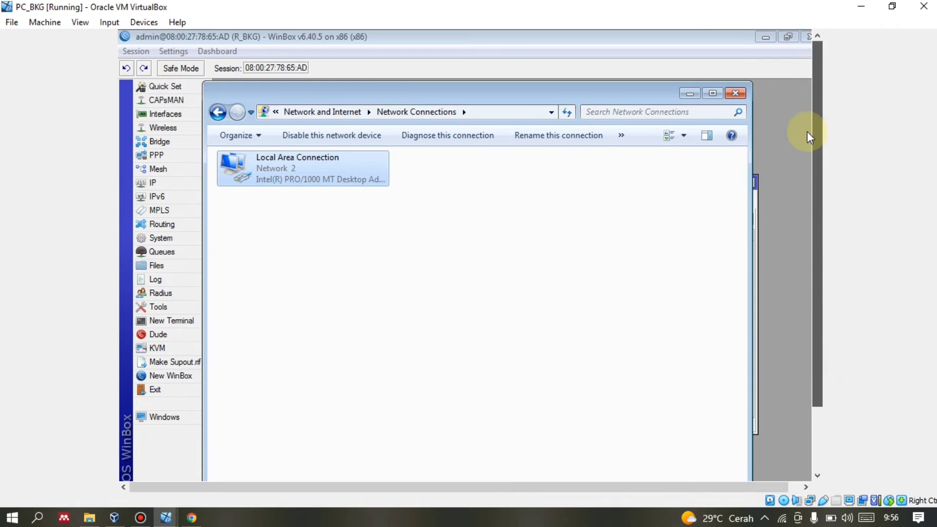
left_click(764, 35)
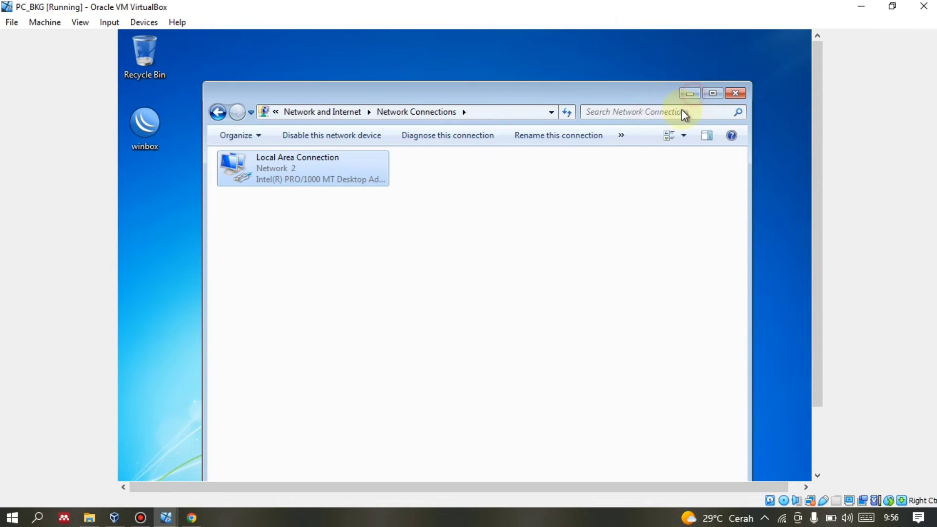
left_click(690, 94)
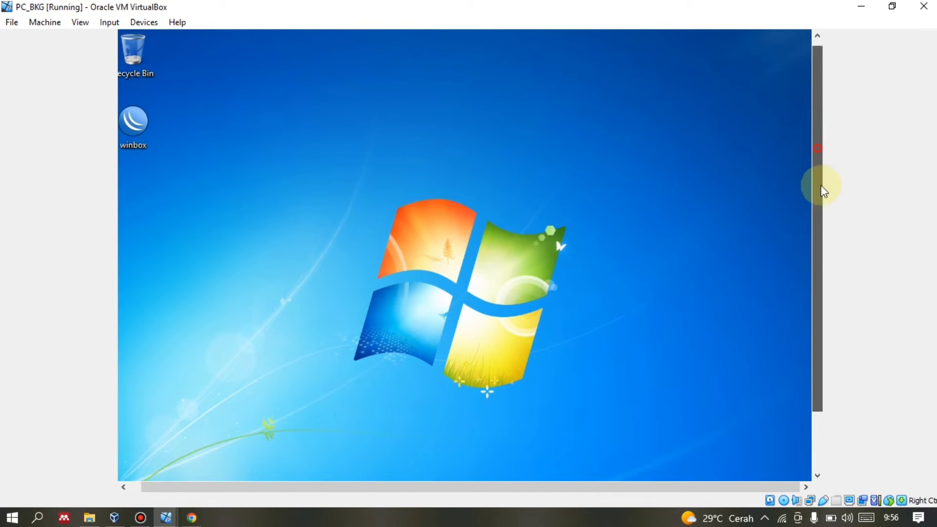
scroll(820, 188, "down", 3)
left_click(188, 517)
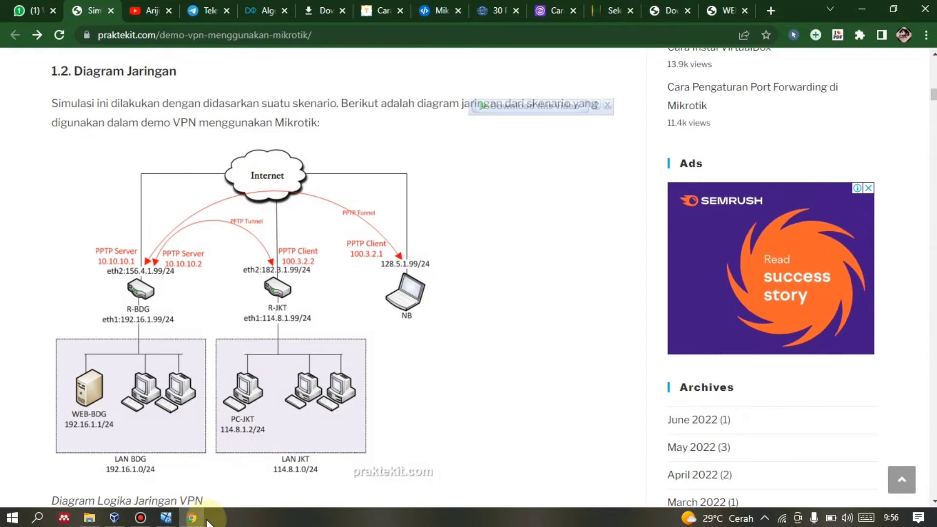
key("alt+Tab")
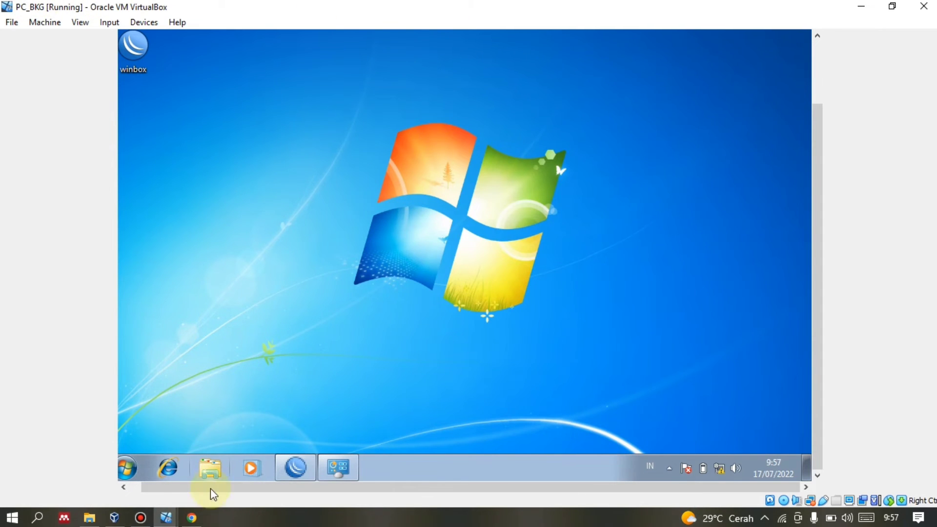
left_click(193, 517)
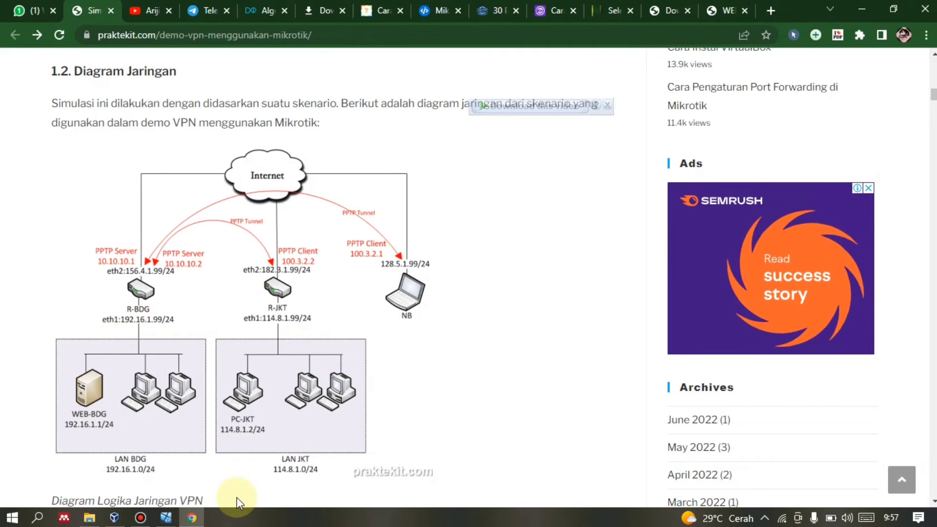
left_click(192, 517)
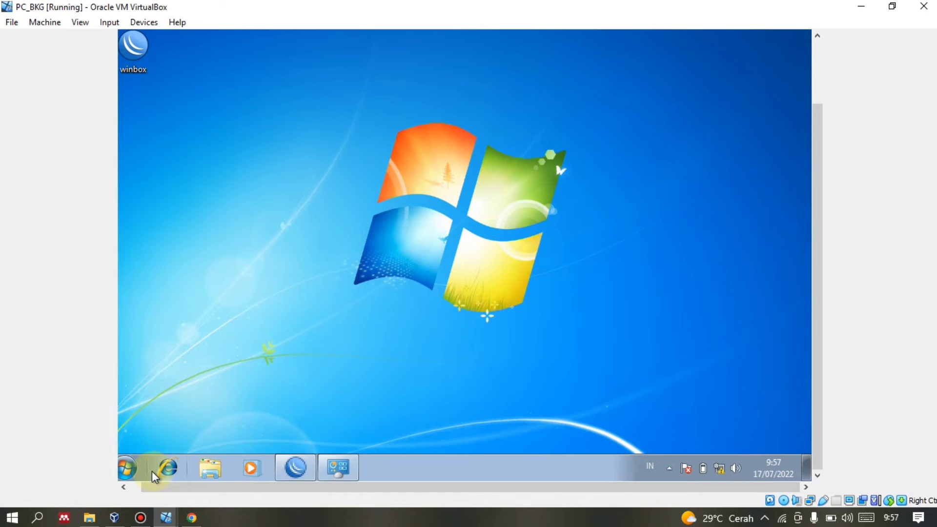
Open a command prompt on PC_BKG and run ipconfig to list its IP settings.
key("super+r")
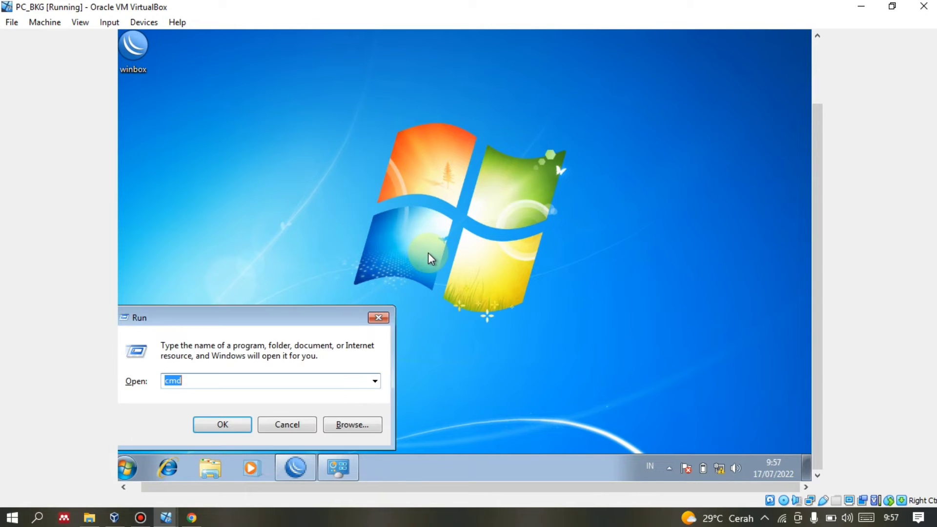
key("Return")
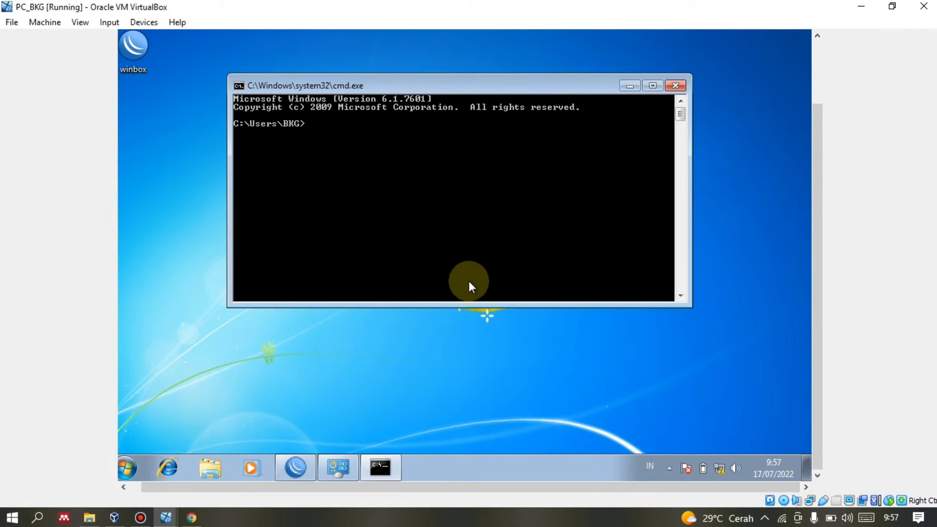
type("ipconfig")
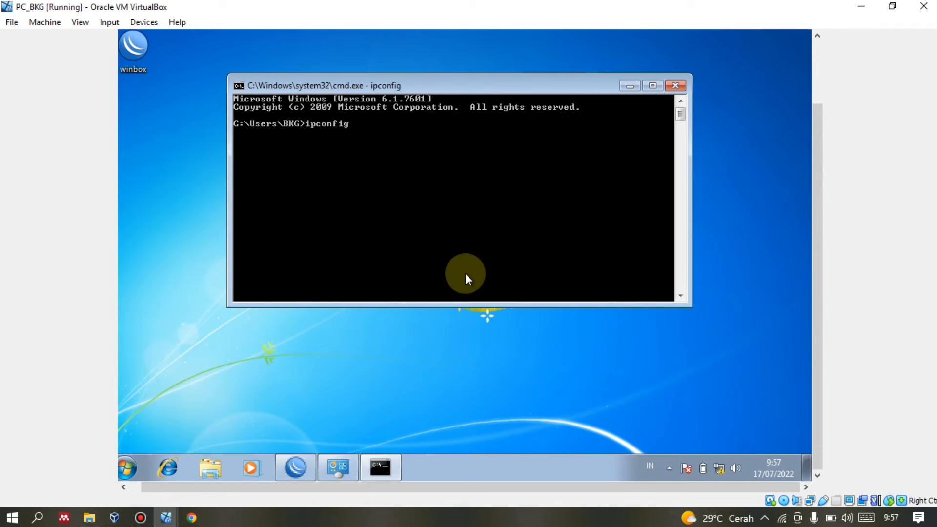
key("Return")
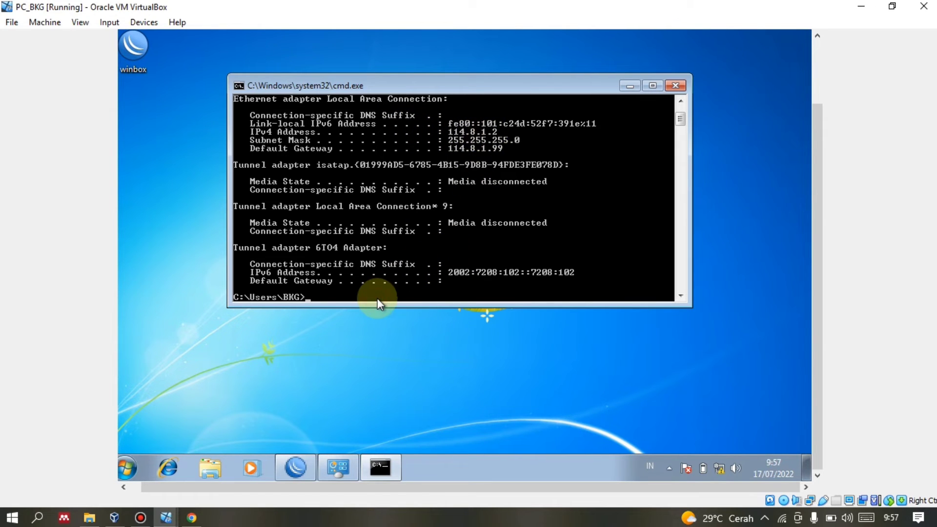
Ping 128.5.1.99 and 192.16.1.1 from PC_BKG, both replying with 0% loss.
type("ping 128.5.1.99")
key("Return")
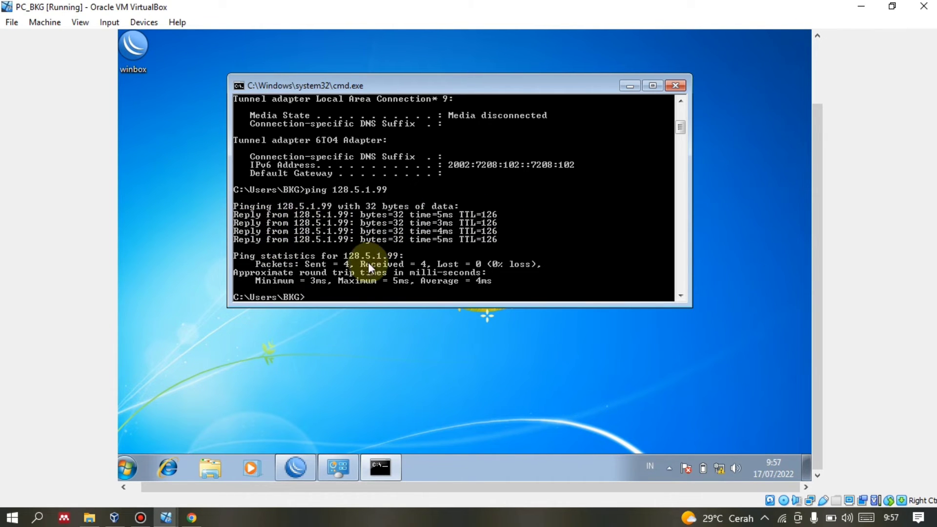
key("Up")
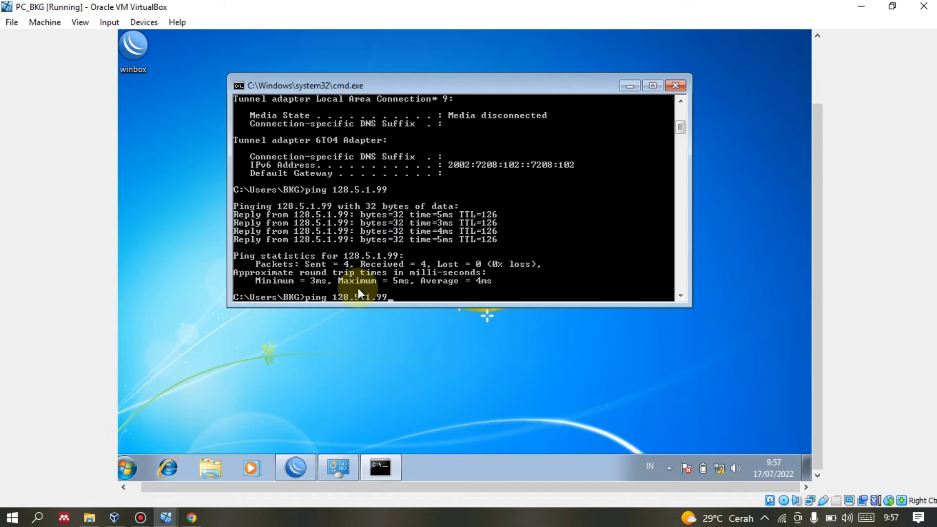
key("BackSpace")
key("BackSpace")
key("BackSpace")
key("BackSpace")
key("BackSpace")
key("BackSpace")
key("BackSpace")
type("92.16.1.1")
key("Return")
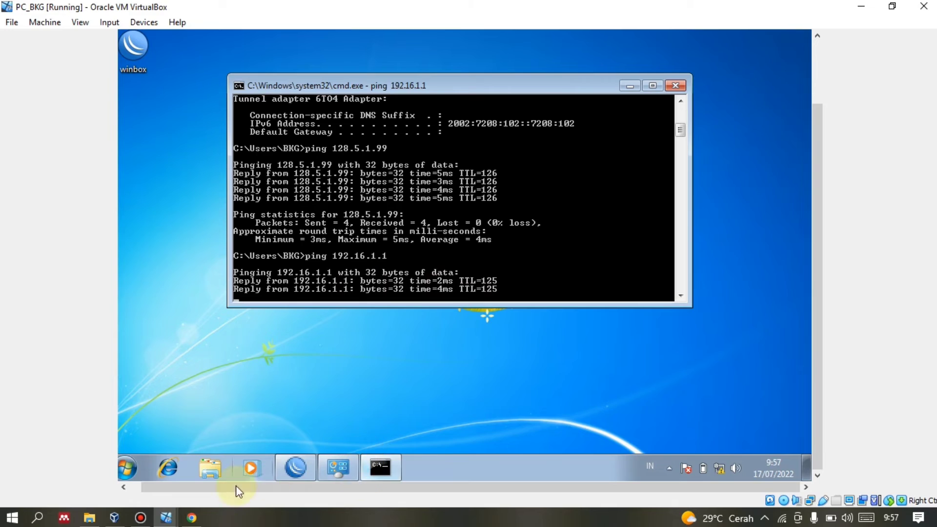
mouse_move(165, 517)
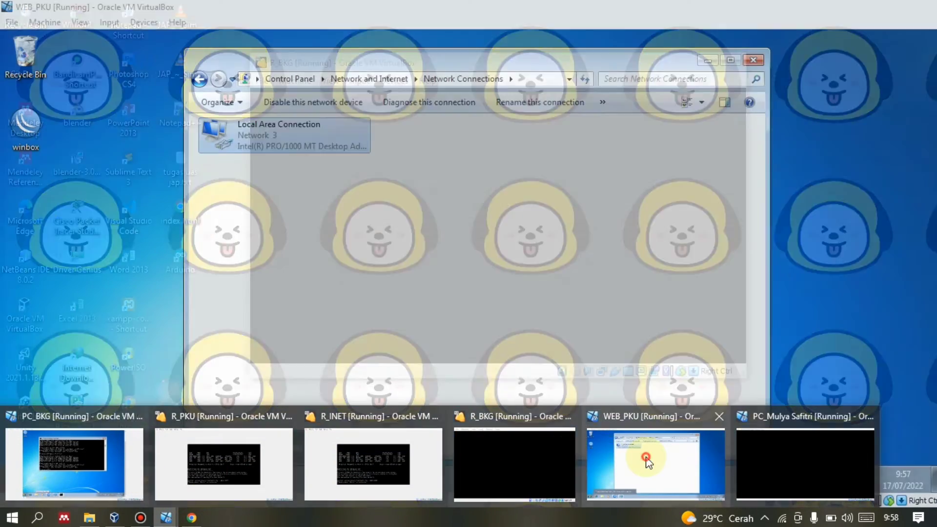
Switch to WEB_PKU, open Command Prompt, and check the diagram for target addresses.
left_click(653, 463)
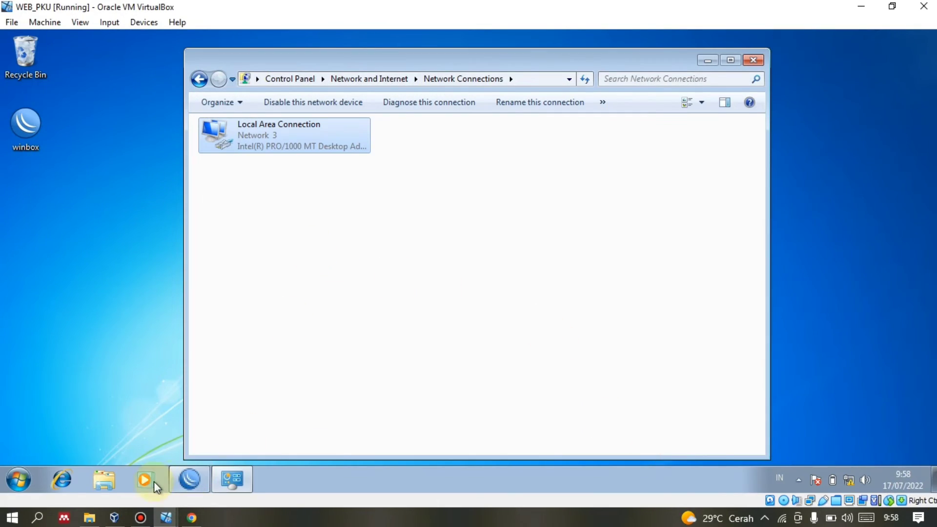
left_click(19, 479)
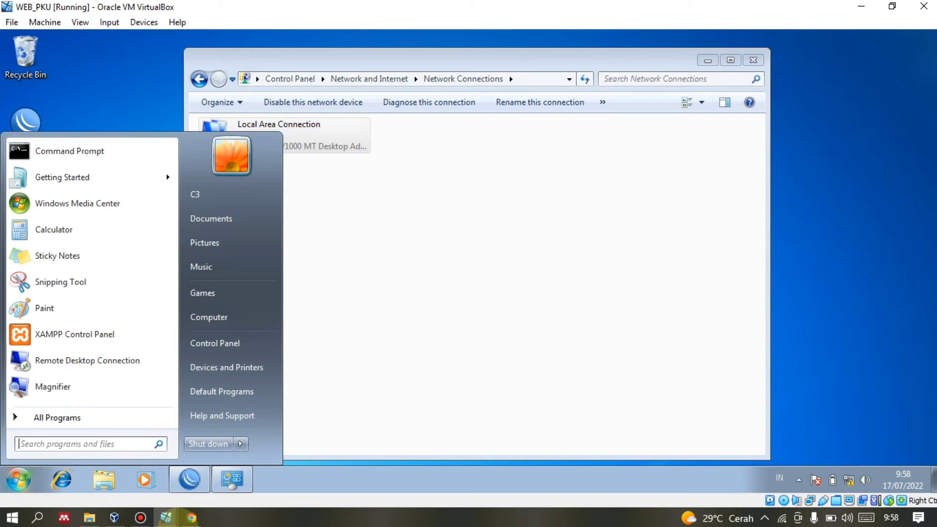
left_click(56, 149)
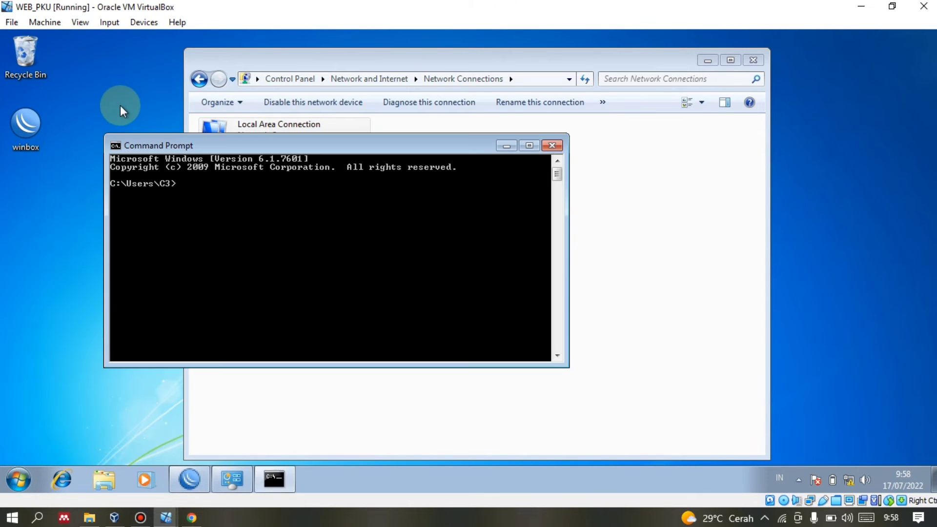
left_click(191, 517)
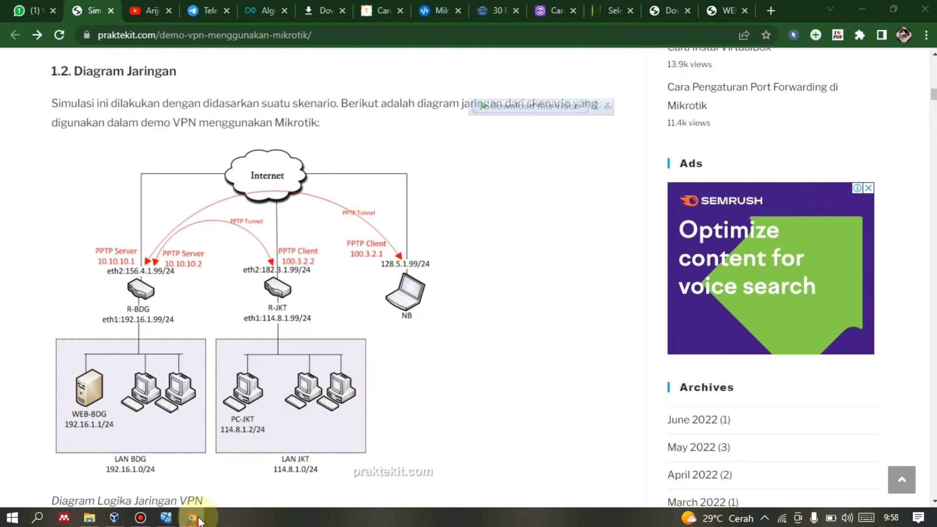
left_click(166, 517)
Ping 114.8.1.2 and 128.5.1.99 from WEB_PKU, both succeeding, then switch to another VM.
type("ping ")
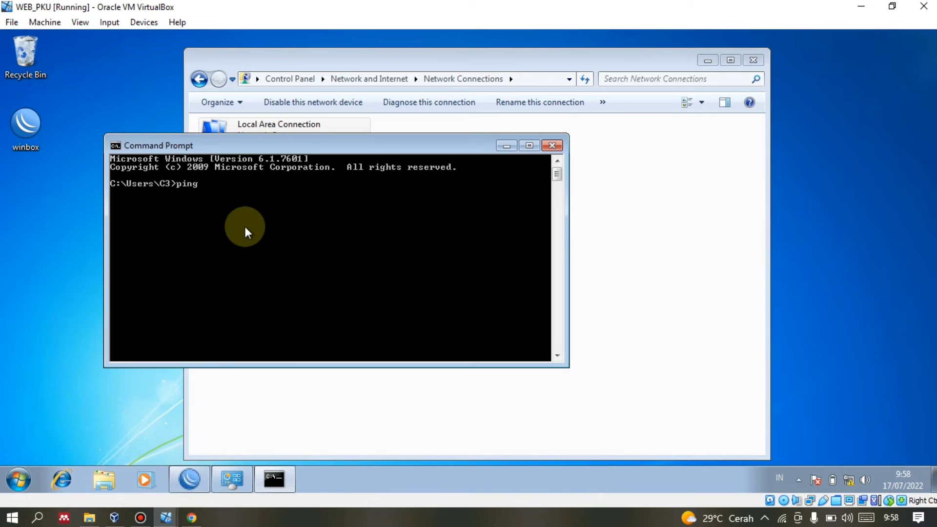
type("114.8.1.1")
key("BackSpace")
type("2")
key("Return")
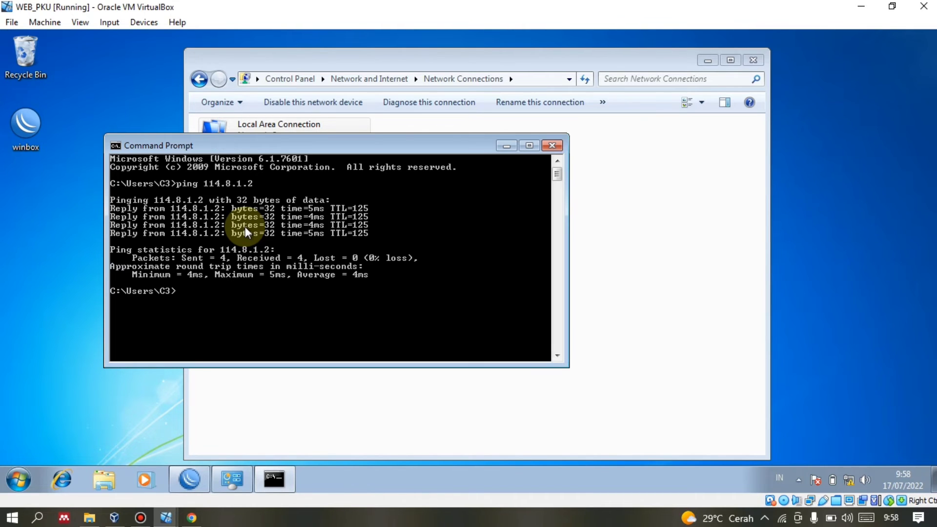
type("ping 128.5.1.99")
key("Return")
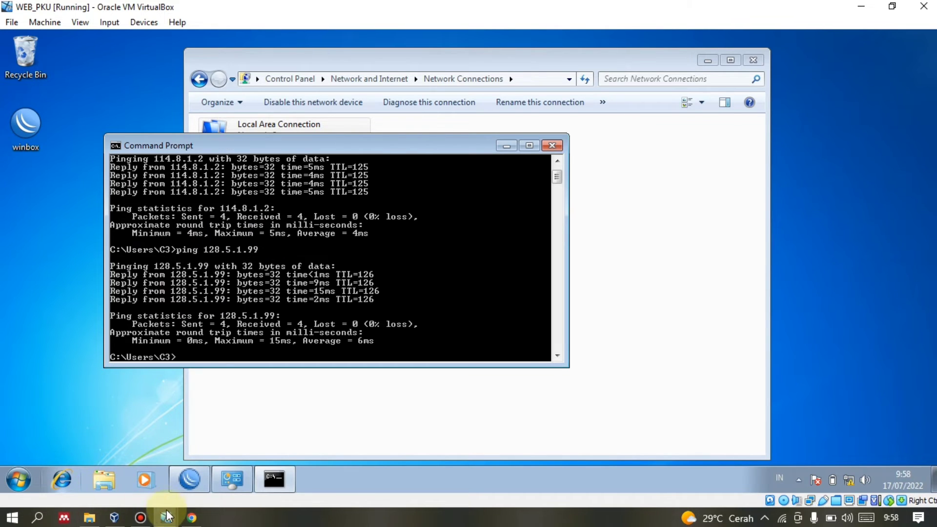
mouse_move(167, 516)
left_click(754, 475)
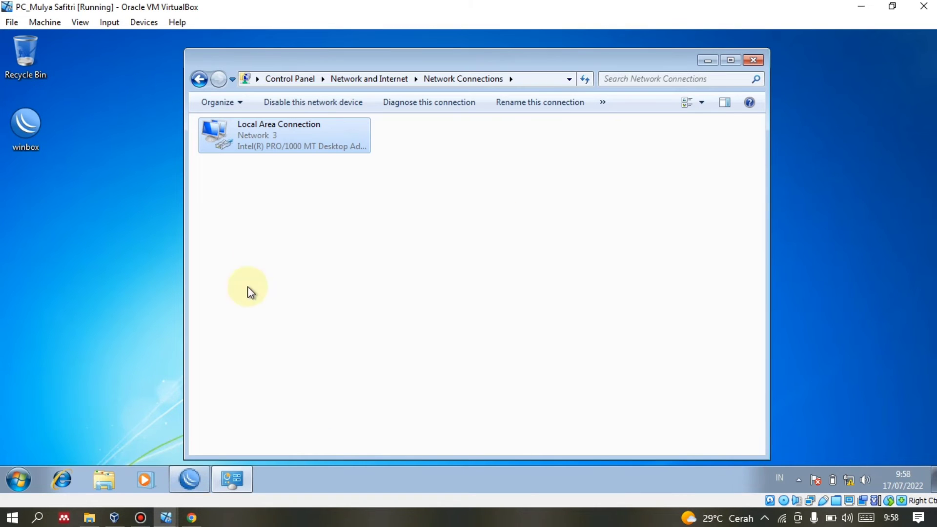
Launch cmd on the client PC VM and center the console window.
left_click(20, 479)
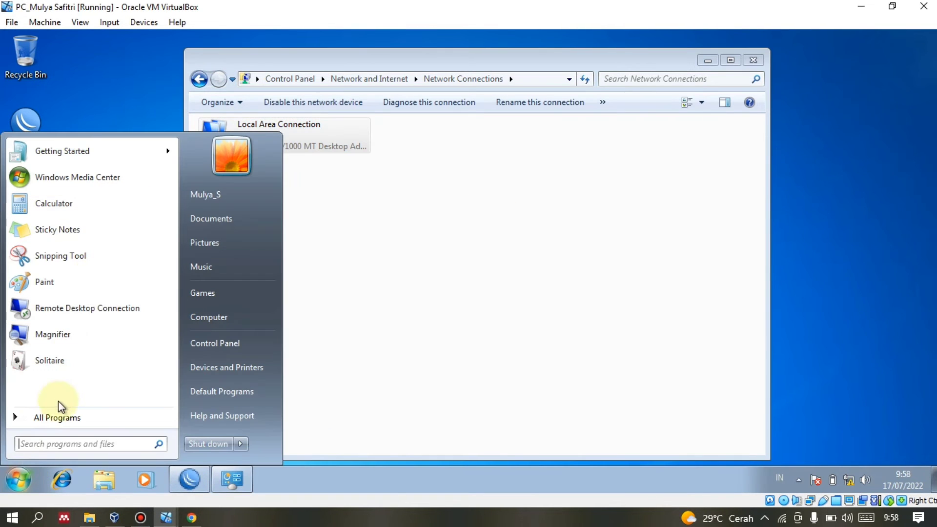
type("cmd")
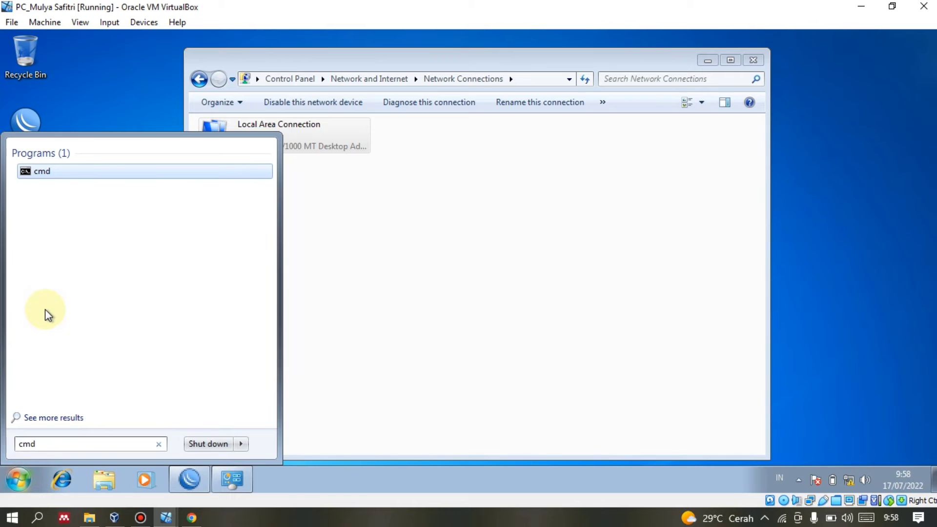
key("Return")
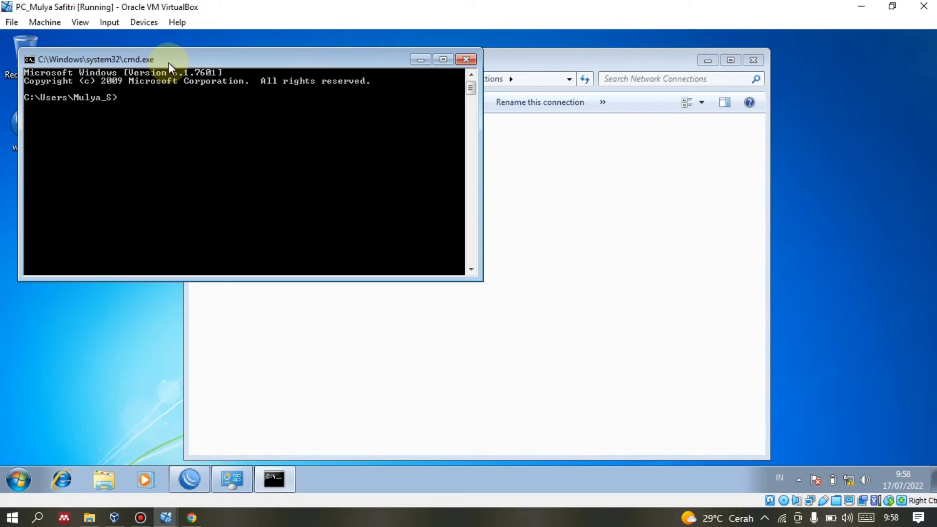
left_click_drag(168, 63, 349, 161)
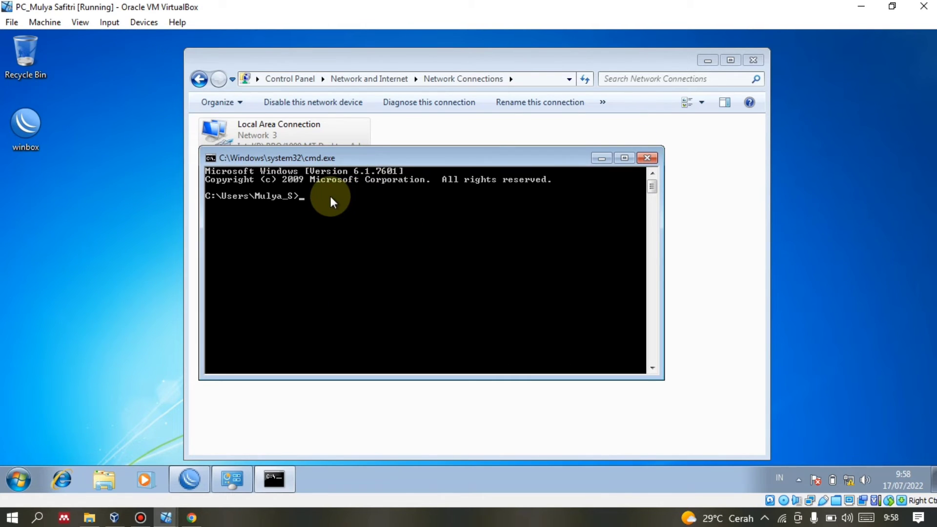
Ping 114.8.1.2 and 192.16.1.1 from the client PC, both with 0% loss.
type("ping")
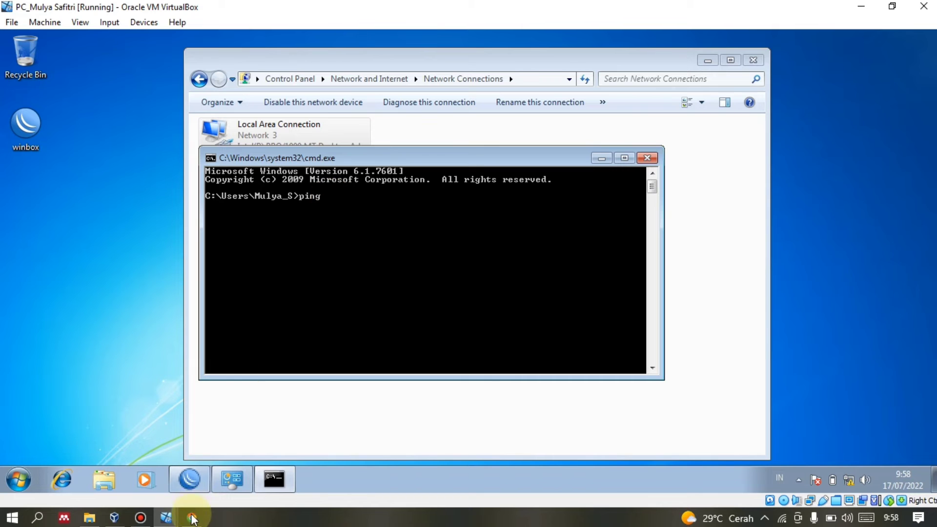
left_click(192, 517)
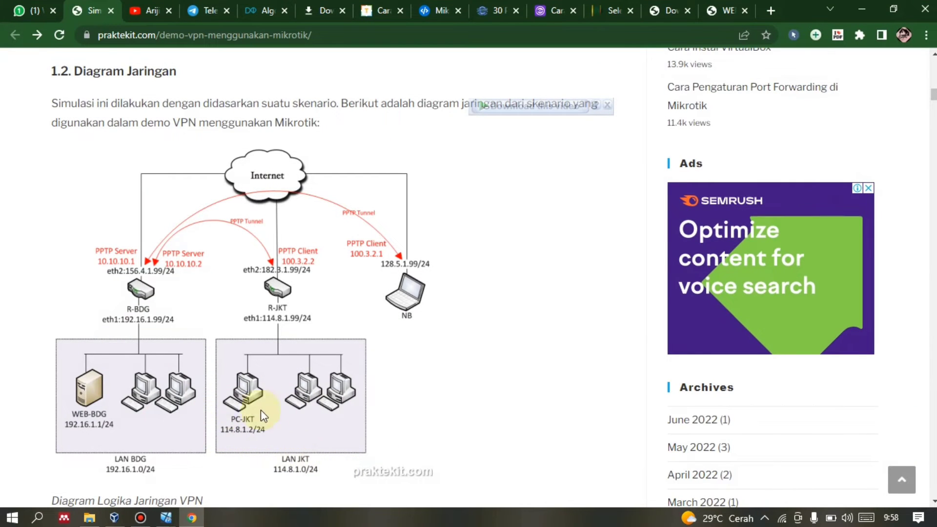
left_click(166, 517)
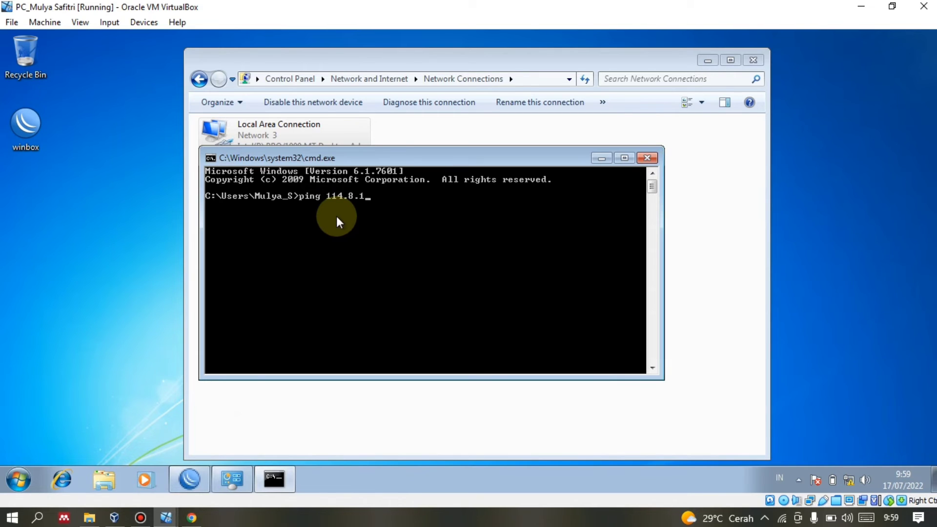
type(".2")
key("Return")
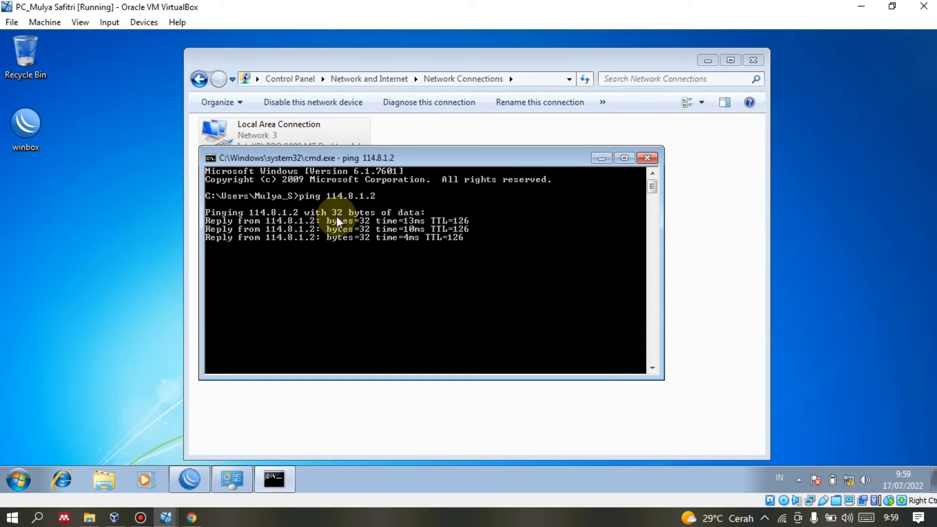
type("ping")
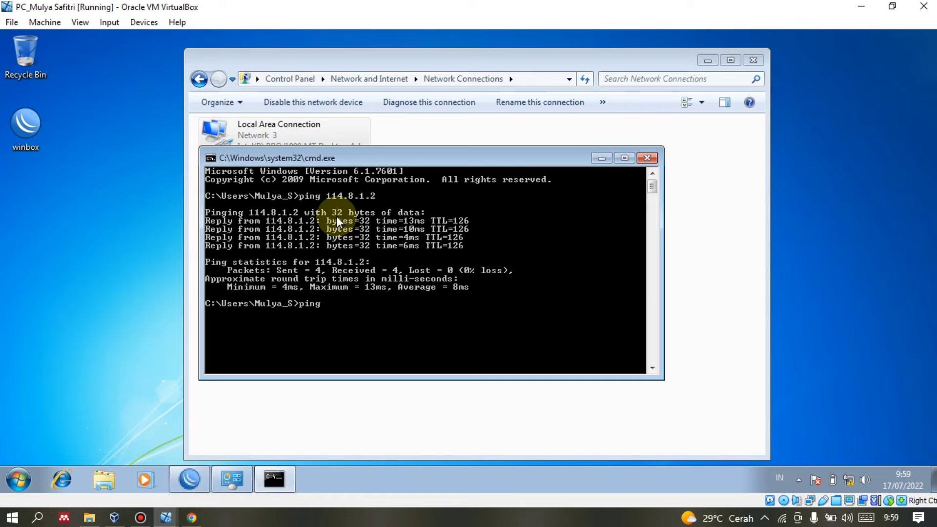
type(" 192.16.1.1")
key("Return")
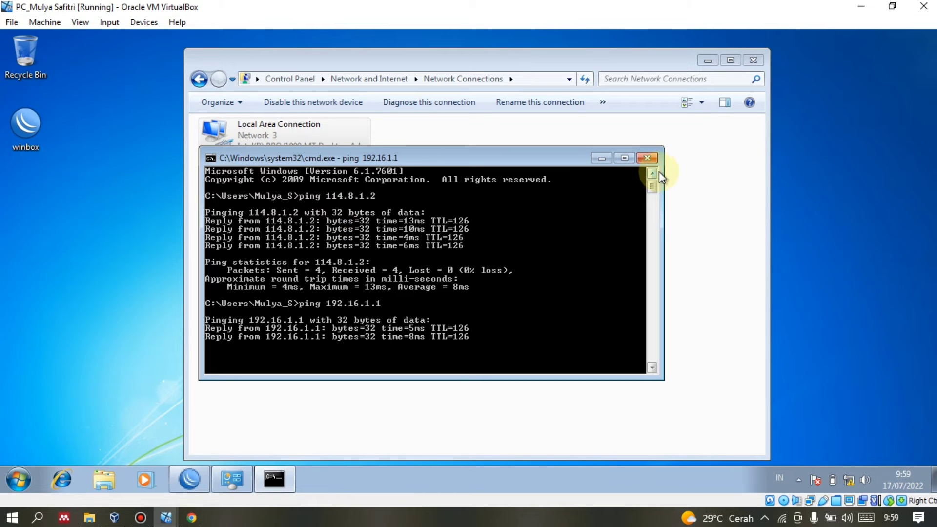
left_click(411, 426)
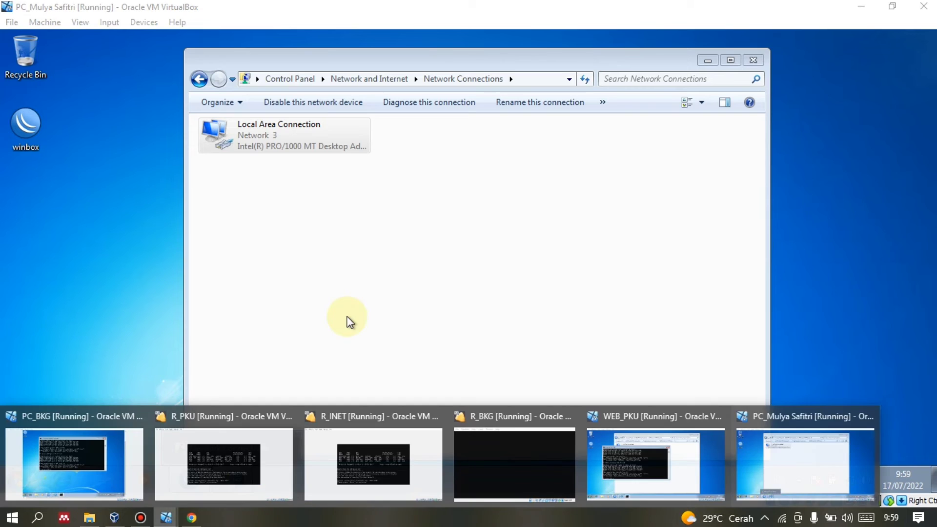
Switch to WEB_PKU, close its Command Prompt, and open the shared winbox (Z:) drive in Explorer.
left_click(269, 155)
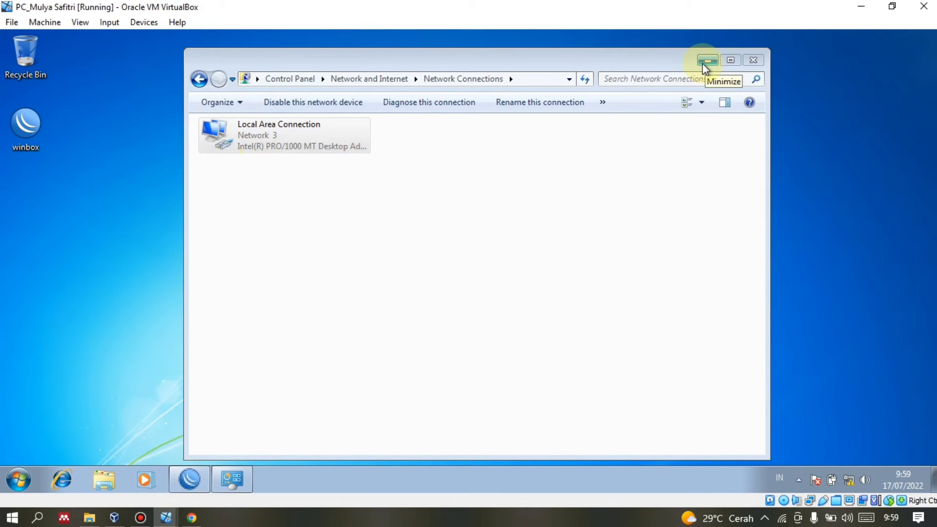
mouse_move(166, 517)
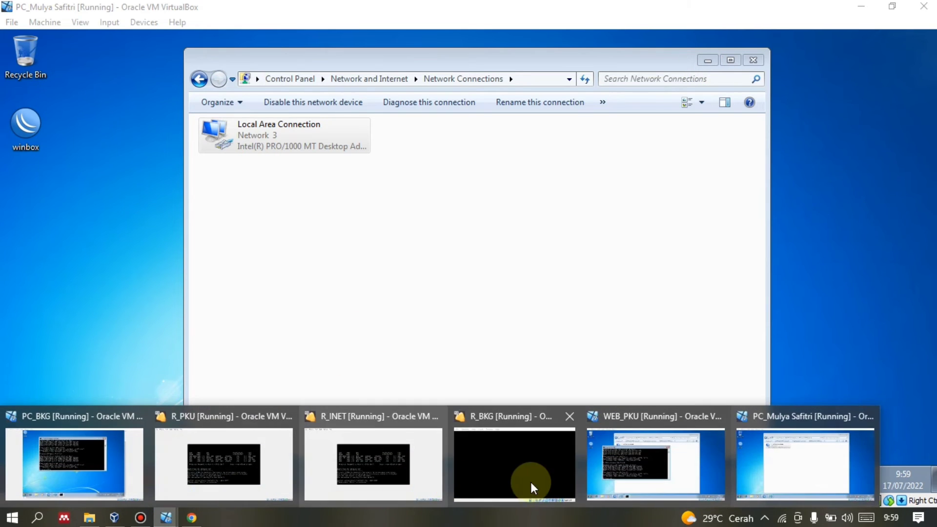
left_click(609, 468)
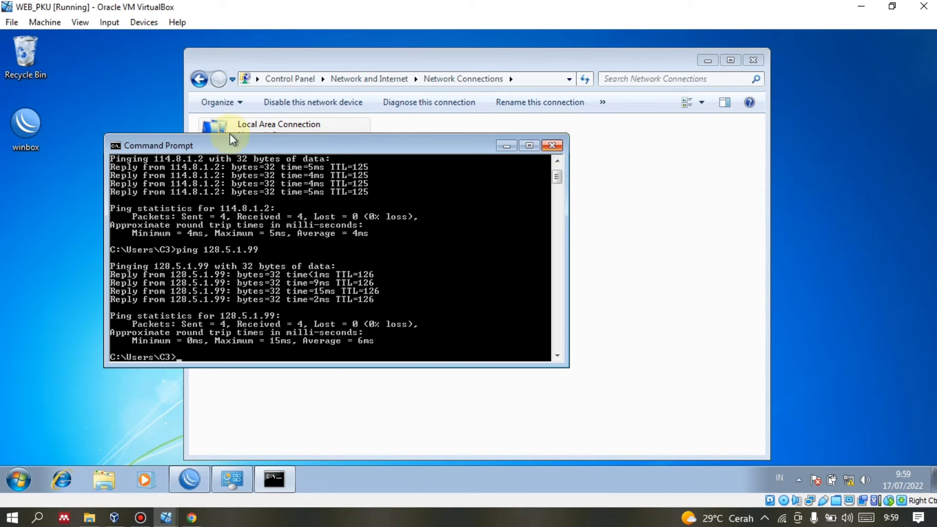
key("alt+F4")
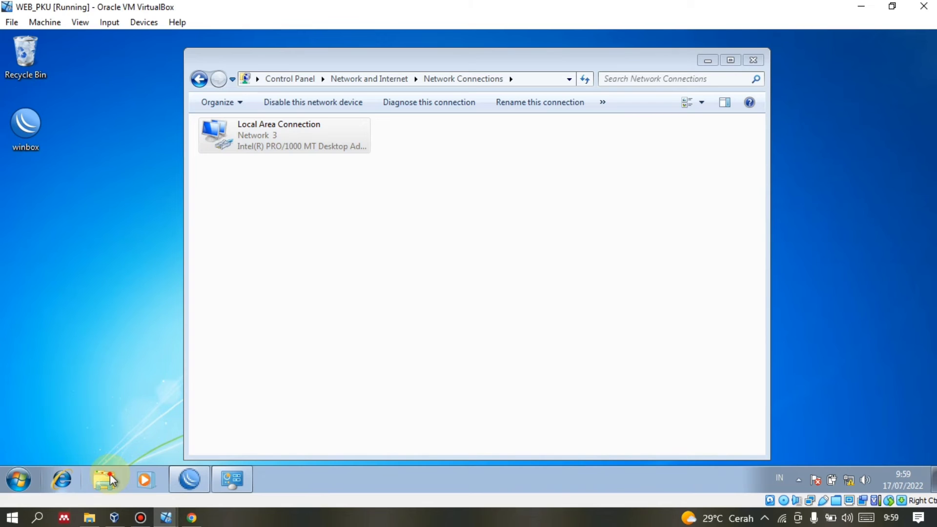
left_click(111, 481)
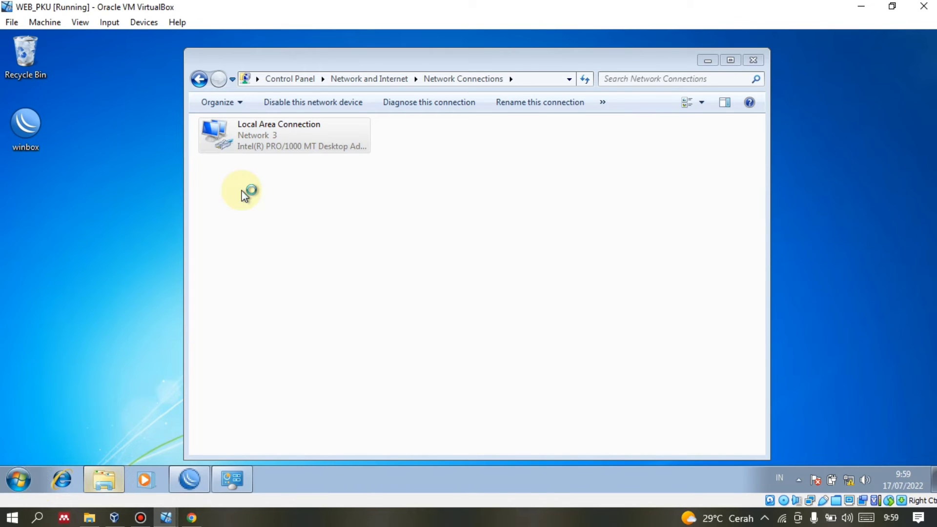
left_click(98, 491)
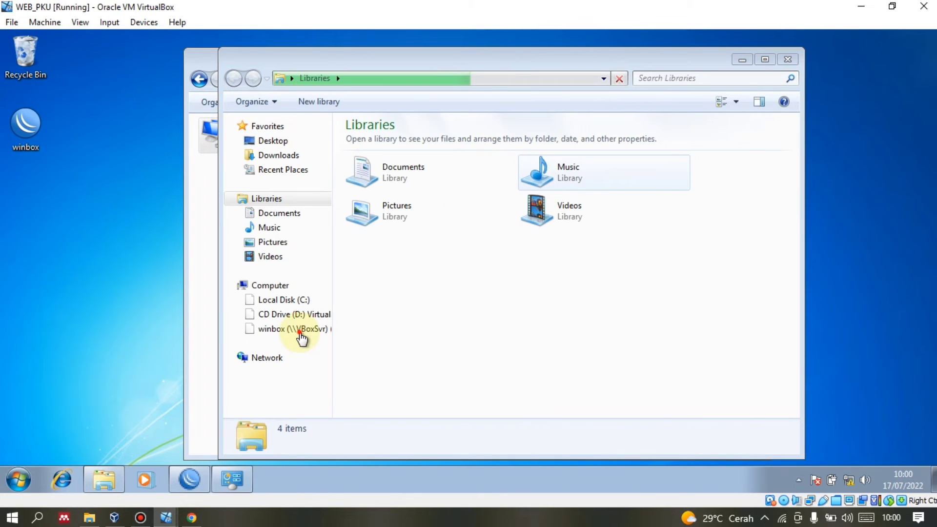
left_click(299, 333)
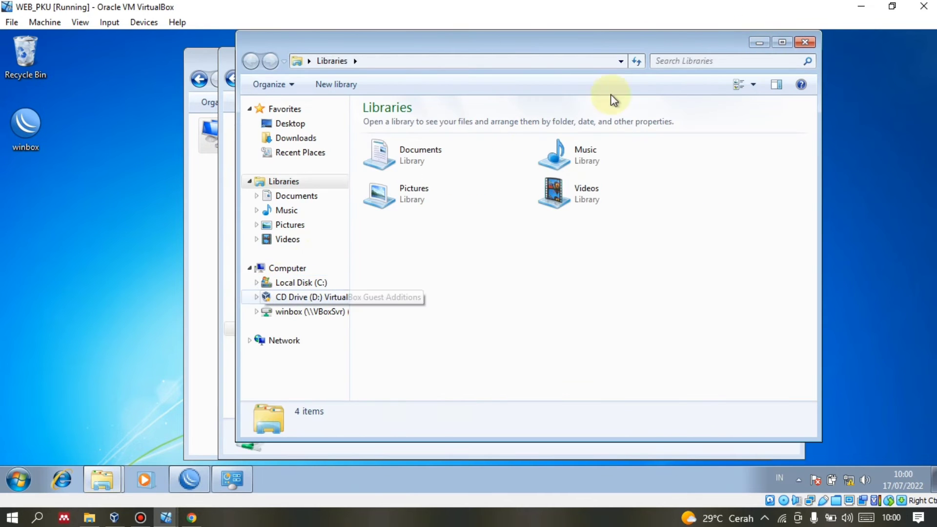
left_click(804, 41)
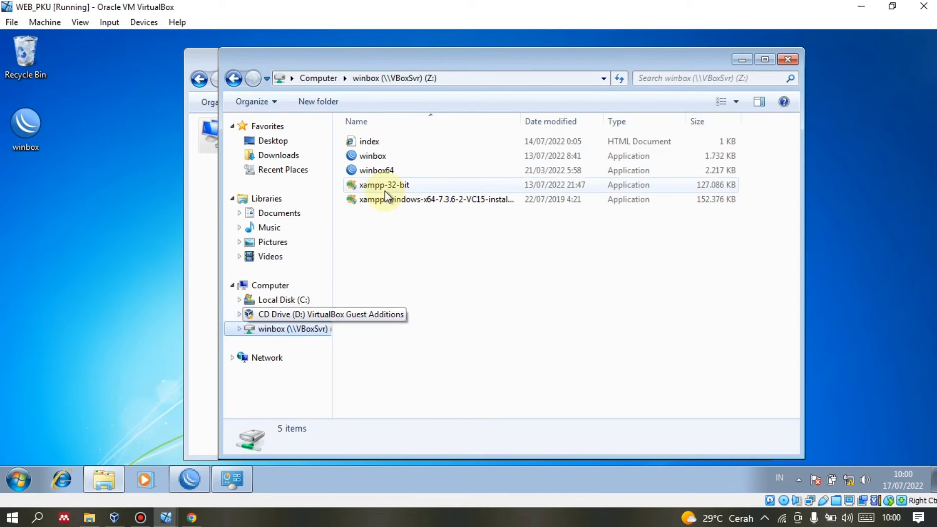
Launch XAMPP Control Panel on WEB_PKU and start Apache on ports 80 and 443.
left_click(17, 480)
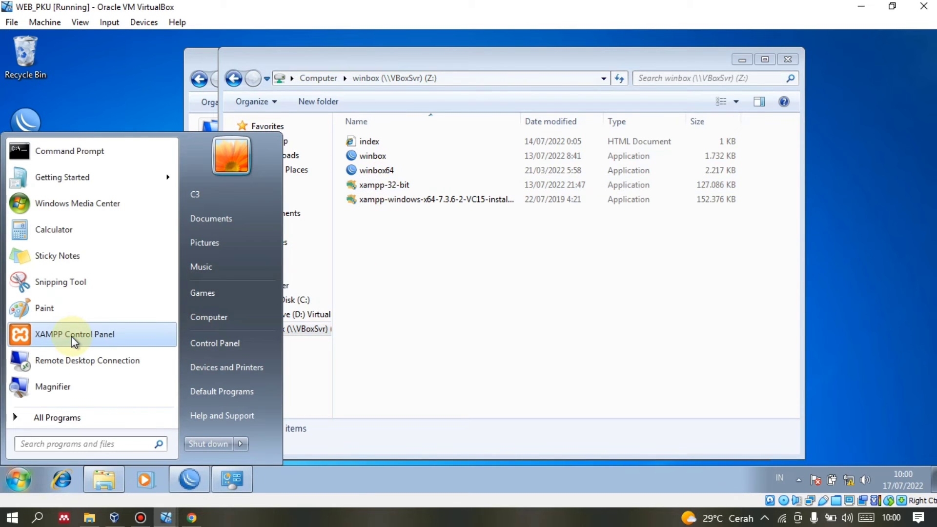
left_click(71, 336)
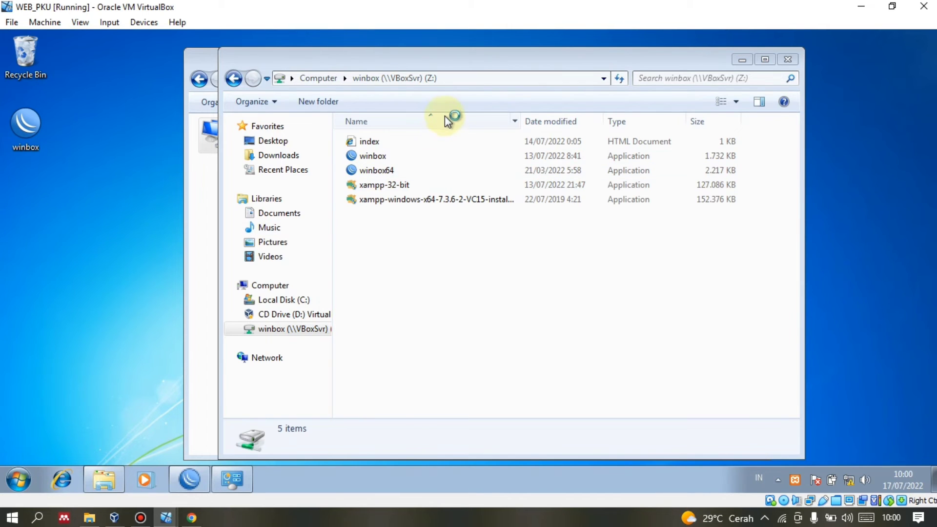
left_click(244, 107)
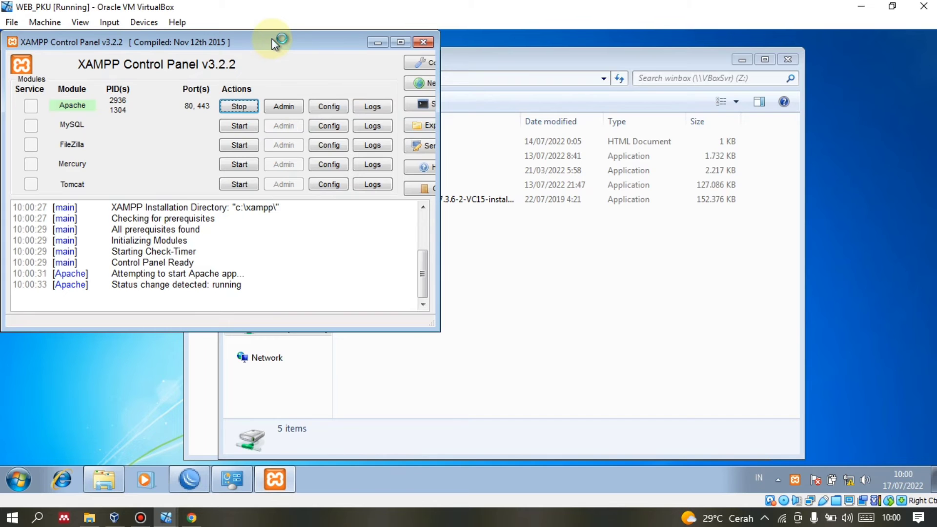
left_click_drag(278, 38, 502, 190)
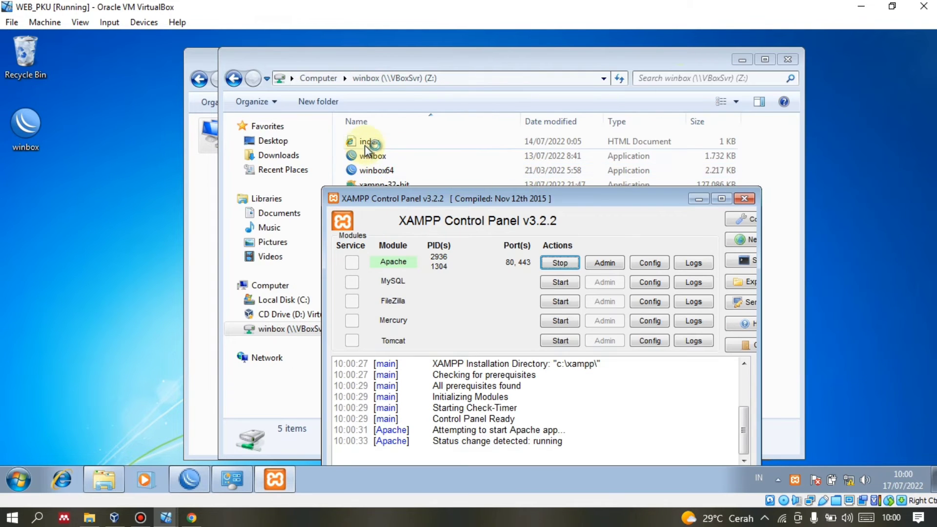
left_click(369, 145)
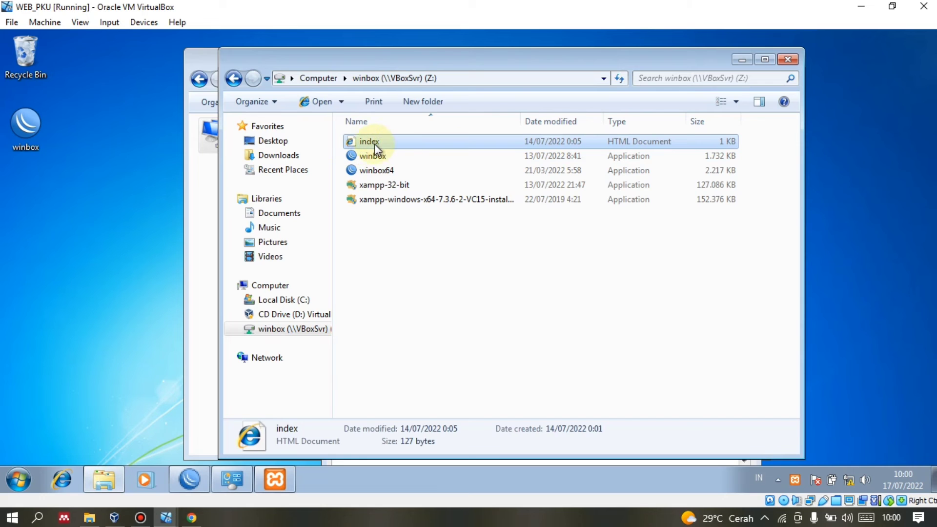
Minimize the WEB_PKU, next VM, and PC_BKG windows.
left_click(860, 6)
left_click(860, 6)
left_click(861, 6)
Minimize the host file browser, VirtualBox Manager and R_BKG window to reach the desktop.
left_click(861, 6)
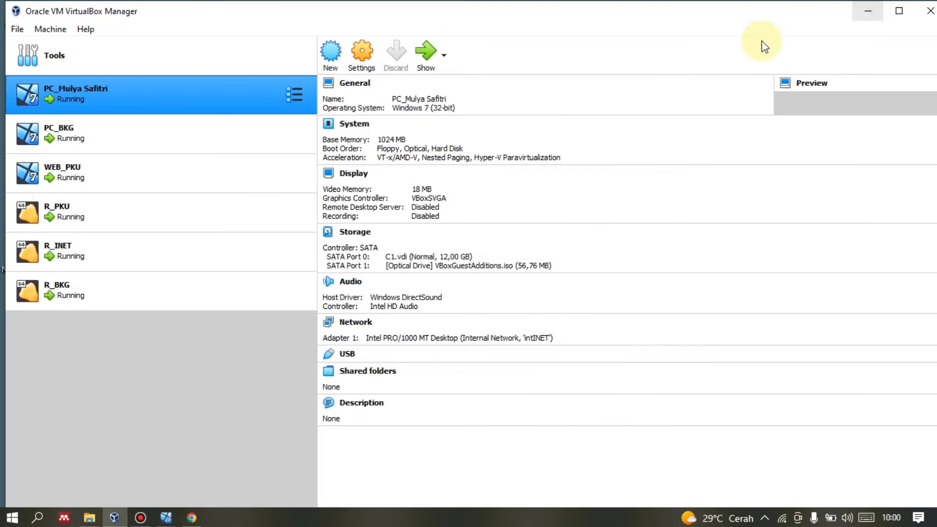
left_click(867, 6)
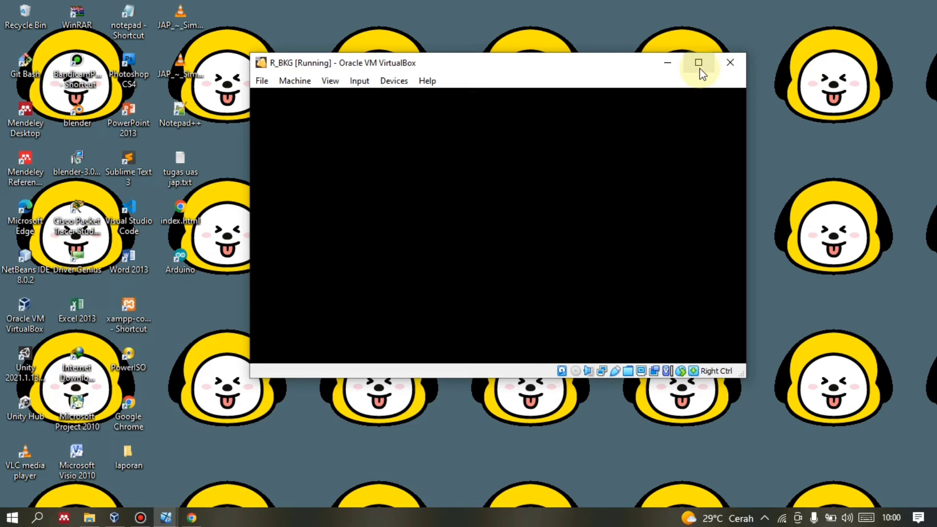
left_click(700, 69)
left_click(858, 6)
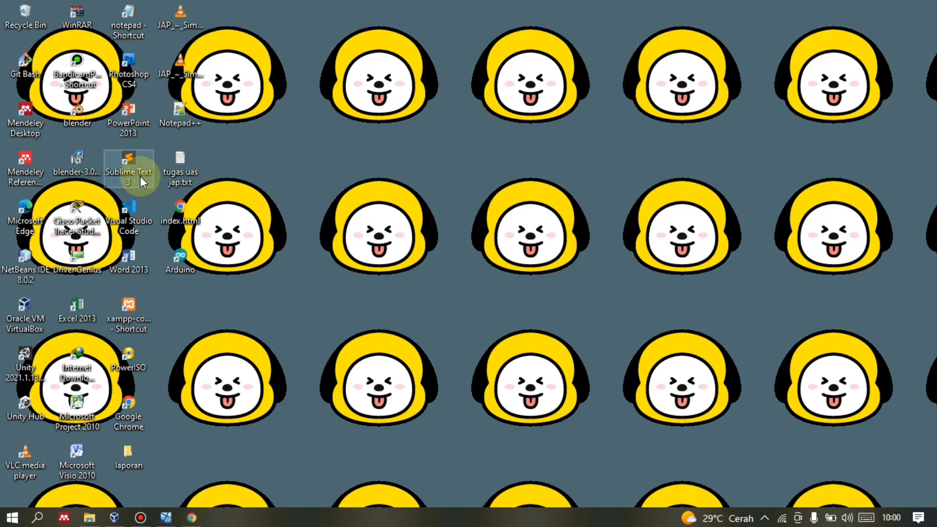
Review index.html in Sublime Text, titled VPN with a WELCOME SAY heading, then minimize it.
double_click(136, 171)
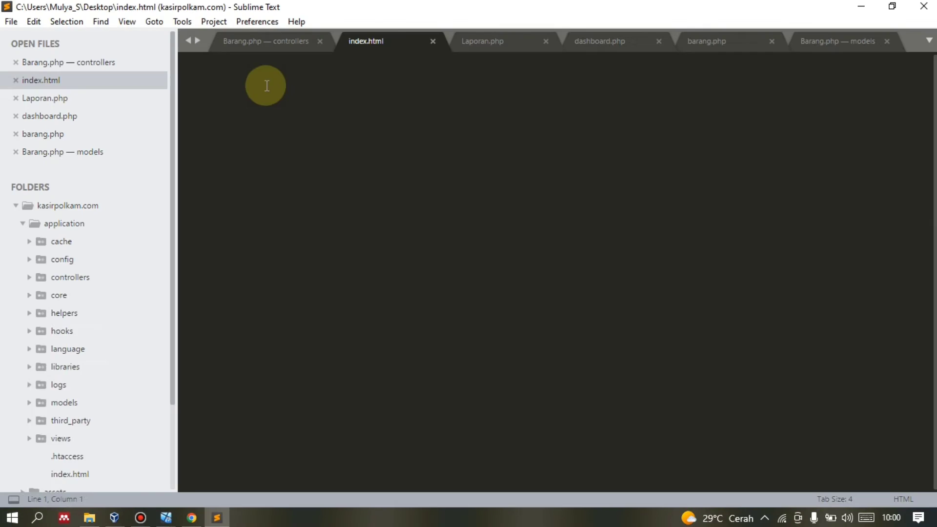
left_click(286, 180)
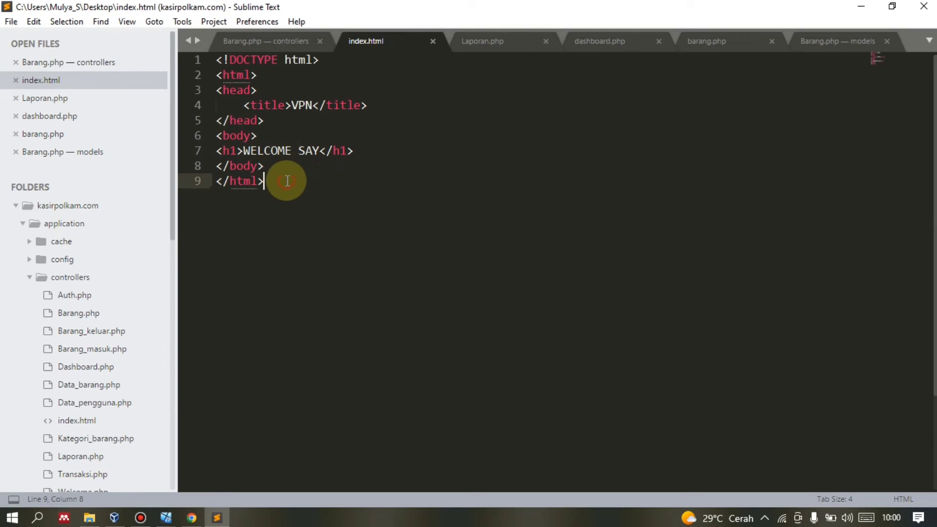
left_click_drag(247, 105, 217, 58)
left_click(288, 198)
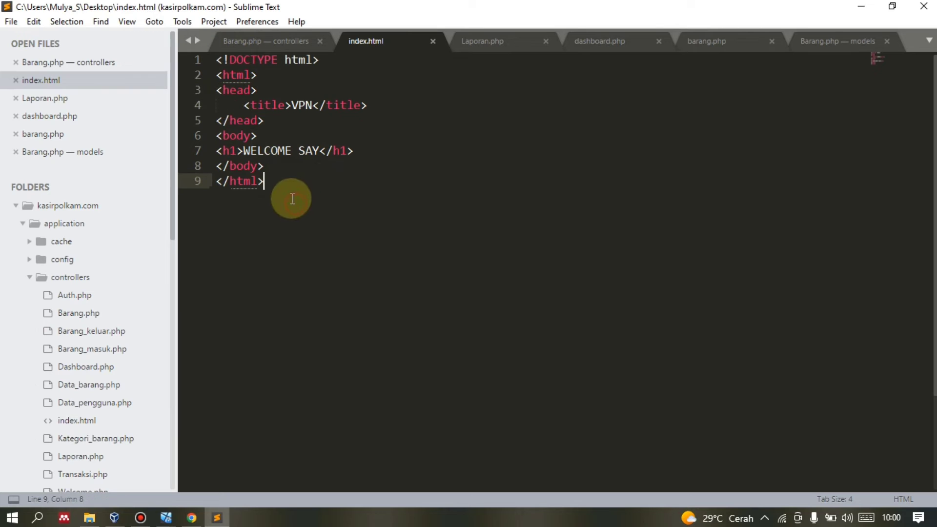
left_click_drag(288, 198, 217, 59)
left_click(581, 237)
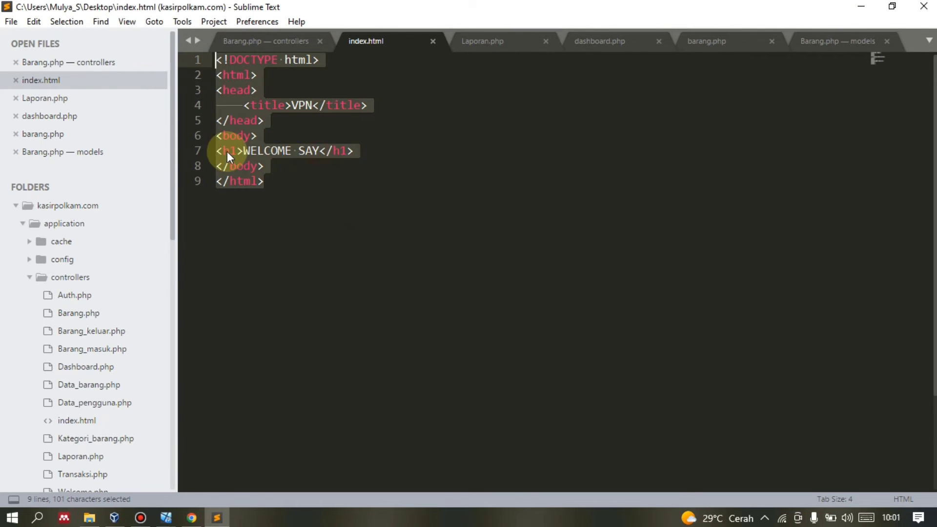
left_click_drag(227, 151, 449, 135)
left_click(861, 7)
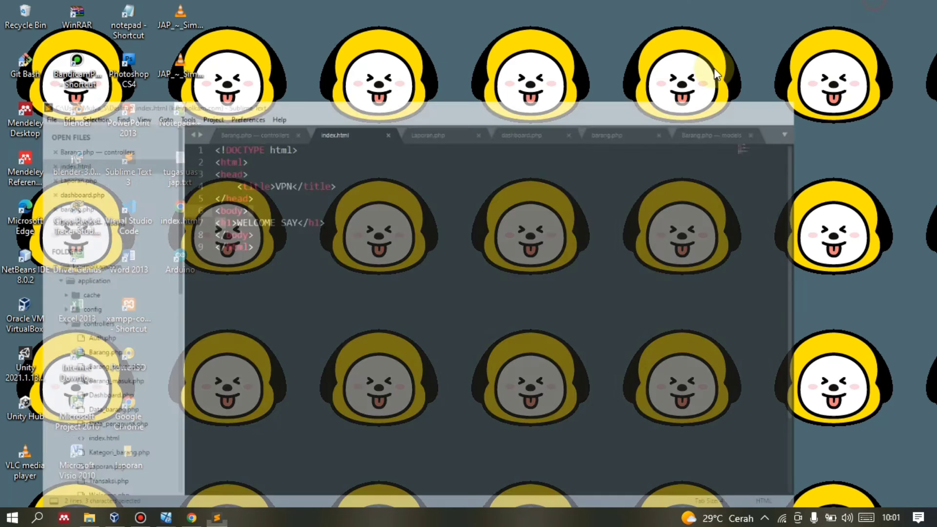
Switch to WEB_PKU and browse Explorer to C:\xampp\htdocs, which holds only index.
left_click(182, 520)
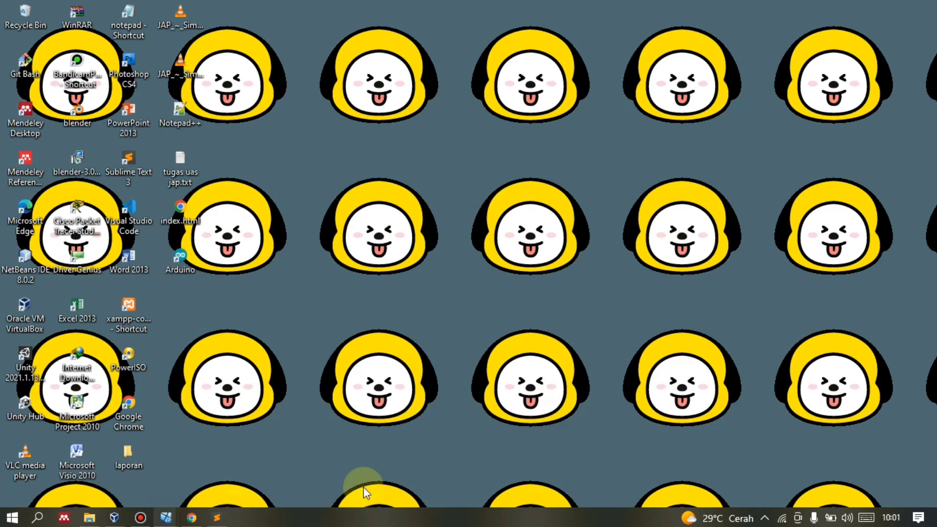
left_click(166, 517)
left_click(651, 469)
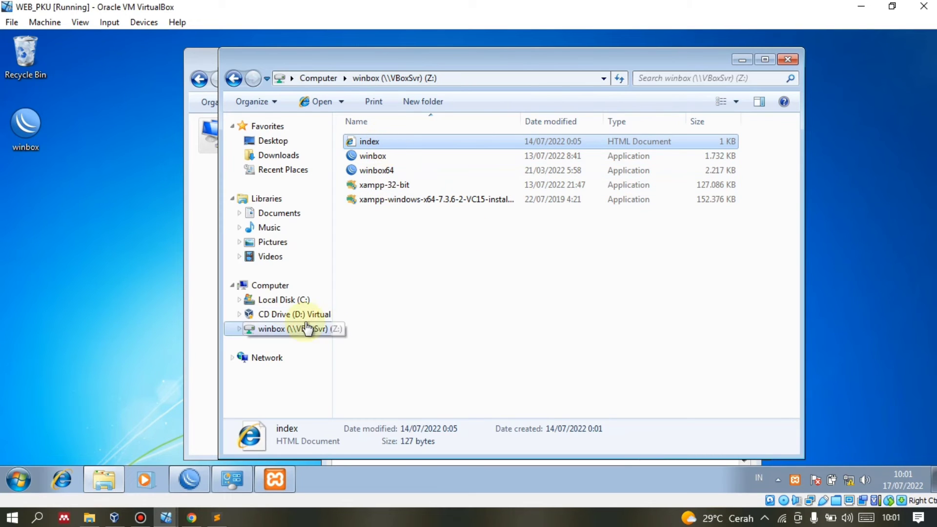
left_click(391, 142)
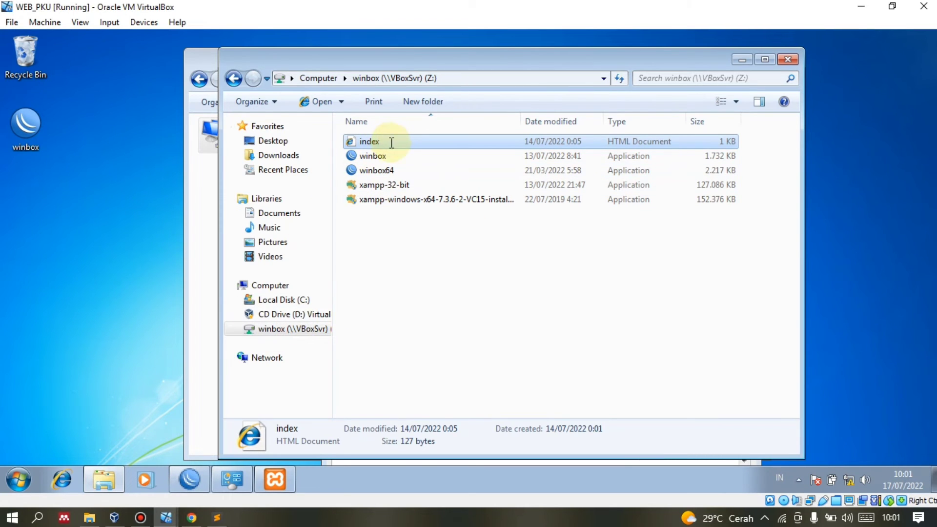
left_click(293, 299)
left_click(374, 202)
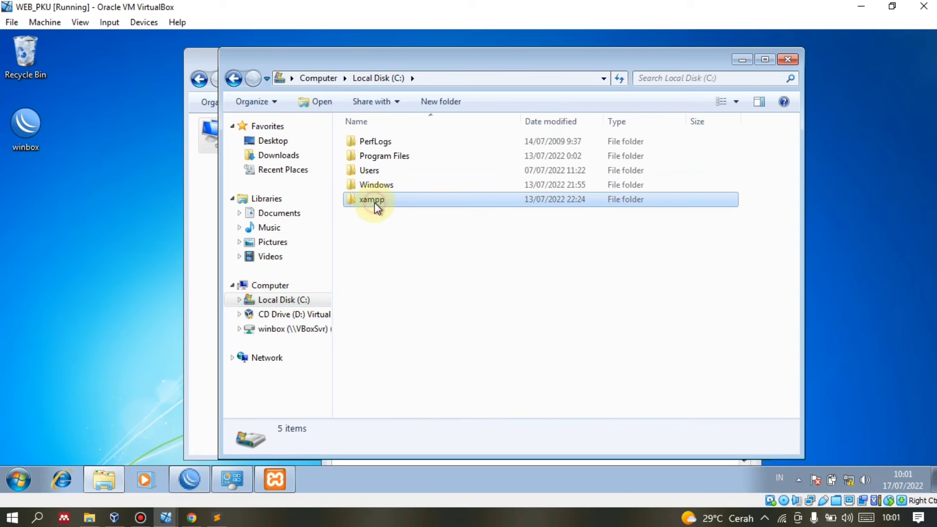
double_click(373, 203)
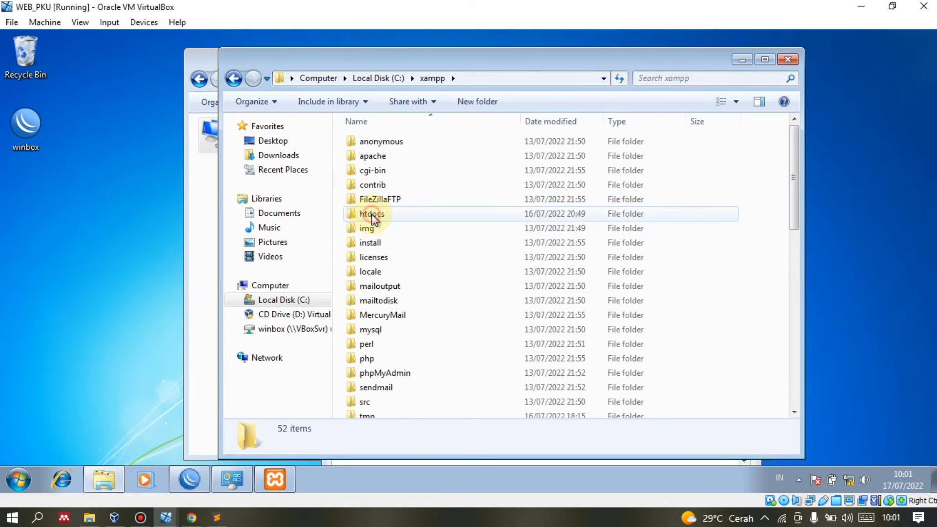
double_click(373, 215)
Restore XAMPP Control Panel with Apache running and launch Internet Explorer.
right_click(414, 189)
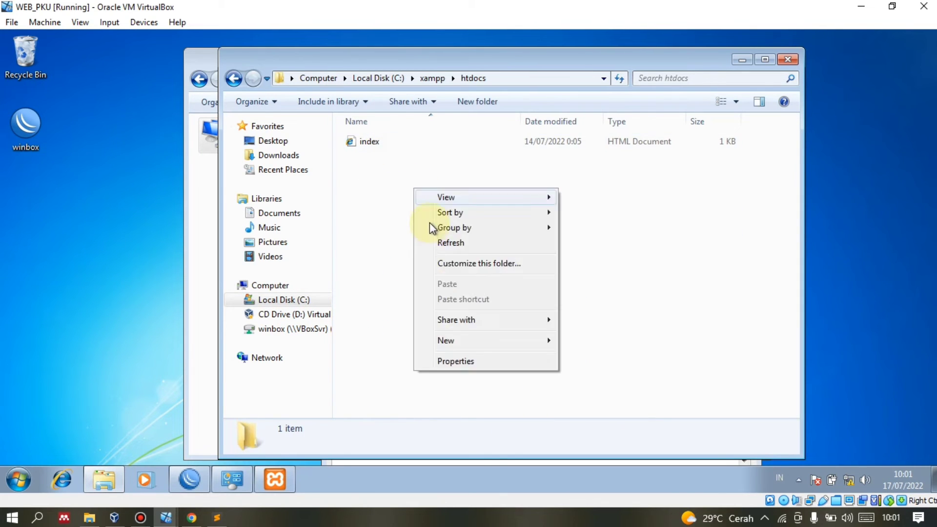
left_click(366, 169)
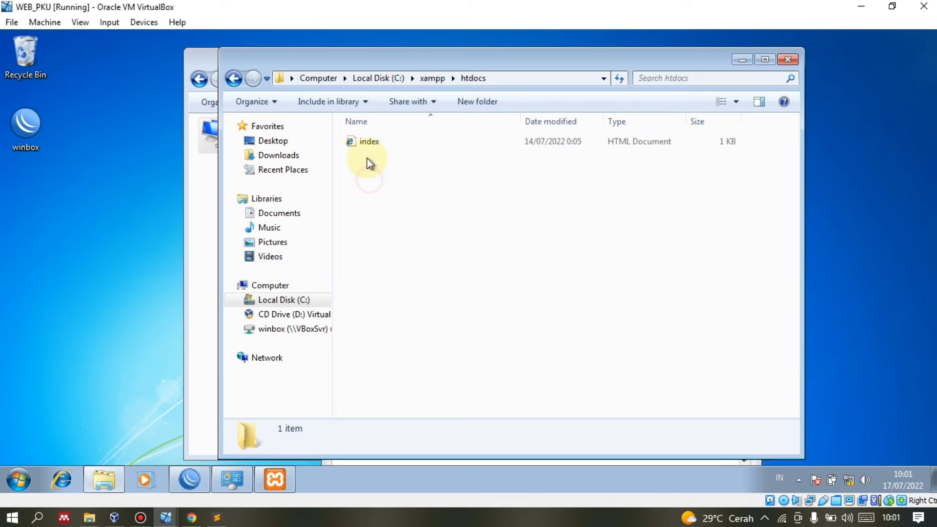
left_click(282, 467)
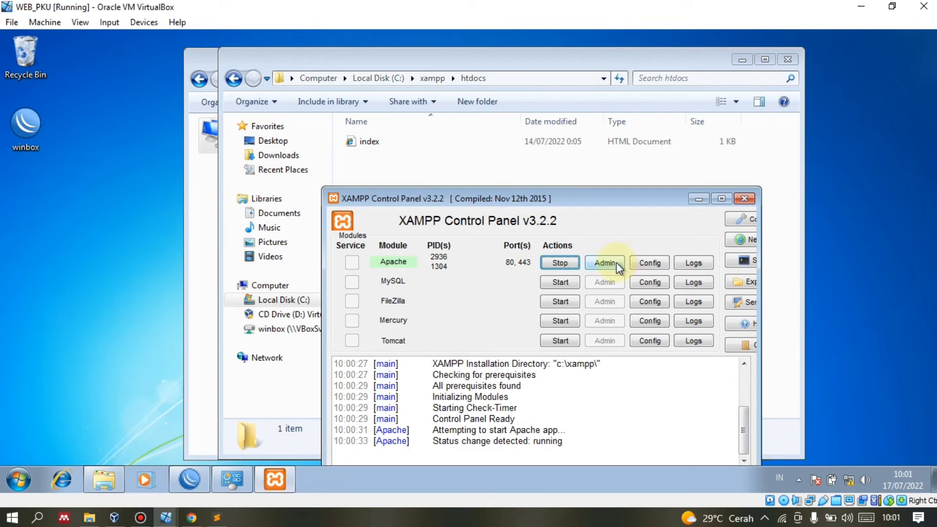
left_click(62, 480)
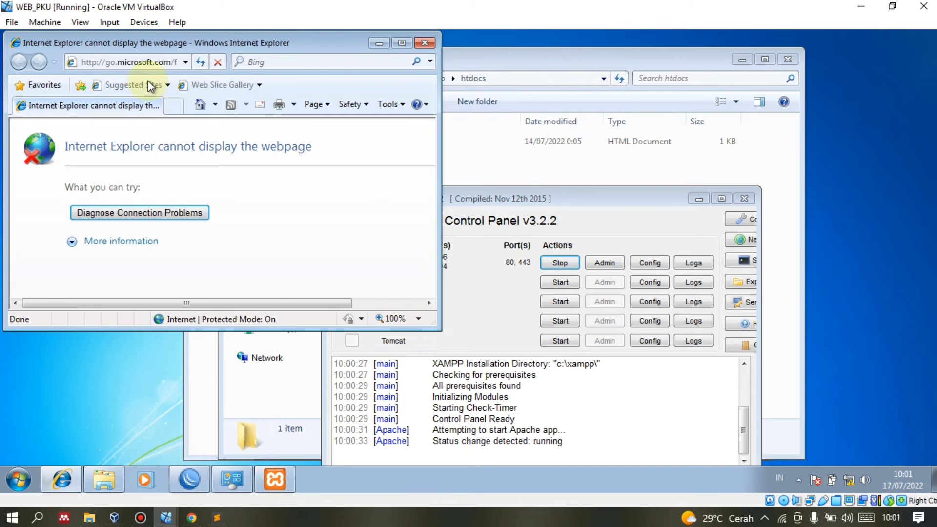
left_click(142, 62)
type("1")
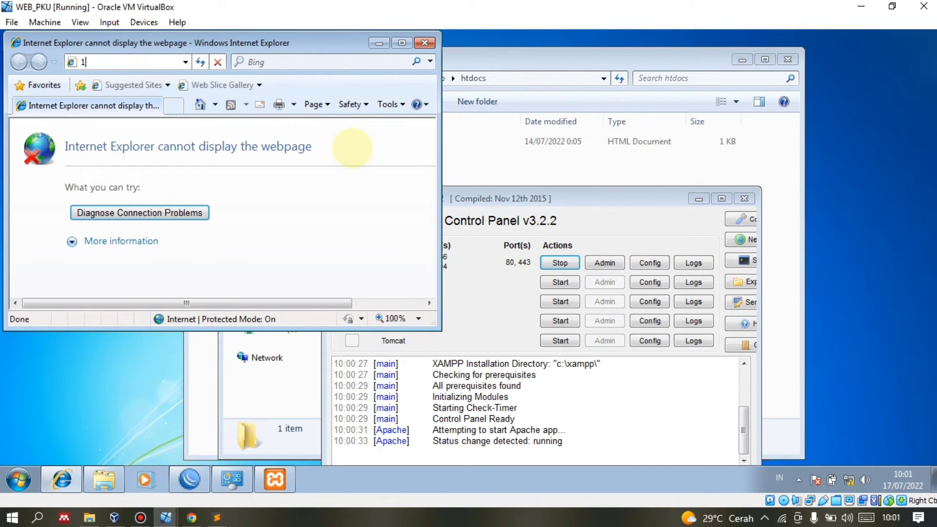
type("92")
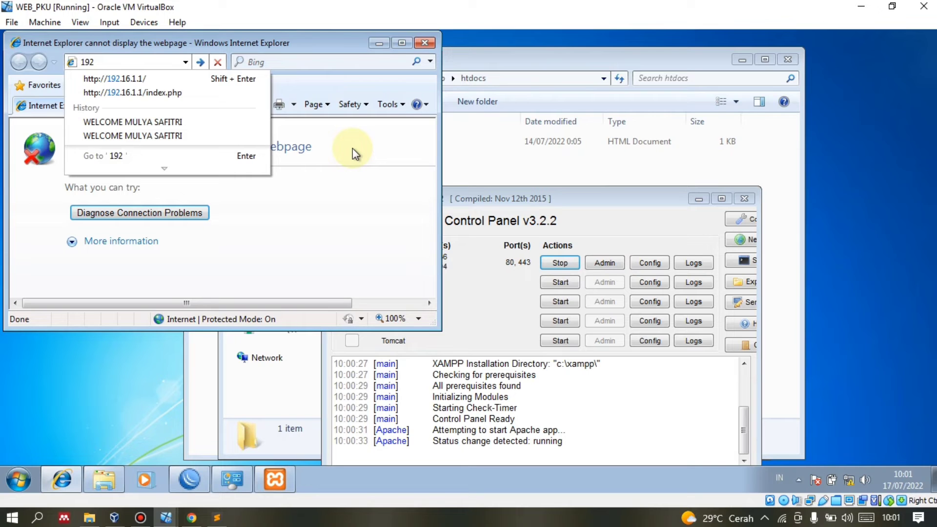
key("BackSpace")
key("BackSpace")
key("BackSpace")
type("lo")
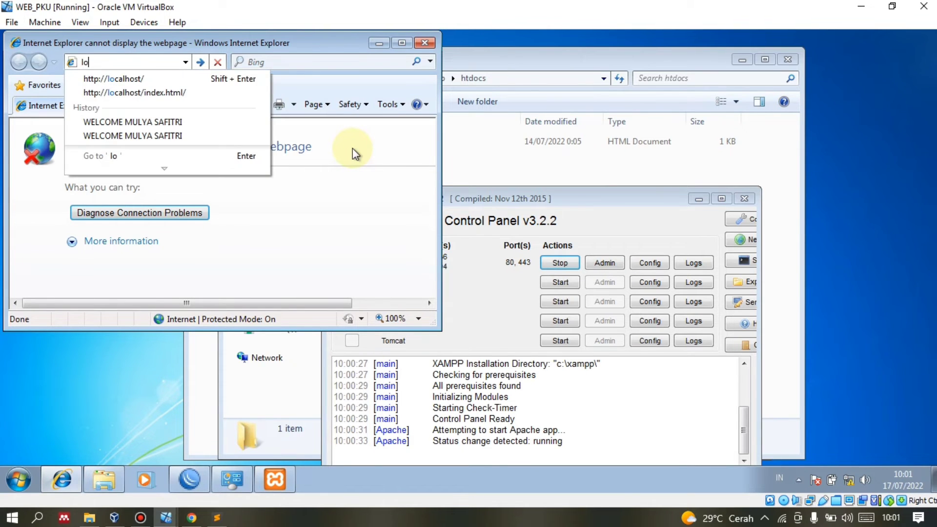
type("cal")
key("Down")
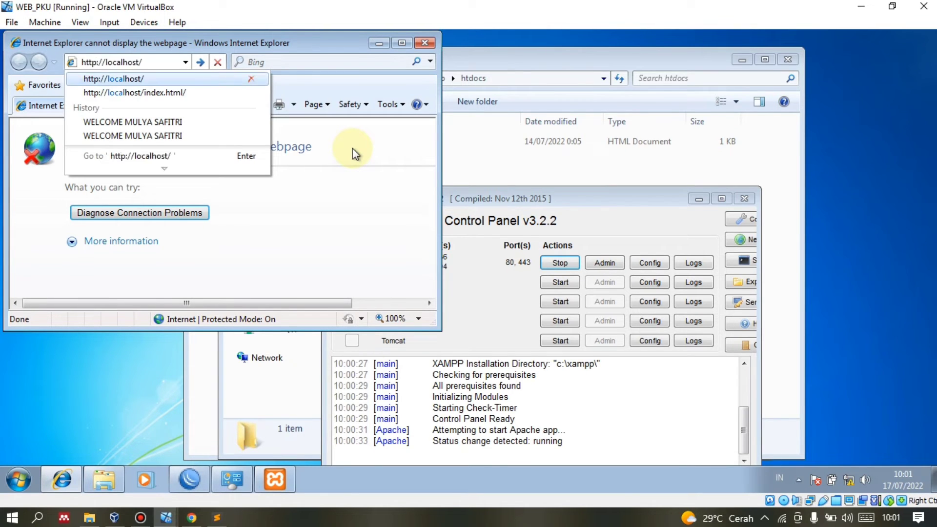
key("Return")
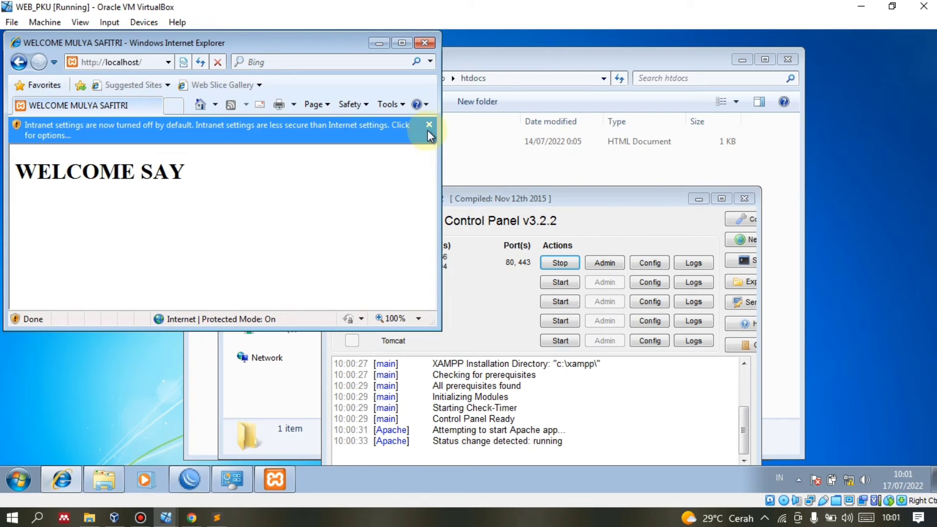
left_click(427, 129)
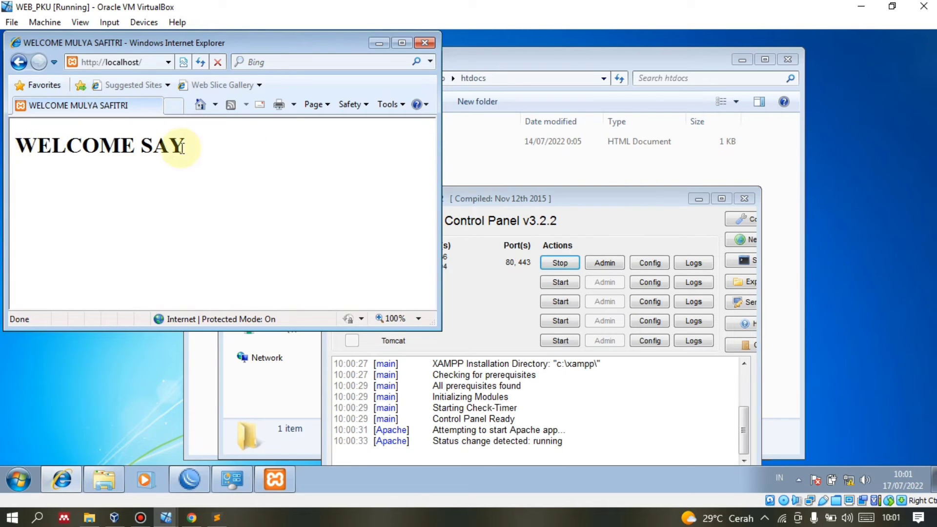
left_click_drag(16, 145, 234, 183)
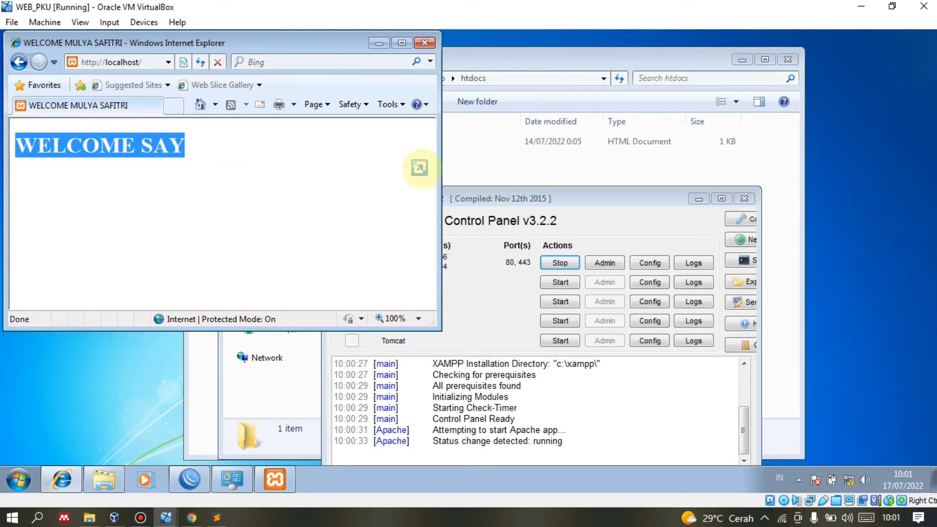
left_click(419, 168)
Minimize Internet Explorer and XAMPP Control Panel, leaving Explorer on htdocs.
left_click(355, 205)
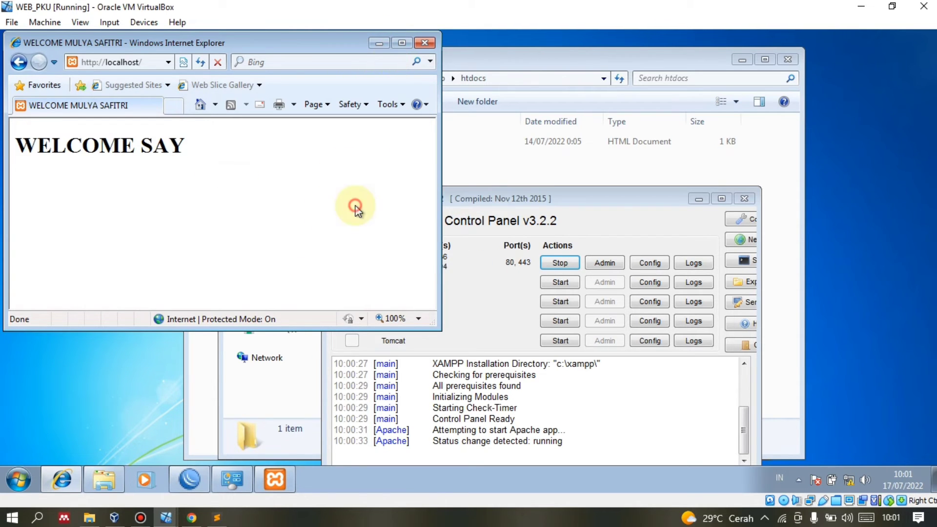
left_click(379, 45)
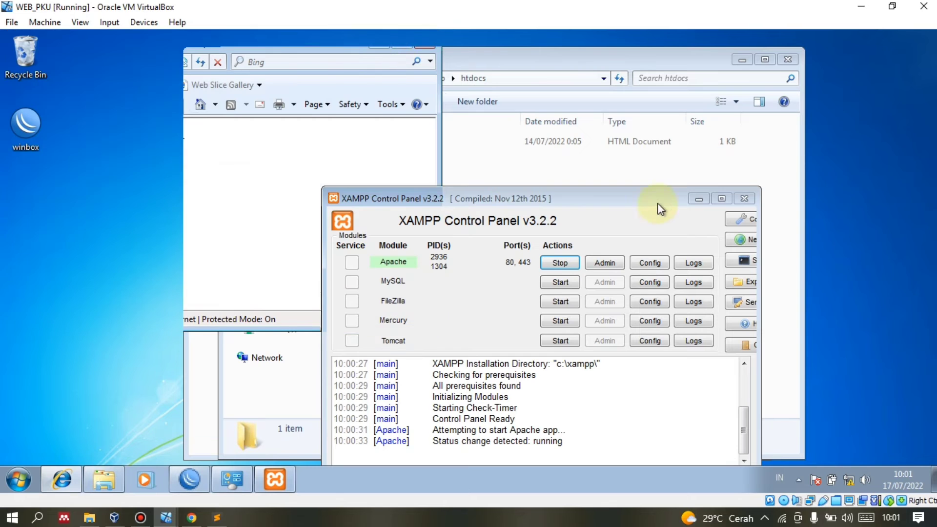
left_click(699, 199)
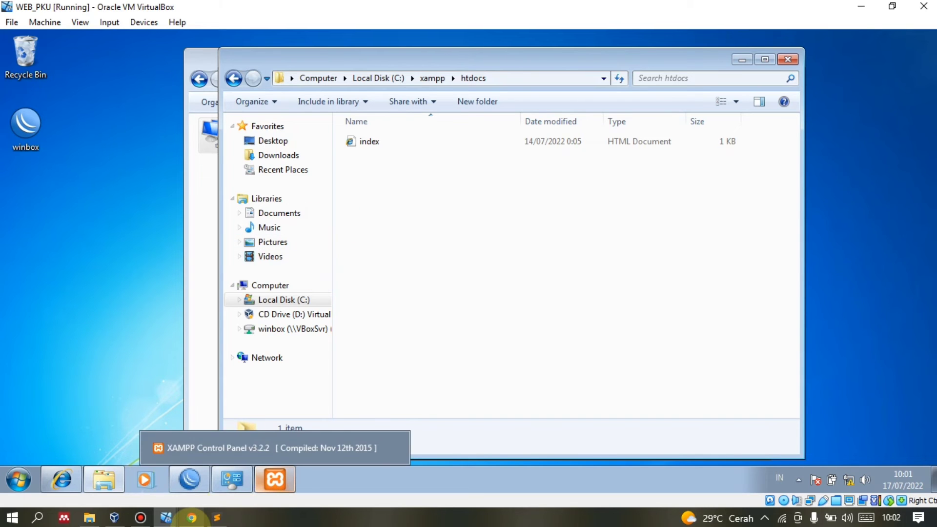
Scroll the praktekit.com tutorial in Chrome to section 3 and highlight the sentence about blocking on R-BDG.
left_click(192, 524)
scroll(176, 238, "down", 15)
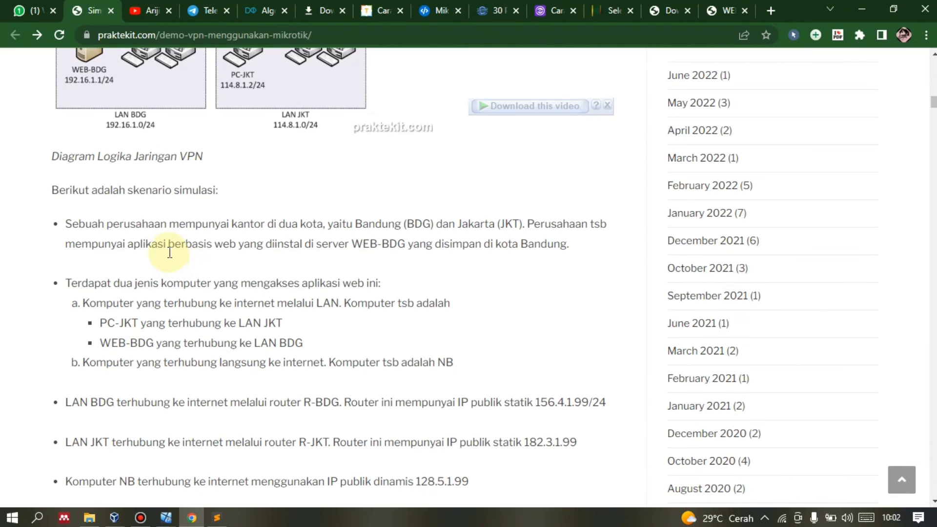
scroll(177, 238, "down", 20)
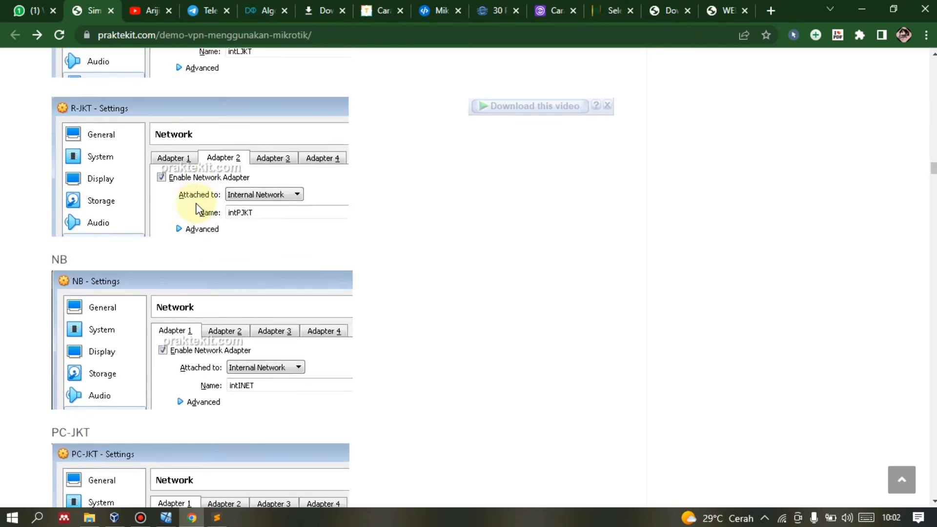
scroll(198, 209, "down", 20)
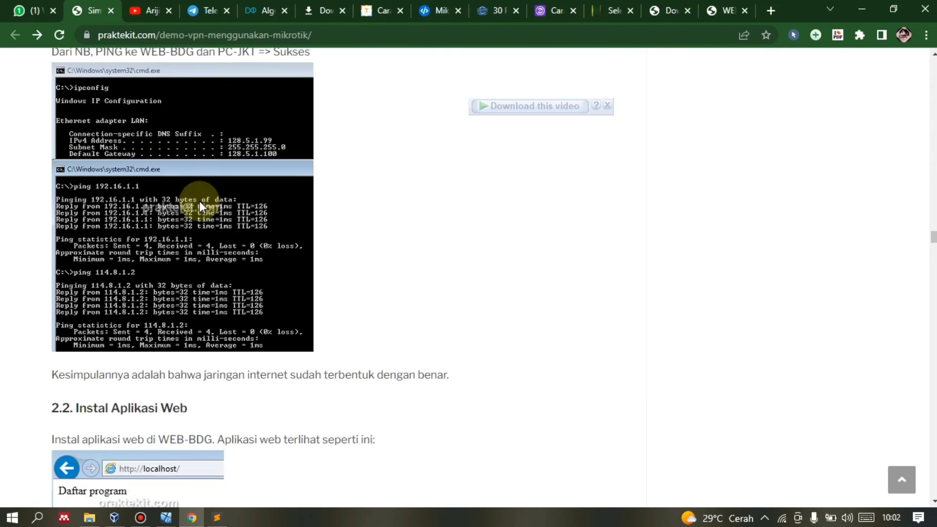
scroll(200, 201, "down", 8)
scroll(98, 200, "up", 9)
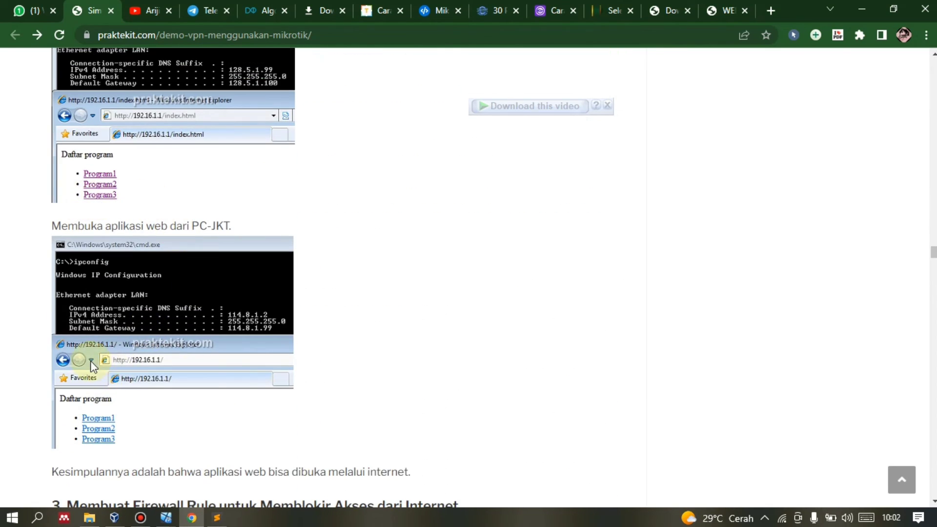
scroll(90, 361, "down", 5)
scroll(333, 292, "up", 5)
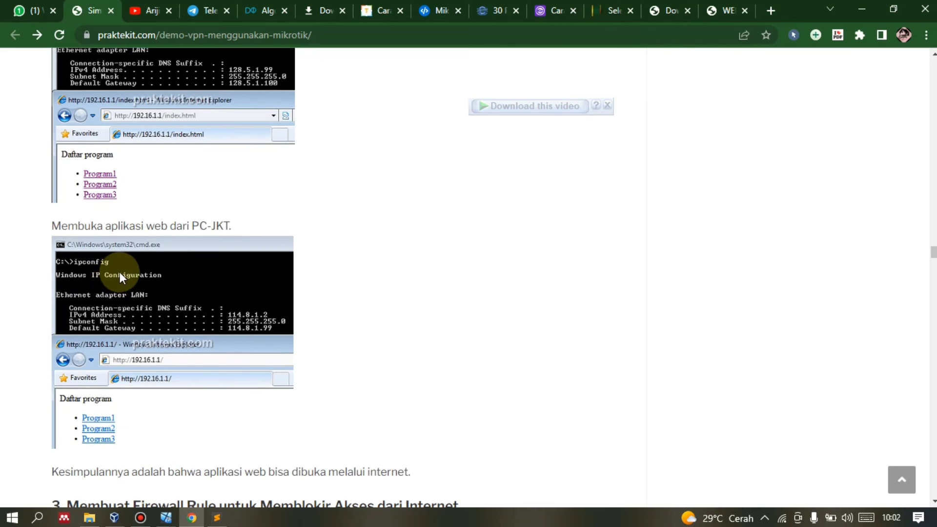
scroll(119, 271, "down", 6)
left_click(340, 162)
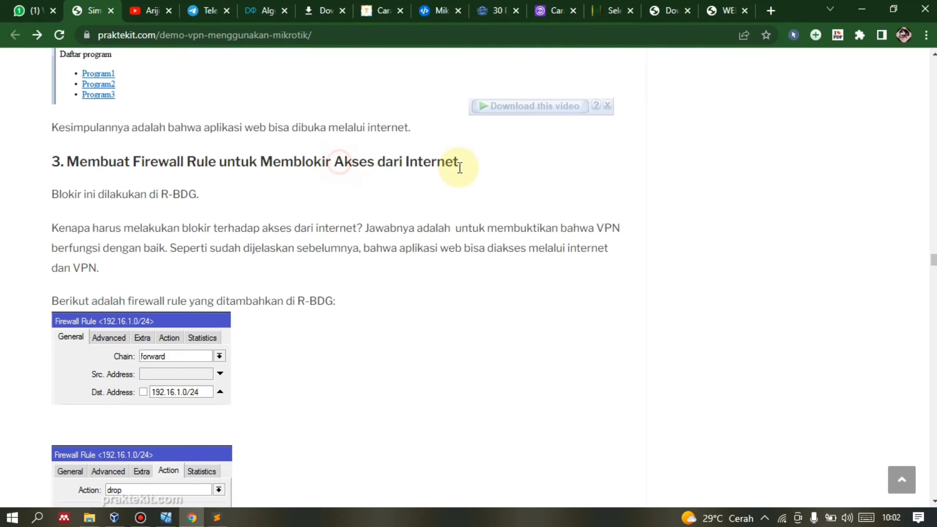
left_click_drag(98, 193, 196, 202)
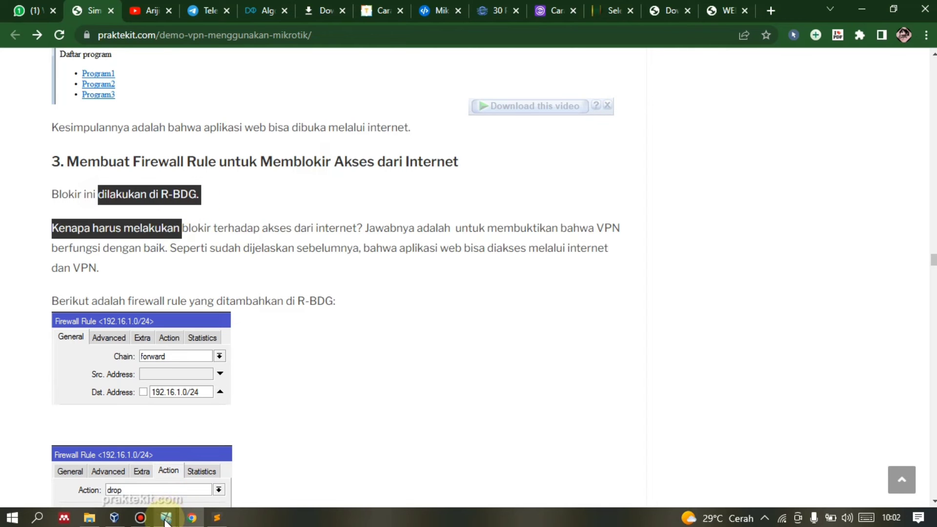
Switch to the WEB_PKU VM and open WinBox's IP > Firewall window.
mouse_move(166, 519)
left_click(672, 463)
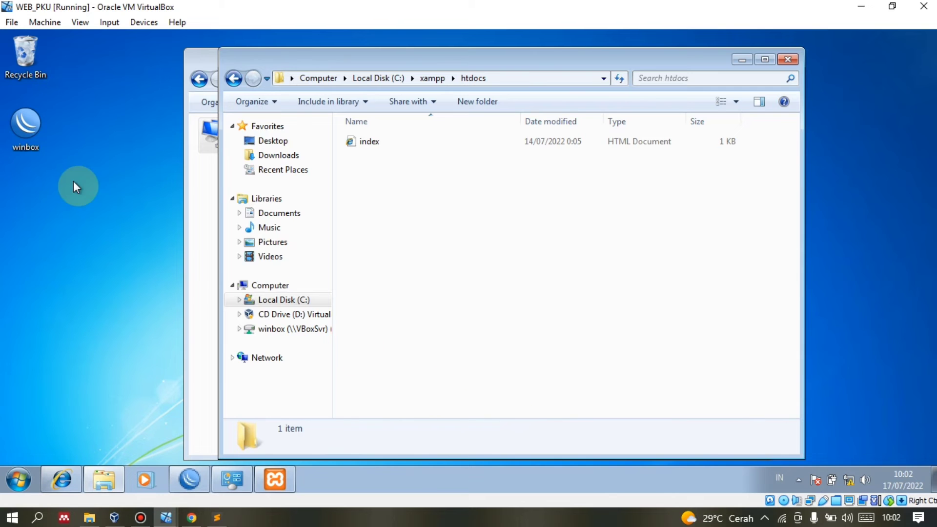
left_click(191, 309)
left_click(189, 479)
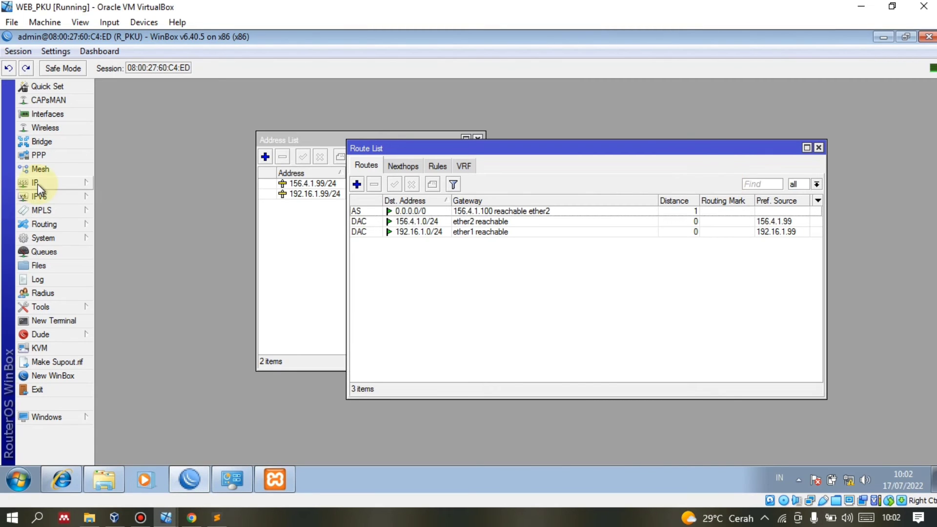
left_click(39, 183)
left_click(156, 250)
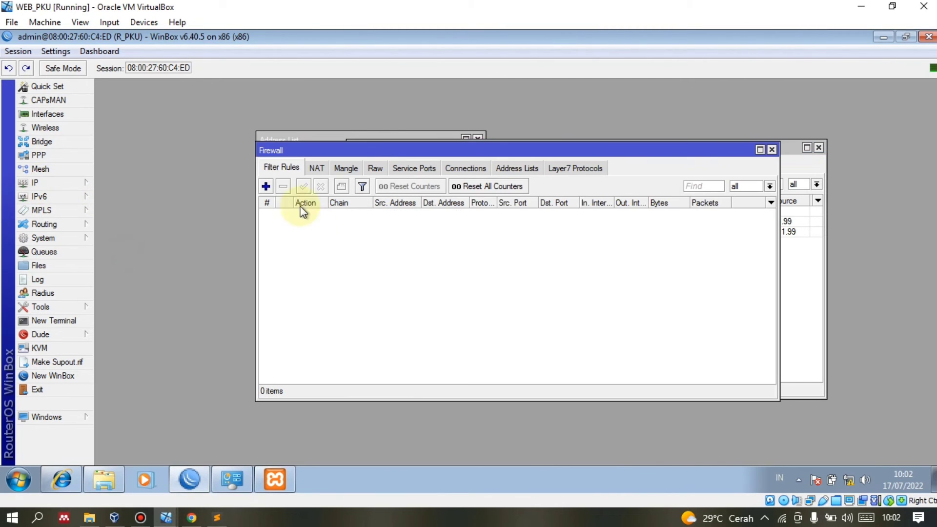
Add a forward-chain filter rule with destination 192.16.1.0/24 and action drop, then apply it.
left_click(266, 187)
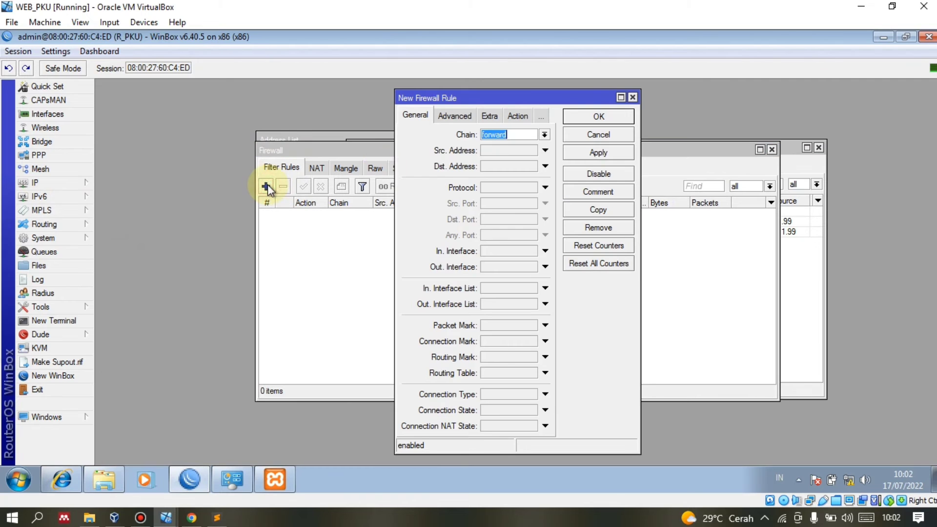
left_click(512, 167)
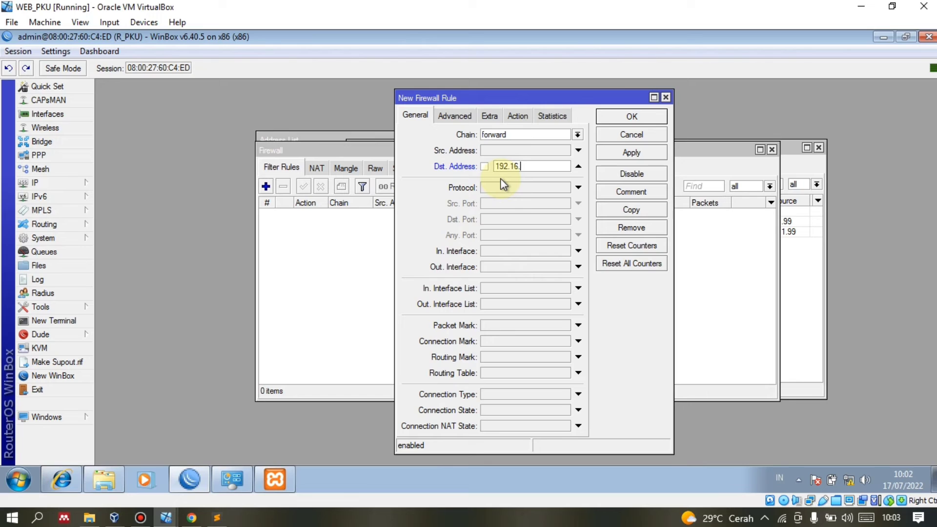
type(".0/24")
left_click(523, 118)
left_click(513, 135)
left_click(494, 171)
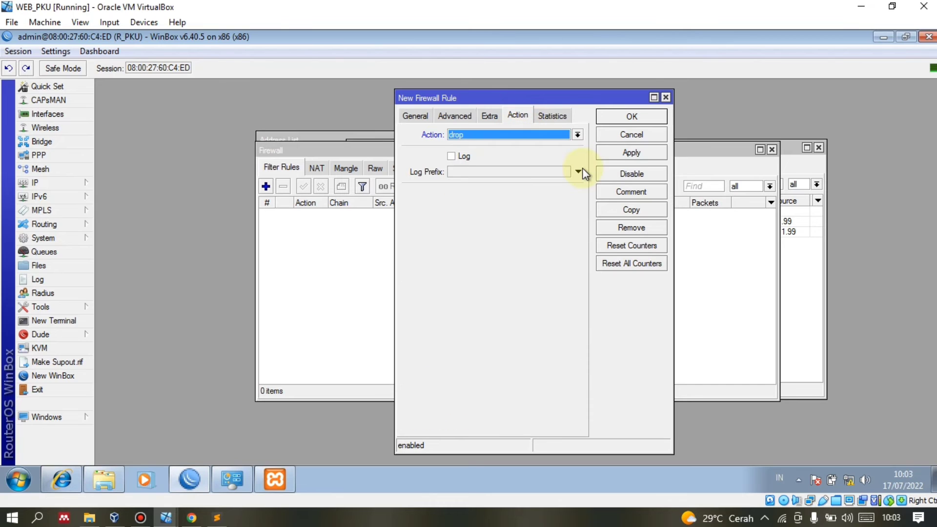
left_click(623, 156)
Close the firewall rule and rerun PC_BKG's ping to 192.16.1.1, which now times out.
left_click(630, 117)
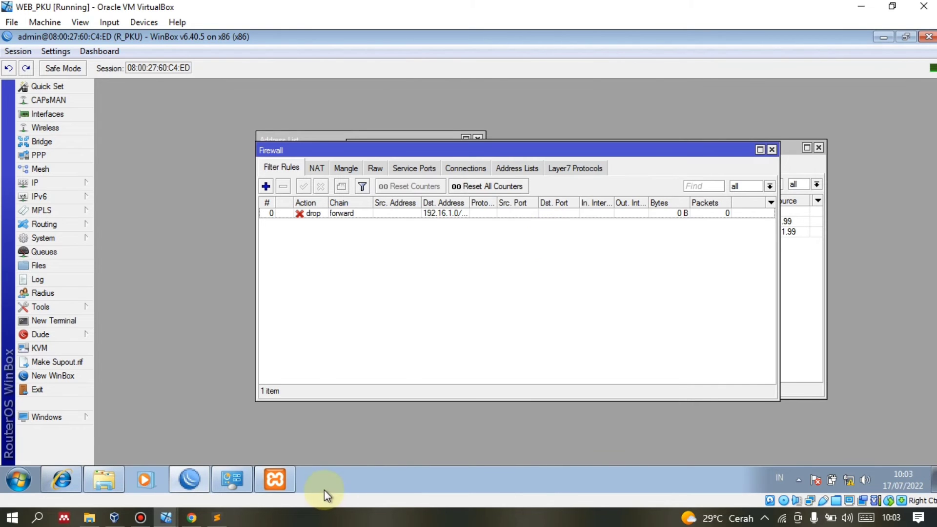
mouse_move(167, 517)
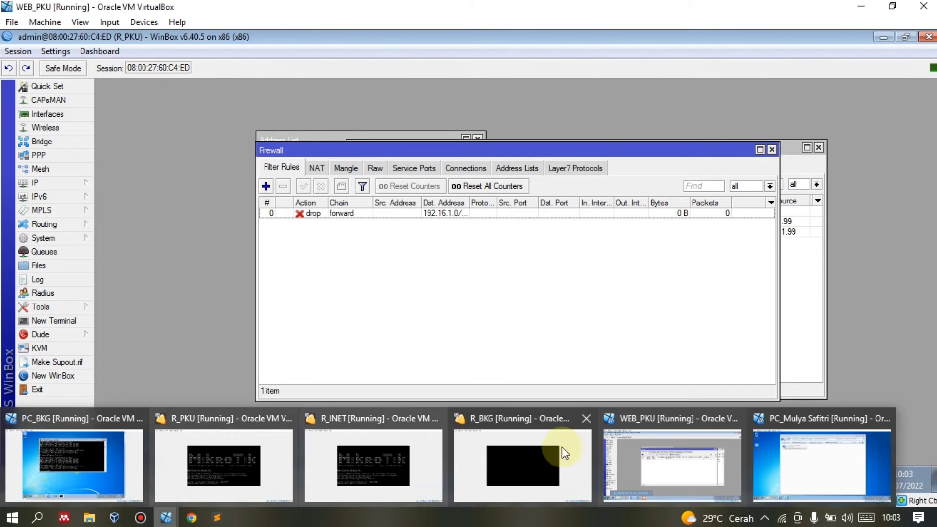
left_click(51, 458)
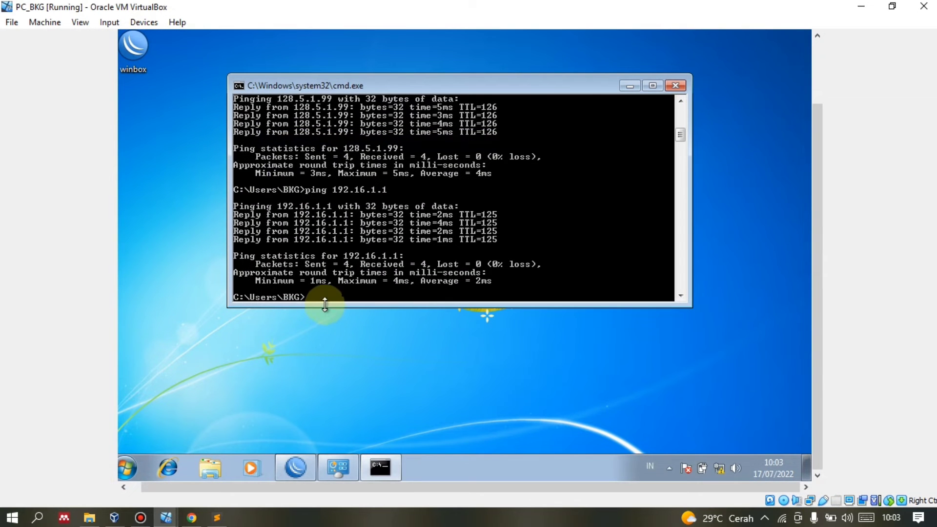
scroll(344, 238, "down", 1)
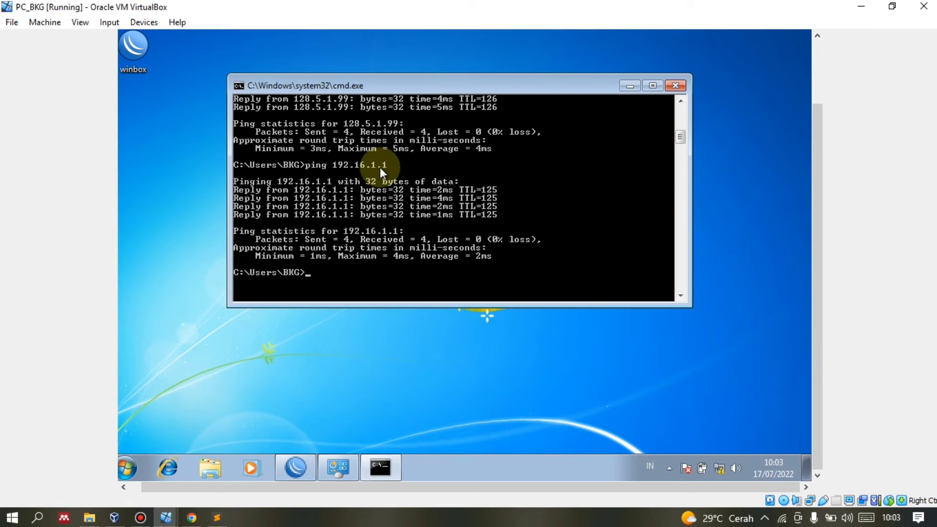
key("Up")
key("Return")
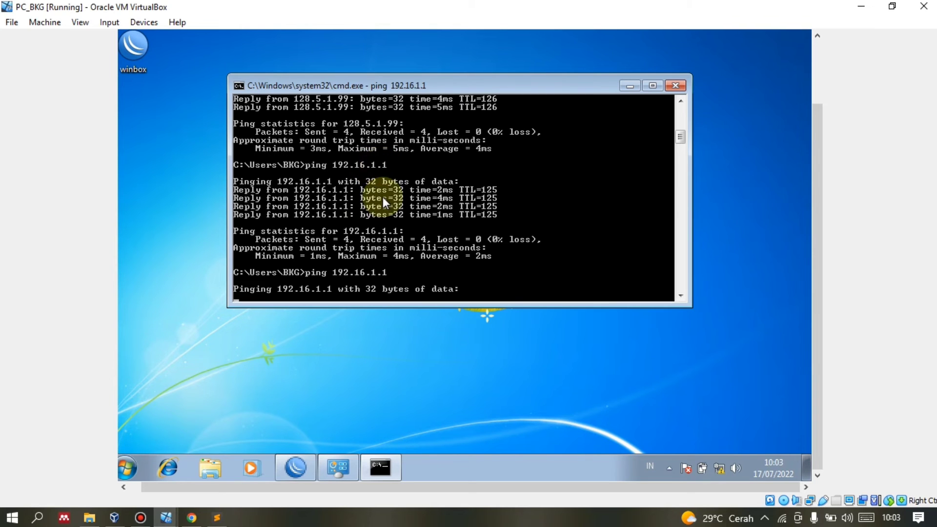
scroll(376, 201, "down", 2)
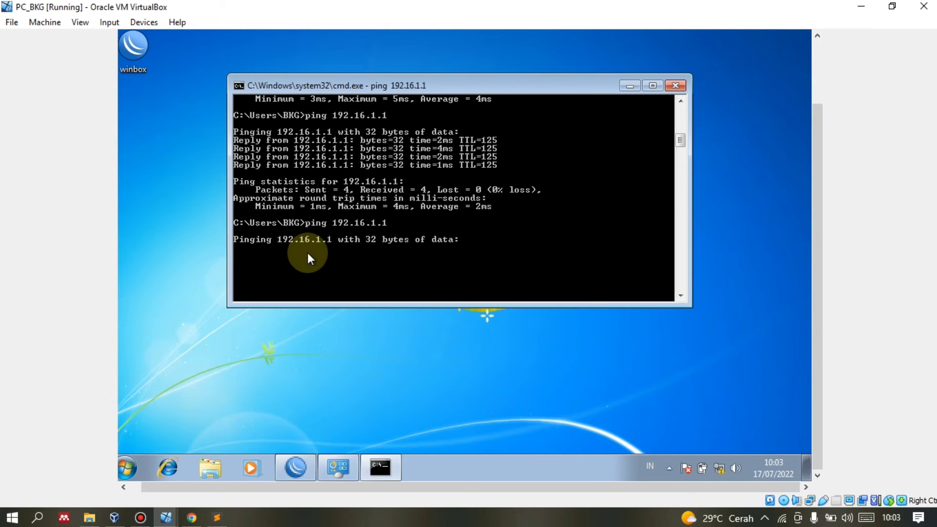
Bring the praktekit tutorial page in Chrome back to the front.
left_click(192, 516)
left_click(168, 518)
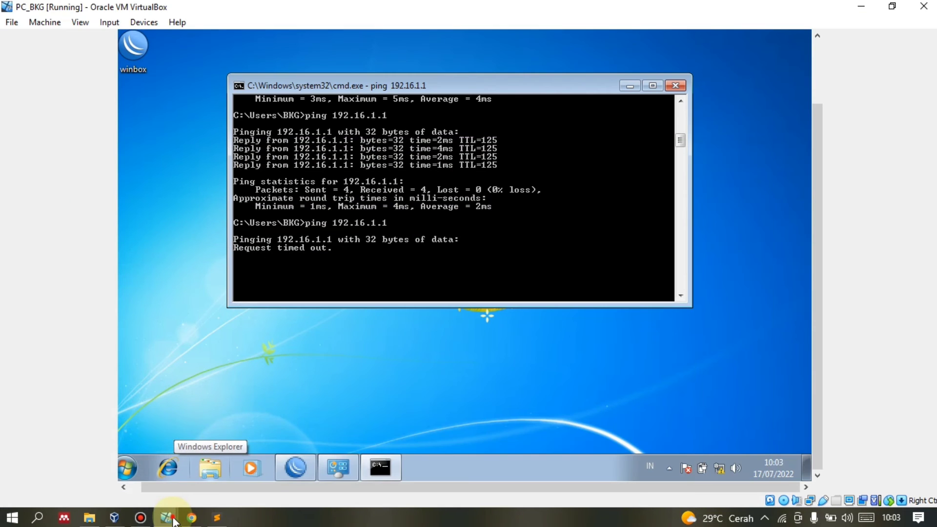
left_click(191, 517)
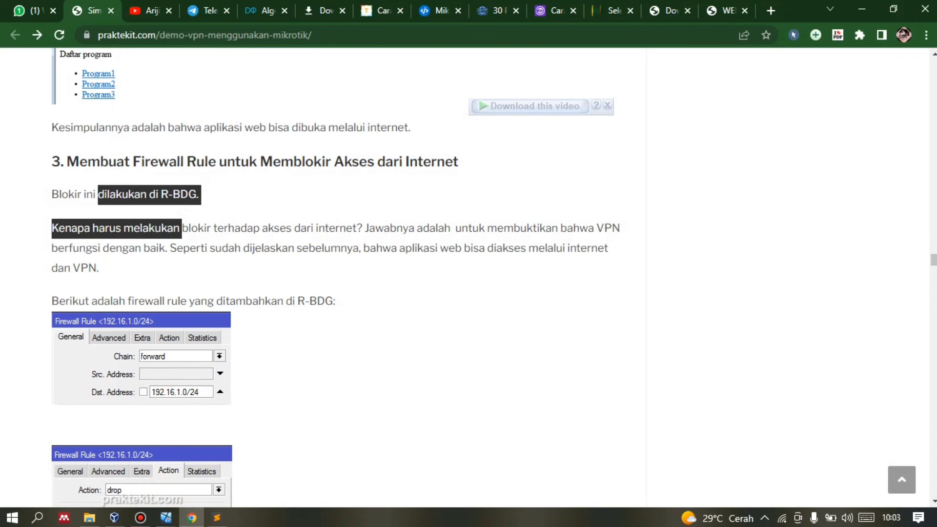
Close the 'Download this video' overlay and minimise Chrome to reveal PC_BKG's timed-out ping.
left_click(607, 105)
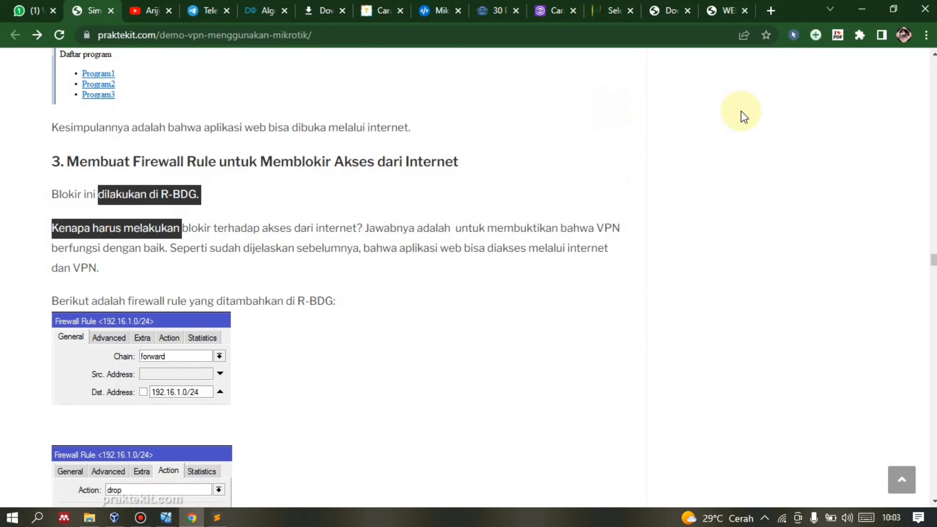
left_click(199, 520)
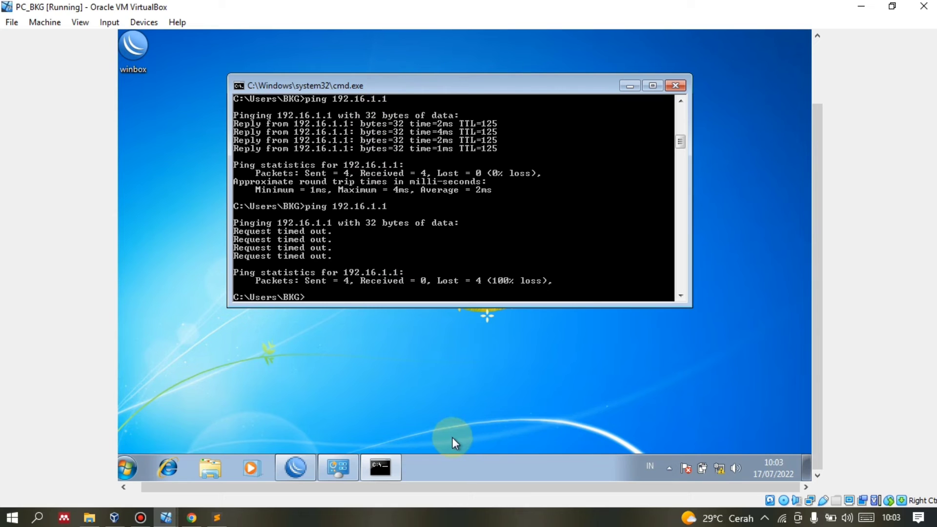
Check that PC_BKG's Internet Explorer shows an error page, then return to WEB_PKU's WinBox firewall.
left_click(170, 469)
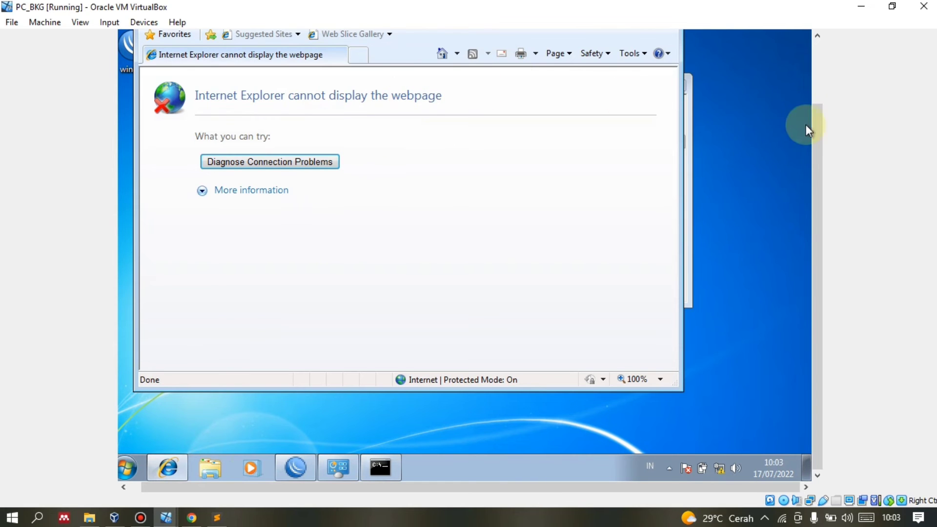
left_click_drag(825, 130, 828, 42)
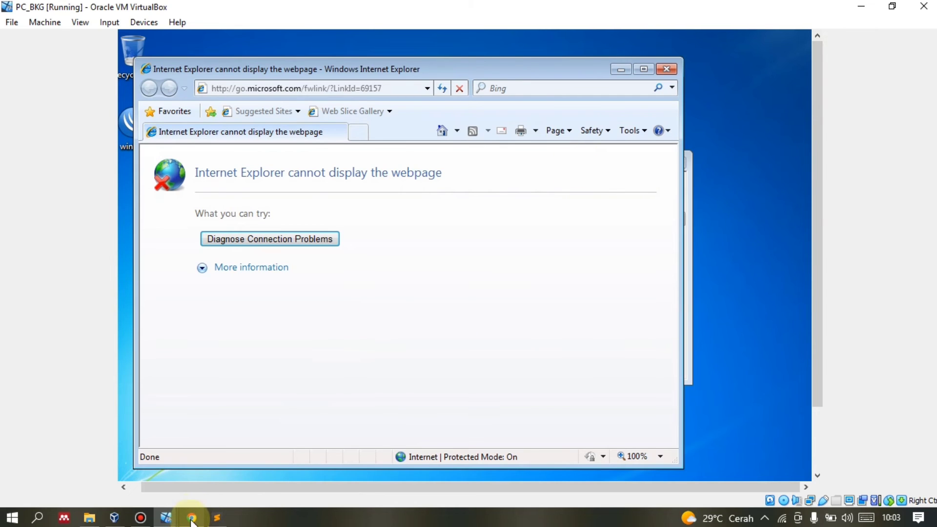
mouse_move(193, 518)
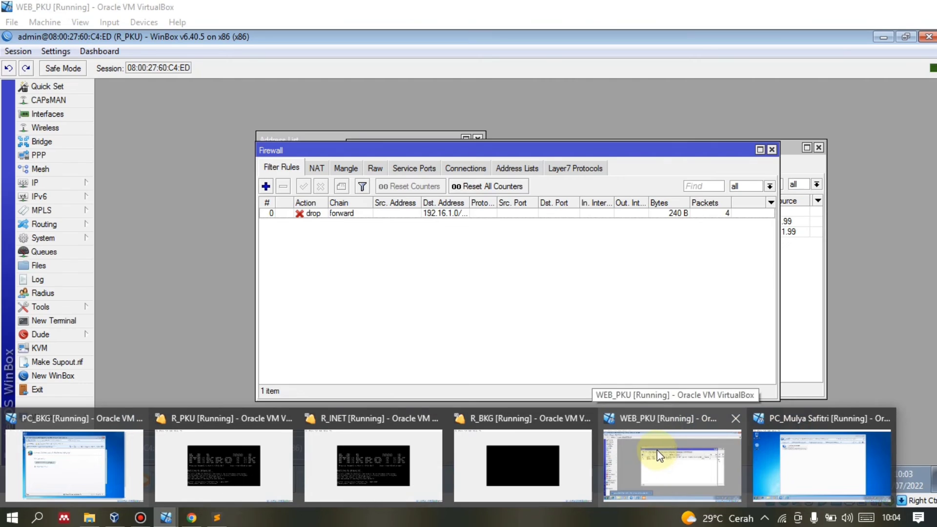
left_click(656, 450)
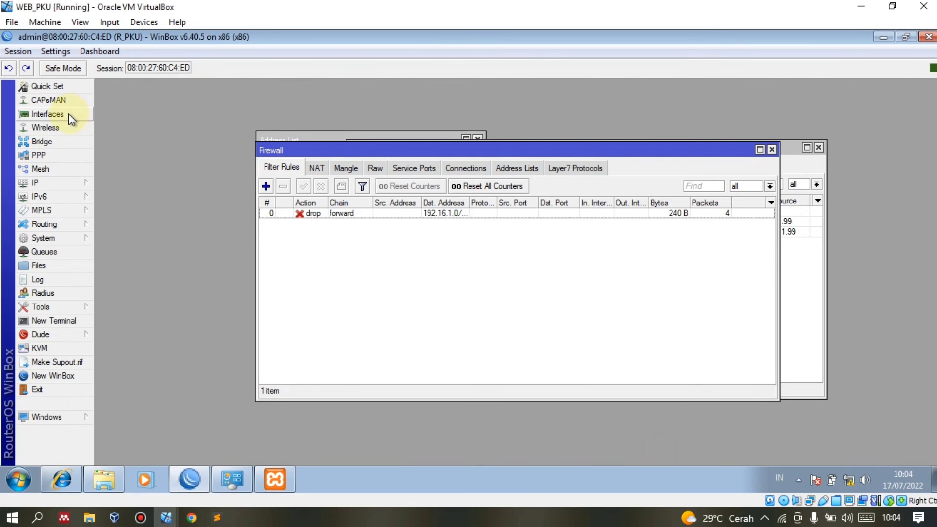
Enable the PPTP server in R_PKU's PPP settings and apply it.
left_click(39, 154)
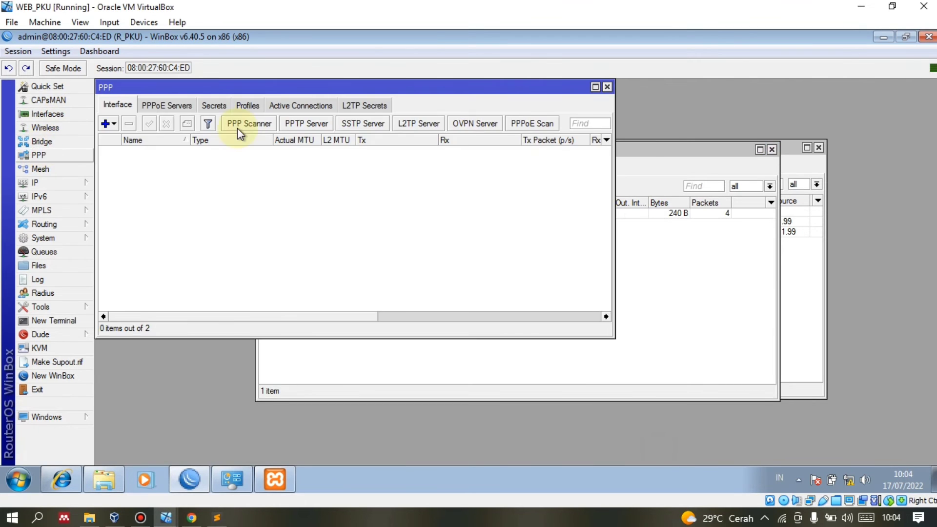
left_click_drag(361, 83, 476, 98)
left_click(414, 139)
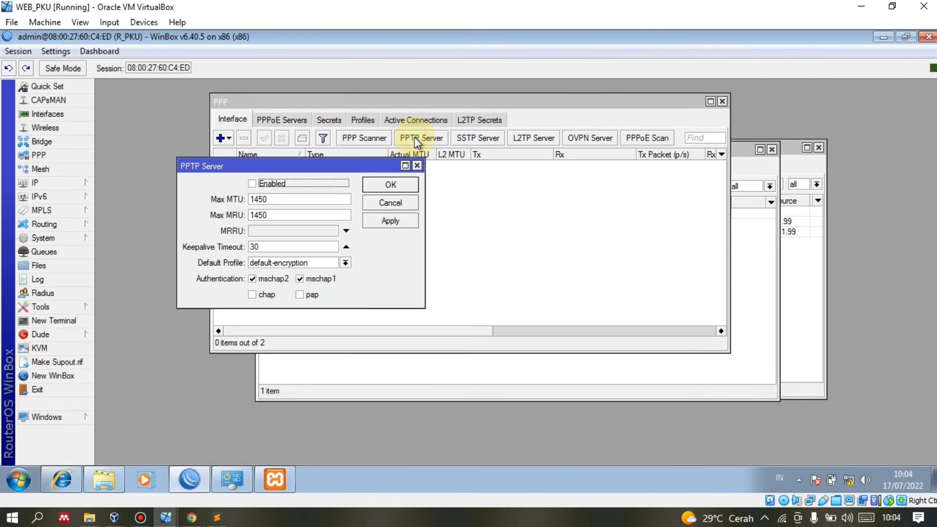
left_click(273, 183)
left_click(381, 223)
left_click(387, 184)
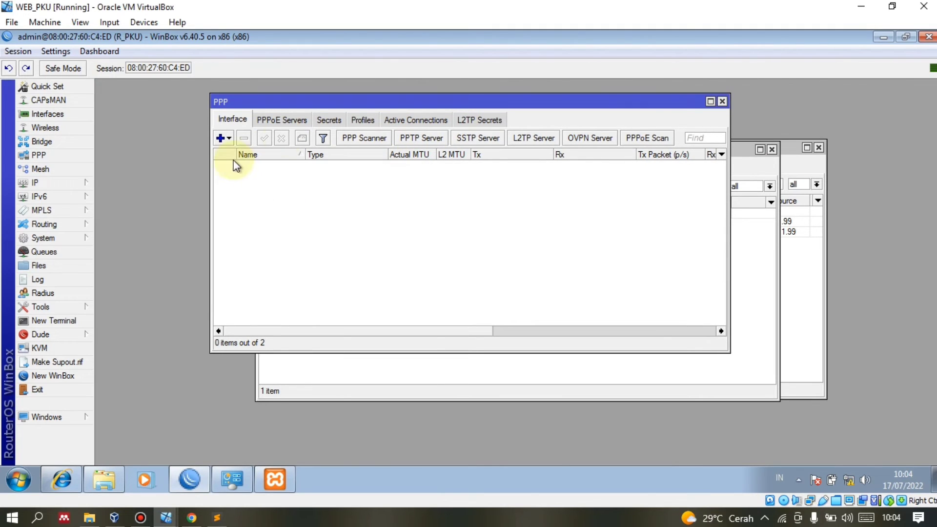
Add a new PPP secret named 'satu' and enter its password, shown as plain text.
left_click(329, 121)
left_click(219, 138)
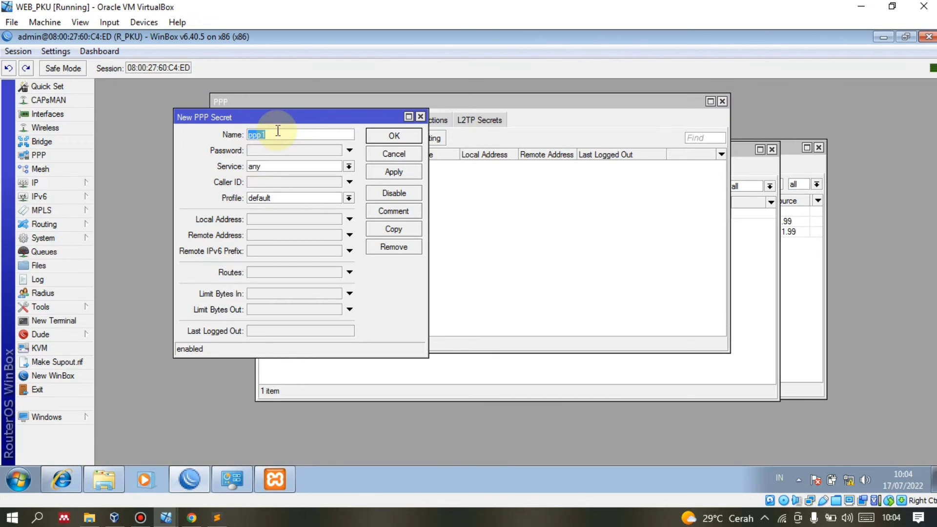
type("c")
key("BackSpace")
type("satu")
left_click(262, 151)
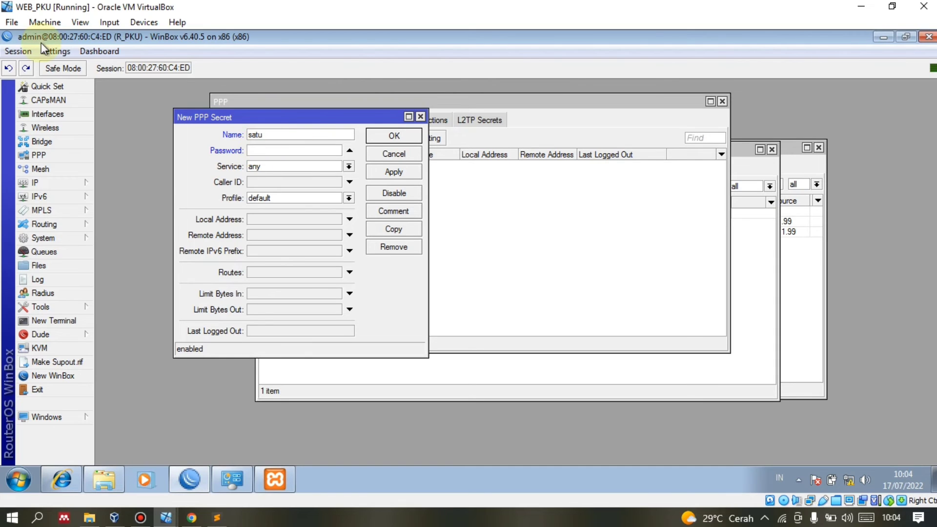
left_click(54, 52)
left_click(254, 150)
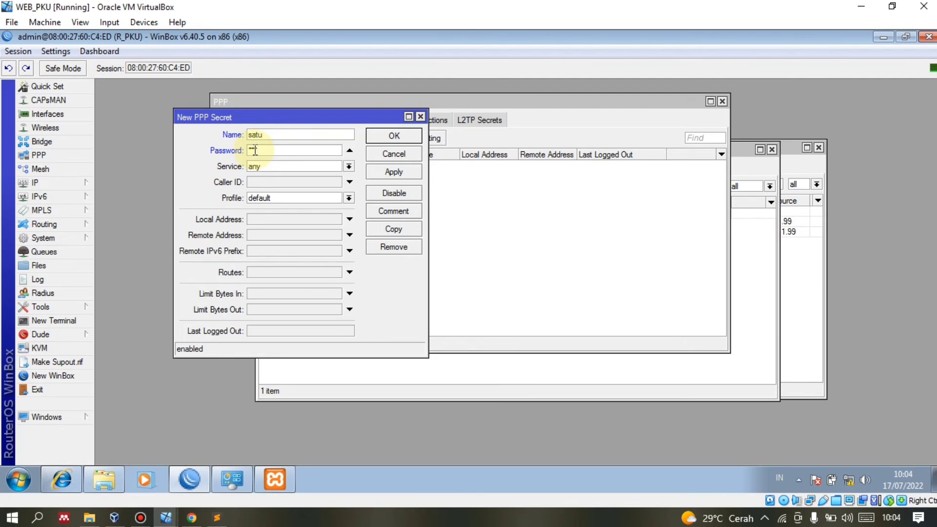
left_click(55, 51)
left_click(70, 81)
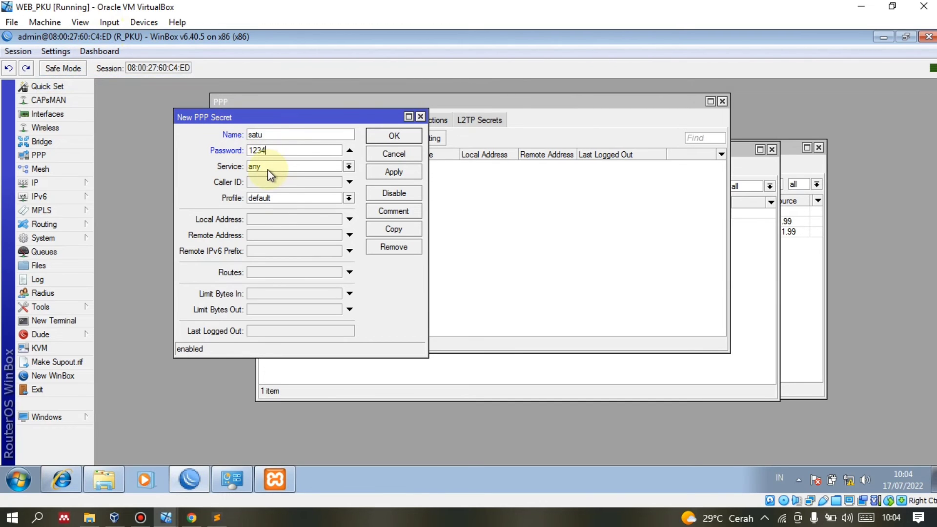
Give secret satu local address 10.10.10.2 and remote address 100.3.2.2, then save it.
left_click(278, 219)
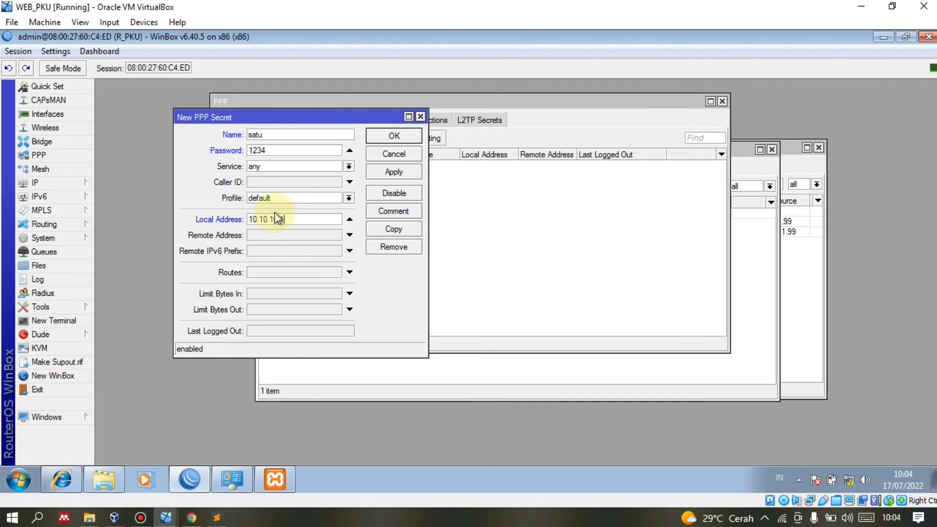
left_click(289, 233)
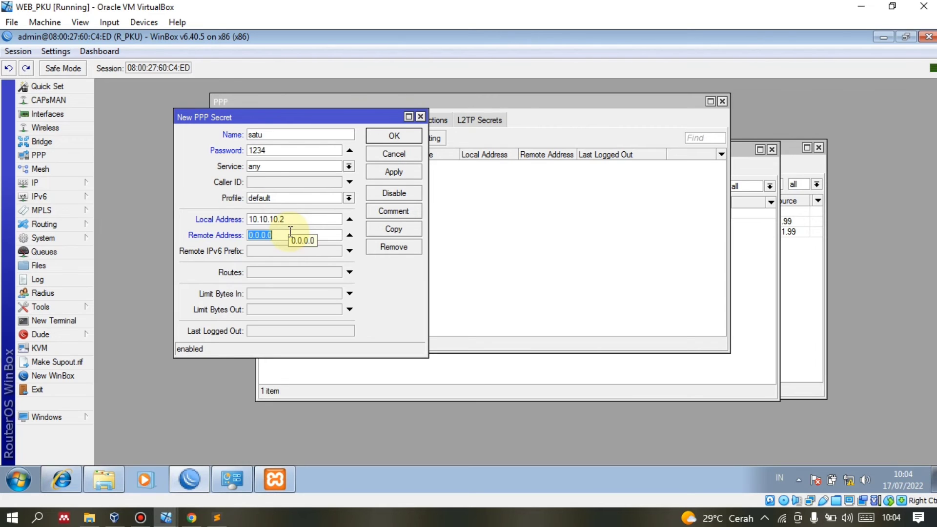
type("10")
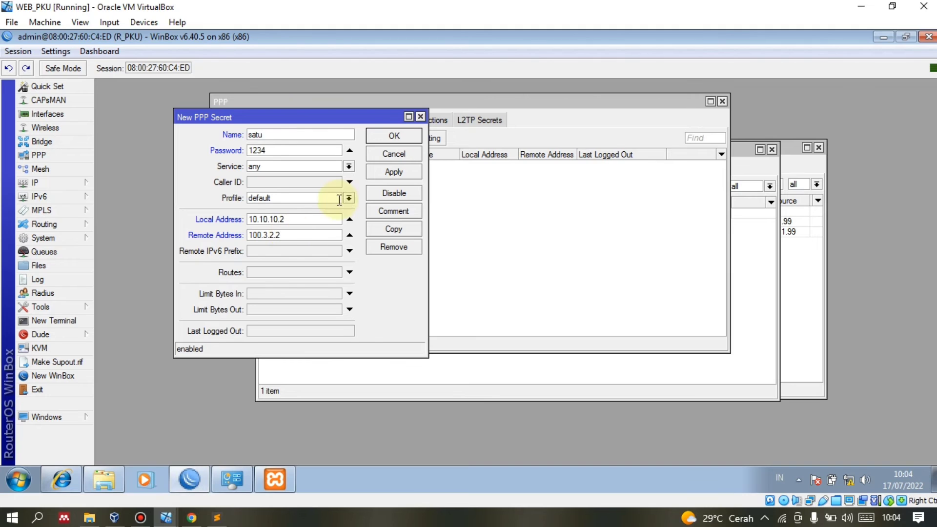
left_click(382, 172)
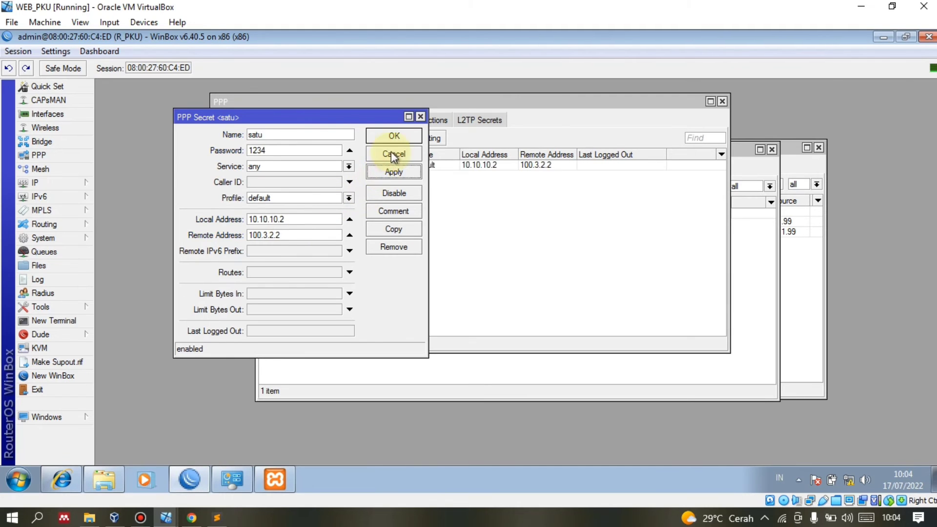
left_click(394, 137)
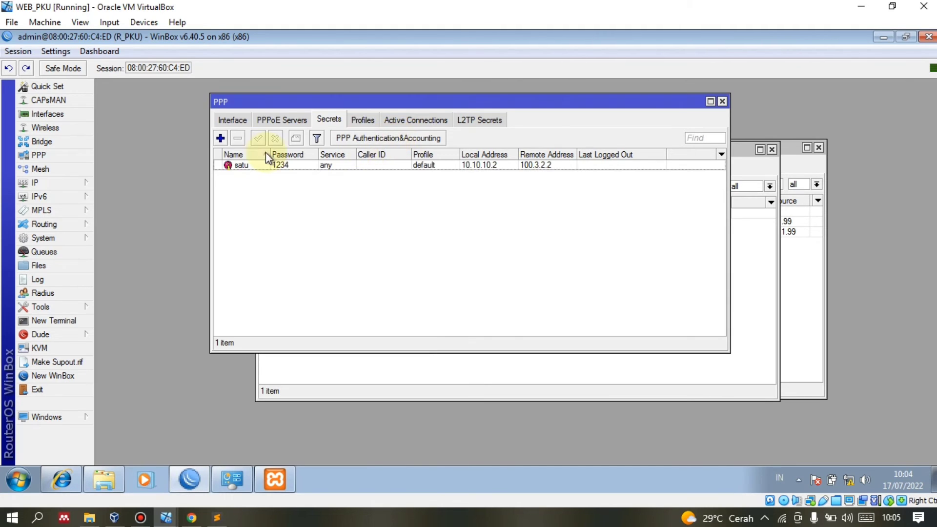
Open R_PKU's Interface List showing ether1 and ether2 and move it to the right.
left_click(231, 120)
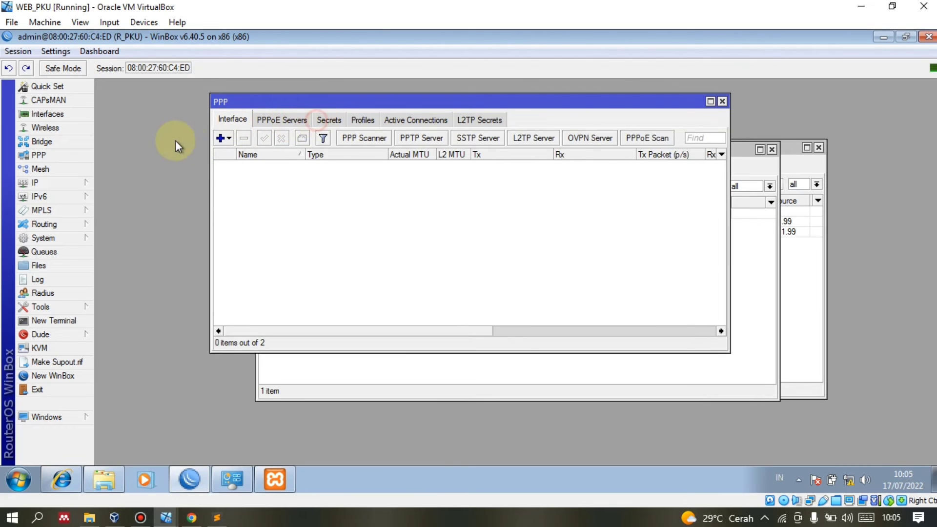
left_click(68, 114)
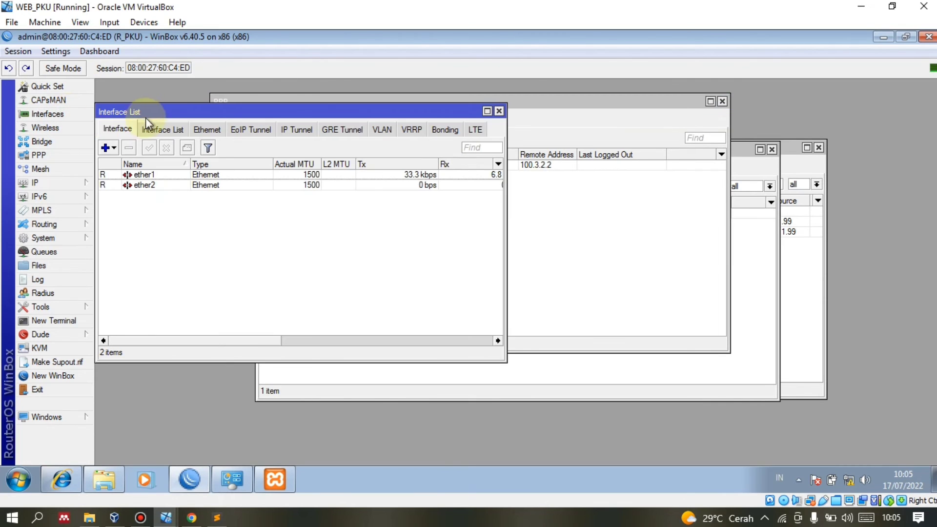
left_click_drag(146, 118, 203, 118)
left_click(82, 181)
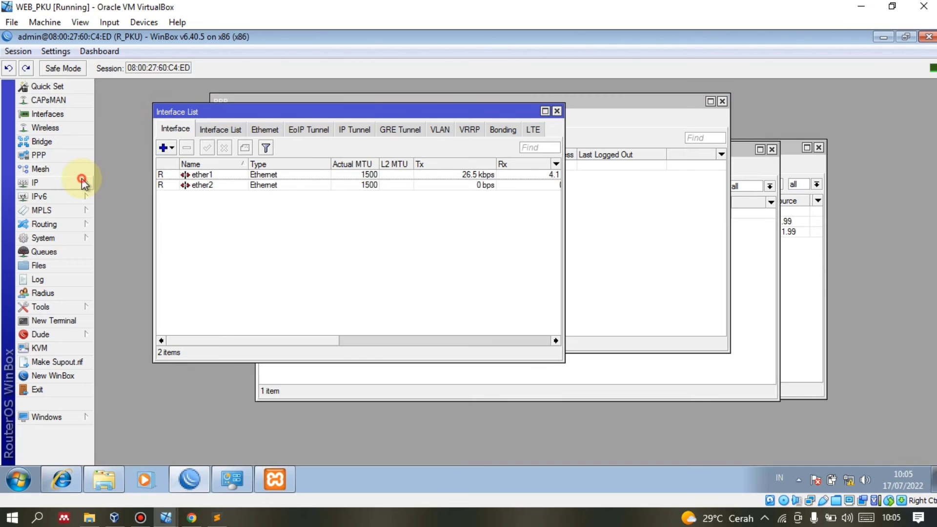
left_click(209, 278)
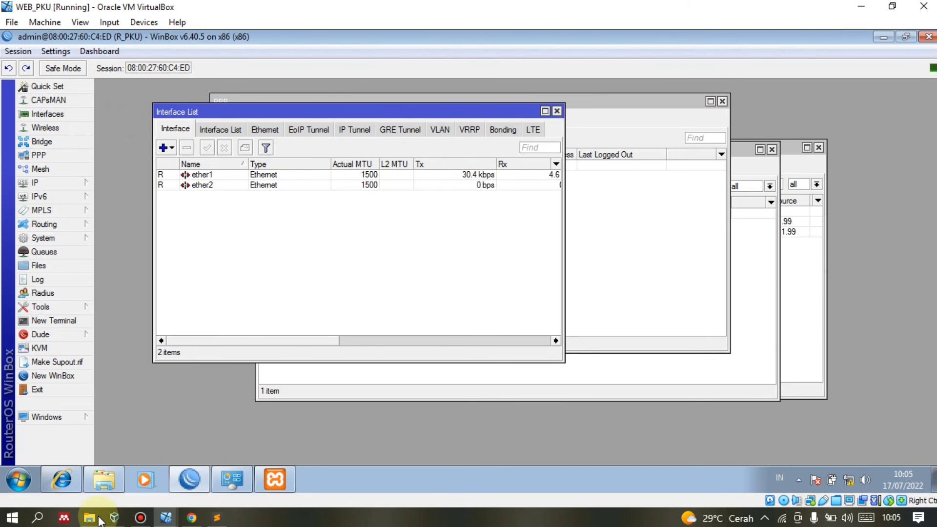
Scroll the praktekit article in Chrome to section 4.2 on Windows PPTP client setup, then minimise Chrome.
left_click(191, 518)
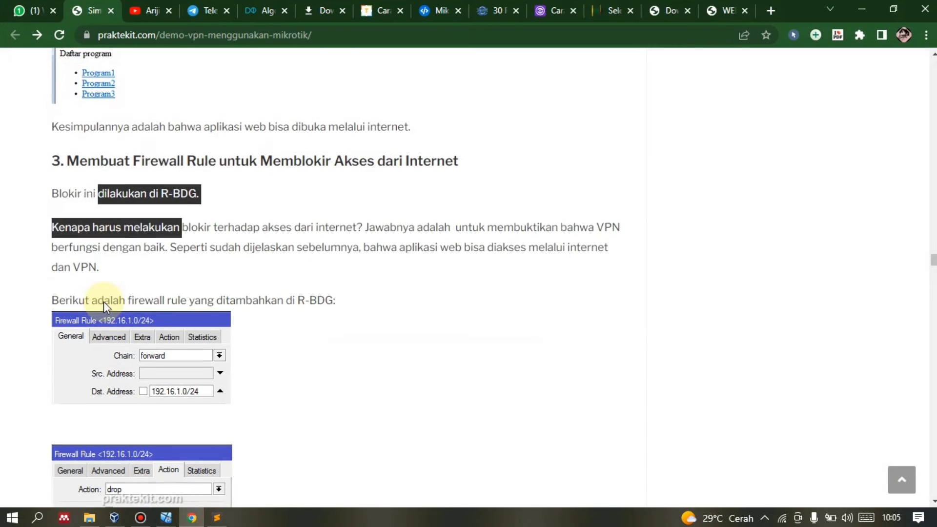
scroll(103, 302, "down", 10)
scroll(155, 251, "down", 10)
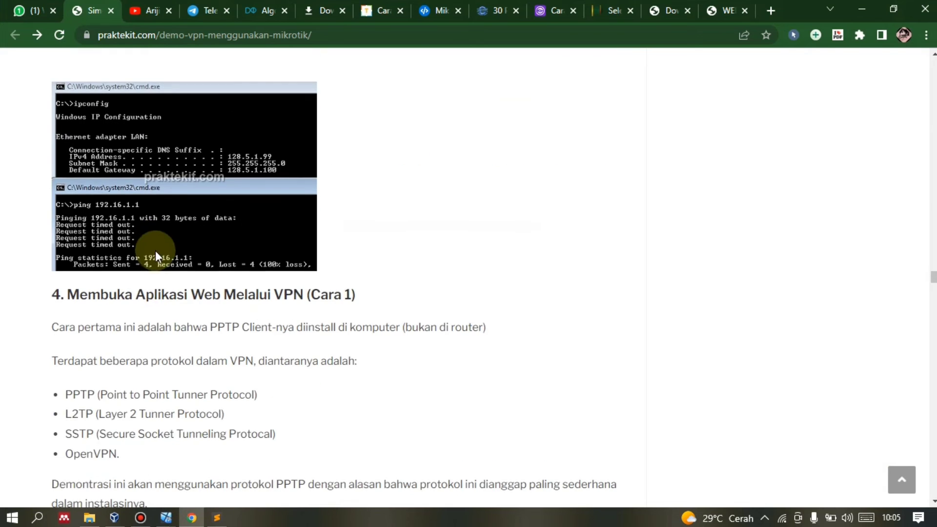
scroll(157, 251, "down", 8)
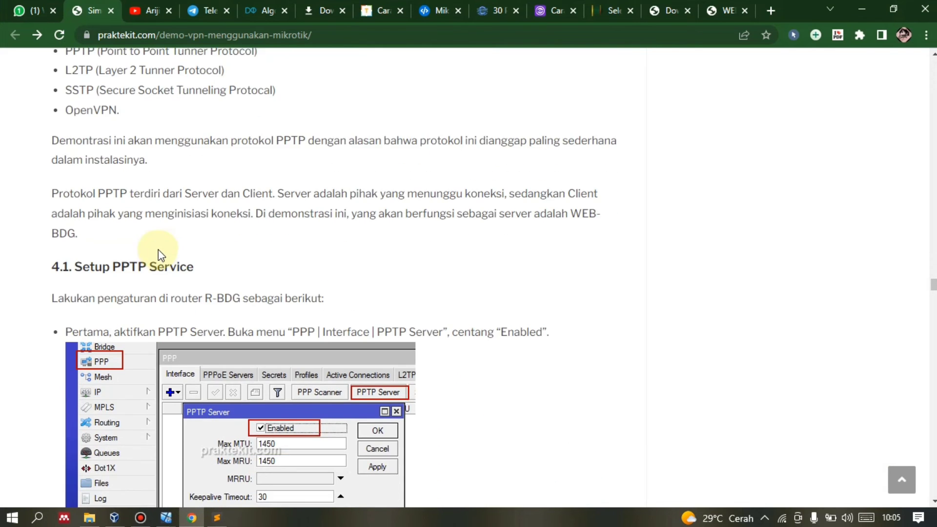
scroll(165, 254, "down", 12)
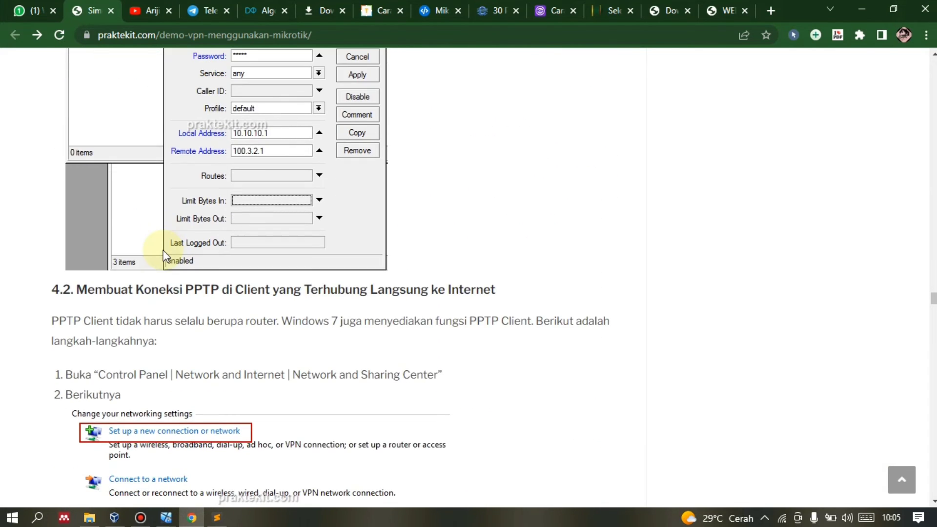
scroll(165, 263, "down", 2)
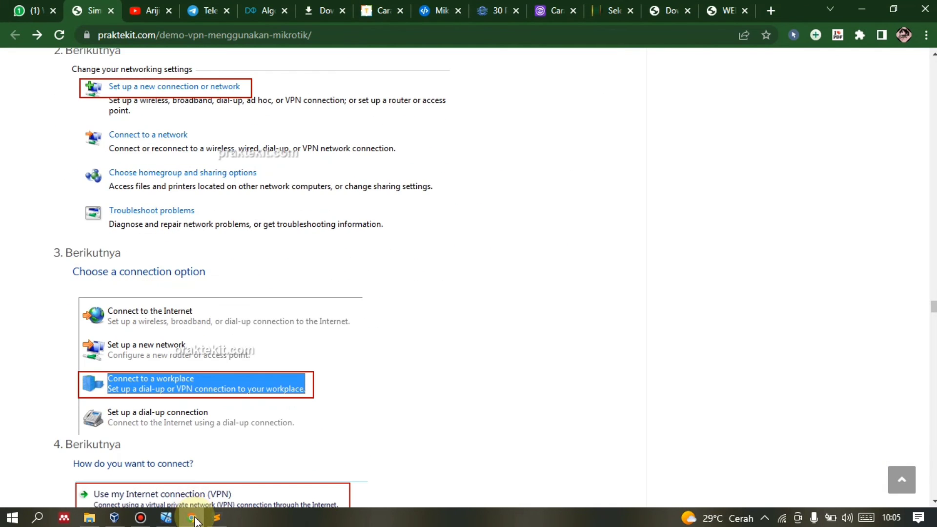
left_click(194, 516)
From the Network and Sharing Center, start a Connect to a workplace VPN using the Internet connection.
left_click(232, 480)
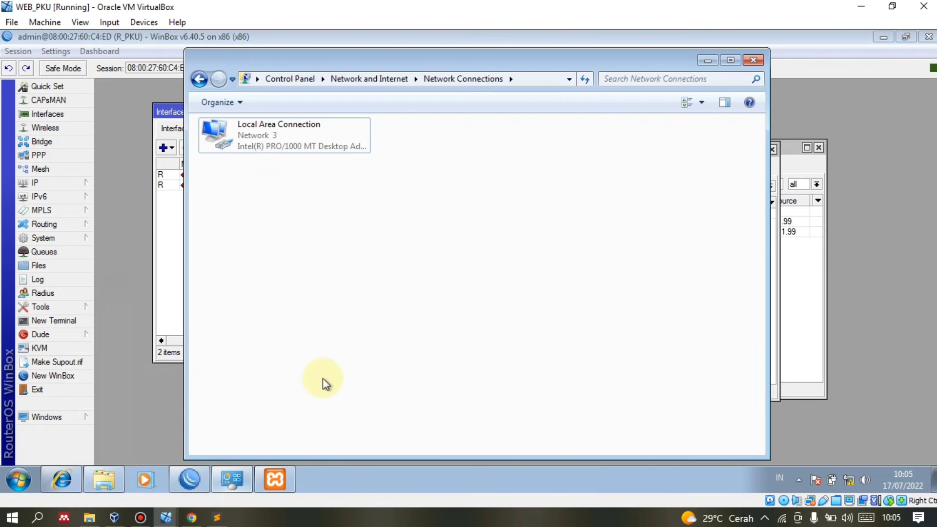
left_click(368, 78)
left_click(393, 113)
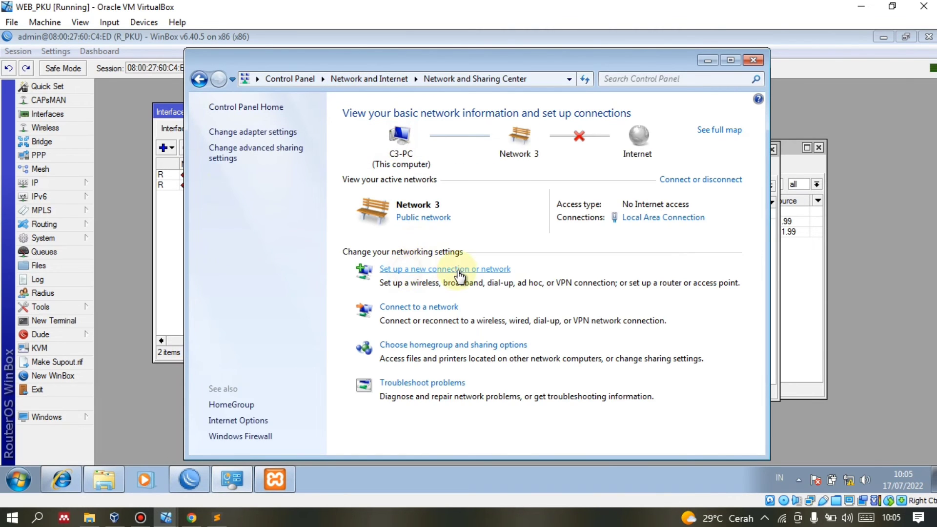
left_click(456, 269)
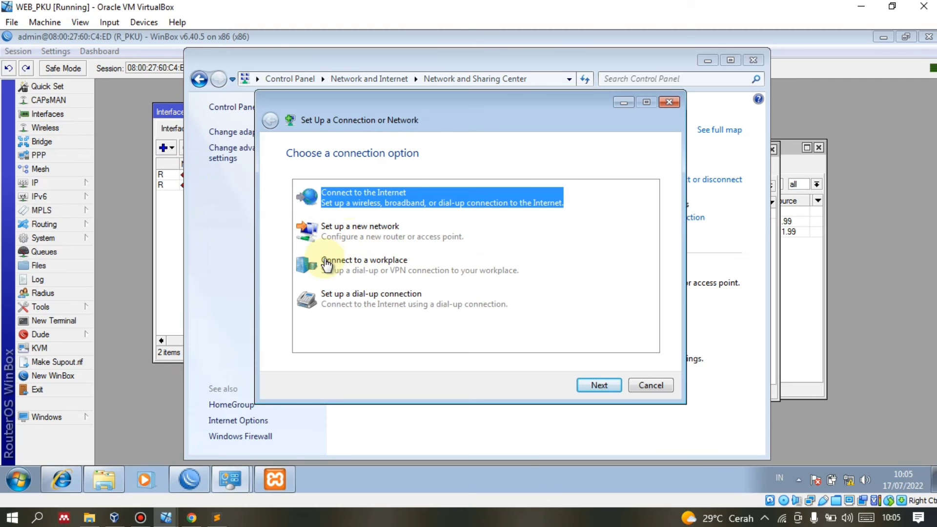
left_click(364, 261)
left_click(600, 385)
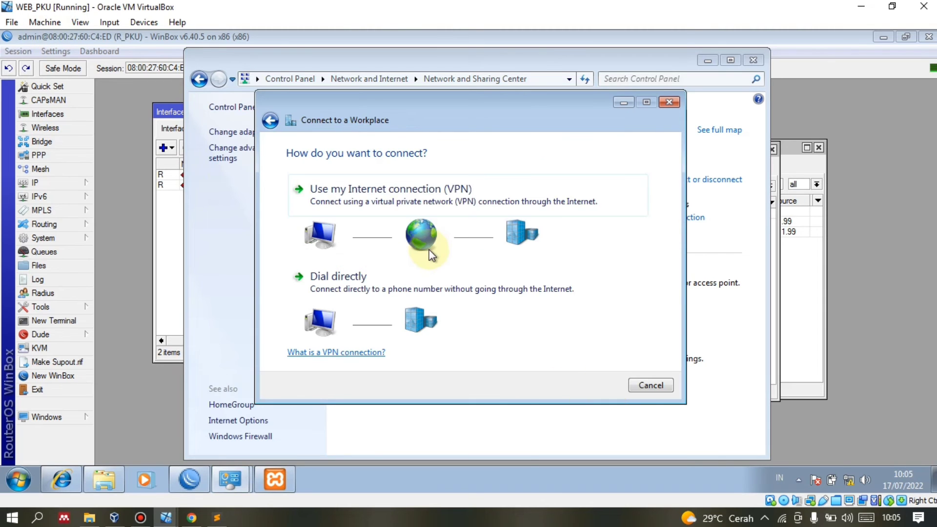
left_click(419, 204)
left_click(355, 247)
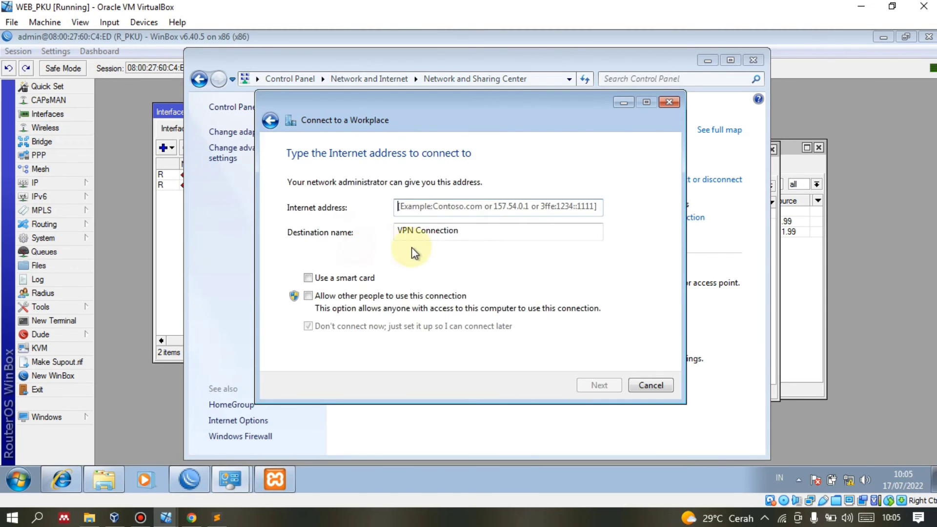
Enter Internet address 156.4.1.99 and destination name VPN OFFICE PKU.
left_click(435, 211)
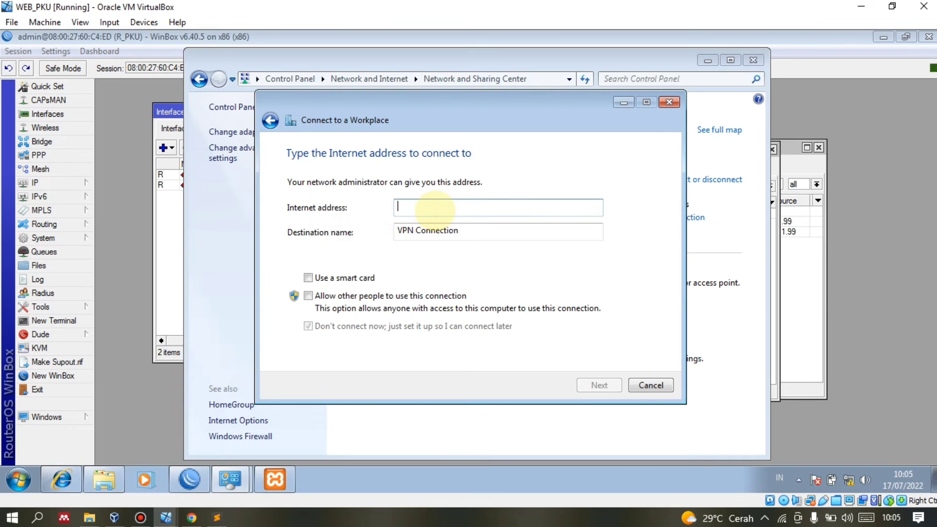
type("156.4.1.99")
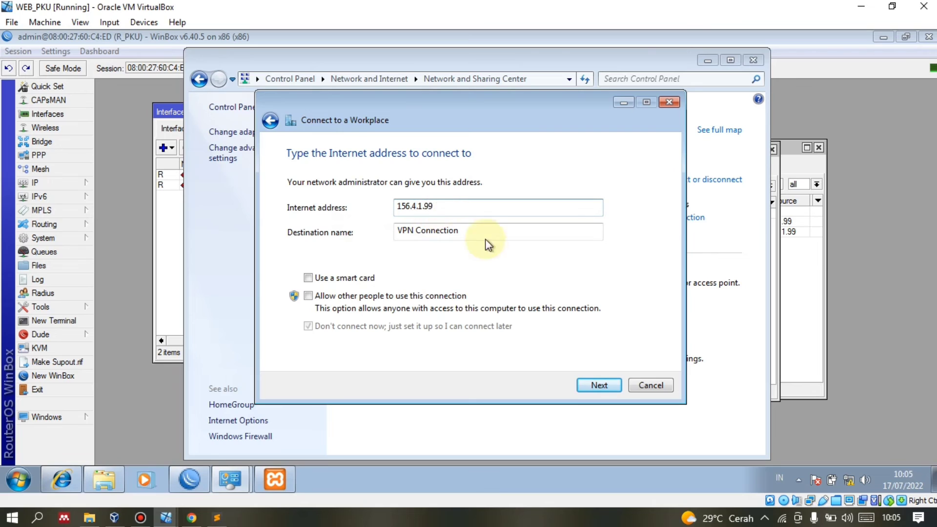
left_click_drag(477, 232, 430, 232)
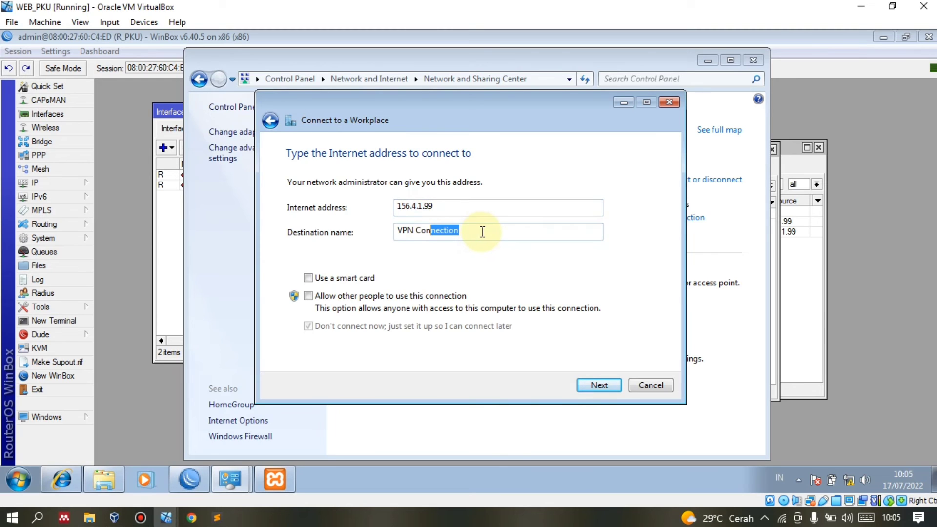
key("BackSpace")
key("BackSpace")
key("BackSpace")
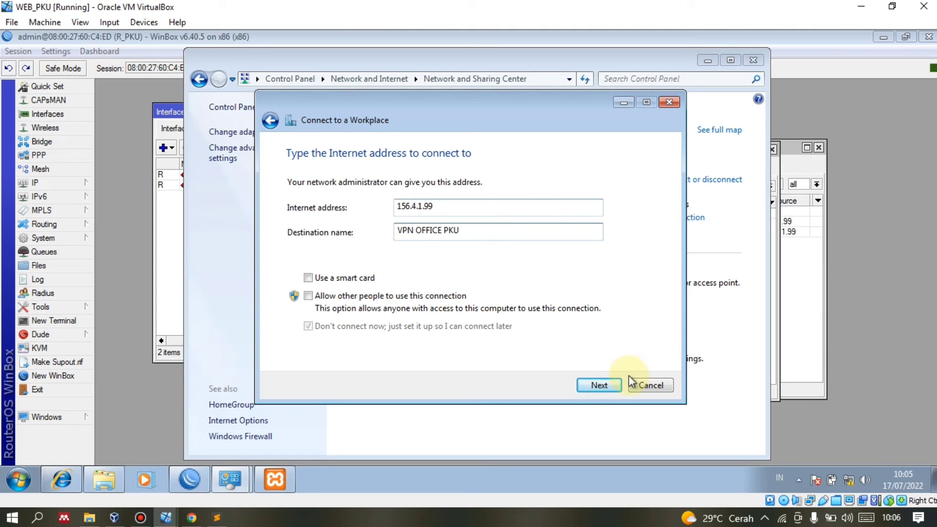
left_click(605, 386)
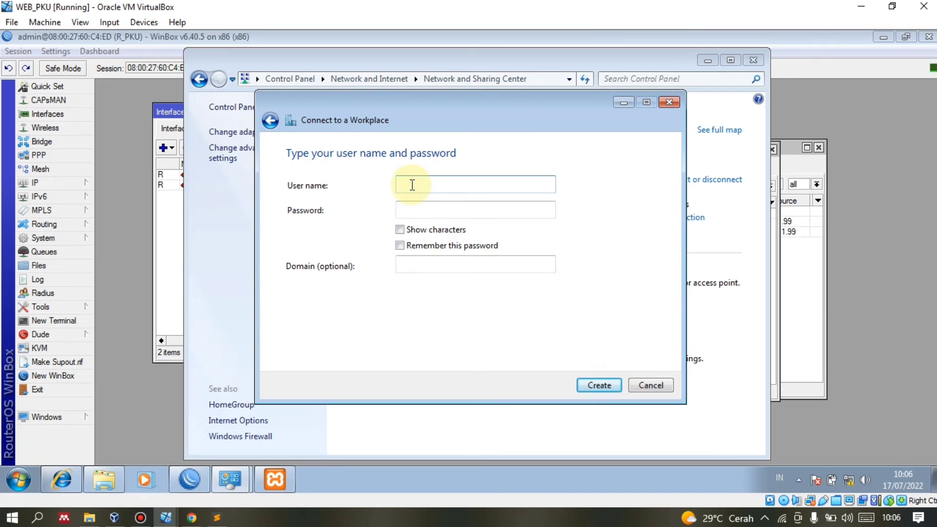
Fill in the PPP secret's user name and password, verified against WinBox, and create the connection.
left_click(413, 205)
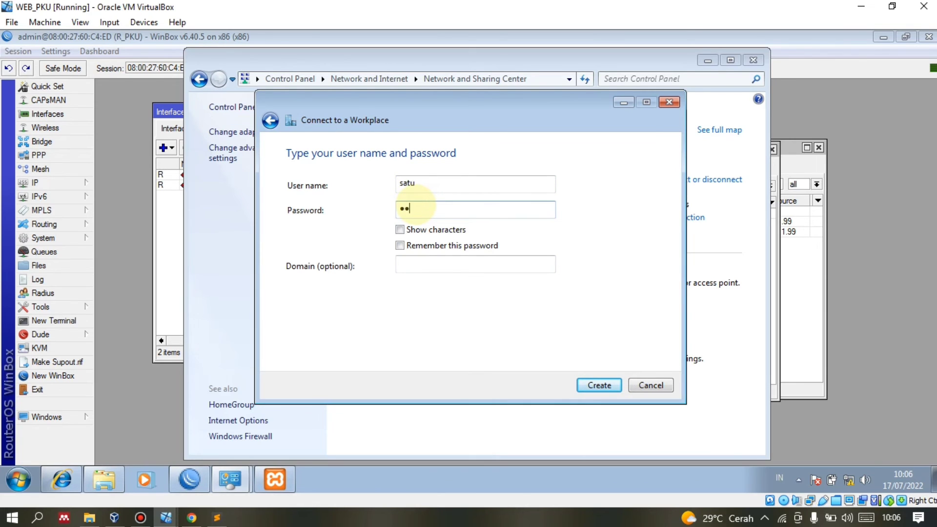
type("satu")
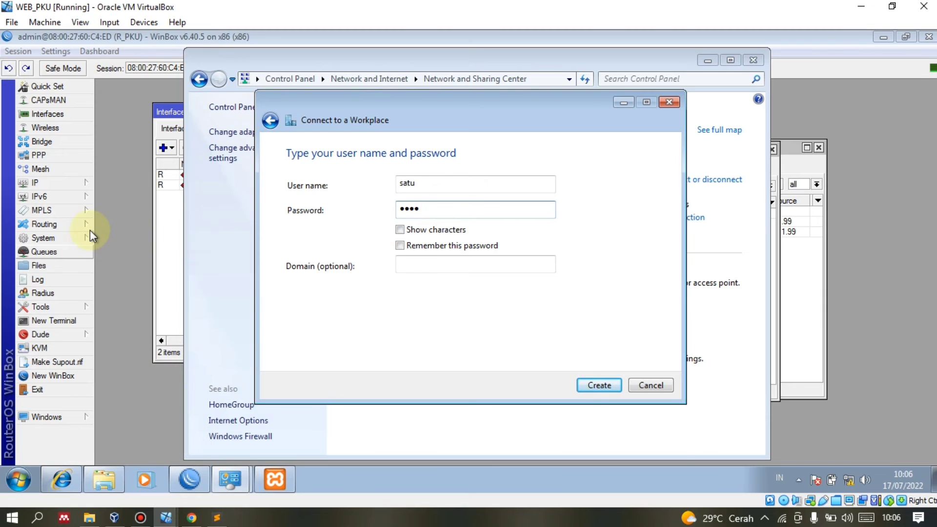
left_click(104, 212)
left_click(607, 237)
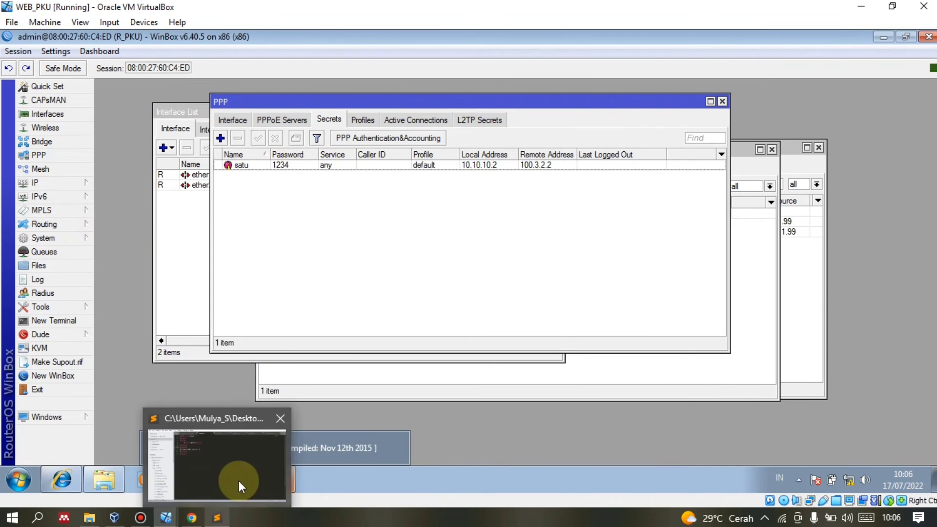
left_click(238, 481)
mouse_move(238, 481)
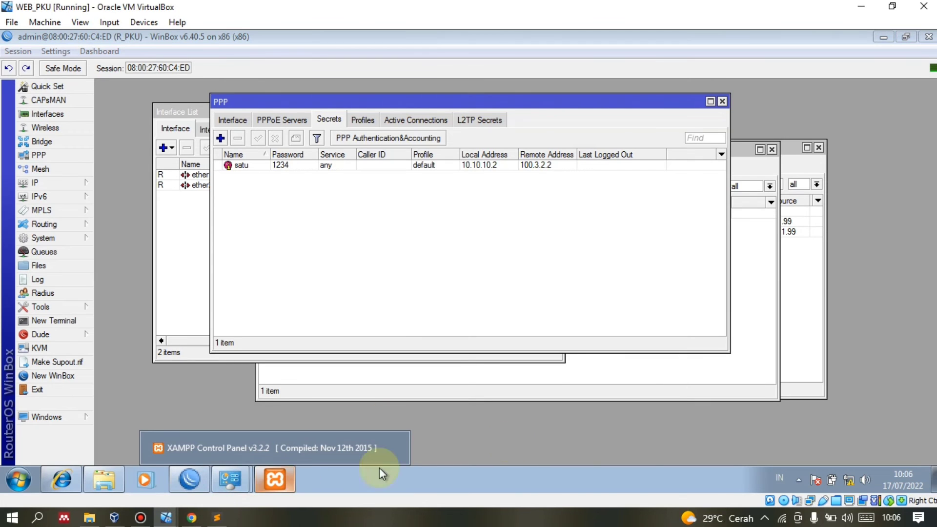
left_click(258, 448)
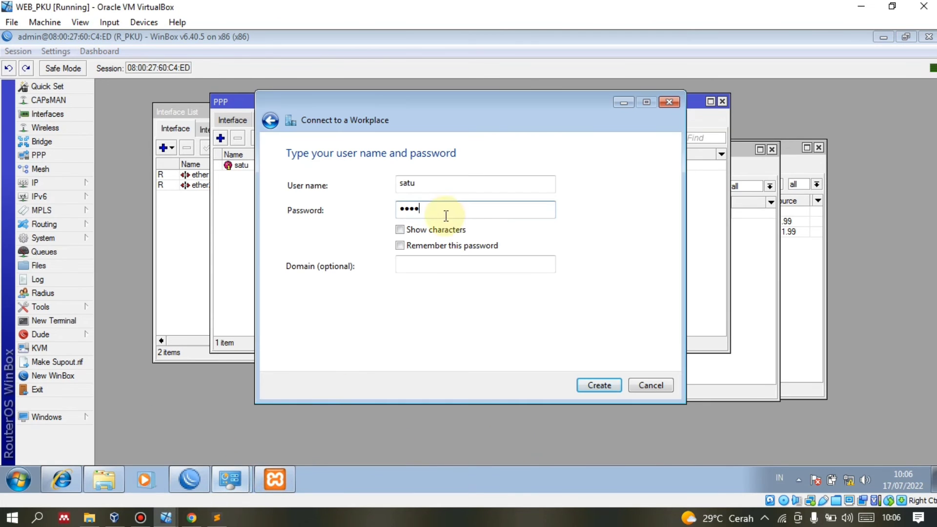
left_click(429, 231)
left_click(591, 390)
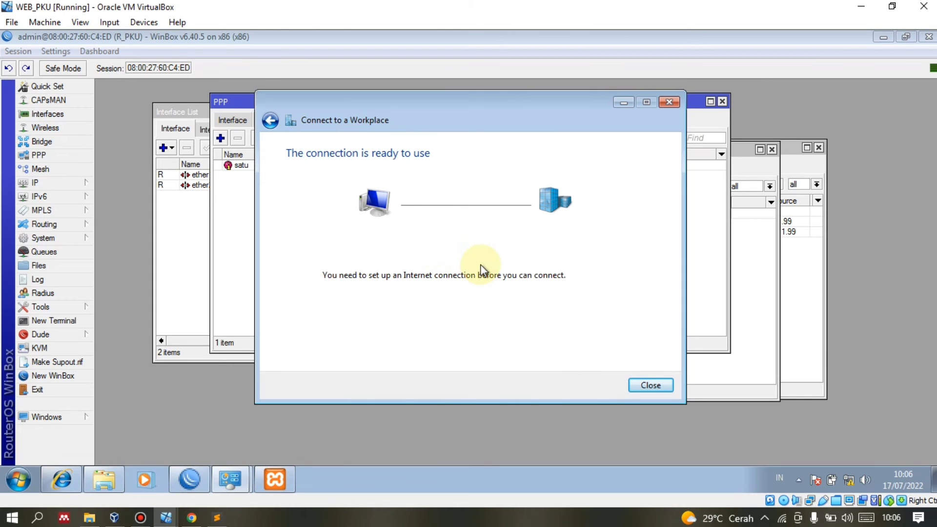
left_click(643, 385)
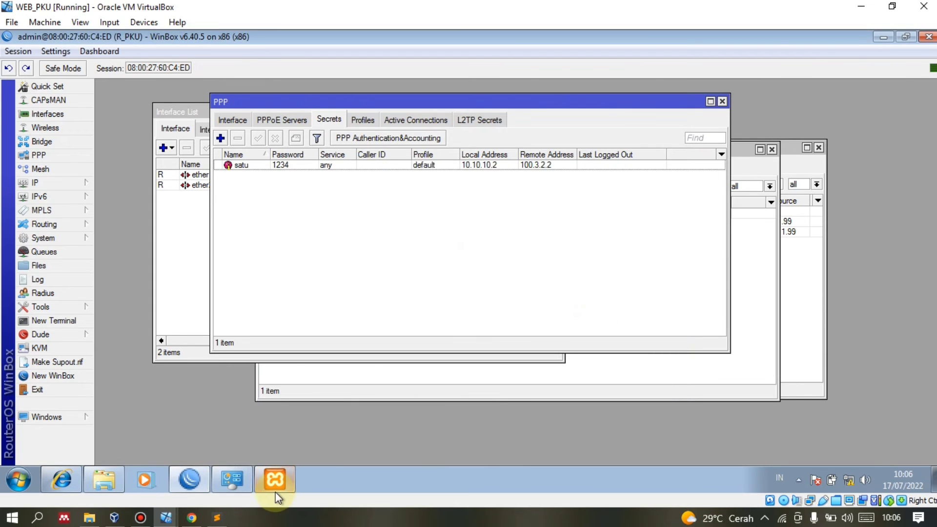
Open VPN OFFICE PKU's Connect dialog from Network Connections, enter the VPN password, and start dialling.
right_click(231, 479)
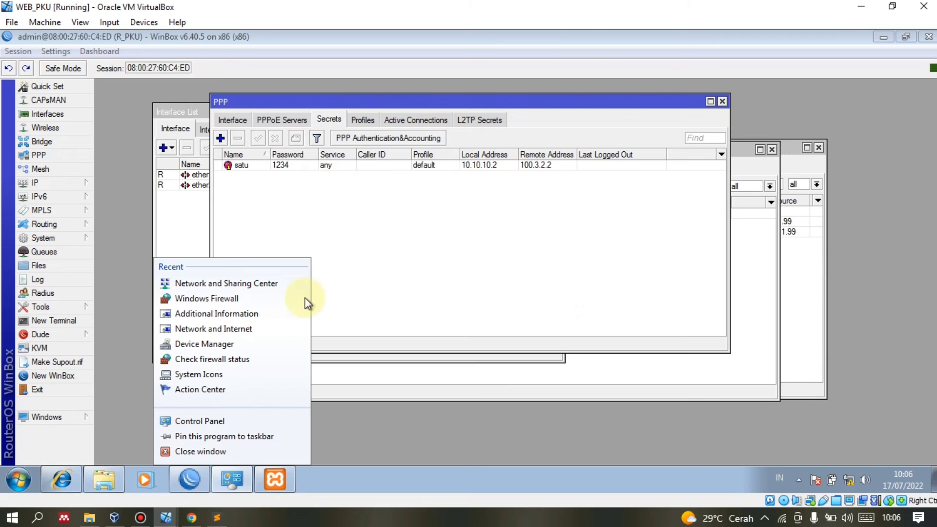
left_click(222, 478)
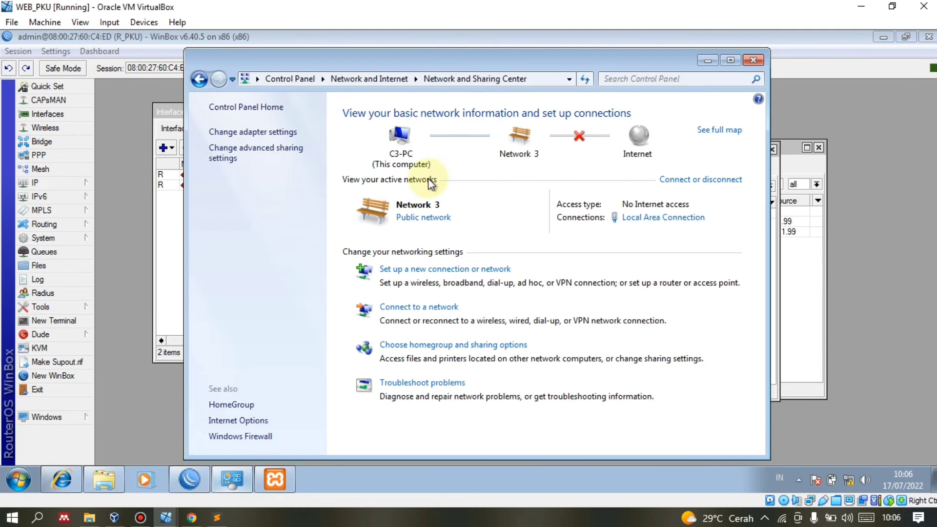
left_click(252, 132)
left_click(444, 134)
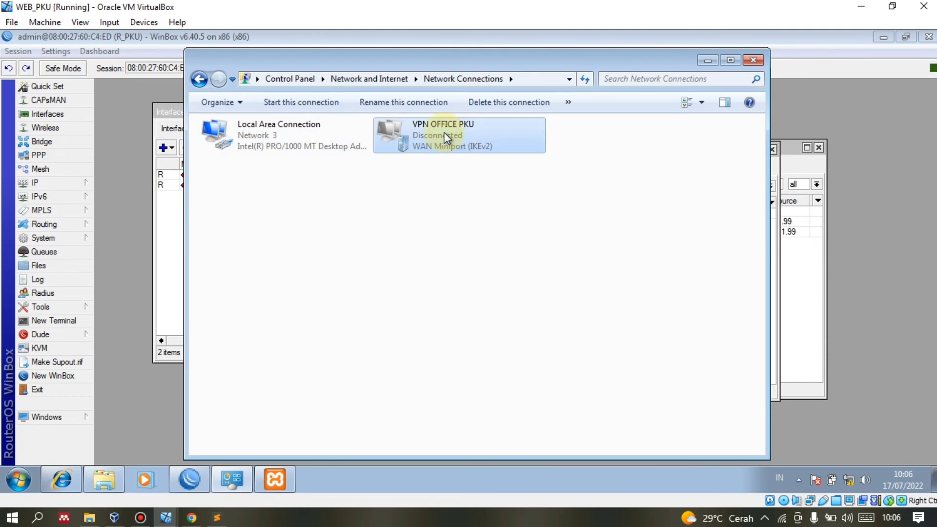
right_click(444, 134)
left_click(457, 140)
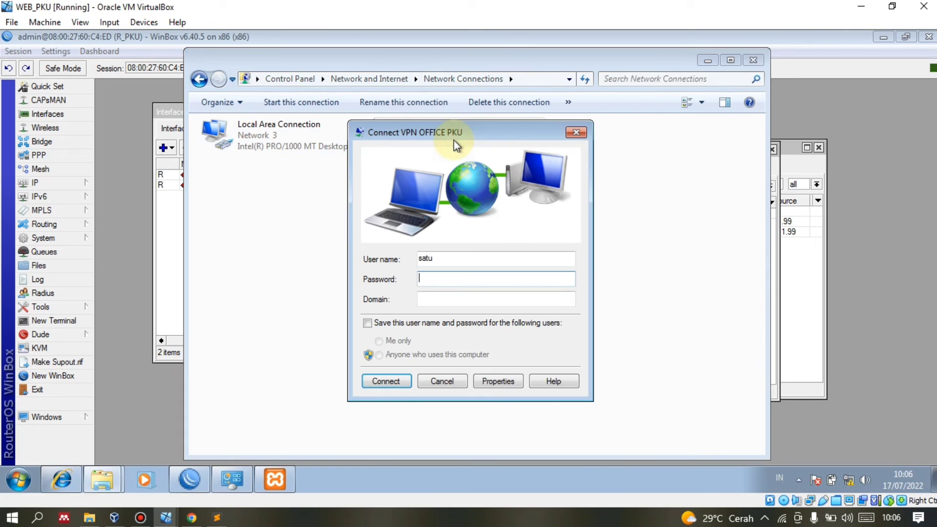
left_click(450, 282)
type("1")
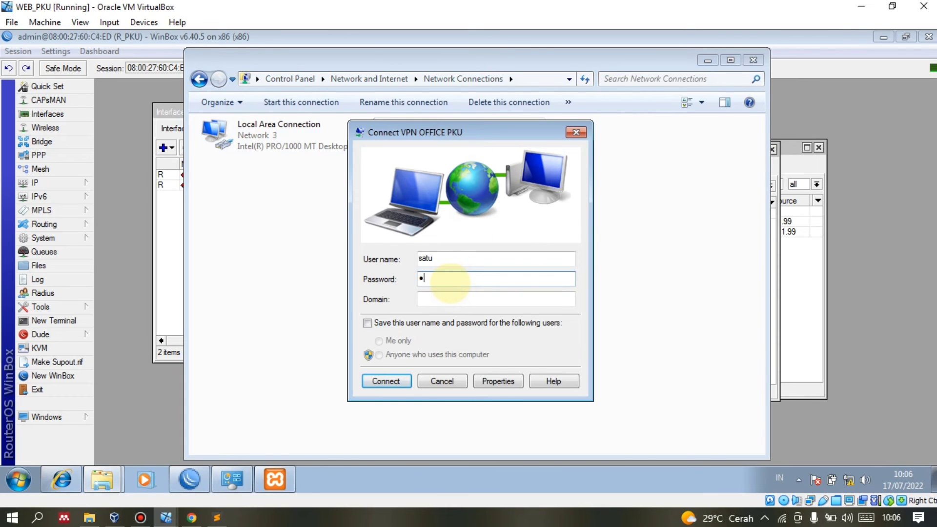
type("2345")
left_click(385, 381)
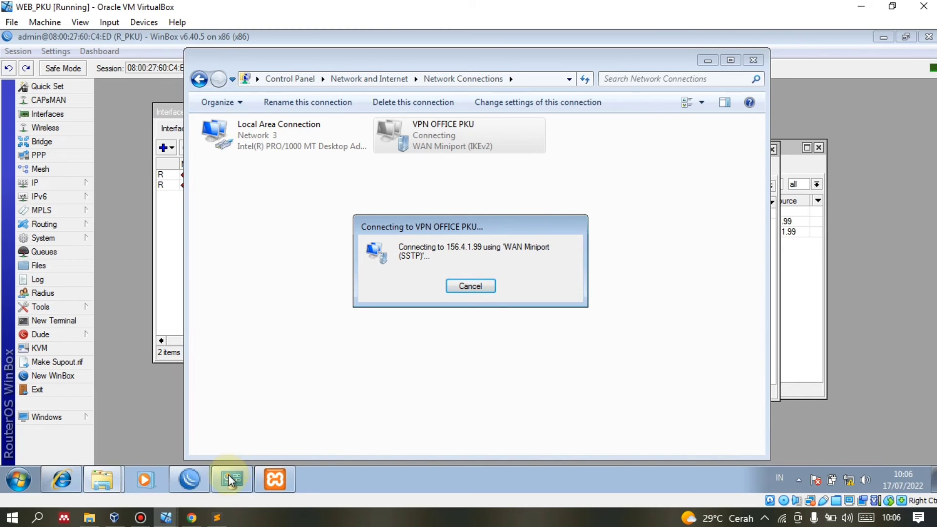
Scroll the praktekit tutorial in Chrome down to the PPTP firewall rules list, then minimise Chrome.
left_click(191, 517)
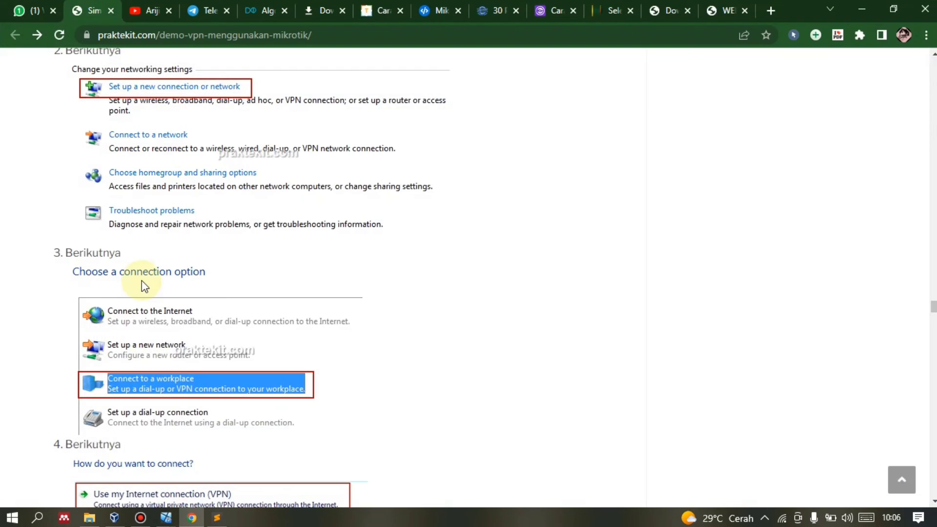
scroll(139, 274, "down", 20)
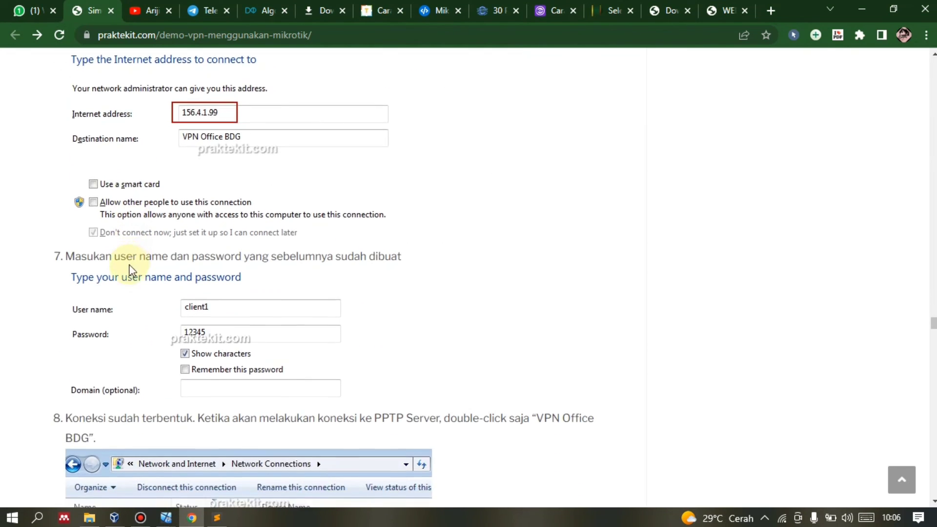
scroll(127, 263, "down", 1)
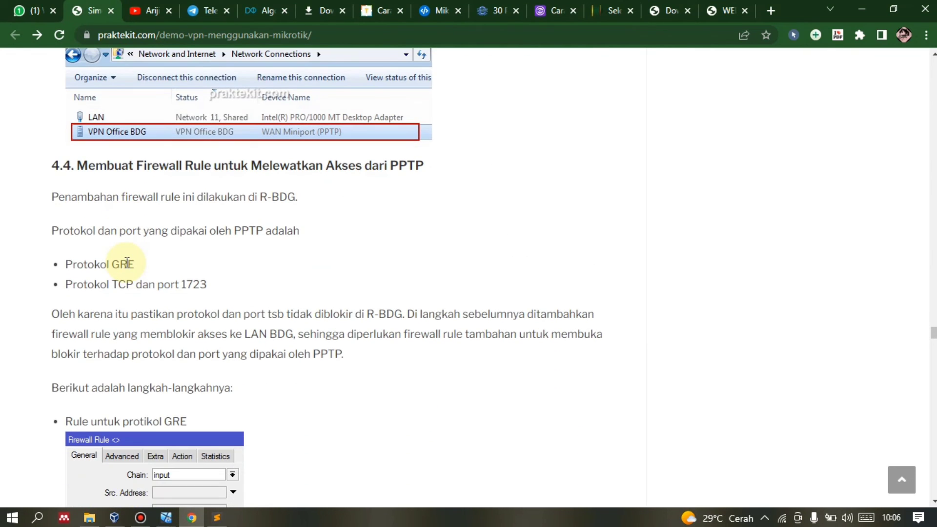
scroll(126, 264, "down", 1)
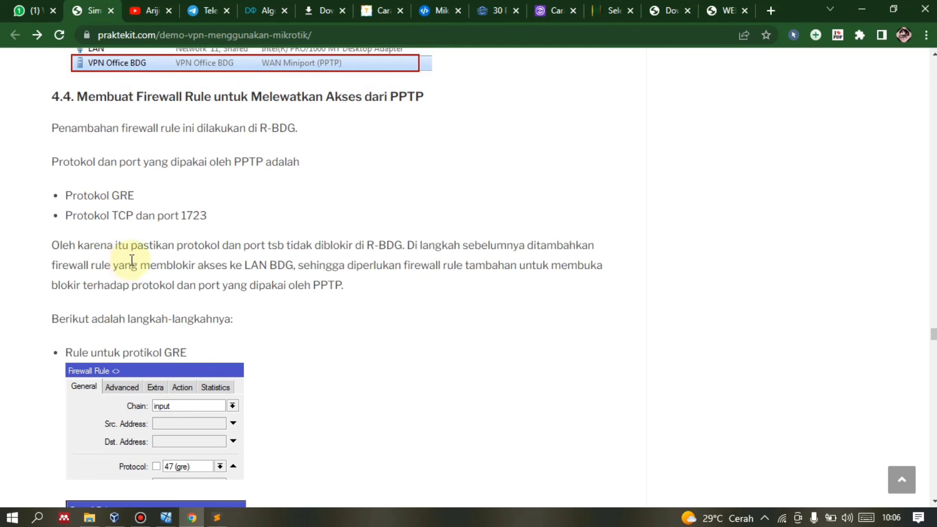
scroll(138, 251, "down", 6)
scroll(139, 250, "down", 9)
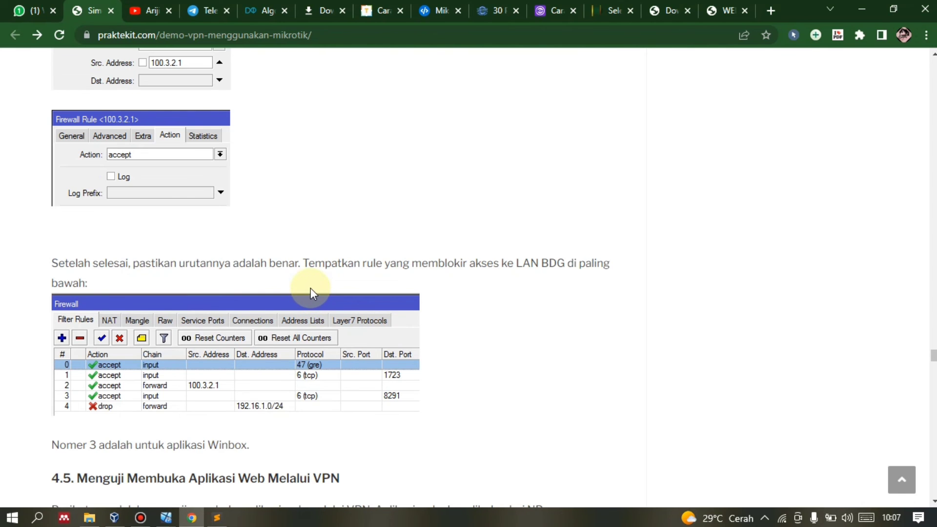
left_click(191, 517)
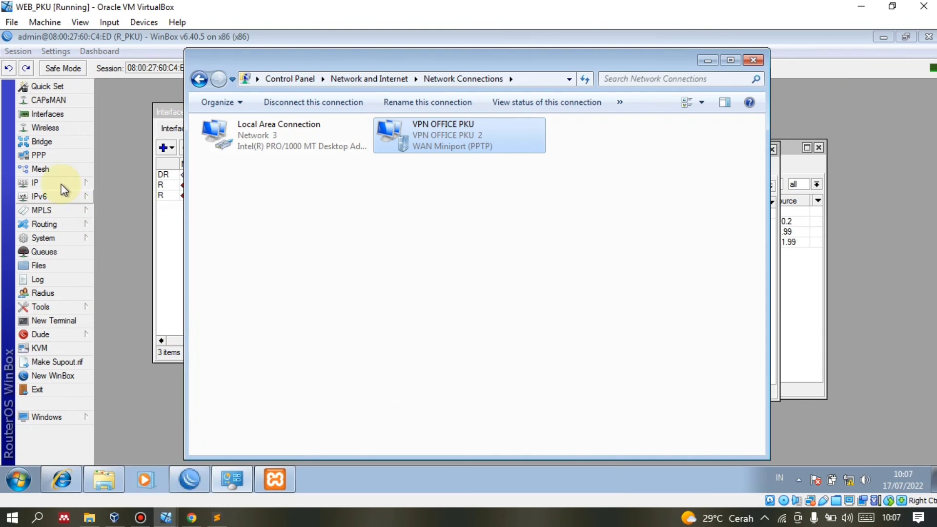
Delete the forward-chain drop rule for 192.16.1.0/24 from R_PKU's firewall filter rules.
left_click(60, 184)
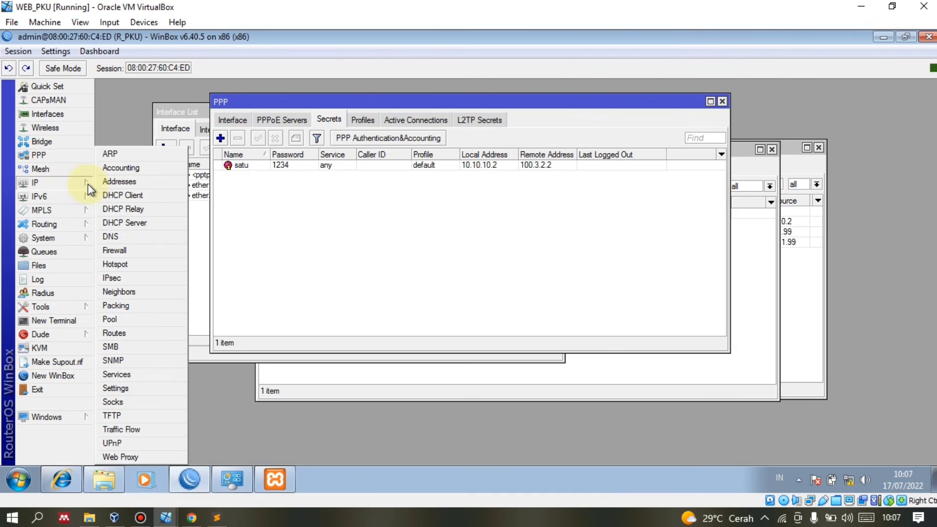
left_click(132, 251)
left_click(331, 215)
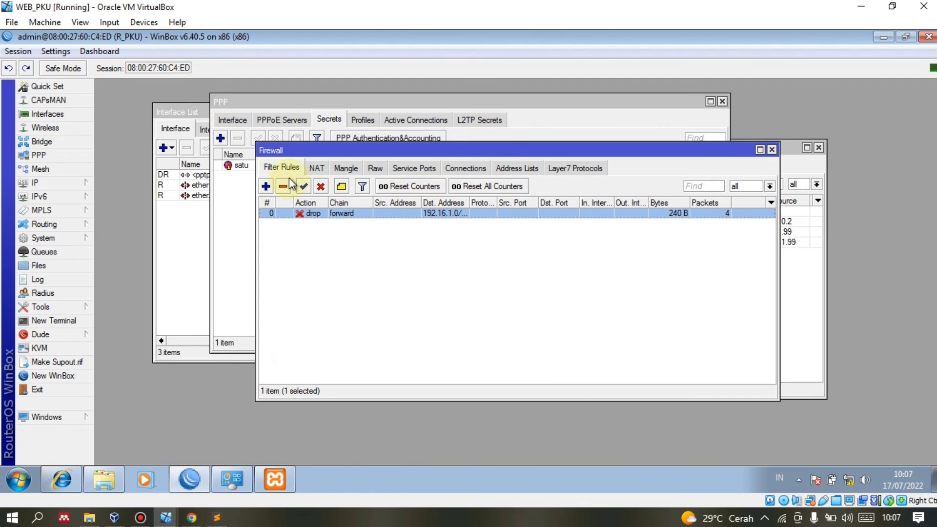
left_click_drag(334, 215, 336, 251)
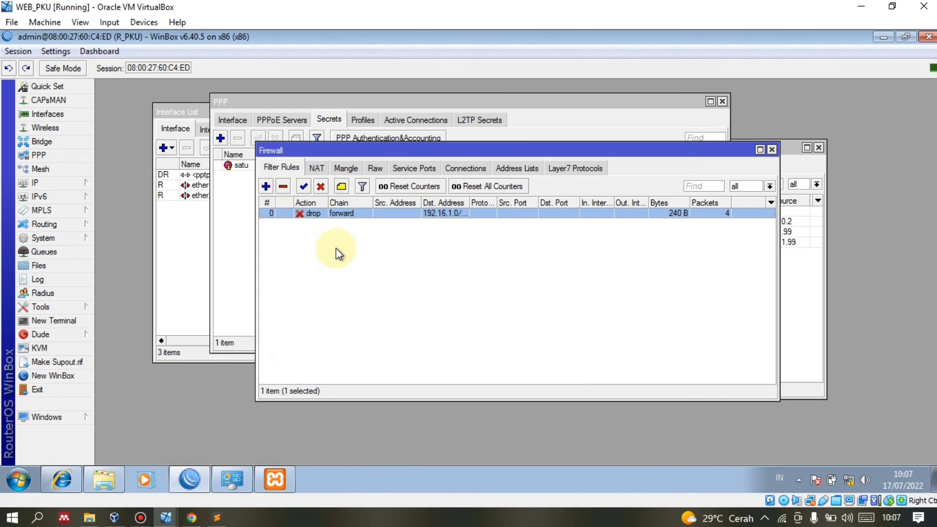
left_click(283, 186)
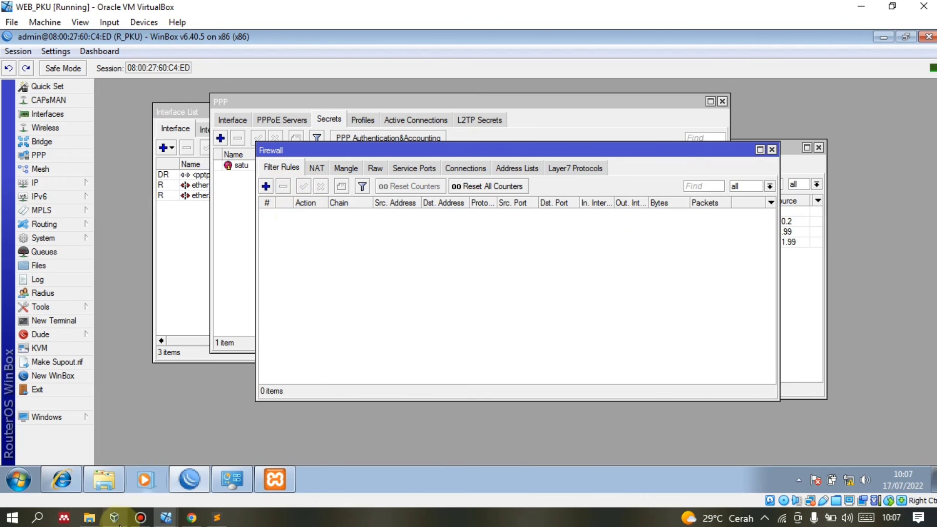
Scroll the Chrome tutorial to sections 5.2 and 5.3 on firewall rule order and web-app testing.
left_click(191, 517)
scroll(147, 366, "down", 10)
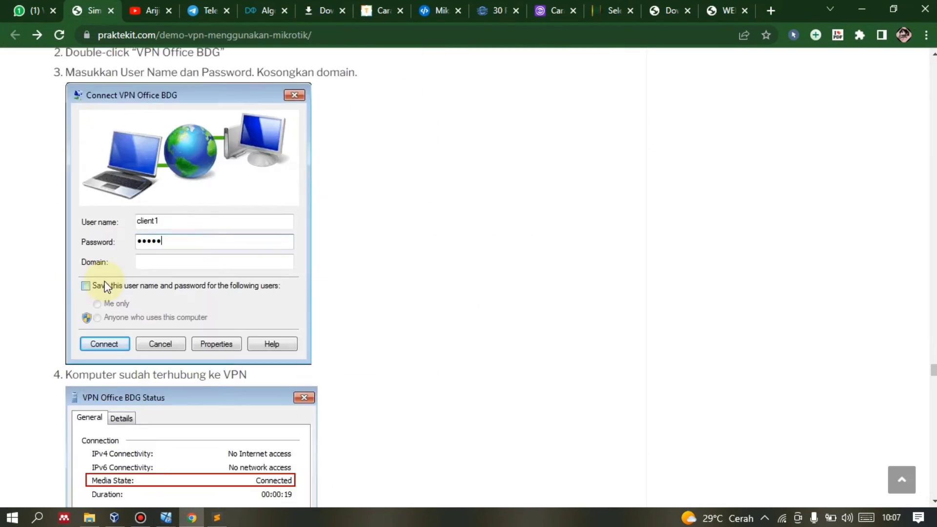
scroll(105, 285, "down", 20)
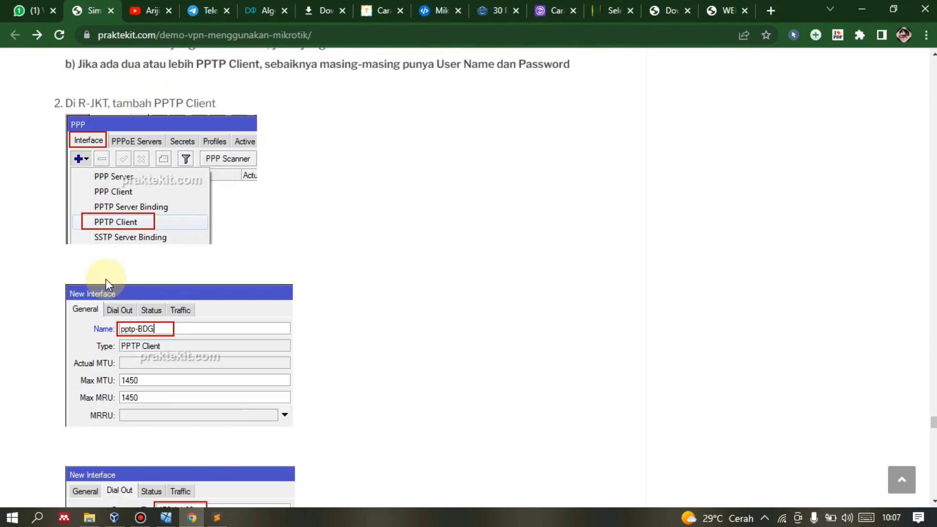
scroll(106, 279, "down", 20)
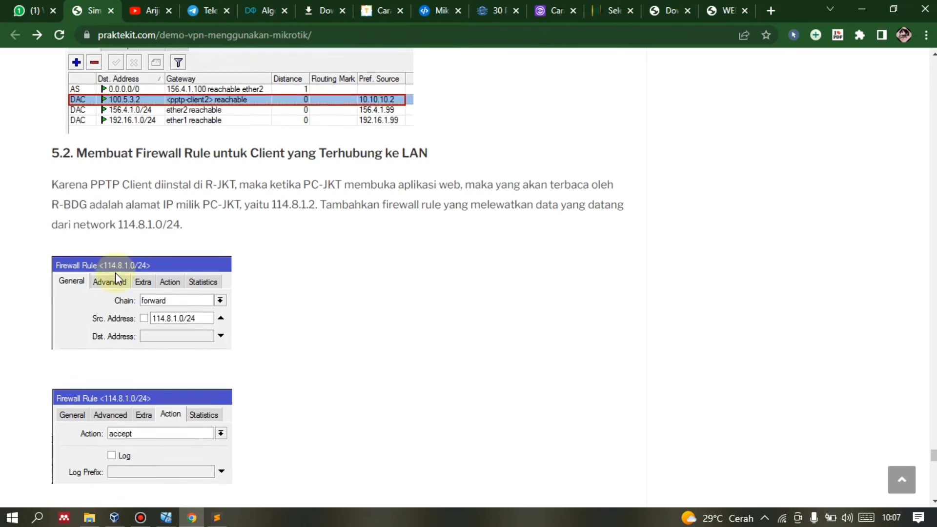
scroll(115, 272, "down", 8)
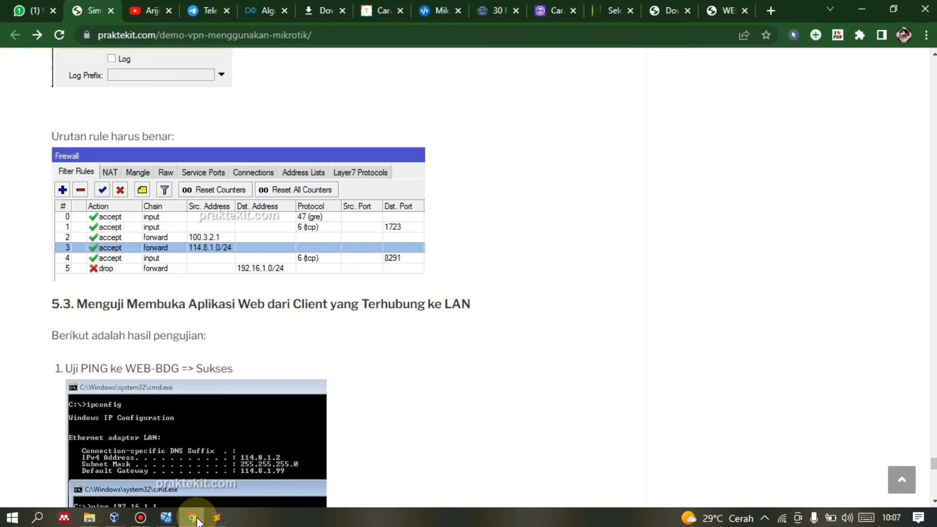
Add an input-chain accept rule for protocol gre on R_PKU's firewall.
left_click(194, 518)
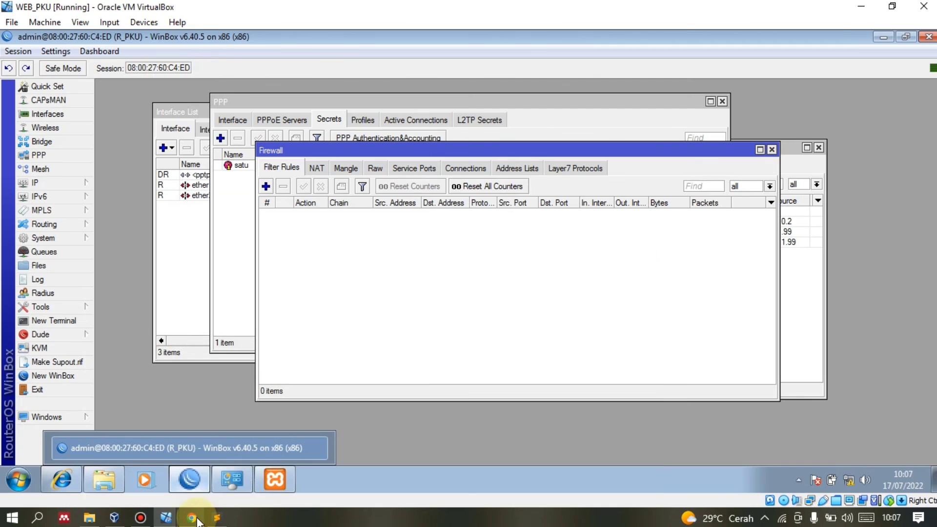
left_click(267, 186)
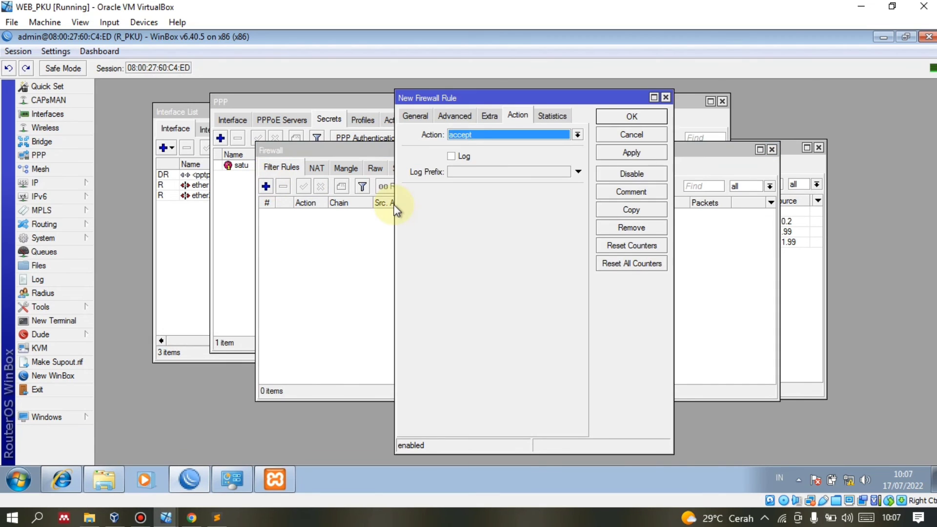
left_click(420, 120)
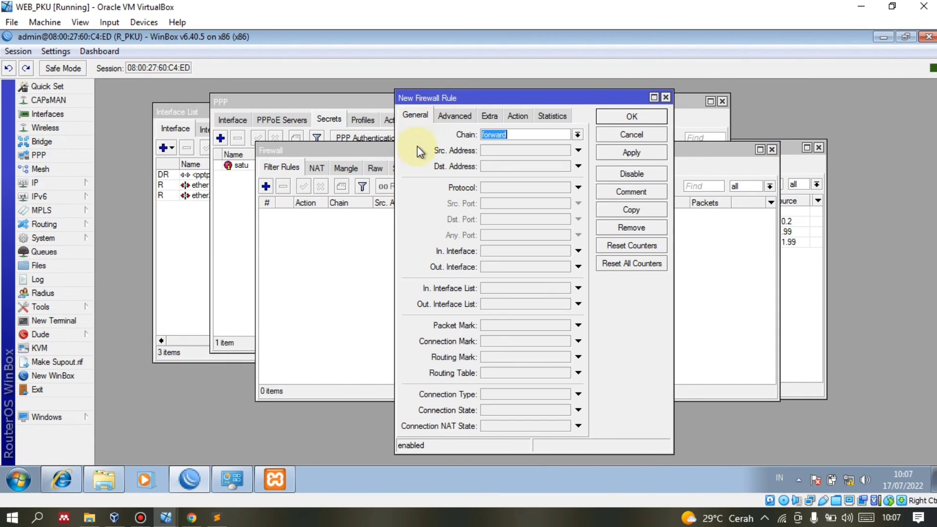
left_click(577, 135)
left_click(543, 157)
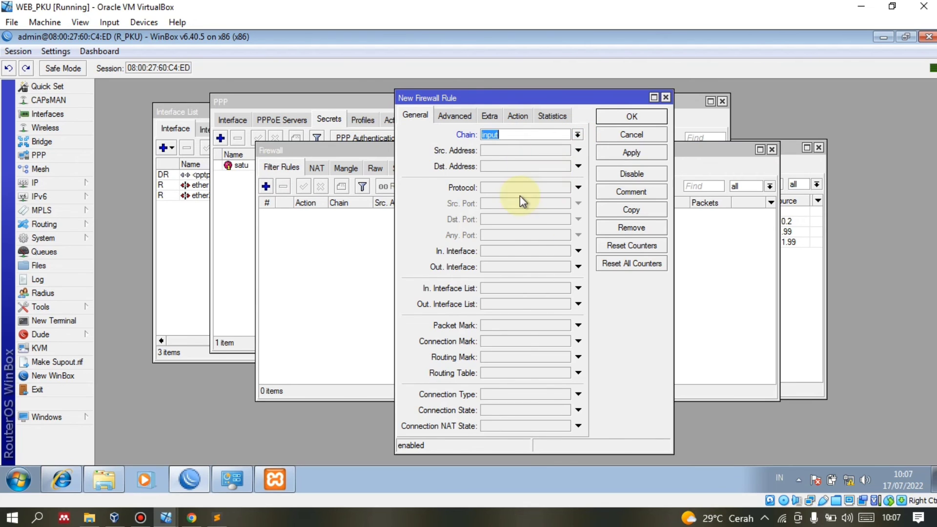
left_click(547, 188)
left_click(563, 189)
scroll(515, 295, "down", 2)
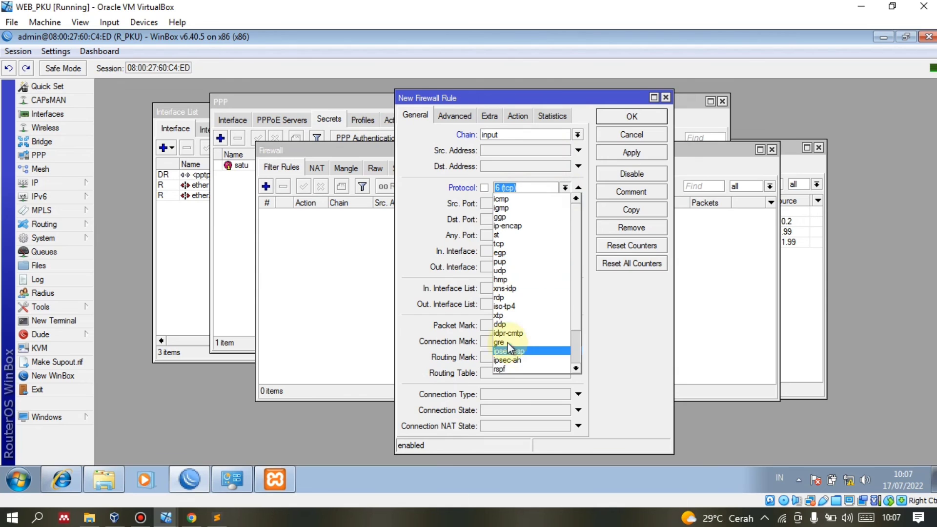
left_click(553, 295)
left_click(642, 151)
left_click(638, 122)
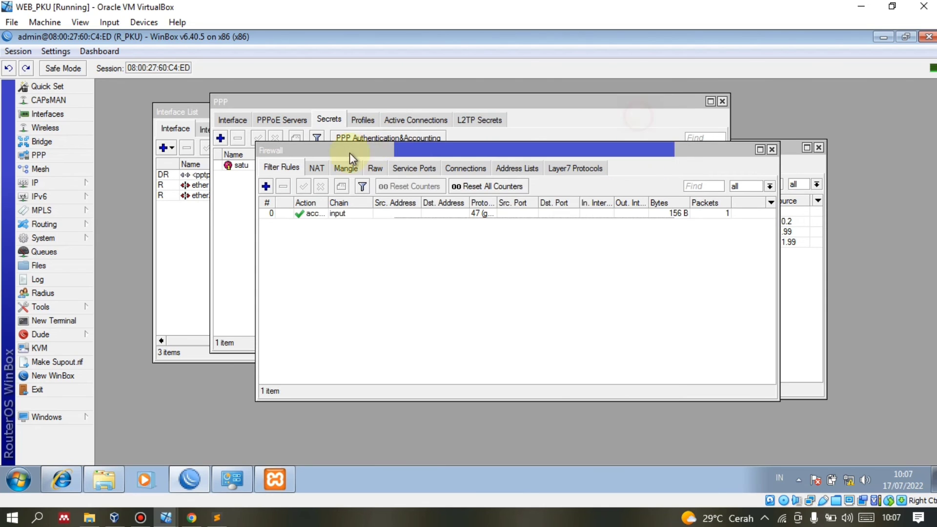
Add an input-chain accept rule for TCP destination port 1723.
left_click(266, 186)
left_click(577, 134)
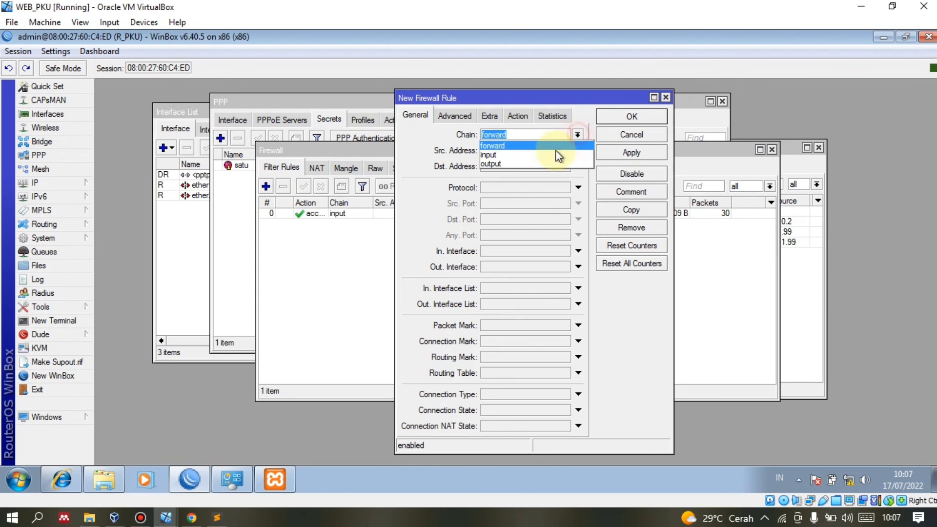
left_click(549, 147)
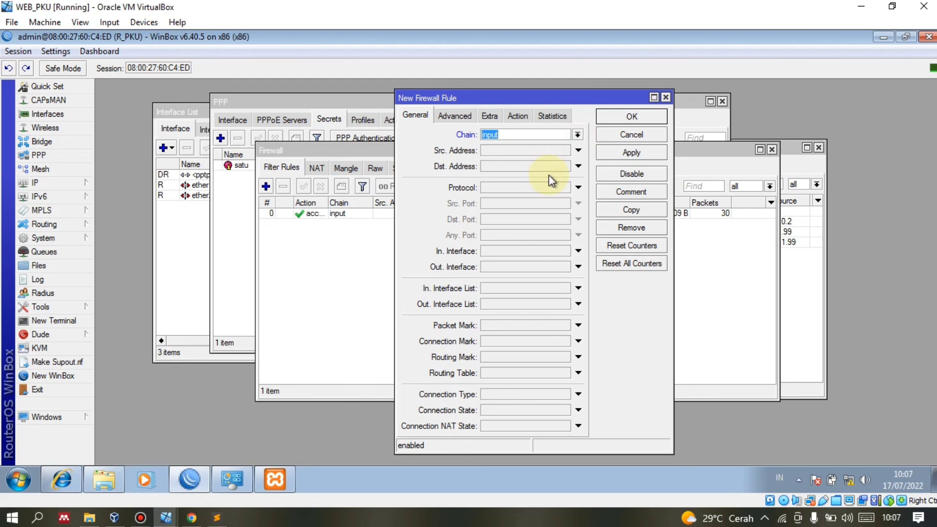
left_click(519, 192)
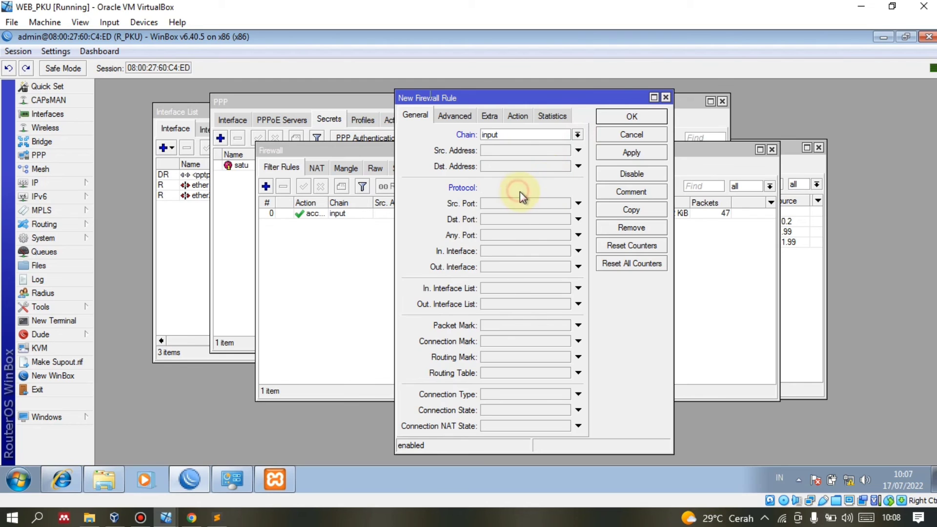
left_click(498, 219)
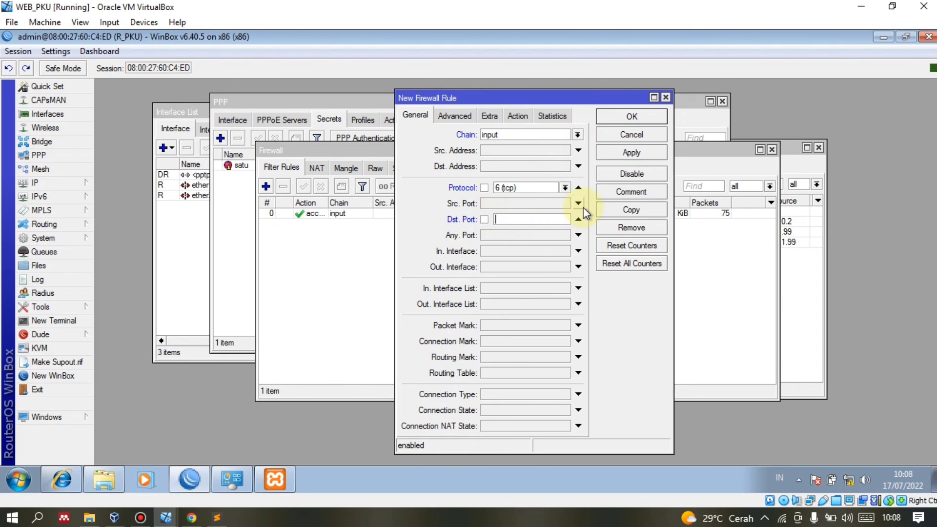
type("1723")
left_click(518, 116)
left_click(631, 151)
key("Return")
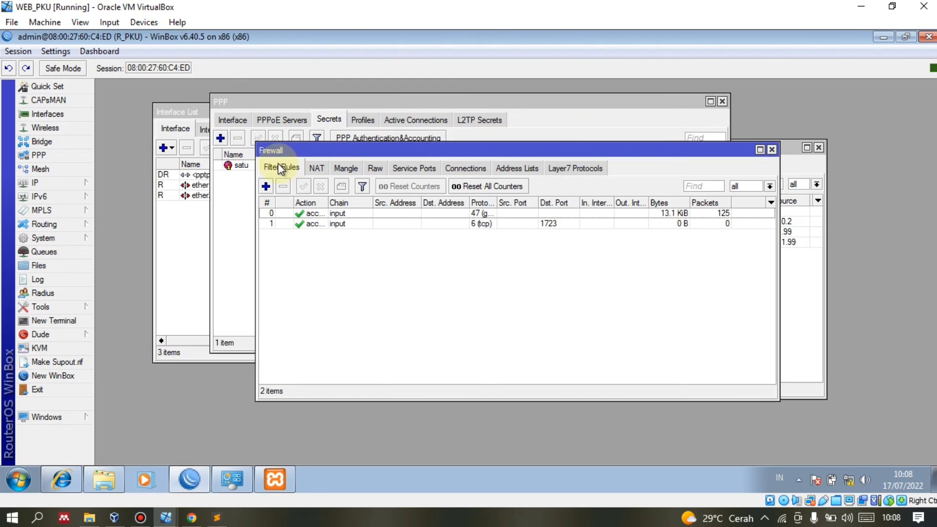
left_click(266, 186)
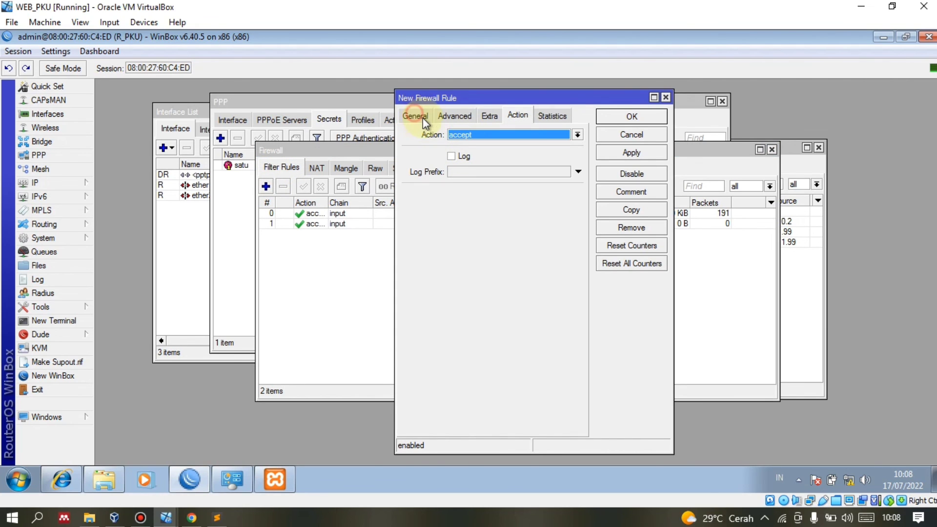
Add a forward-chain accept rule with source address 100.3.2.2.
left_click(423, 118)
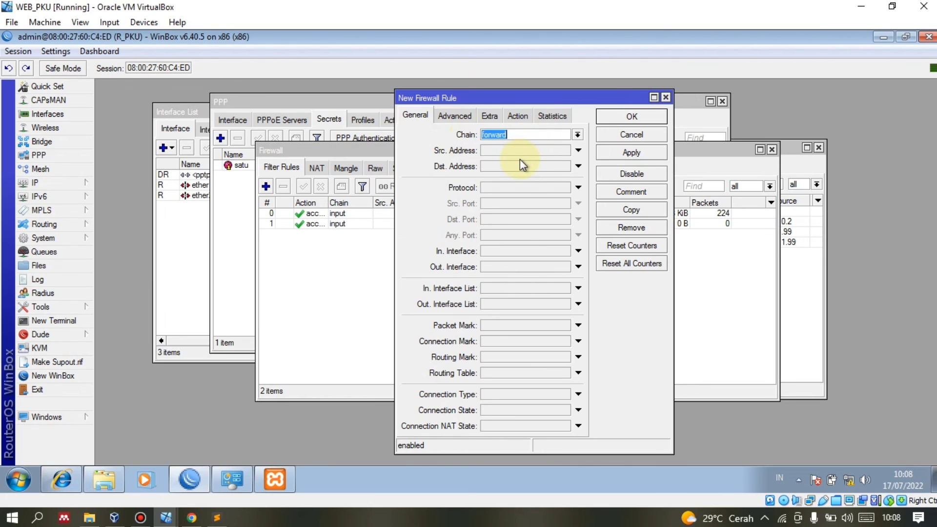
left_click(502, 150)
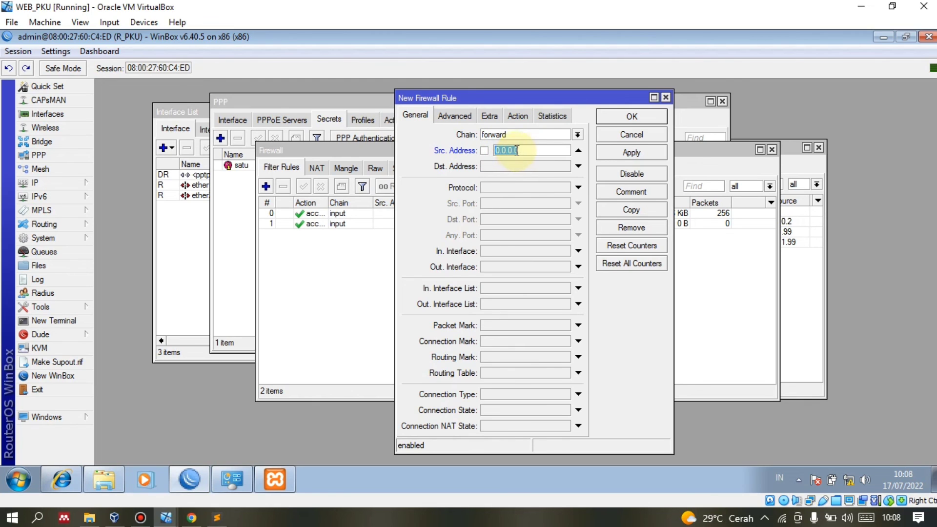
type("10")
left_click(631, 153)
left_click(629, 117)
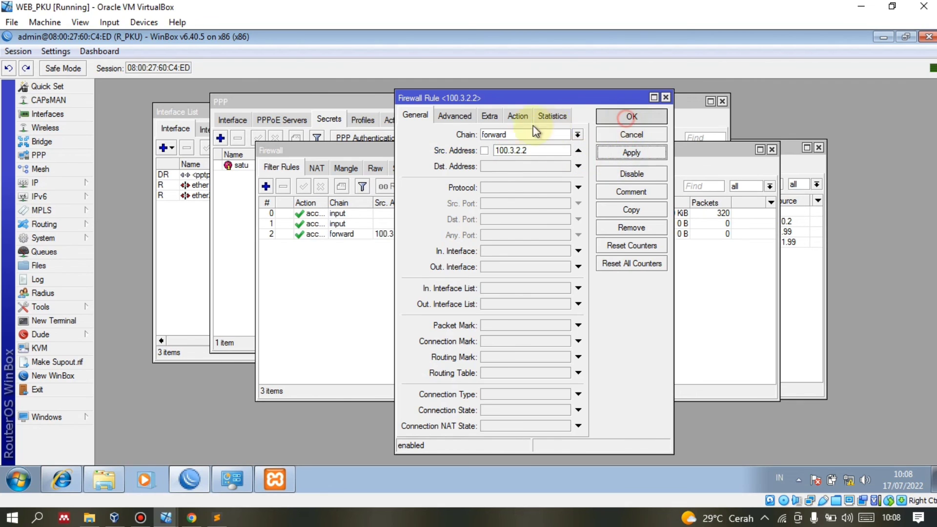
Add a forward-chain accept rule with source address 114.8.1.0/24.
left_click(265, 185)
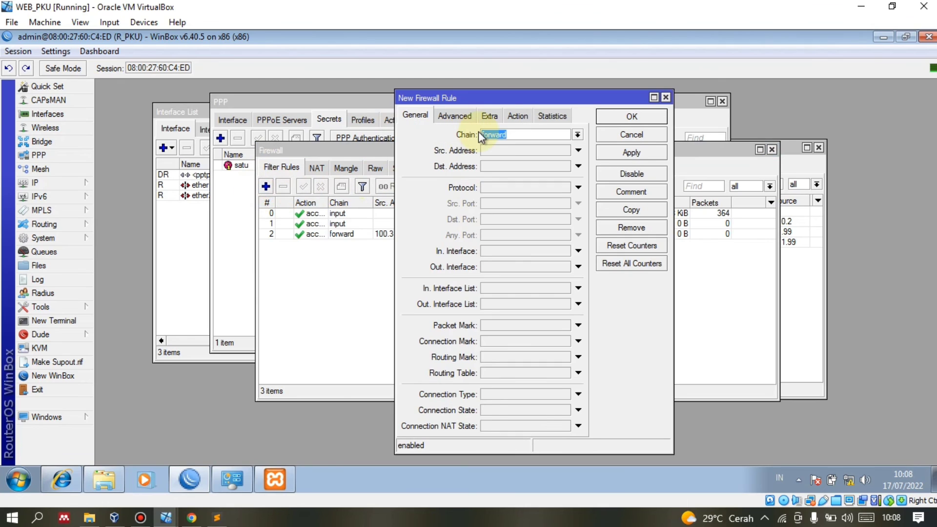
left_click(498, 151)
type("11")
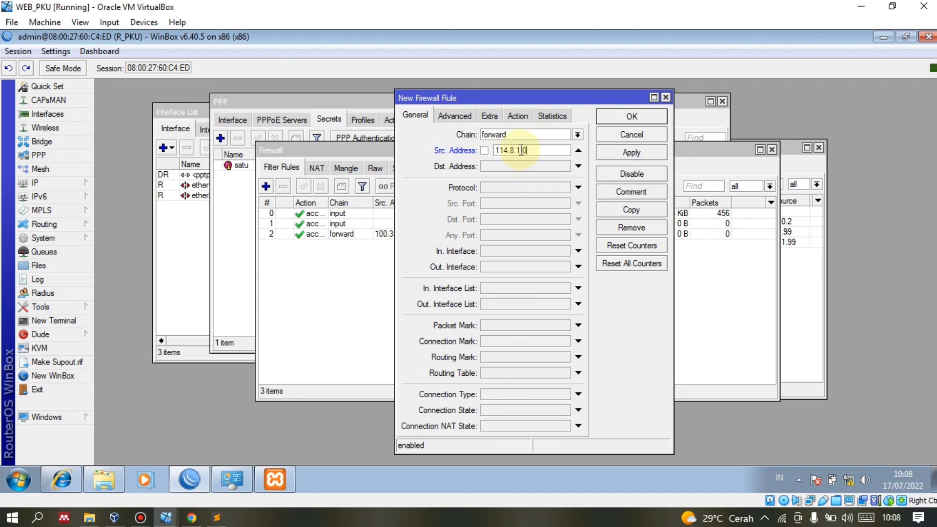
type("4.8.10")
left_click(520, 149)
type(".0/24")
left_click(615, 153)
left_click(634, 118)
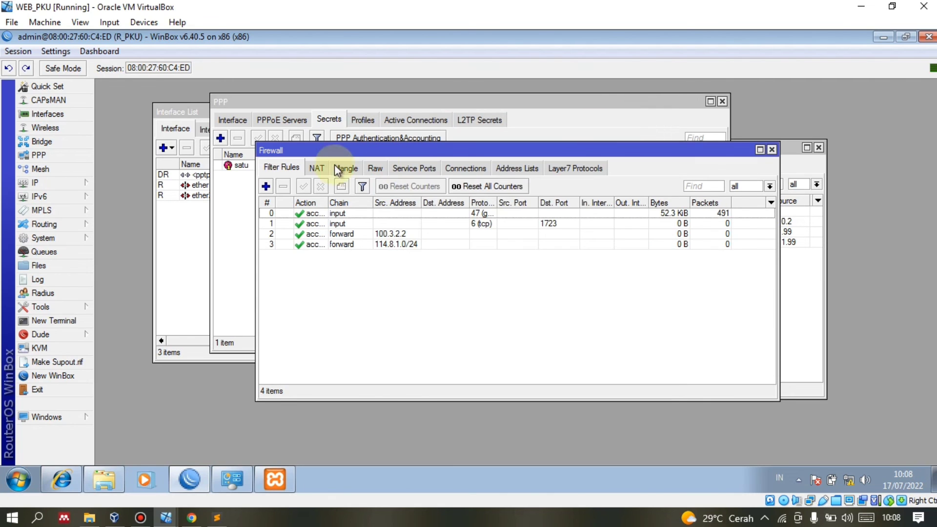
left_click(266, 186)
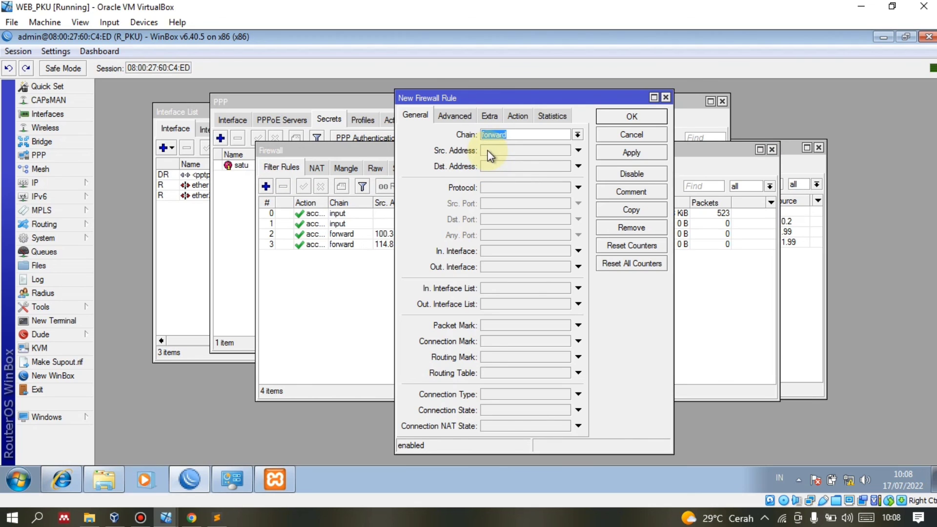
Add an input-chain accept rule for protocol 6 (tcp) destination port 8291.
left_click(577, 134)
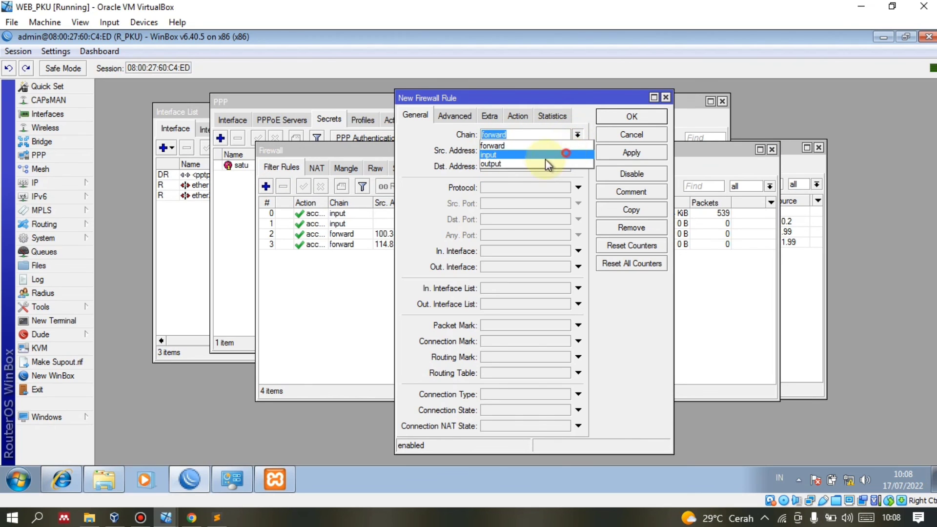
left_click(546, 157)
left_click(501, 186)
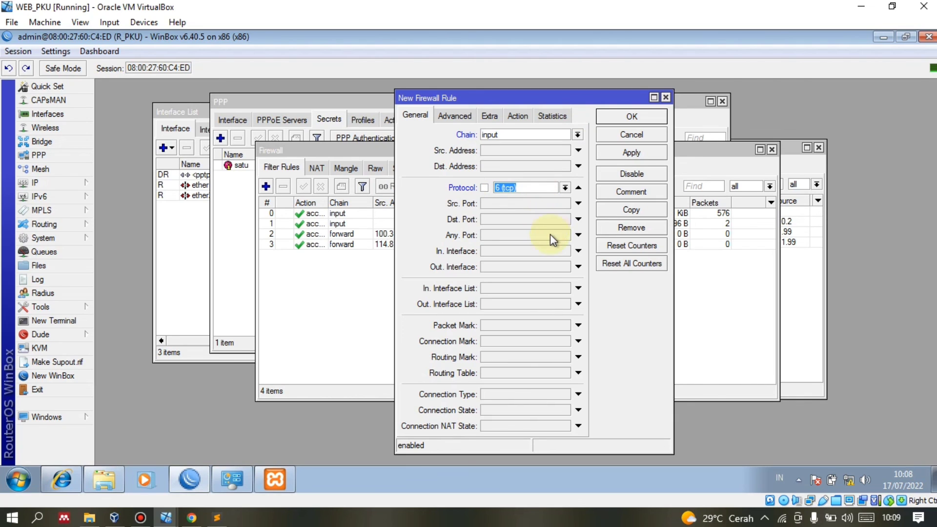
left_click(503, 220)
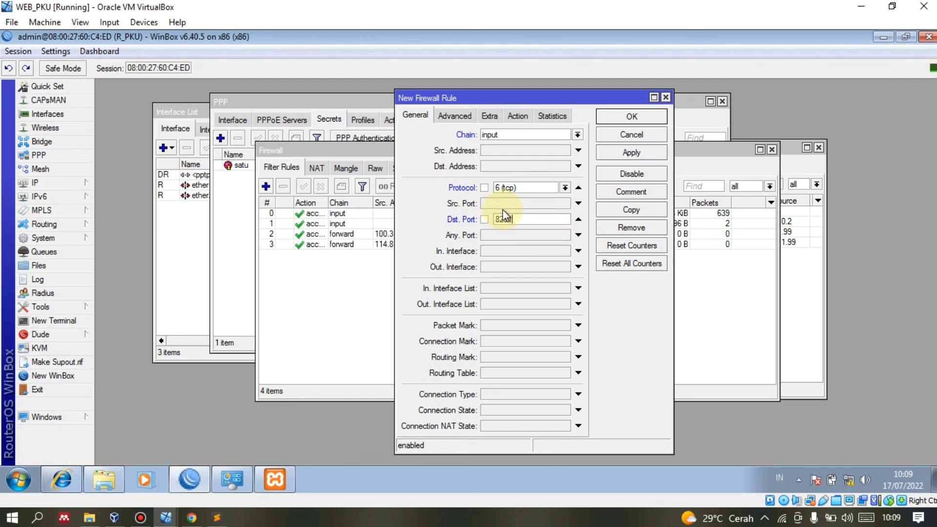
left_click(626, 154)
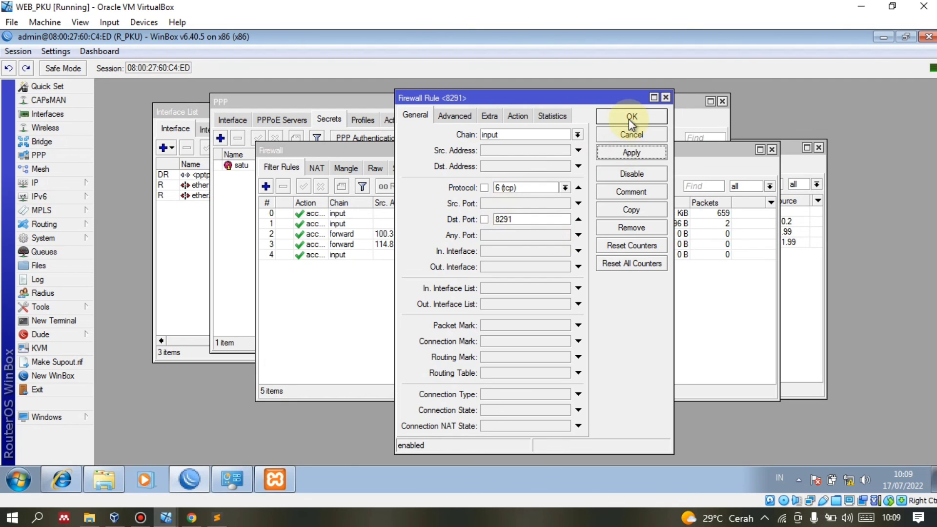
left_click(629, 117)
Add a forward-chain drop rule for destination address 192.16.1.0/24.
left_click(268, 186)
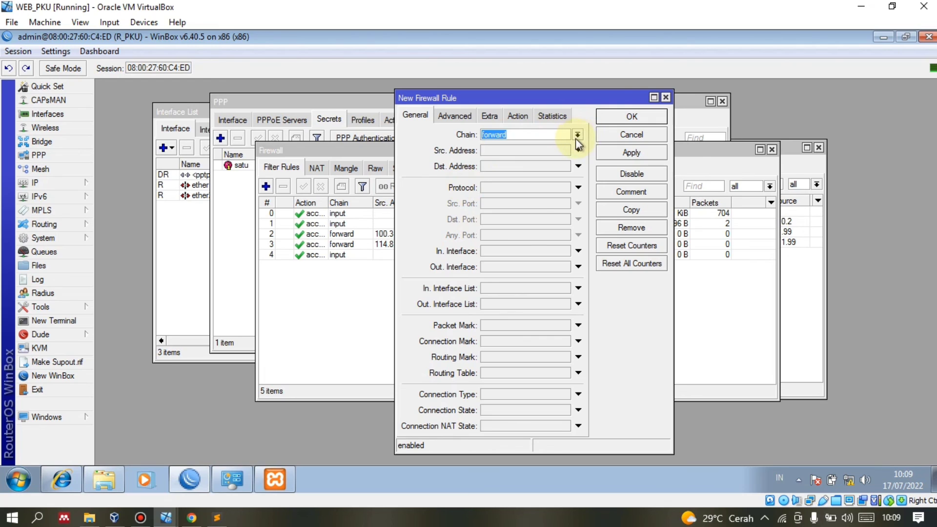
left_click(498, 166)
type("192.16.1.0")
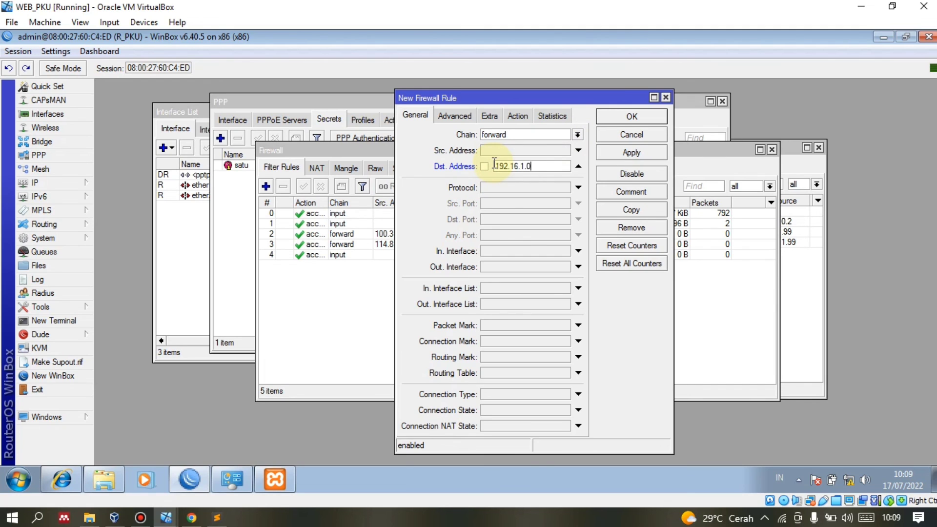
type("/24")
left_click(517, 116)
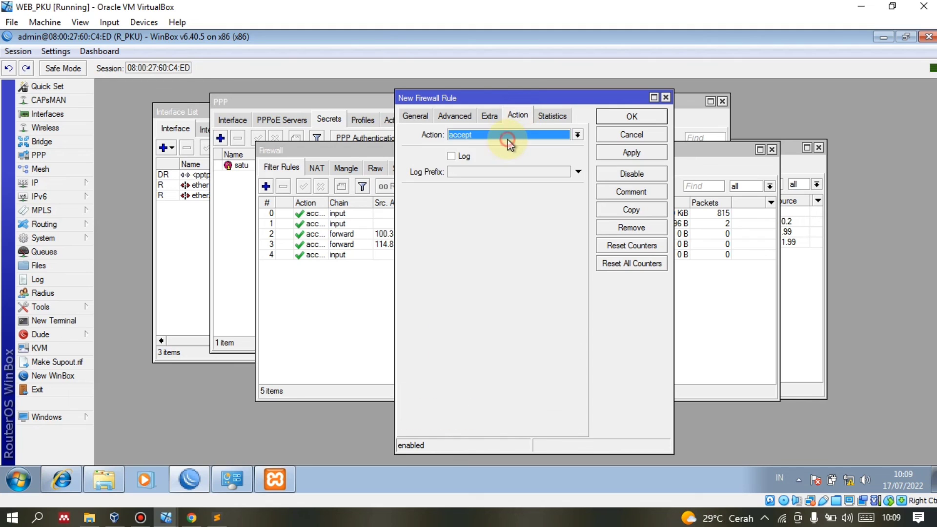
left_click(510, 134)
left_click(471, 181)
left_click(488, 134)
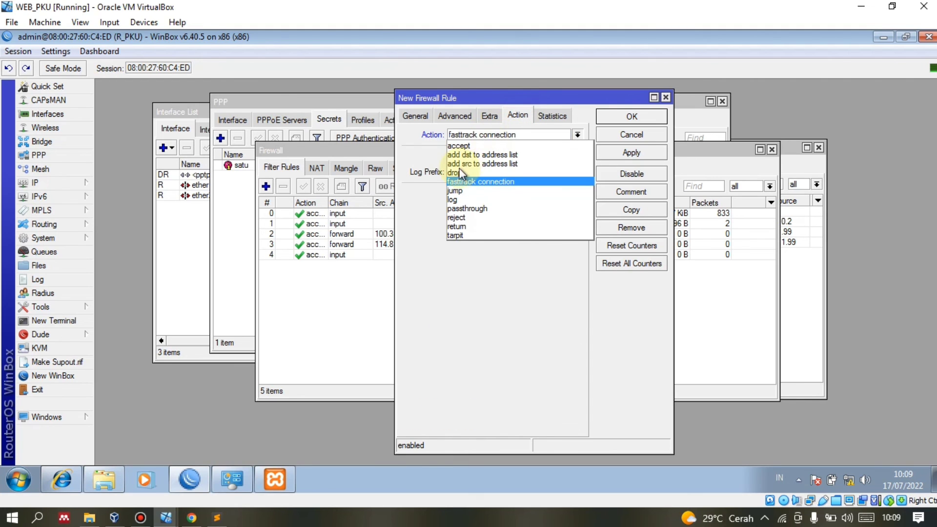
left_click(556, 172)
left_click(632, 116)
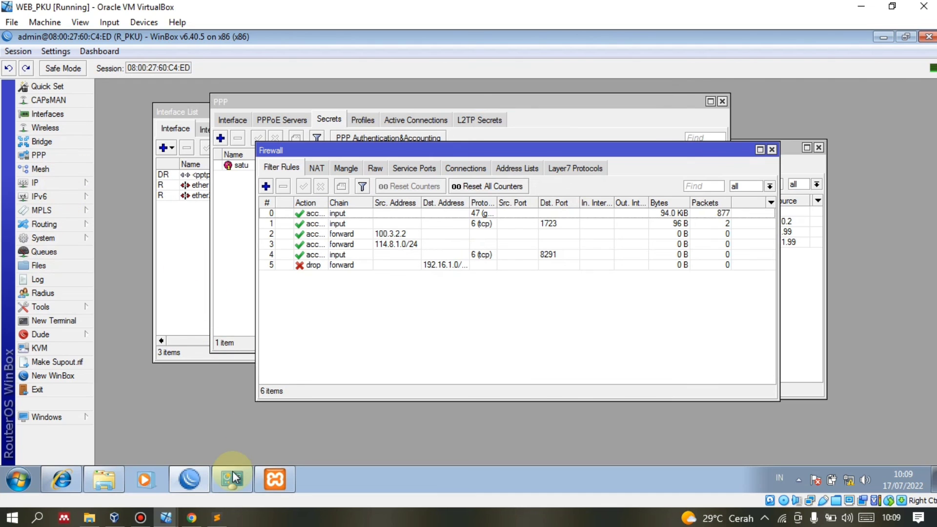
Switch to the PC_BKG VM, close Internet Explorer's error page, and bring WinBox forward.
left_click(166, 518)
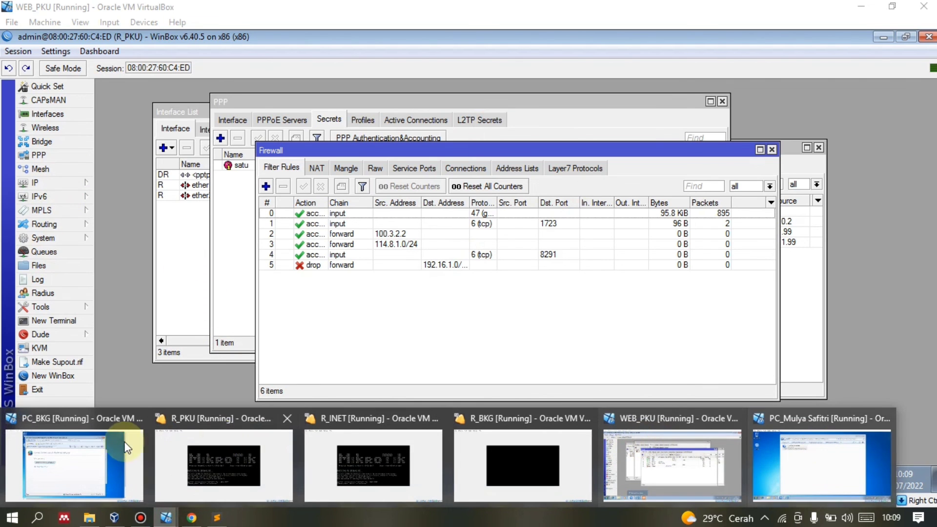
left_click(95, 455)
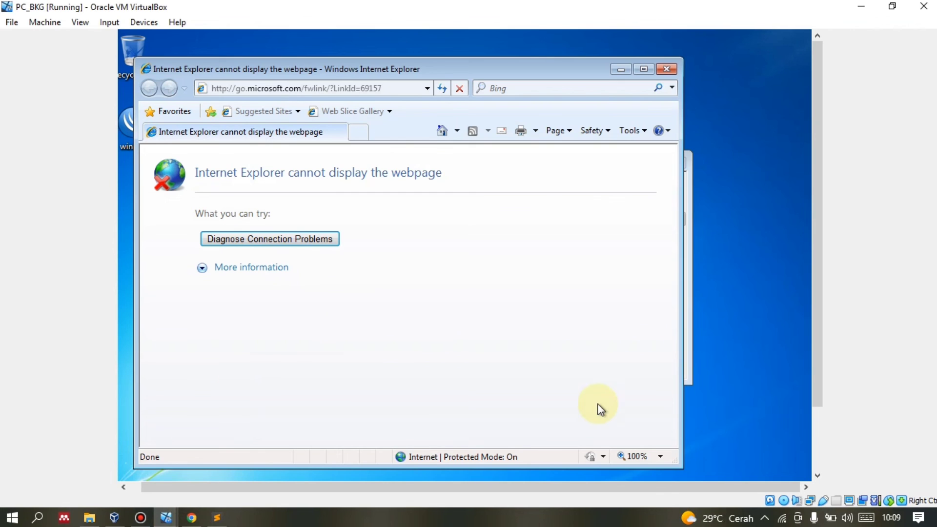
left_click(665, 69)
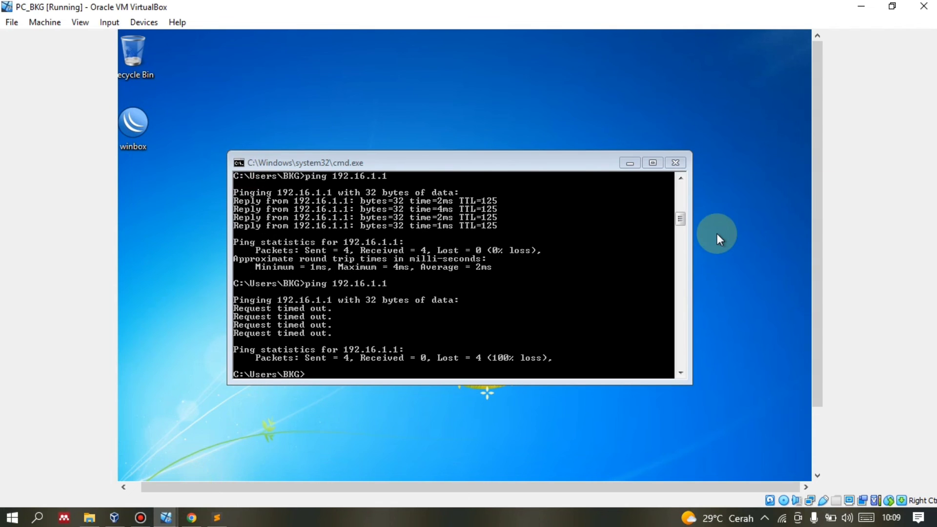
scroll(586, 273, "down", 3)
left_click(296, 468)
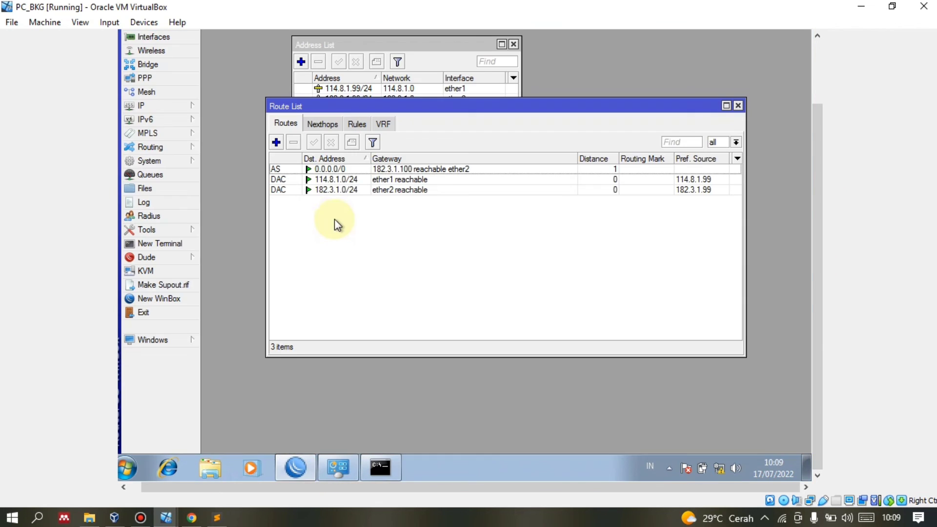
Create a new PPTP client interface in PPP named pptp-PKU.
left_click(157, 76)
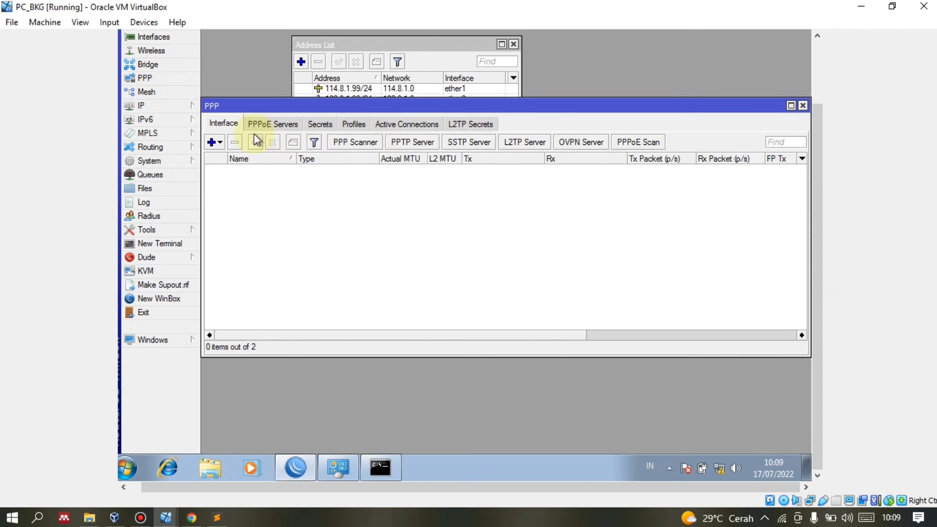
left_click(218, 143)
left_click(242, 205)
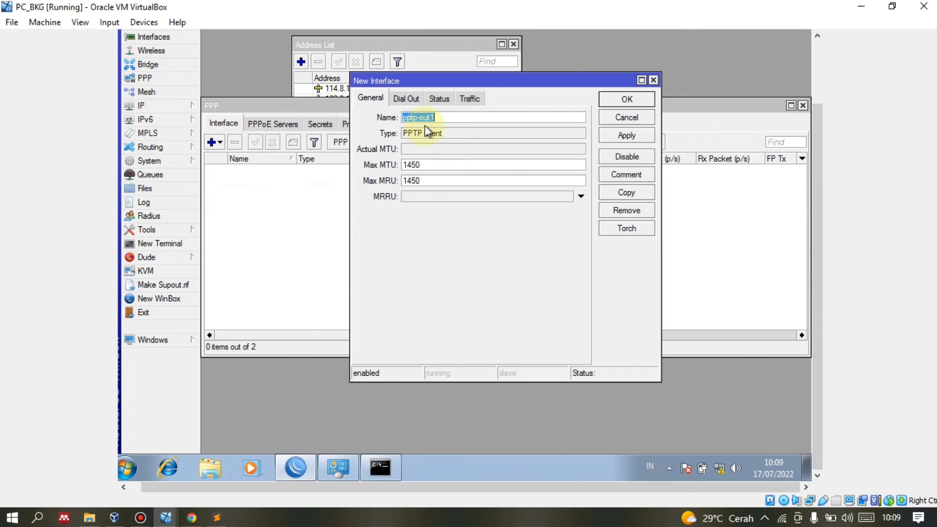
left_click_drag(448, 118, 418, 119)
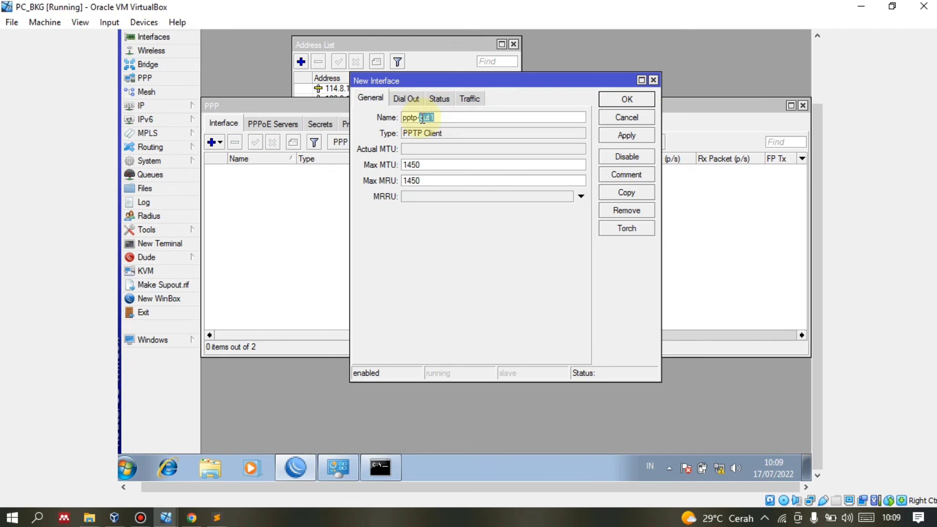
key("BackSpace")
type("FKU")
Set the client's dial-out server address to 156.4.1.99, checking it in the tutorial.
left_click(409, 98)
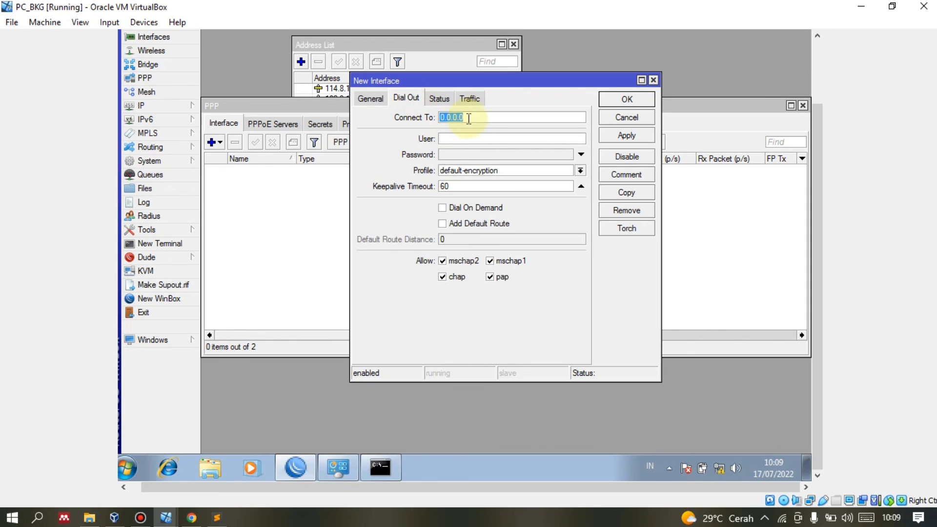
type("156")
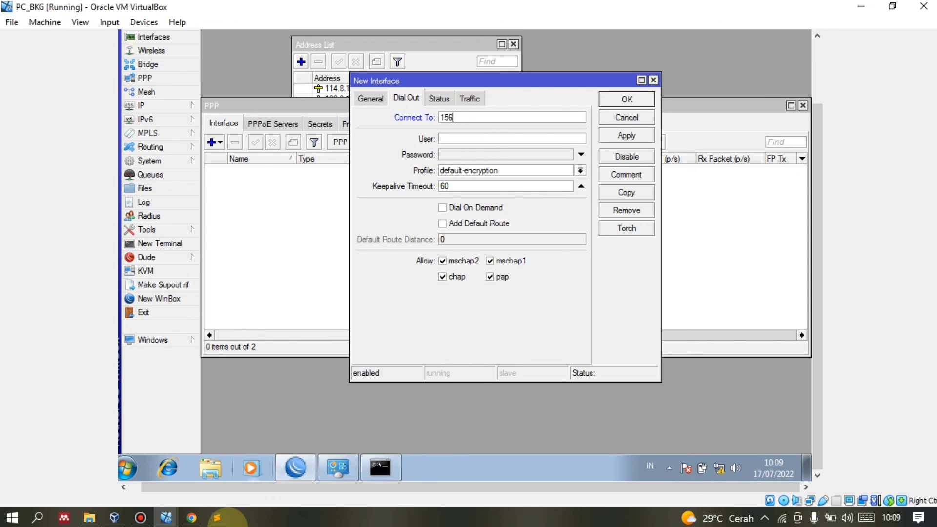
left_click(191, 517)
scroll(198, 254, "up", 20)
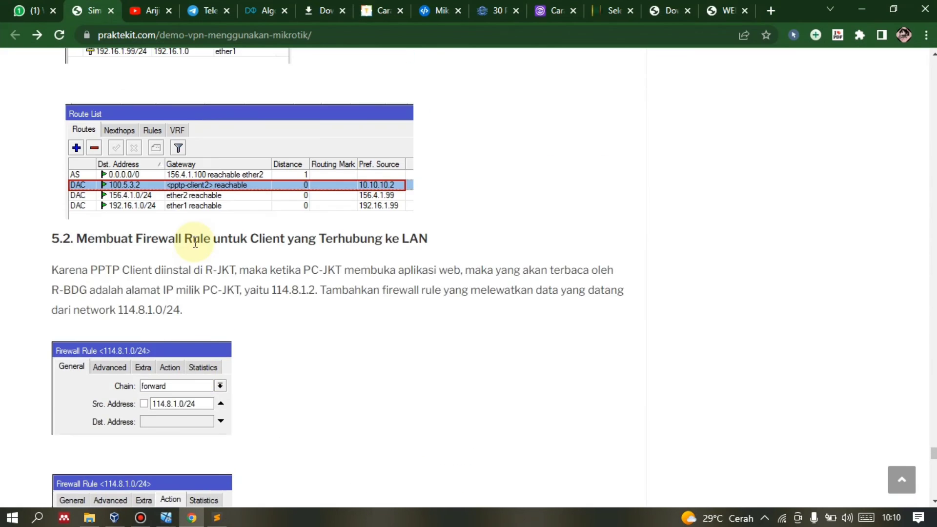
scroll(192, 241, "down", 7)
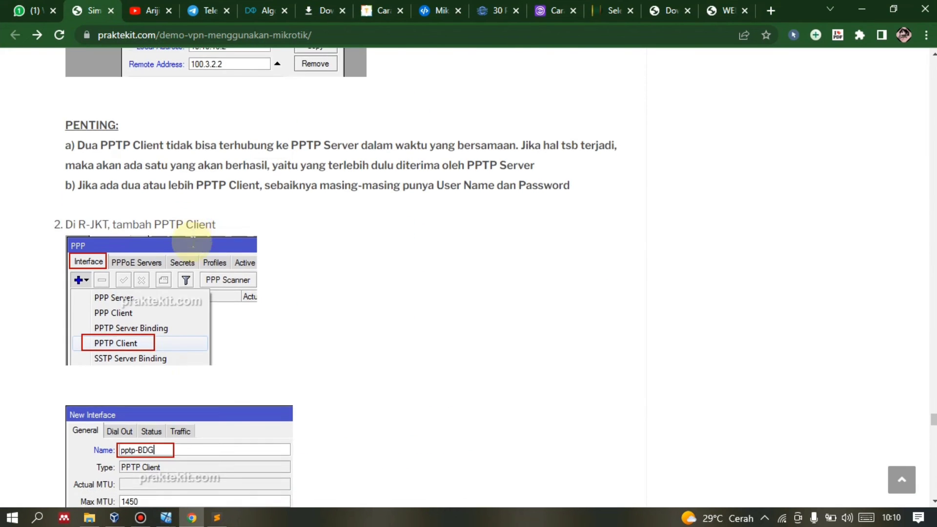
left_click(191, 517)
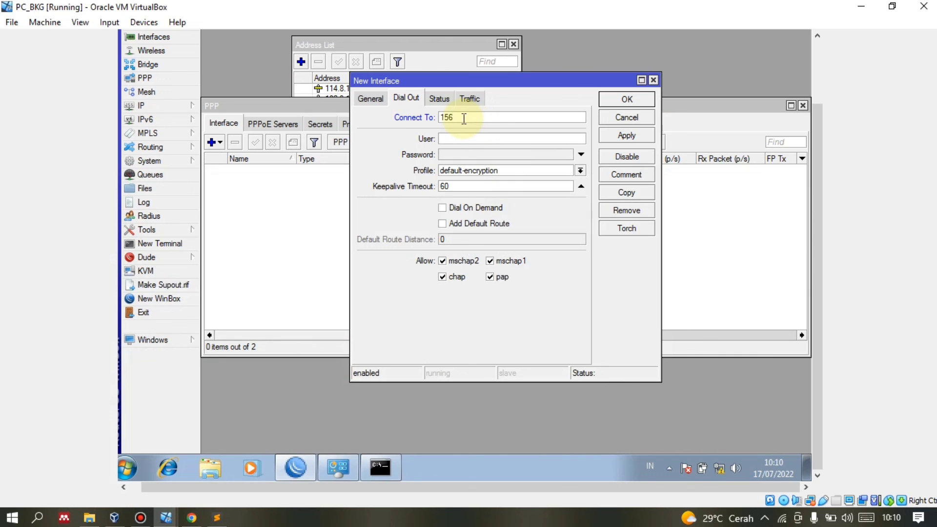
left_click(463, 118)
type("156.4.1.99")
Enter the PPTP user name and password, then apply to connect and close the dialog.
left_click(458, 138)
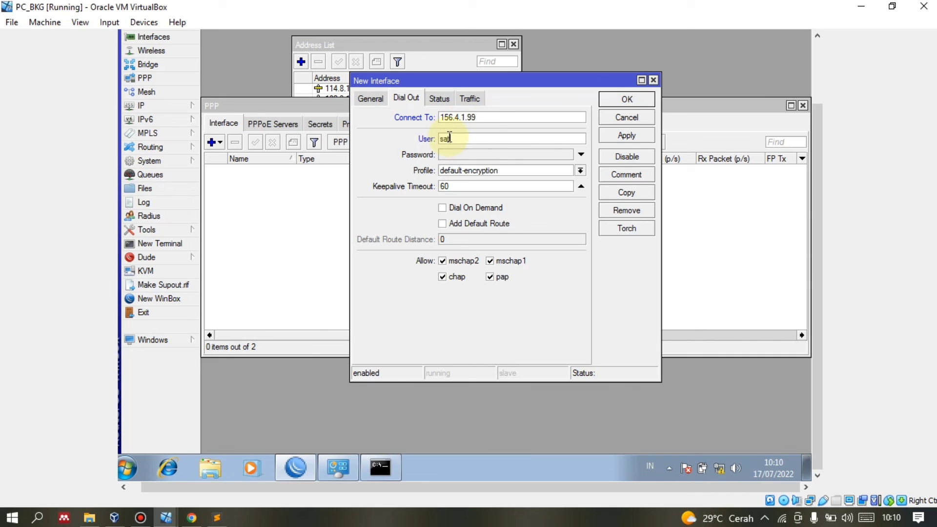
left_click(448, 154)
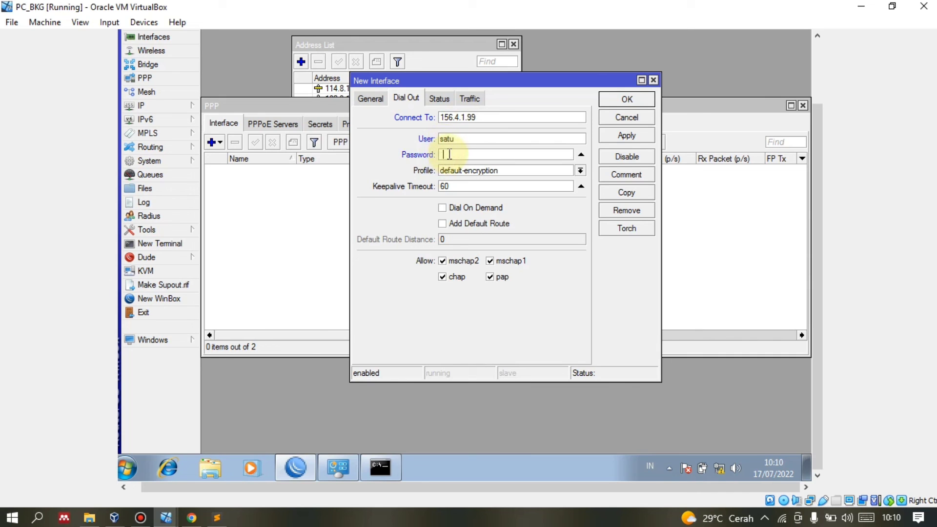
type("satu")
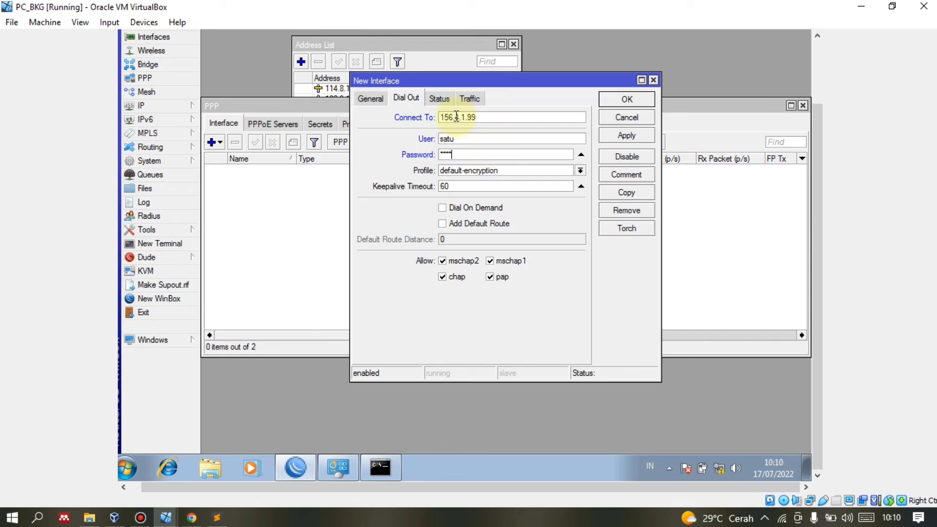
left_click(613, 134)
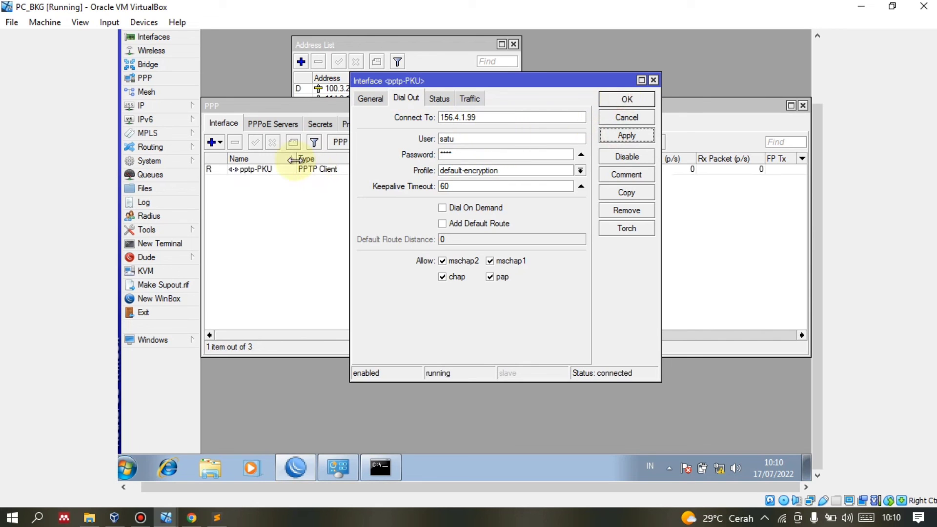
left_click(608, 99)
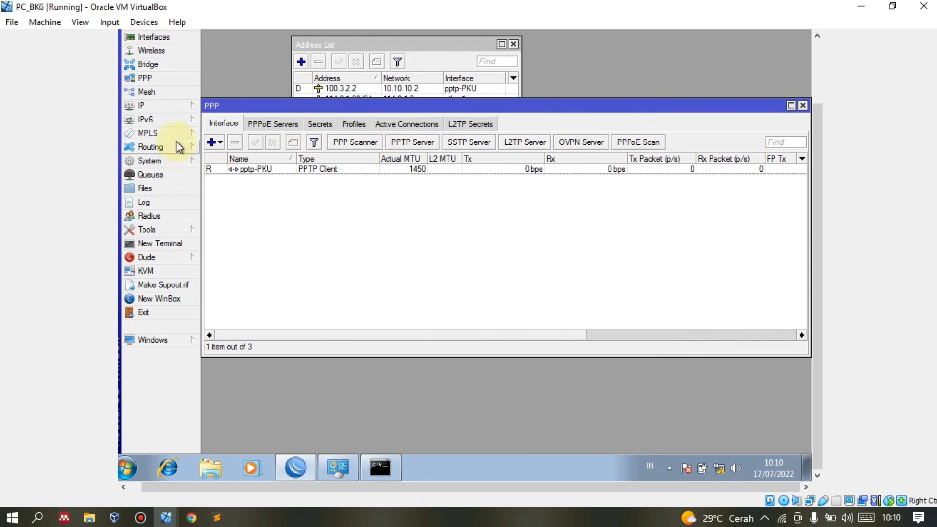
Check pptp-PKU in the interface list and its 100.3.2.2 tunnel address in IP Addresses.
left_click(171, 52)
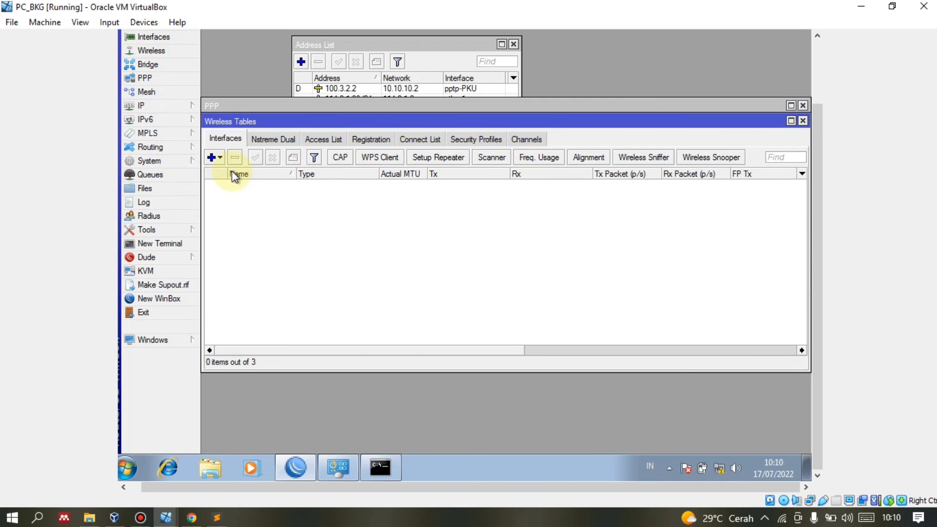
left_click(151, 41)
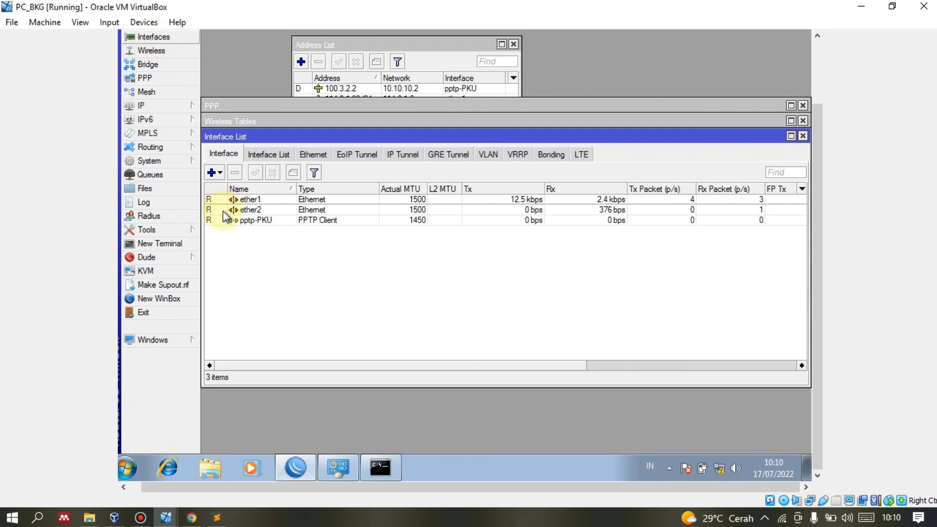
left_click(239, 220)
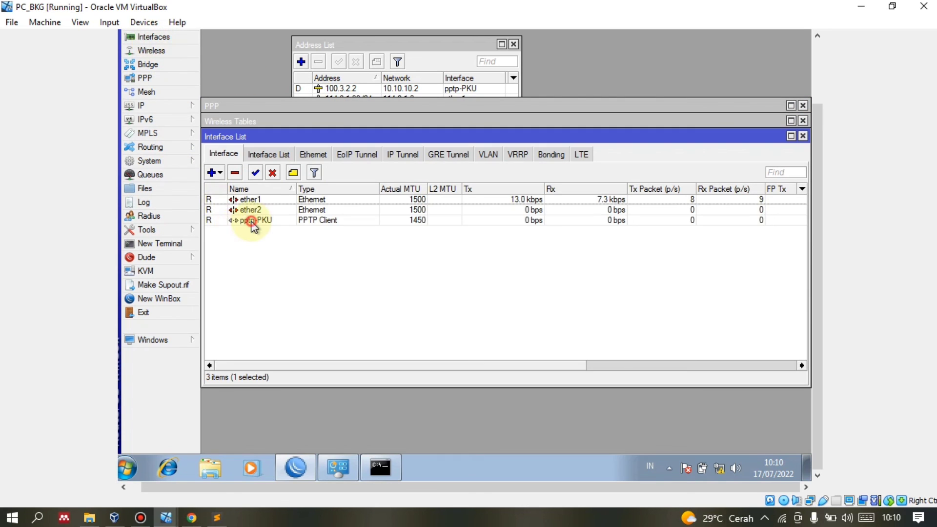
left_click(160, 107)
left_click(205, 131)
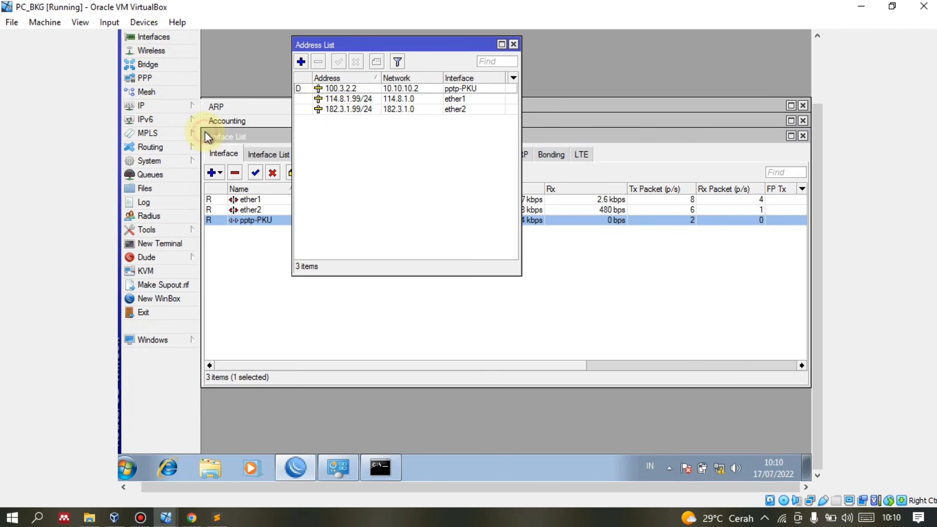
left_click(332, 89)
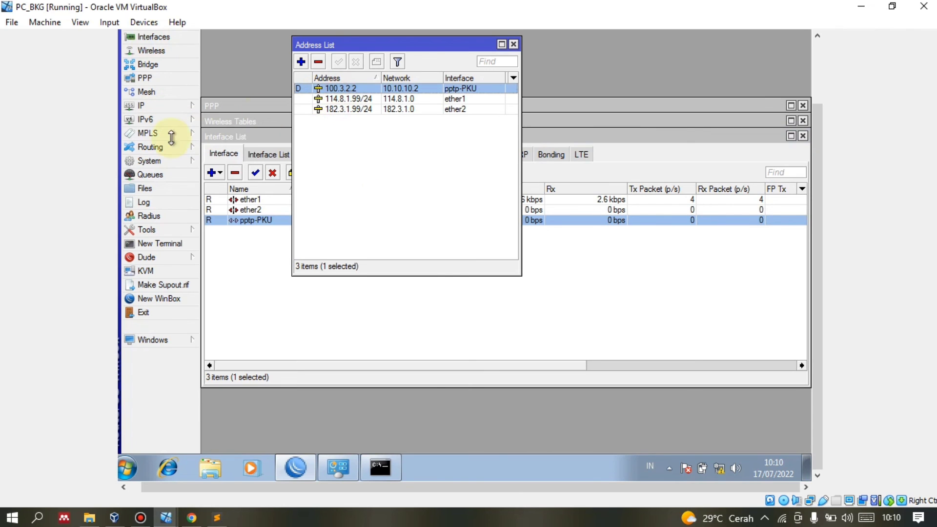
Inspect the routing table for the 10.10.10.2 route via pptp-PKU.
left_click(176, 108)
left_click(215, 284)
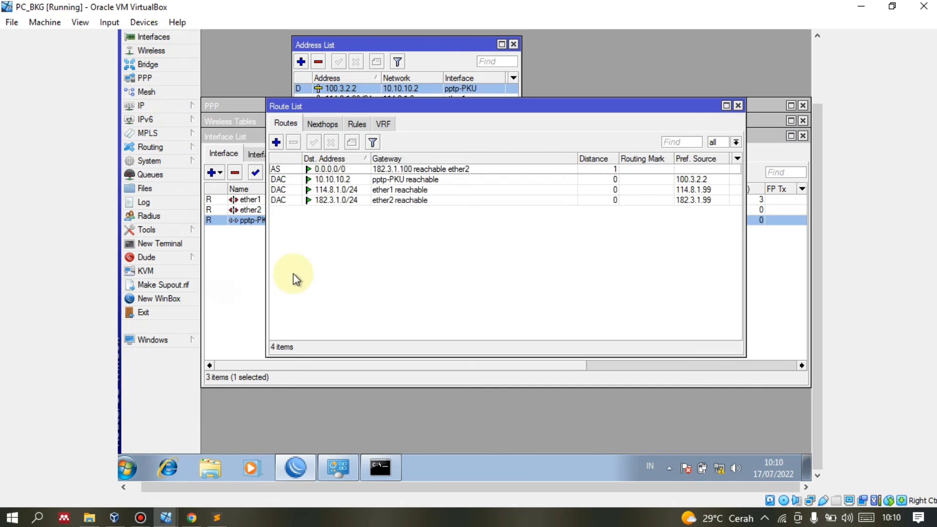
left_click(392, 168)
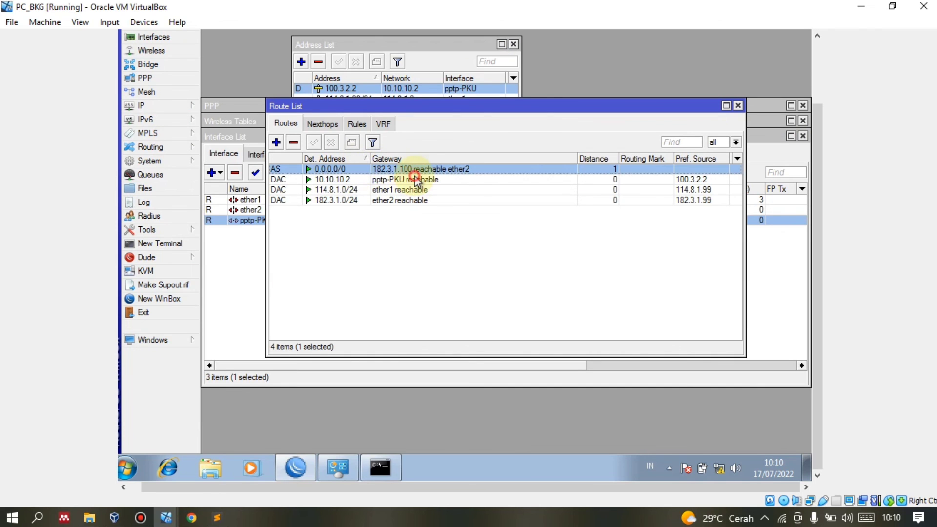
left_click(415, 179)
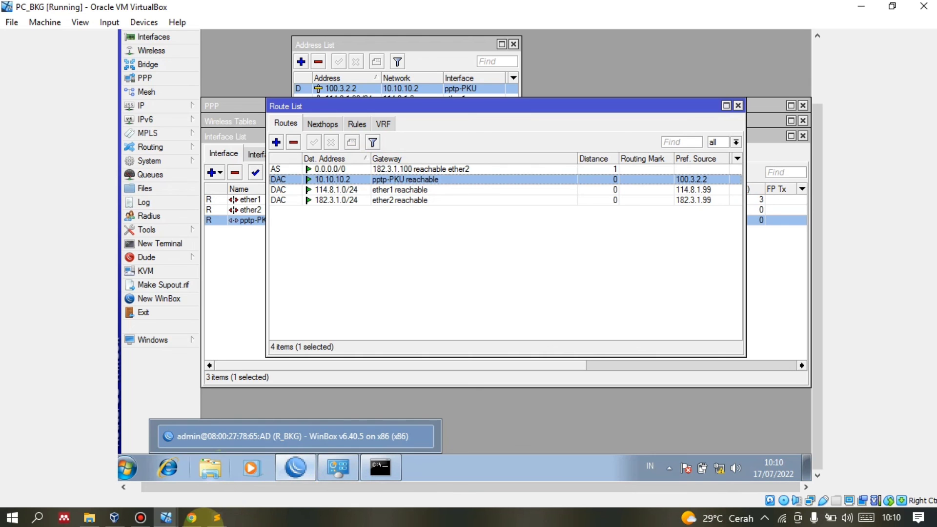
Review the reference article in Chrome before returning to the virtual machines.
left_click(192, 518)
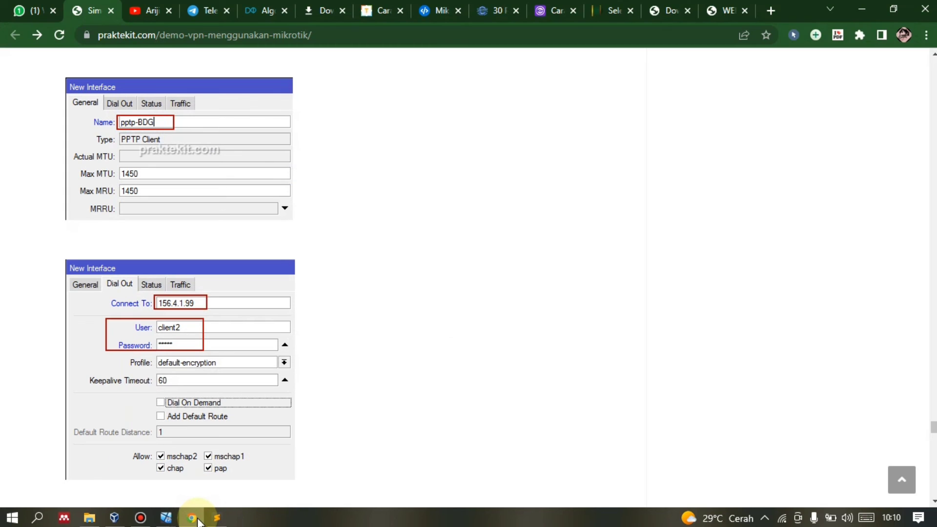
left_click(194, 519)
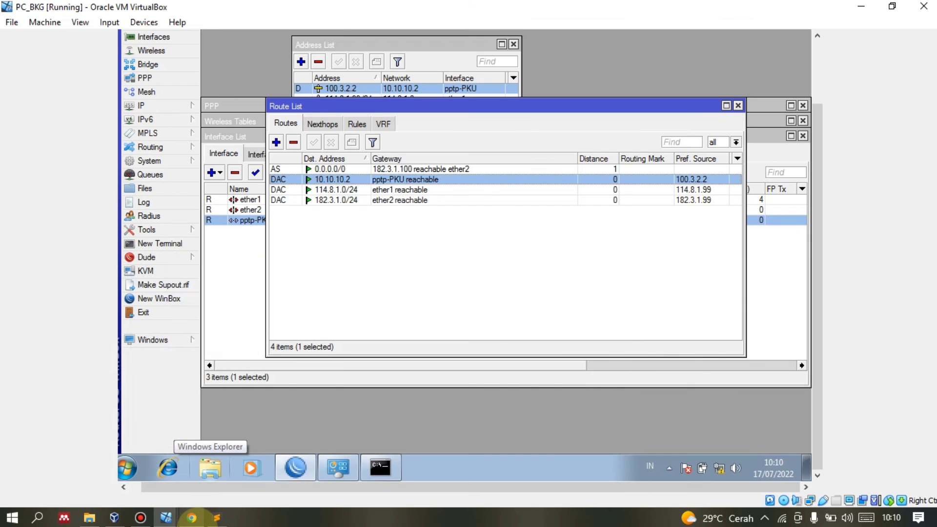
left_click(194, 519)
scroll(236, 379, "down", 4)
scroll(236, 379, "down", 15)
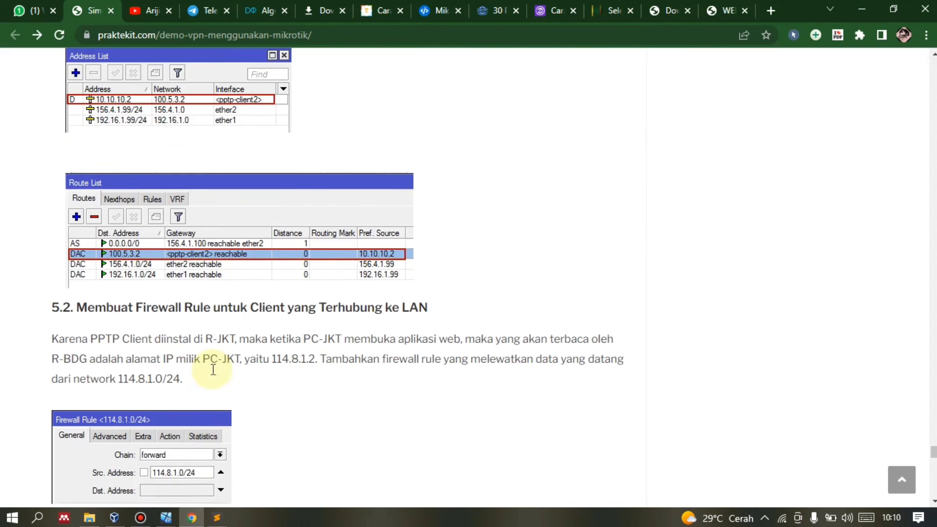
scroll(210, 353, "down", 8)
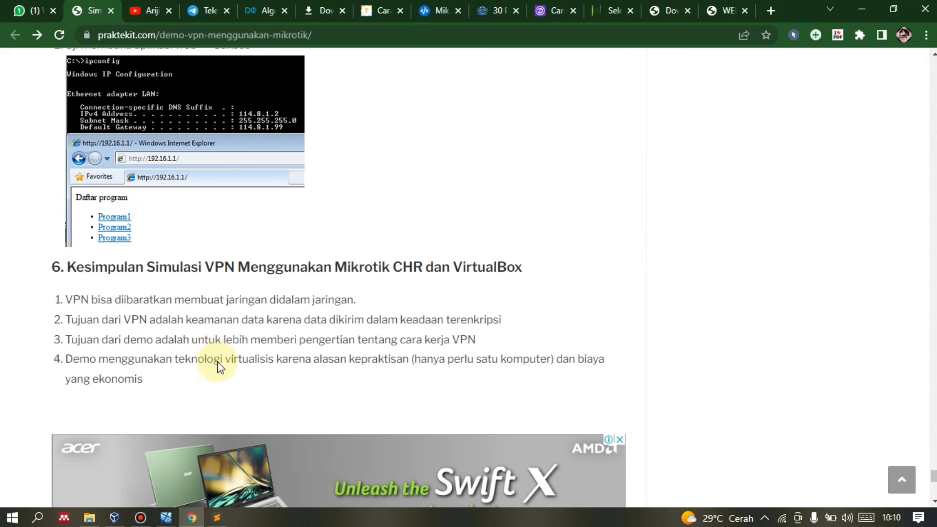
scroll(212, 349, "up", 6)
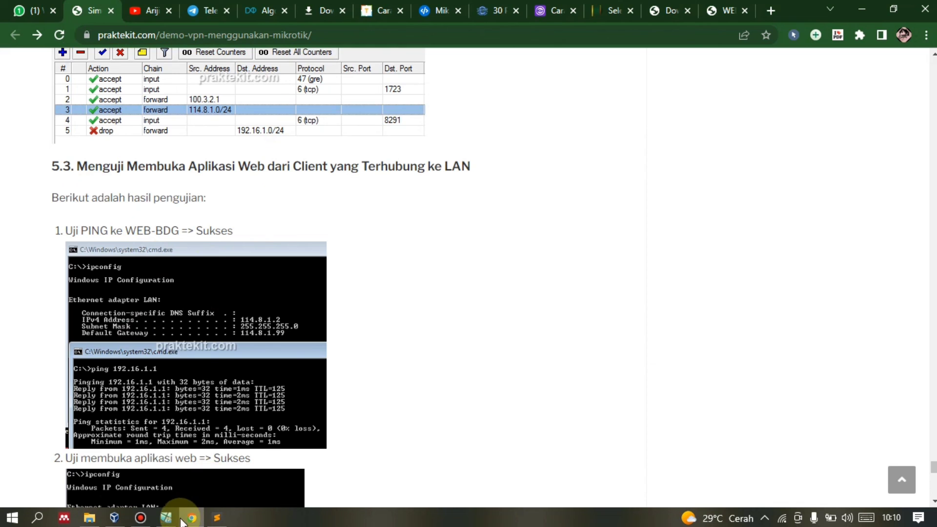
left_click(166, 517)
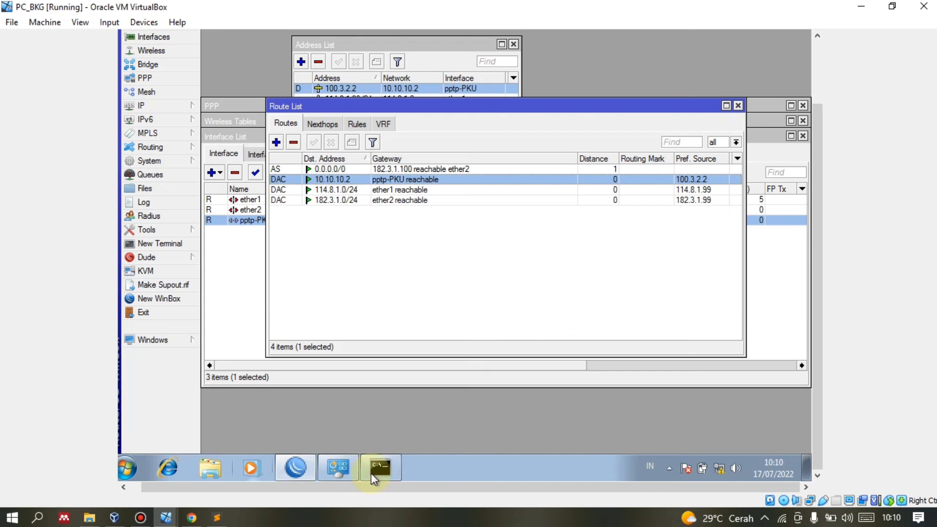
Re-run ping 192.16.1.1 in PC_BKG's command prompt.
left_click(378, 469)
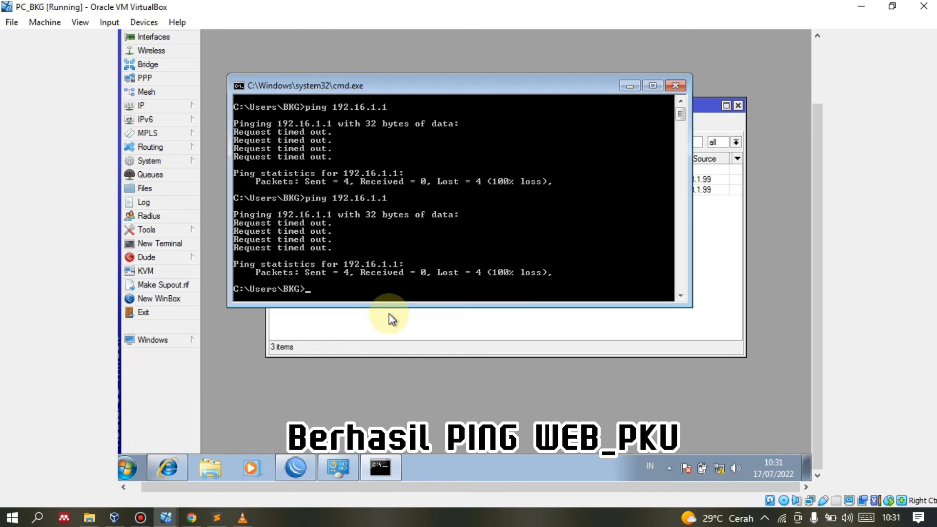
key("Up")
key("Return")
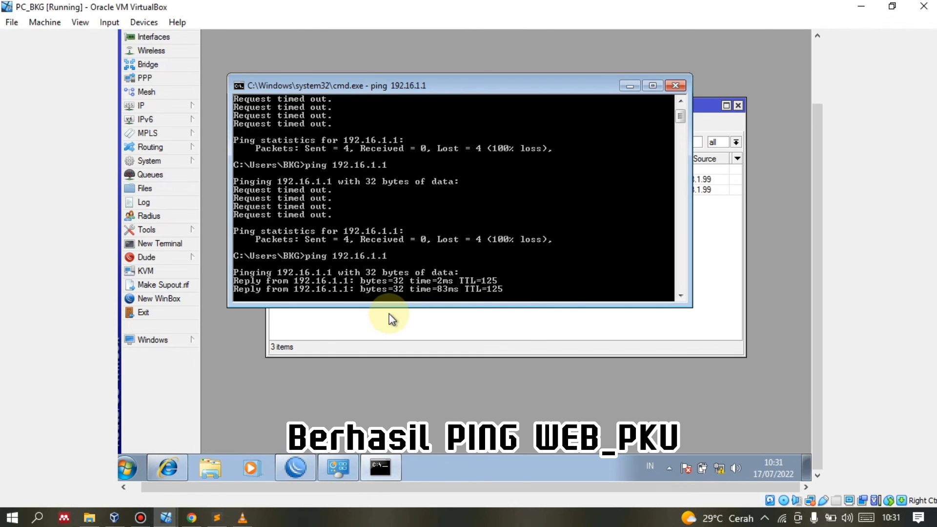
left_click(167, 467)
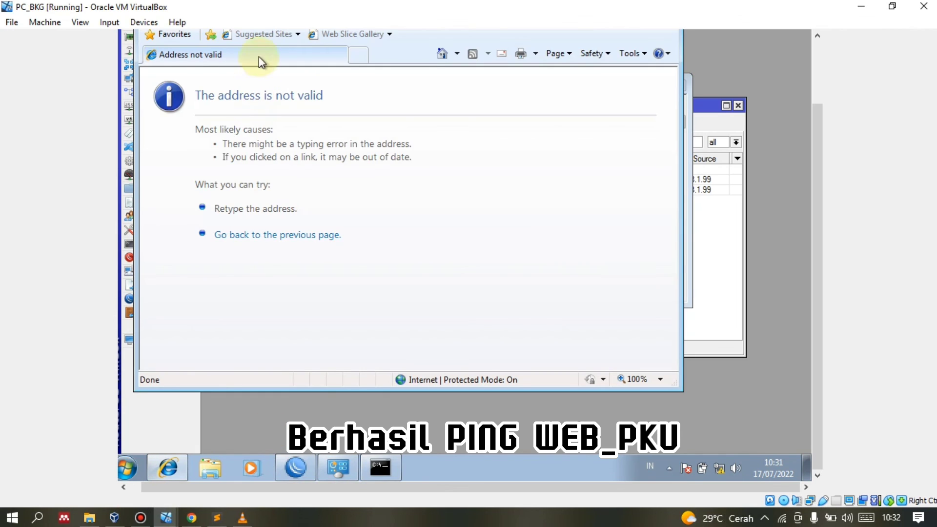
scroll(815, 109, "up", 3)
left_click(383, 88)
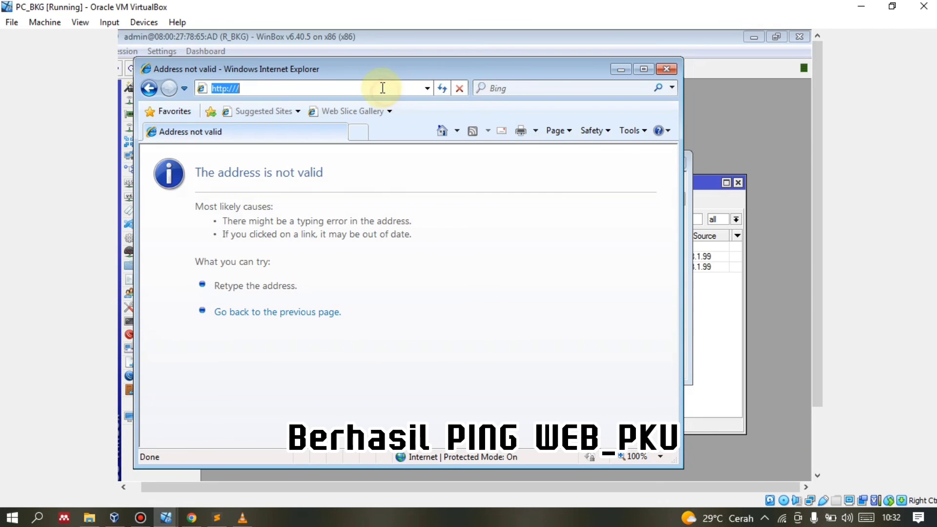
left_click(382, 88)
left_click(383, 88)
key("BackSpace")
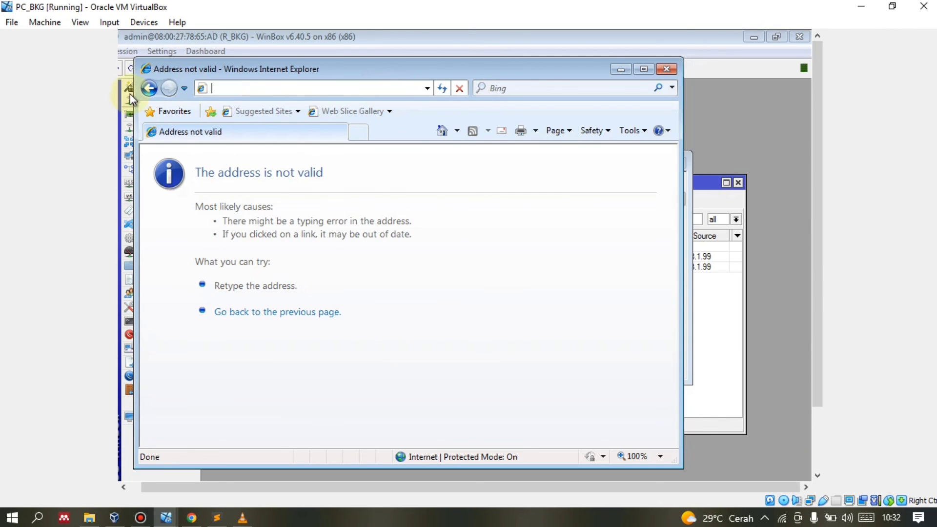
type("192")
key("Down")
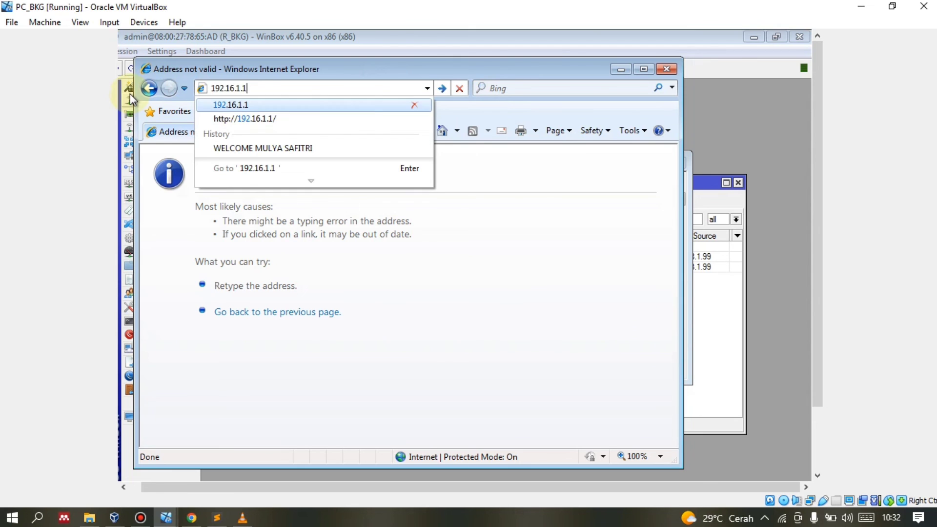
key("Down")
key("Return")
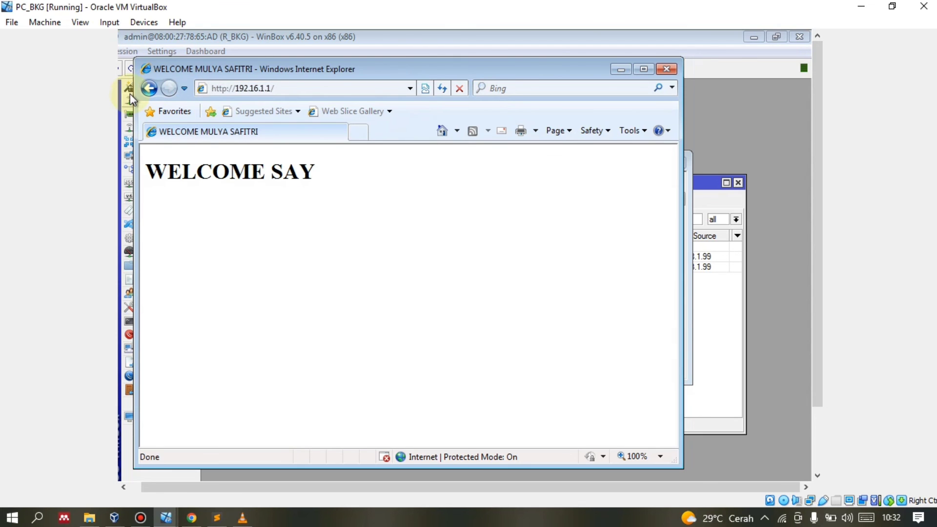
left_click(140, 517)
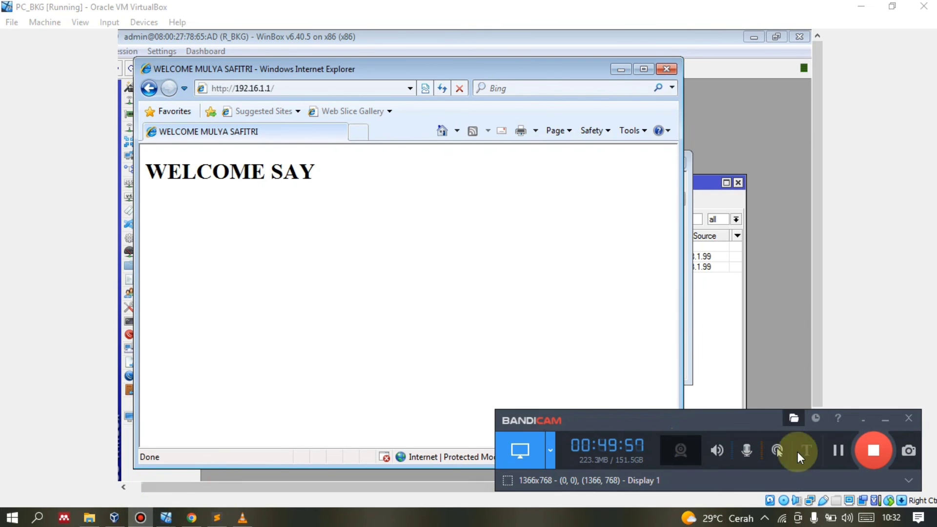
left_click(859, 448)
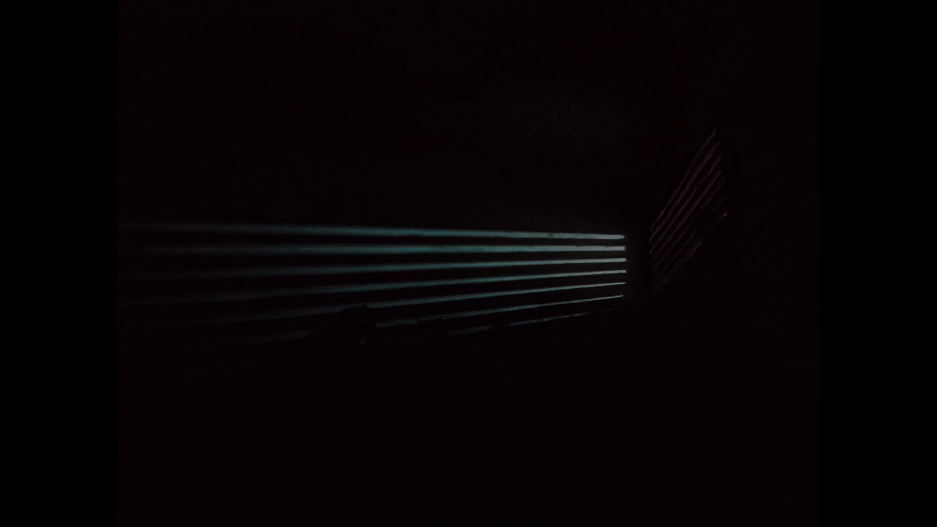